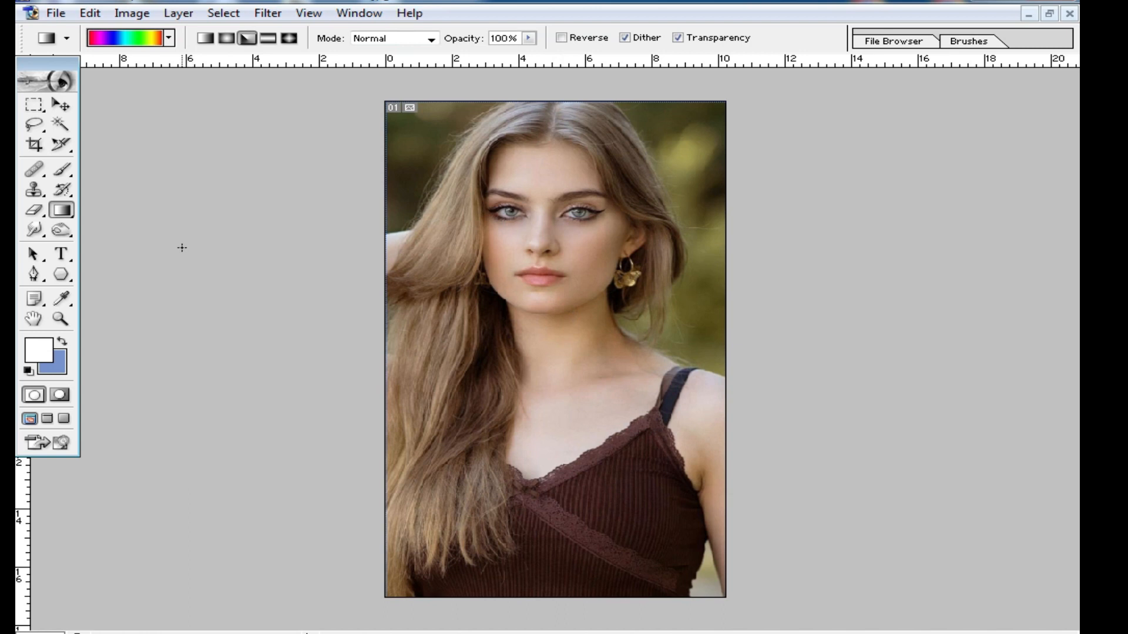
# Step: Erase the background along the hair in the photo's upper-left area using the Eraser Tool with a 118 px soft brush
pyautogui.keyDown('ctrl'); pyautogui.click(463, 257); pyautogui.keyUp('ctrl')
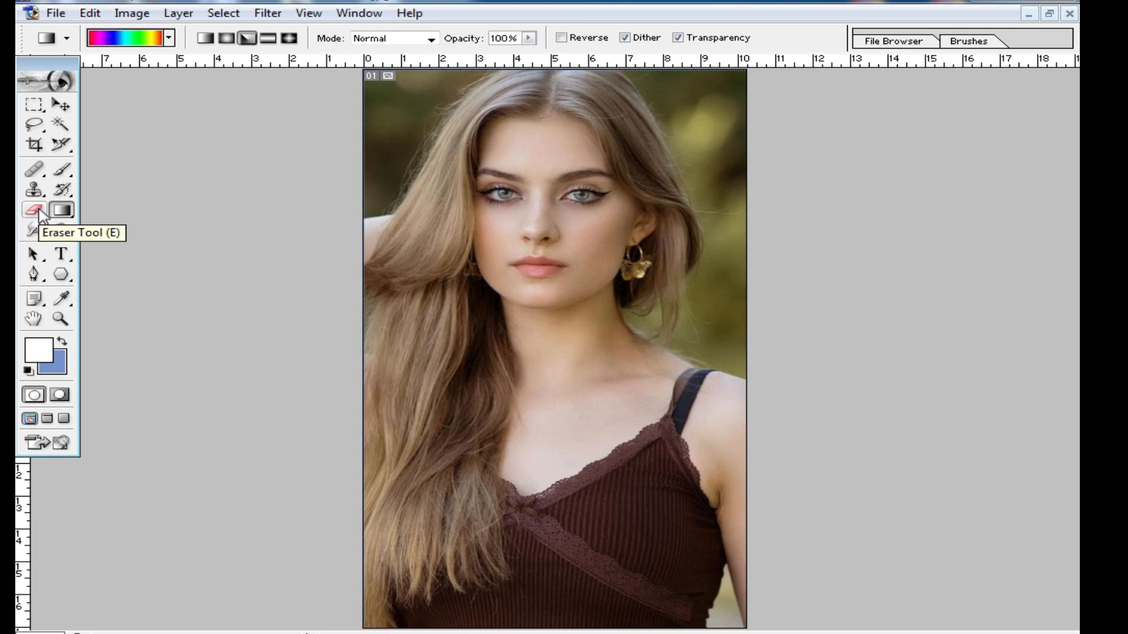
pyautogui.click(38, 210)
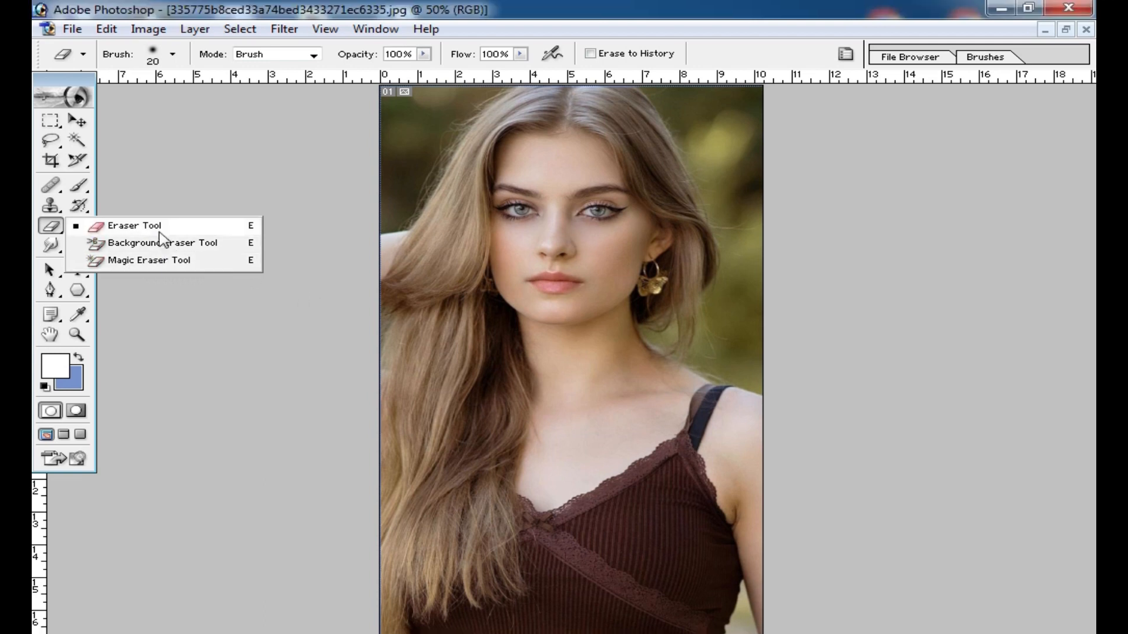
pyautogui.click(132, 211)
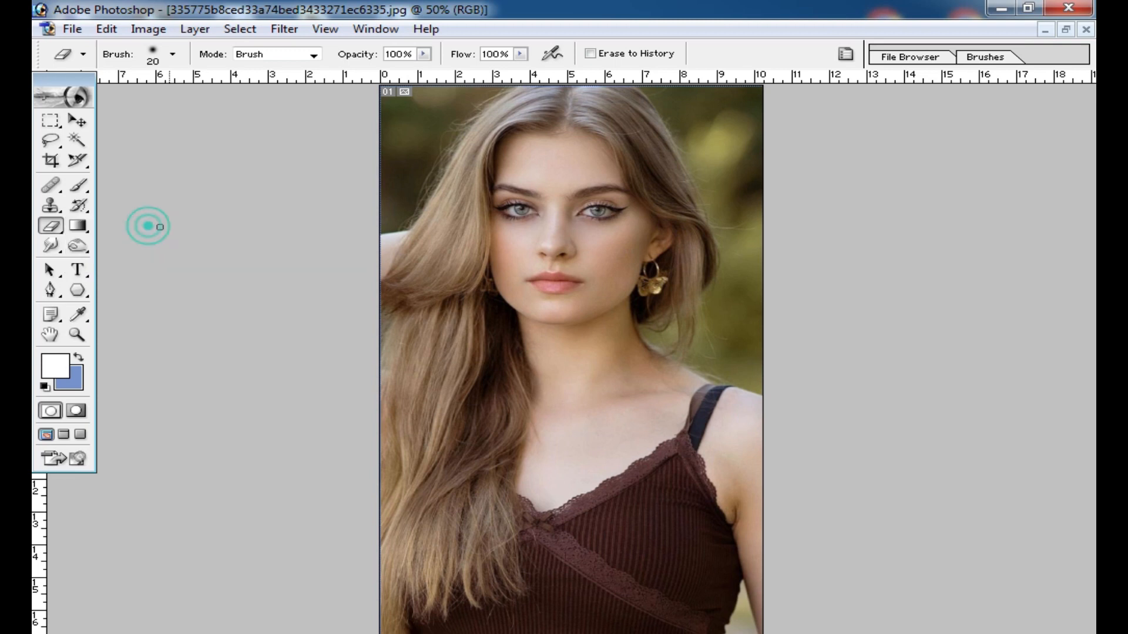
pyautogui.click(569, 308)
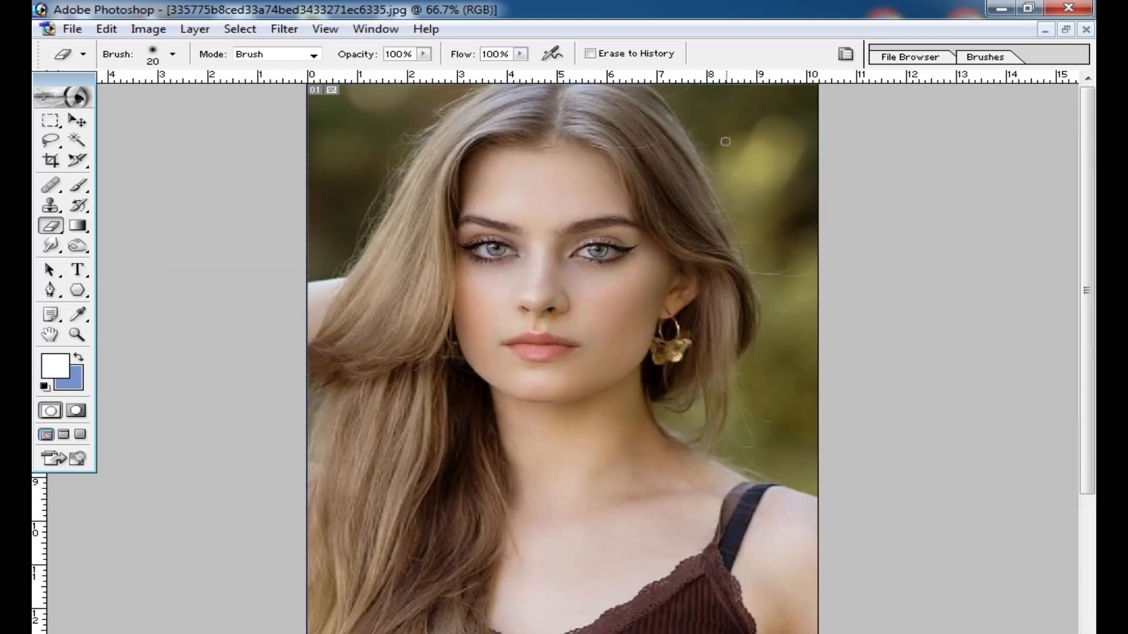
pyautogui.rightClick(527, 190)
pyautogui.click(662, 223)
pyautogui.click(394, 126)
pyautogui.moveTo(390, 135)
pyautogui.mouseDown()
pyautogui.moveTo(358, 159)
pyautogui.moveTo(335, 247)
pyautogui.moveTo(352, 135)
pyautogui.moveTo(433, 94)
pyautogui.mouseUp()
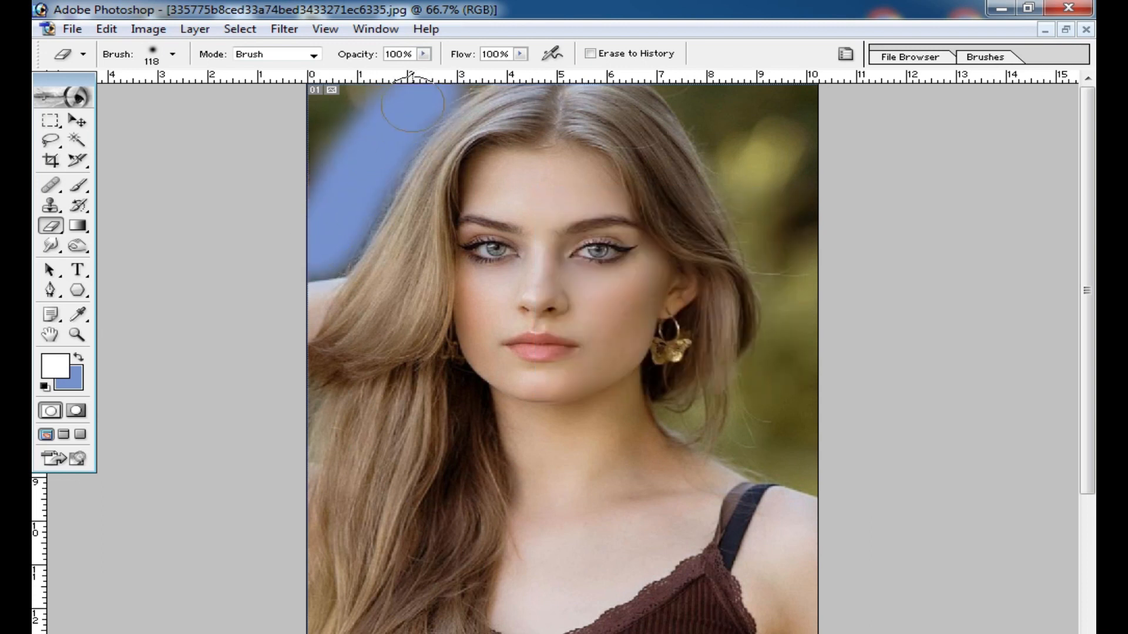
# Step: Change the eraser to a hard round tip with a 131 px diameter and undo the erased background stroke
pyautogui.rightClick(385, 181)
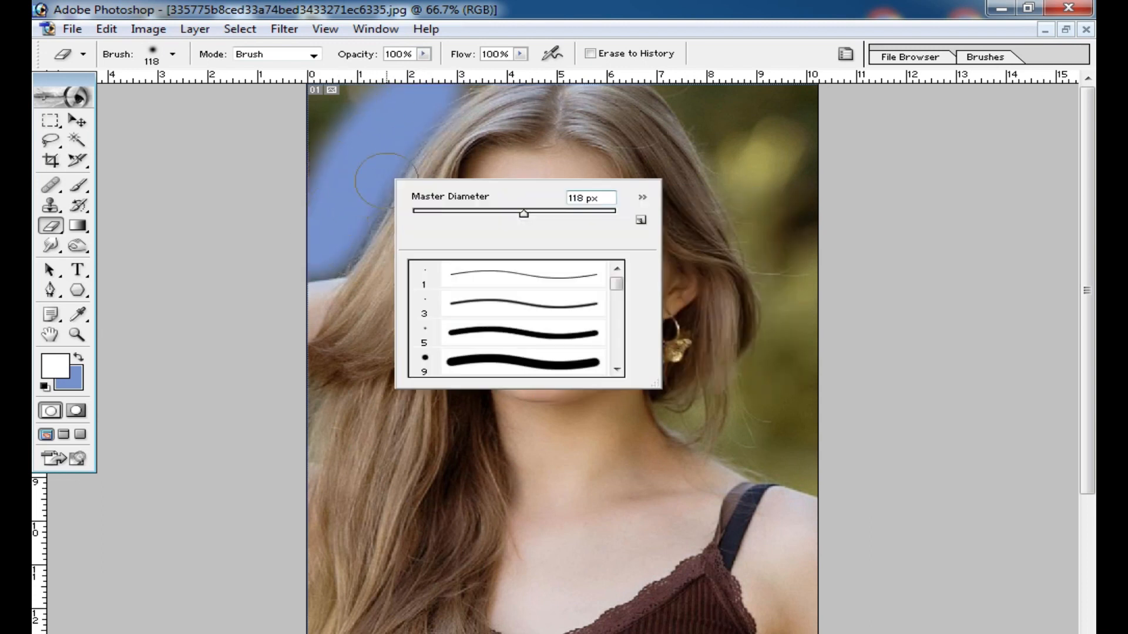
pyautogui.rightClick(671, 208)
pyautogui.click(802, 385)
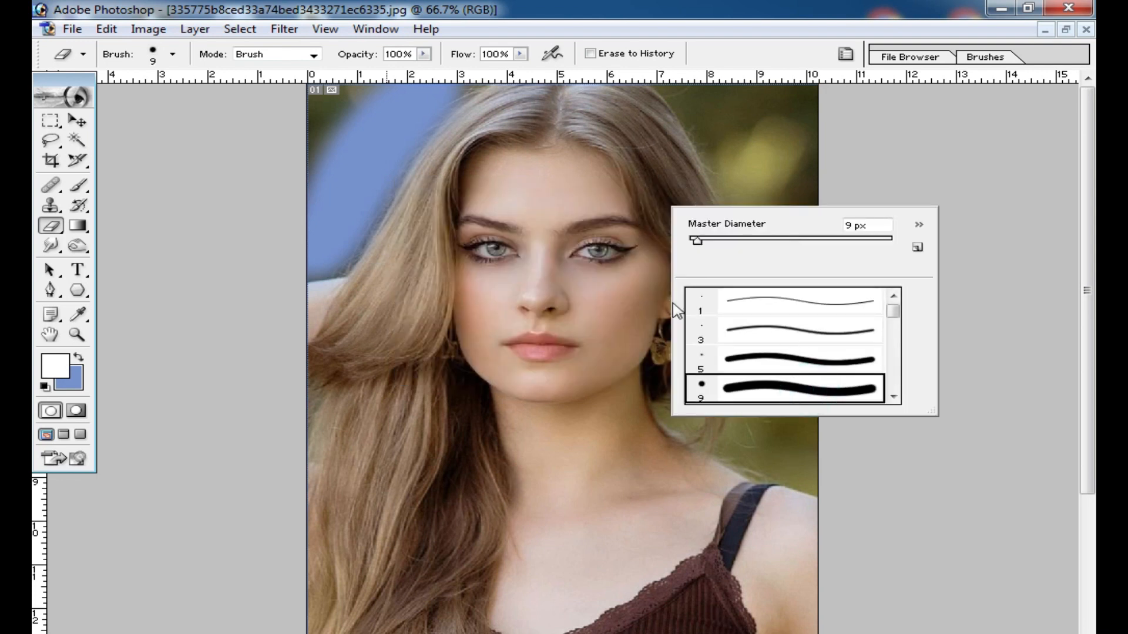
pyautogui.rightClick(422, 205)
pyautogui.moveTo(538, 219); pyautogui.dragTo(540, 220)
pyautogui.hotkey('ctrl', 'alt', 'z')
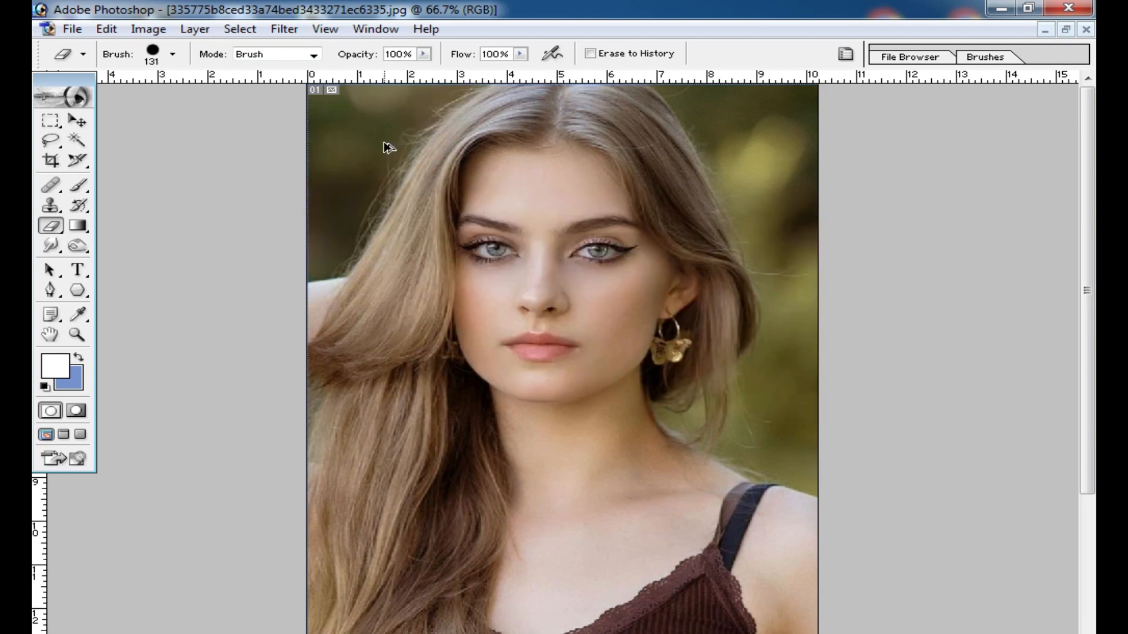
# Step: Try erasing the upper-left background beside the hair with the 131 px hard eraser, and undo the stroke
pyautogui.moveTo(377, 110)
pyautogui.mouseDown()
pyautogui.moveTo(353, 171)
pyautogui.moveTo(262, 231)
pyautogui.mouseUp()
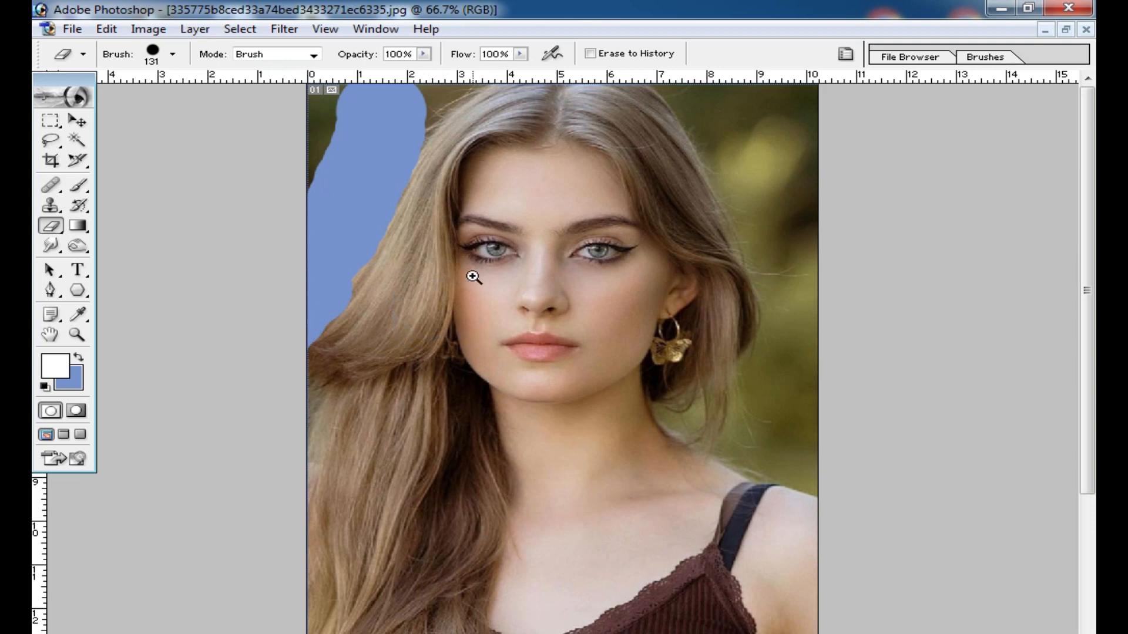
pyautogui.hotkey('ctrl', '+')
pyautogui.hotkey('ctrl', 'alt', 'z')
pyautogui.hotkey('ctrl', 'alt', 'z')
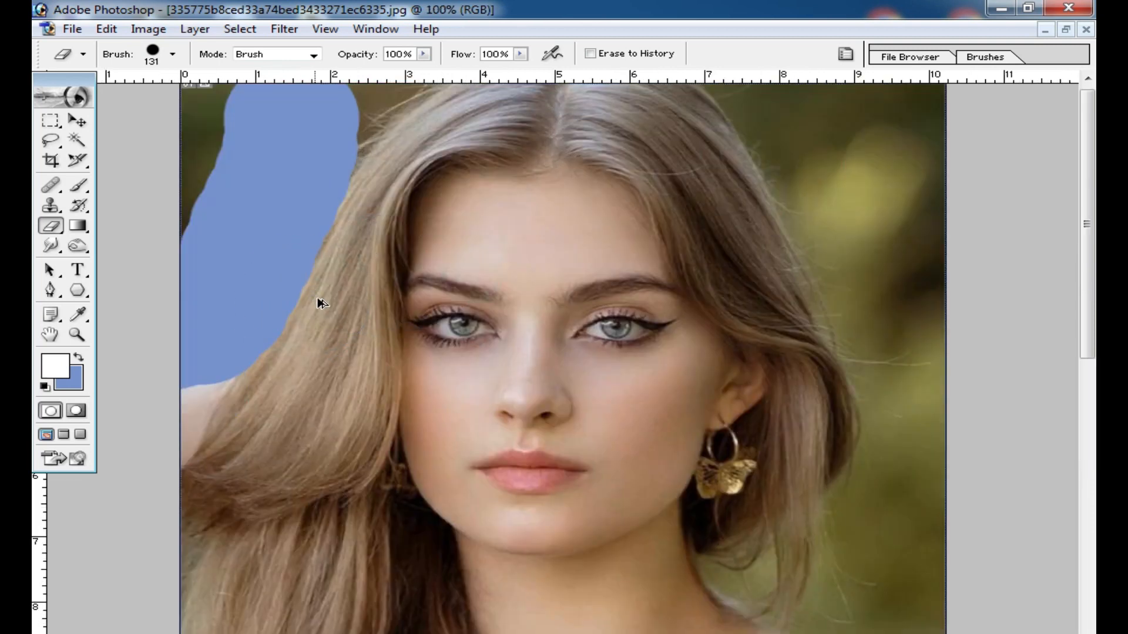
# Step: Try the Background Eraser Tool at 16% tolerance on the area beside the left-hand hair, and undo the stroke
pyautogui.click(57, 231)
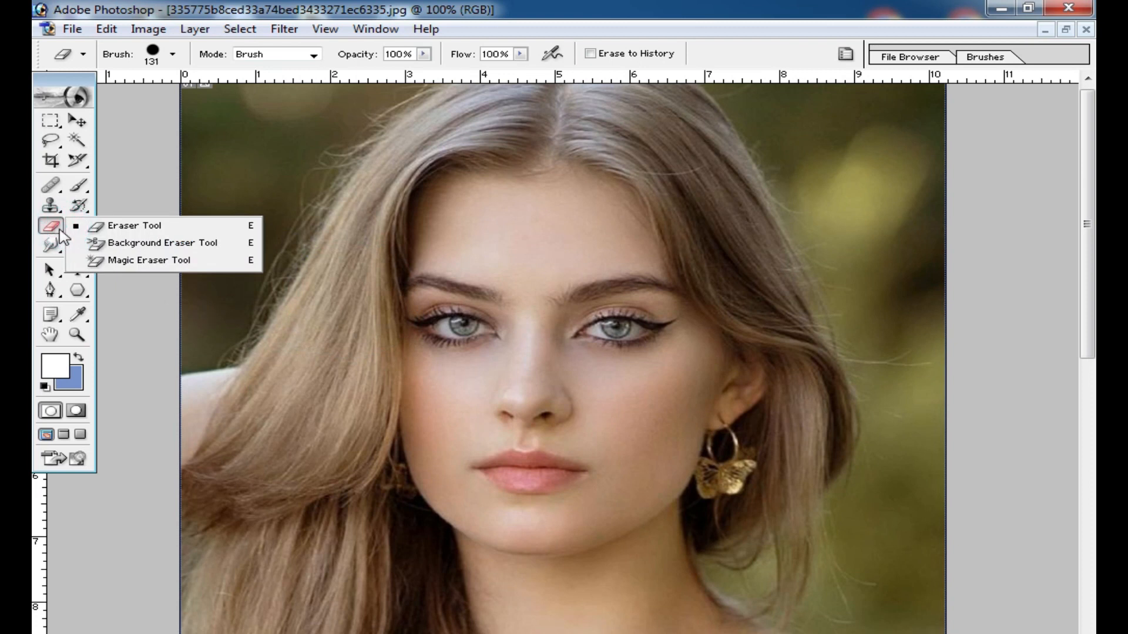
pyautogui.click(154, 244)
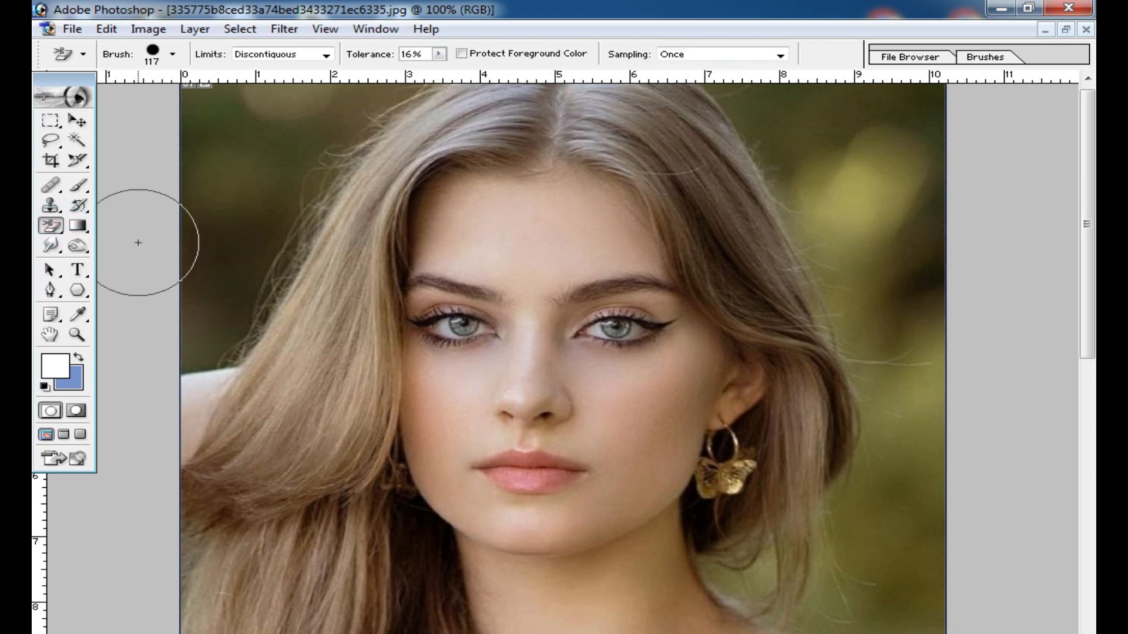
pyautogui.moveTo(227, 196)
pyautogui.mouseDown()
pyautogui.moveTo(205, 339)
pyautogui.moveTo(301, 153)
pyautogui.moveTo(349, 96)
pyautogui.moveTo(260, 211)
pyautogui.moveTo(189, 412)
pyautogui.moveTo(226, 135)
pyautogui.moveTo(413, 107)
pyautogui.moveTo(286, 245)
pyautogui.moveTo(237, 388)
pyautogui.mouseUp()
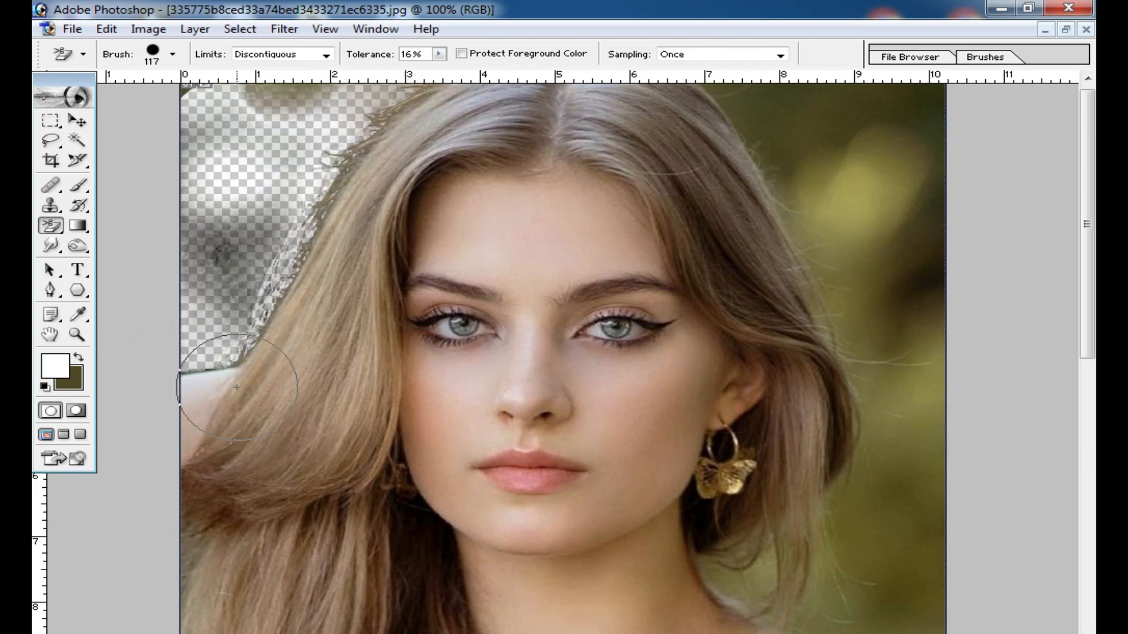
pyautogui.hotkey('ctrl', 'z')
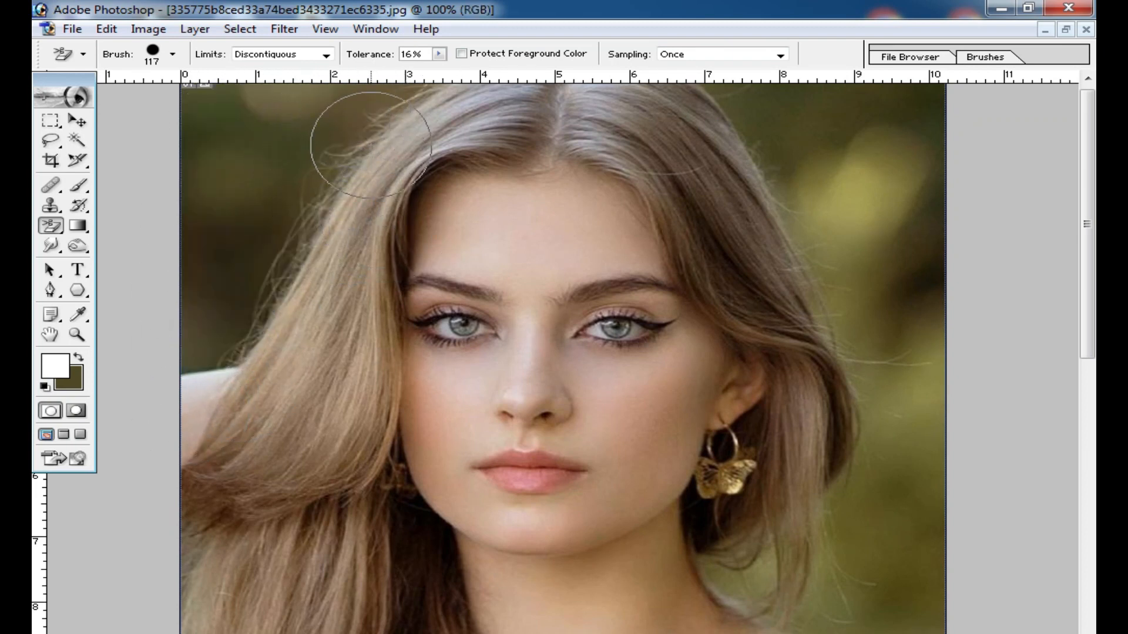
# Step: Set the Background Eraser's tolerance to 36%, sample the dark background colour and erase the background along the left-hand hair
pyautogui.click(441, 56)
pyautogui.moveTo(439, 72); pyautogui.dragTo(460, 72)
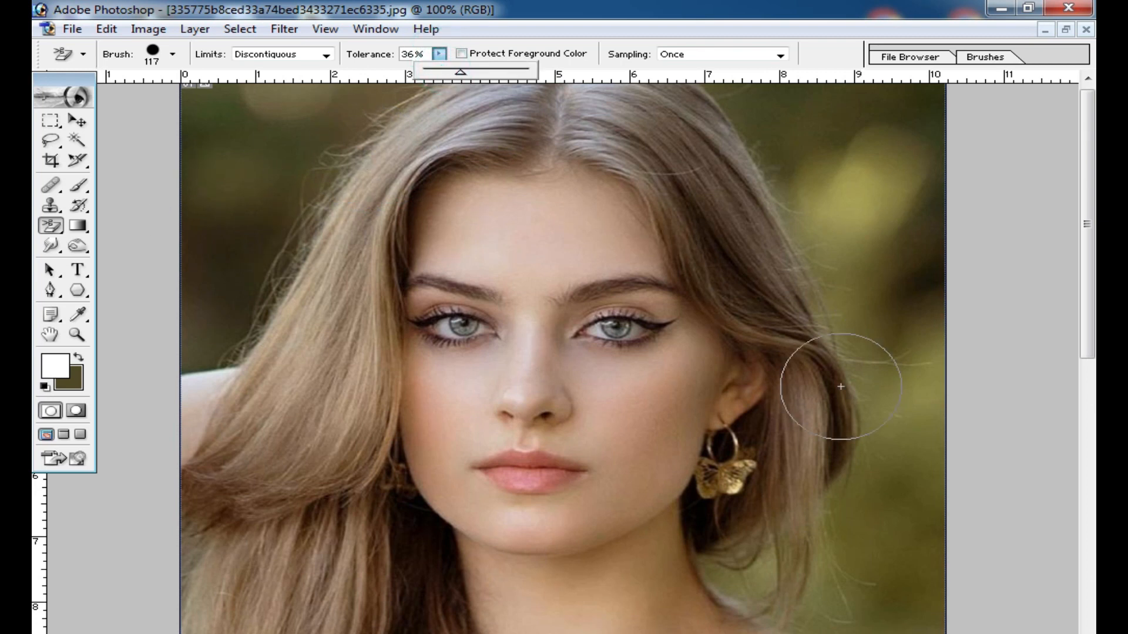
pyautogui.keyDown('alt'); pyautogui.click(249, 200); pyautogui.keyUp('alt')
pyautogui.moveTo(241, 203)
pyautogui.mouseDown()
pyautogui.moveTo(223, 302)
pyautogui.moveTo(373, 114)
pyautogui.moveTo(347, 113)
pyautogui.moveTo(168, 202)
pyautogui.moveTo(155, 368)
pyautogui.moveTo(366, 75)
pyautogui.moveTo(178, 411)
pyautogui.moveTo(192, 256)
pyautogui.moveTo(121, 523)
pyautogui.moveTo(270, 357)
pyautogui.mouseUp()
pyautogui.keyDown('ctrl'); pyautogui.click(276, 237); pyautogui.keyUp('ctrl')
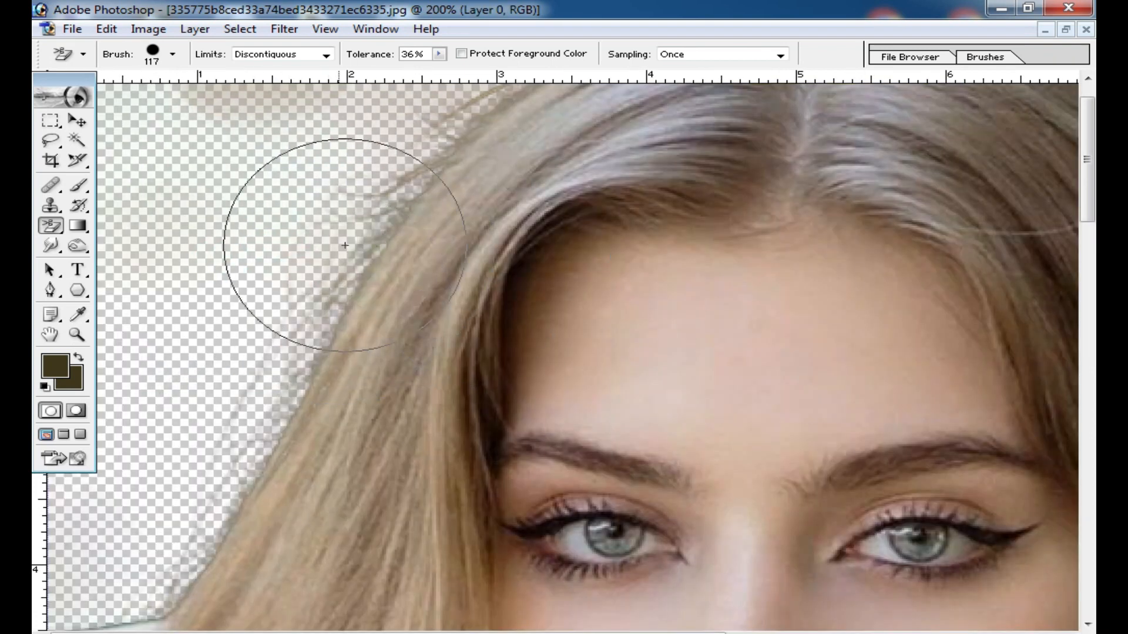
pyautogui.keyDown('alt'); pyautogui.click(333, 298); pyautogui.keyUp('alt')
pyautogui.keyDown('alt'); pyautogui.click(783, 470); pyautogui.keyUp('alt')
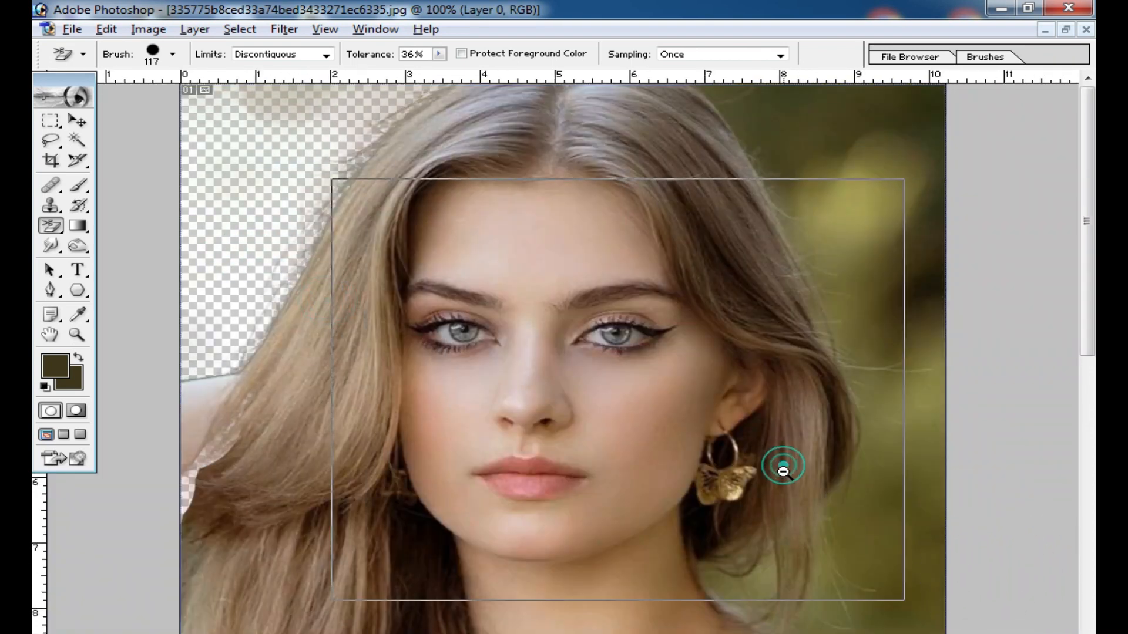
# Step: Add a white (FFFFFF) Solid Color fill layer, reset the default colours and move the fill beneath Layer 0
pyautogui.press('F7')
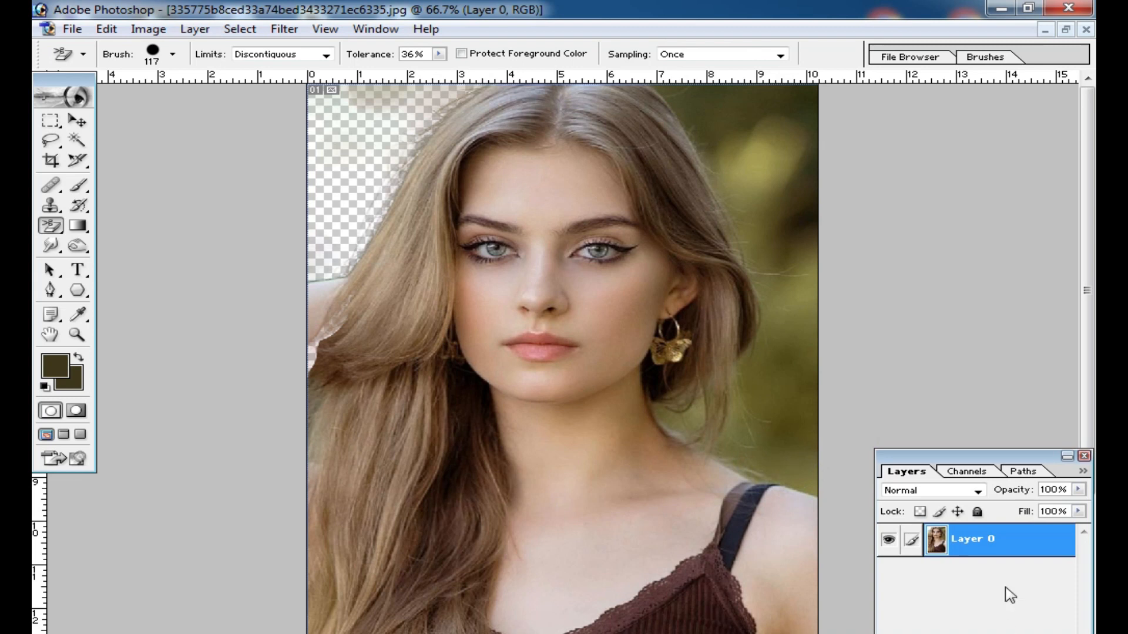
pyautogui.click(940, 633)
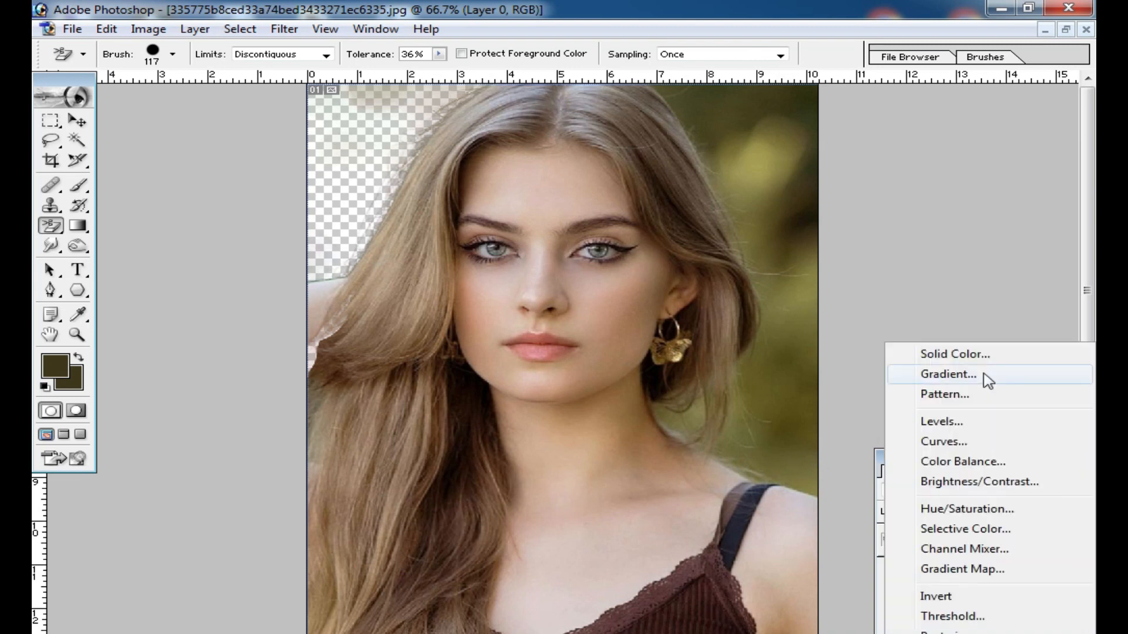
pyautogui.click(977, 352)
pyautogui.click(305, 218)
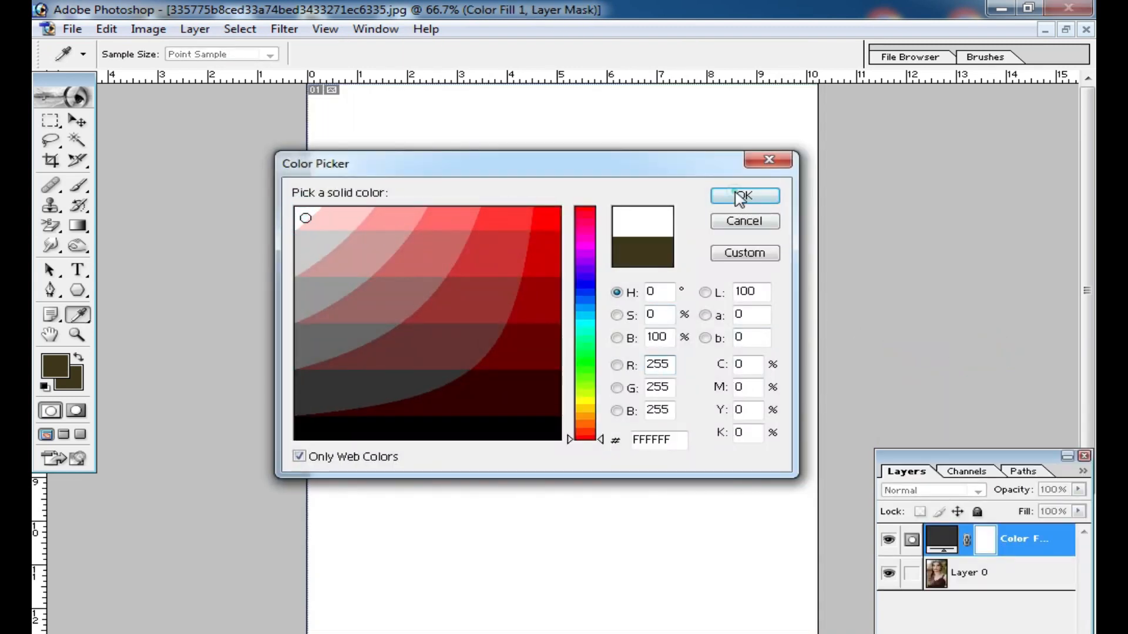
pyautogui.click(742, 196)
pyautogui.press('d')
pyautogui.press('e')
pyautogui.hotkey('ctrl', '[')
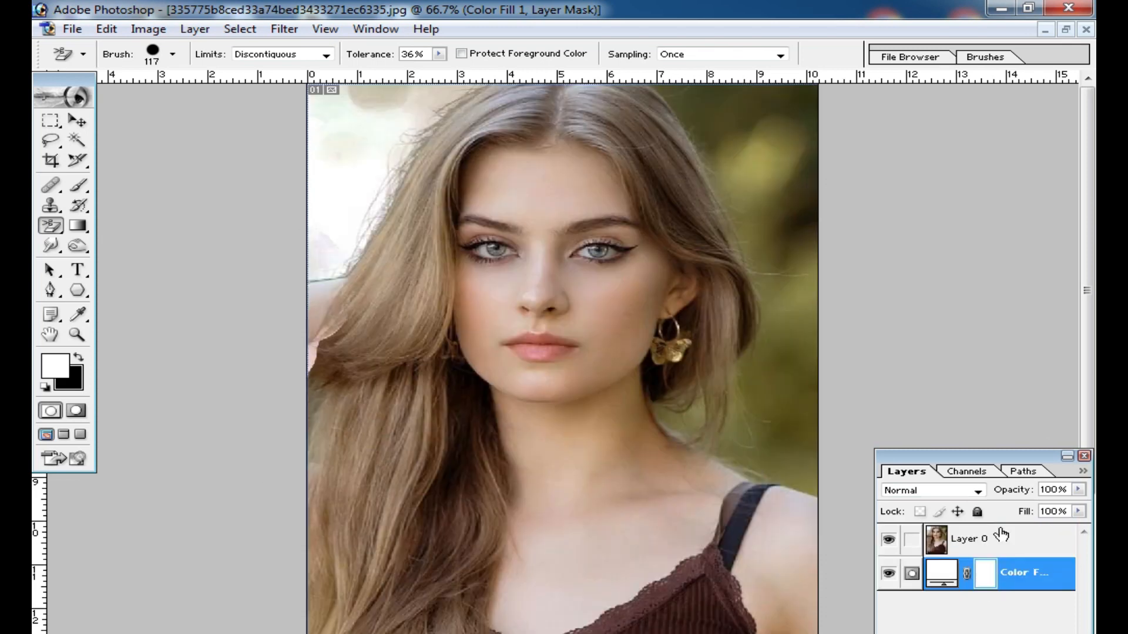
# Step: Examine the left-hand hair edge against the white fill, and undo the fill layer and the background erasing
pyautogui.click(398, 208)
pyautogui.click(383, 222)
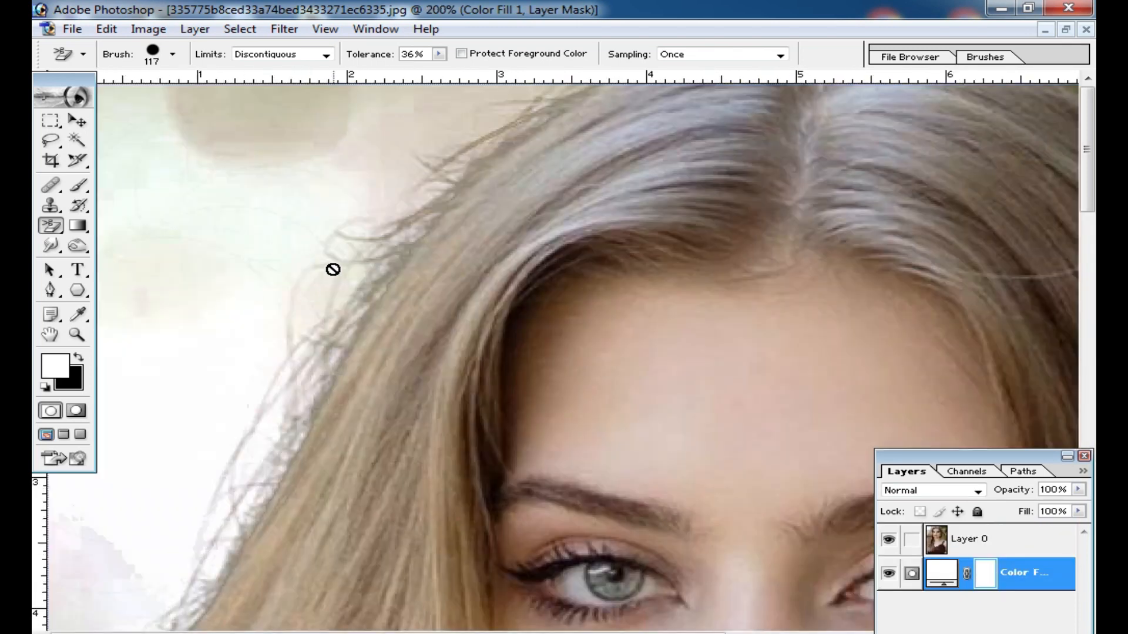
pyautogui.hotkey('ctrl', '-')
pyautogui.hotkey('ctrl', '-')
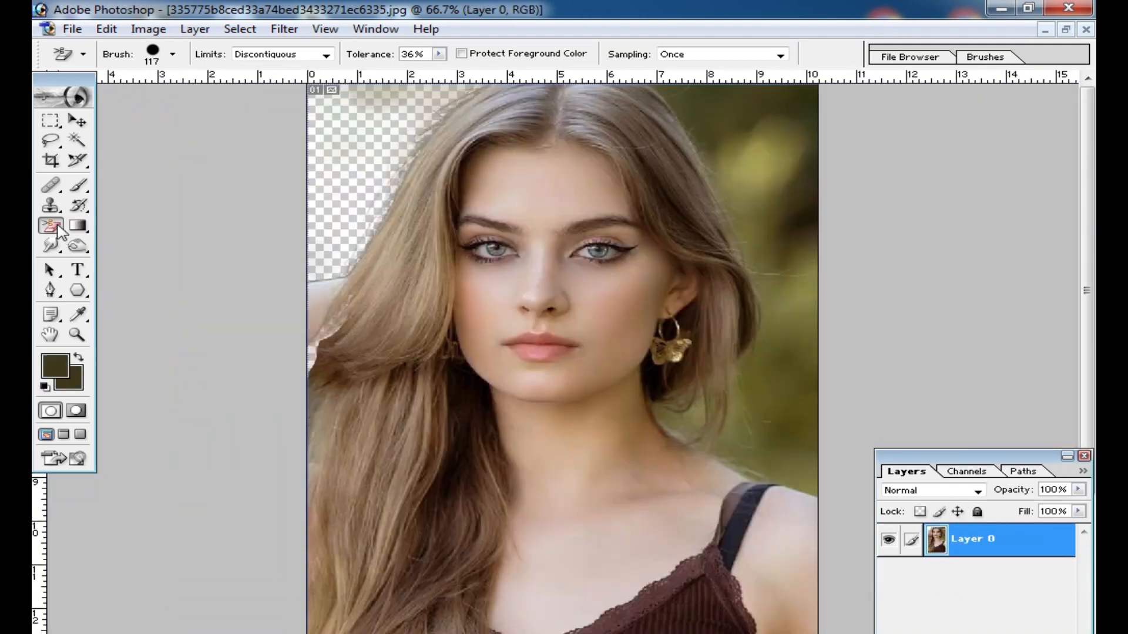
pyautogui.hotkey('ctrl', 'z')
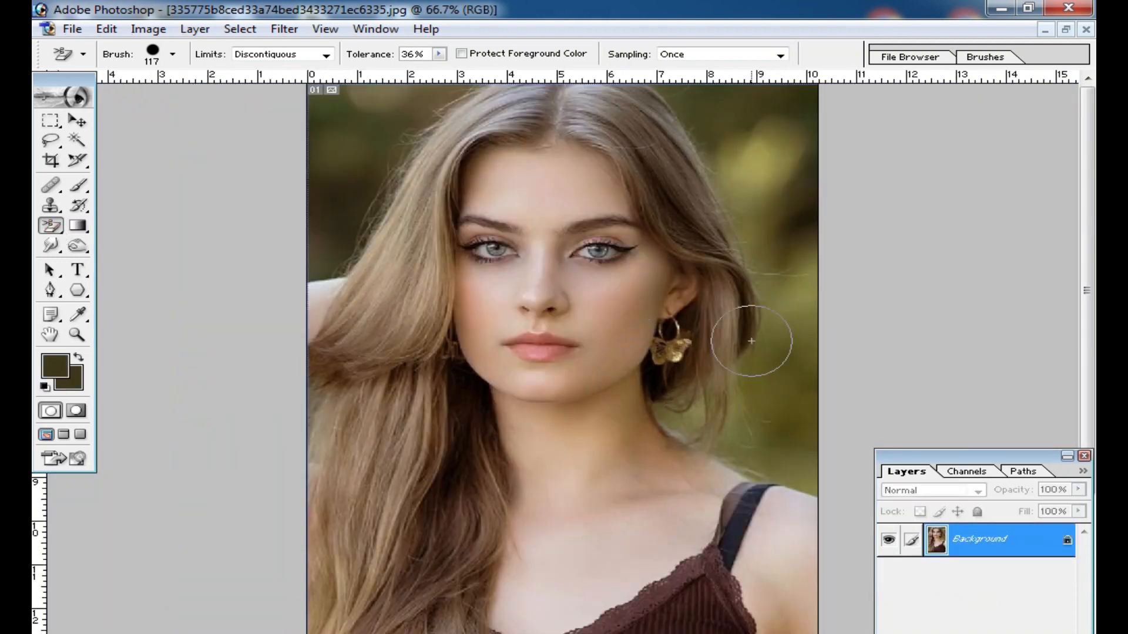
# Step: Erase the sampled dark background on both sides of the hair with the Background Eraser Tool, and revert the photo
pyautogui.click(53, 229)
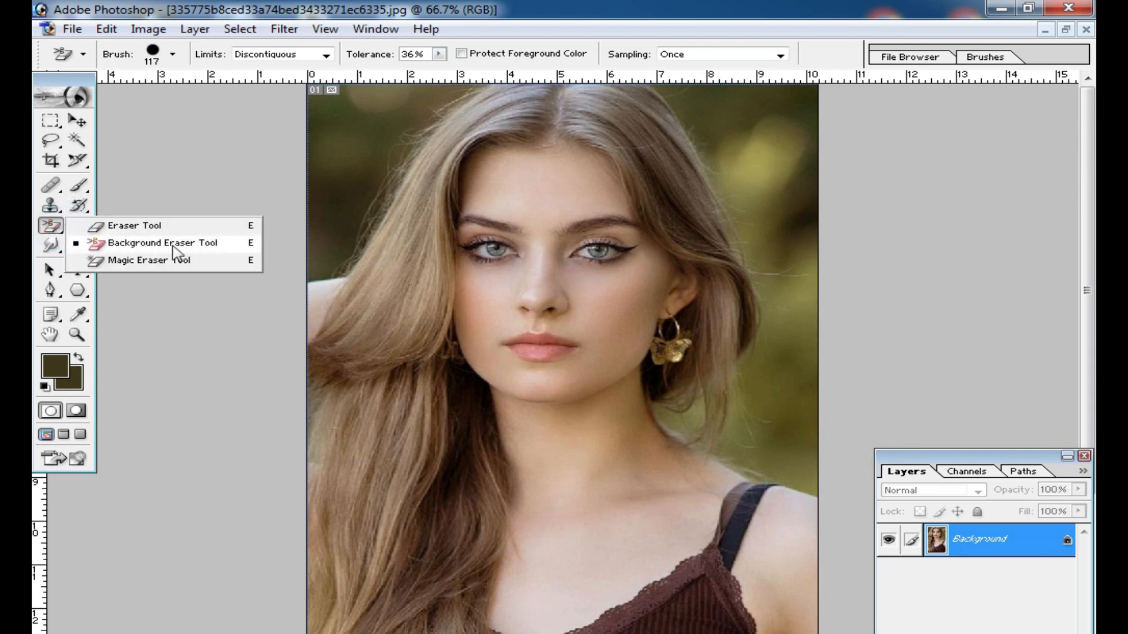
pyautogui.click(201, 247)
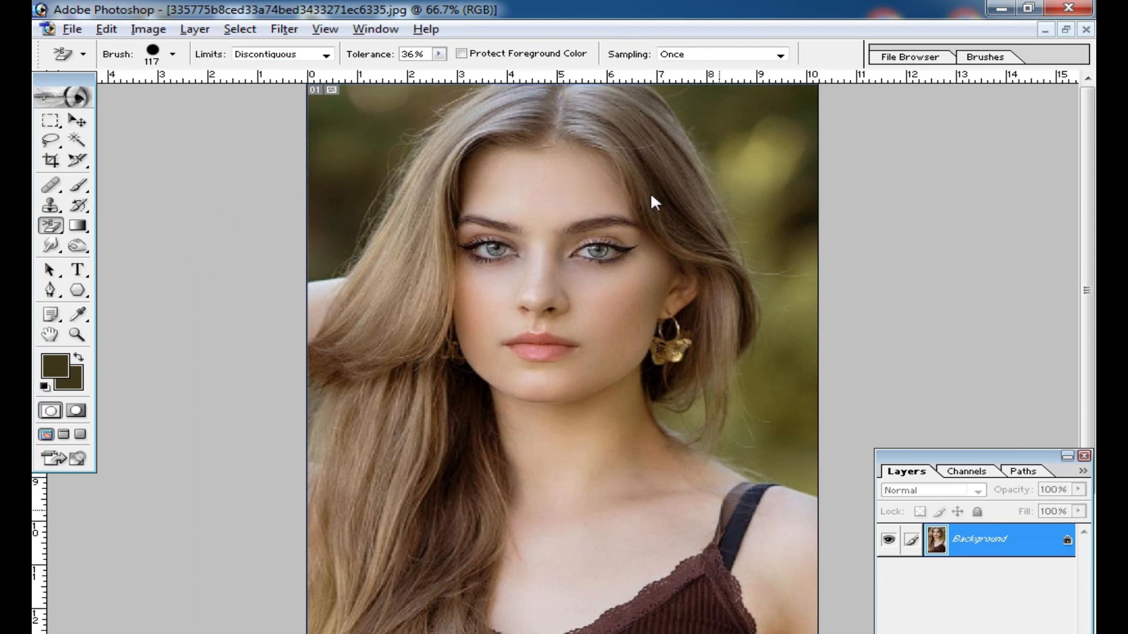
pyautogui.keyDown('alt'); pyautogui.click(356, 158); pyautogui.keyUp('alt')
pyautogui.moveTo(355, 158)
pyautogui.mouseDown()
pyautogui.moveTo(339, 231)
pyautogui.moveTo(403, 130)
pyautogui.moveTo(420, 74)
pyautogui.moveTo(290, 235)
pyautogui.moveTo(324, 185)
pyautogui.moveTo(336, 219)
pyautogui.moveTo(757, 136)
pyautogui.moveTo(726, 125)
pyautogui.moveTo(696, 146)
pyautogui.moveTo(757, 223)
pyautogui.moveTo(778, 393)
pyautogui.mouseUp()
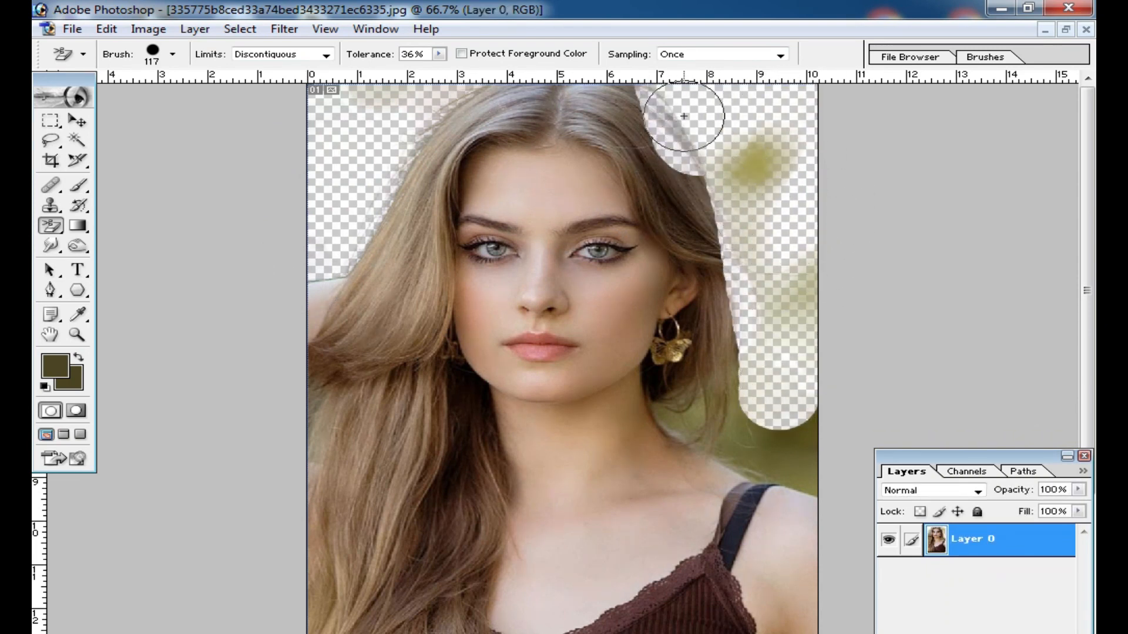
pyautogui.press('F12')
pyautogui.click(1065, 29)
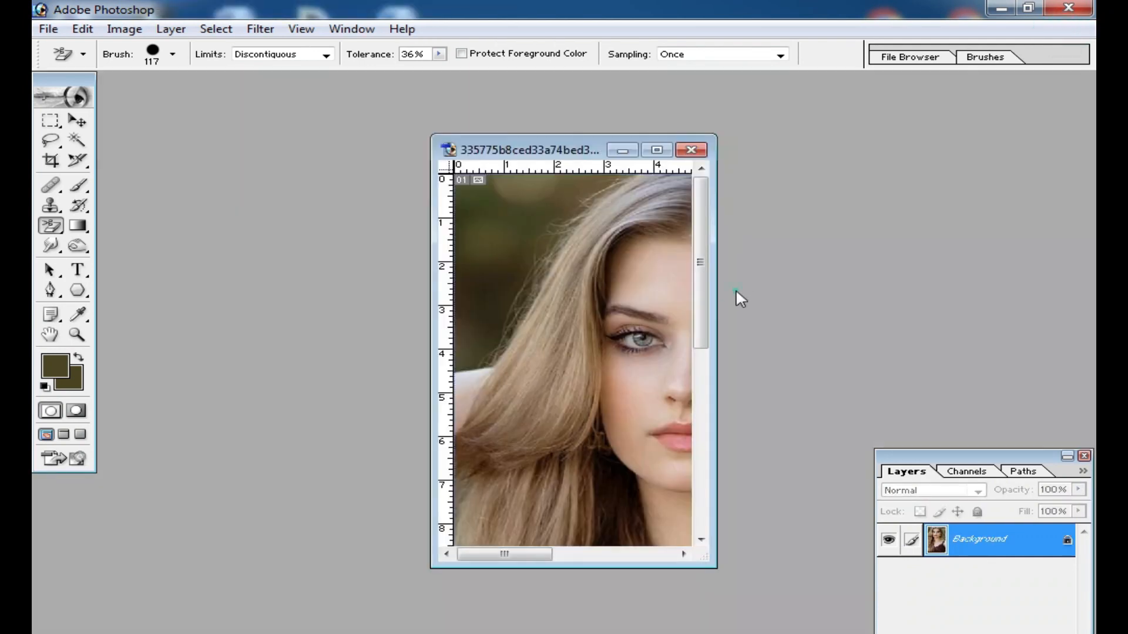
# Step: Open the blue-background portrait _DSC1635.JPG from the "c" folder on the Desktop
pyautogui.hotkey('ctrl', 'o')
pyautogui.click(764, 320)
pyautogui.scroll(-3, 764, 320)
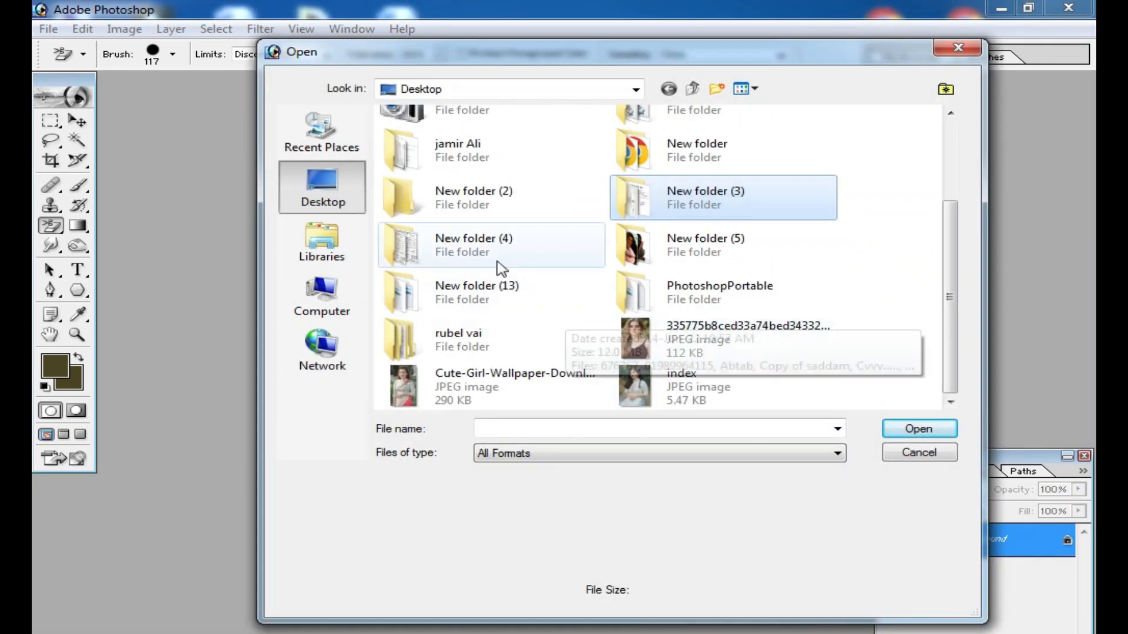
pyautogui.scroll(3, 452, 235)
pyautogui.doubleClick(451, 234)
pyautogui.scroll(-3, 793, 341)
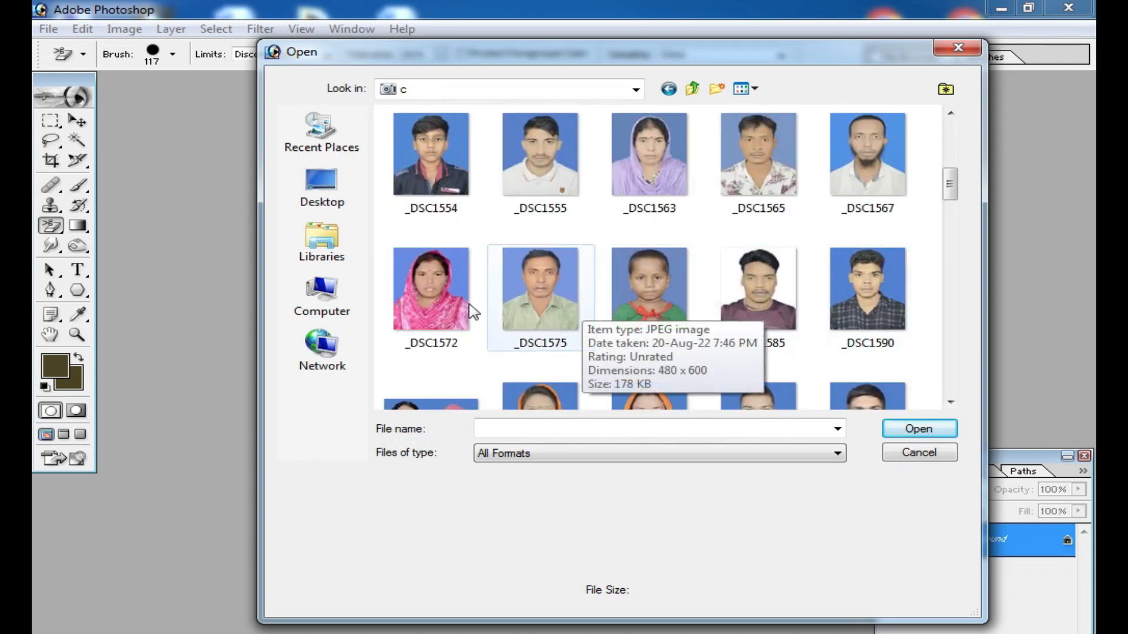
pyautogui.scroll(-3, 602, 305)
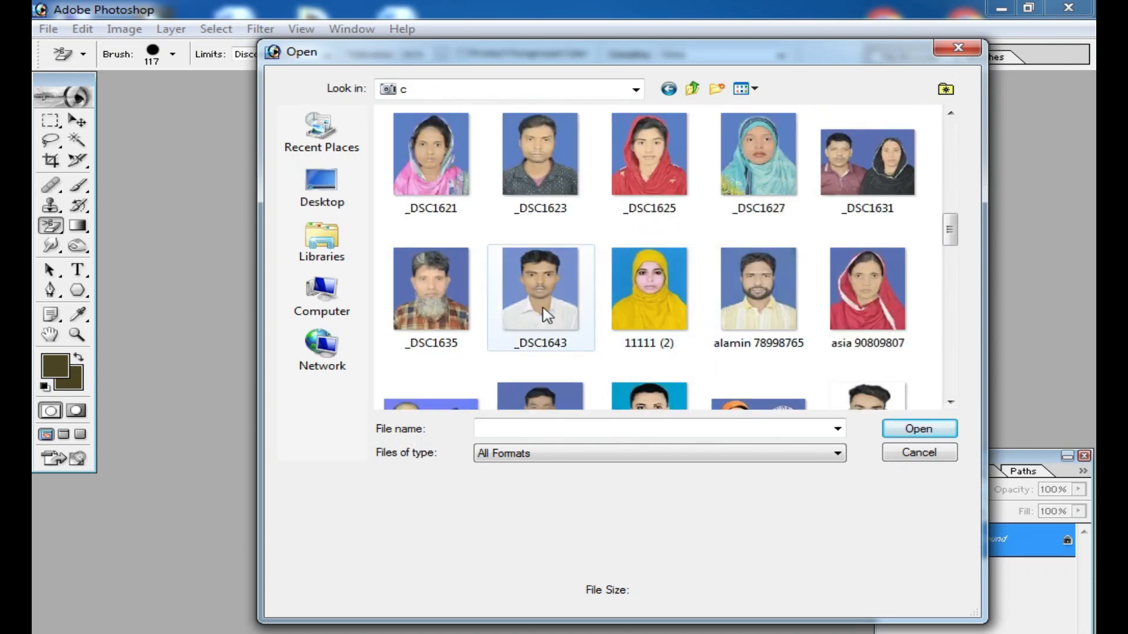
pyautogui.click(437, 294)
pyautogui.doubleClick(438, 294)
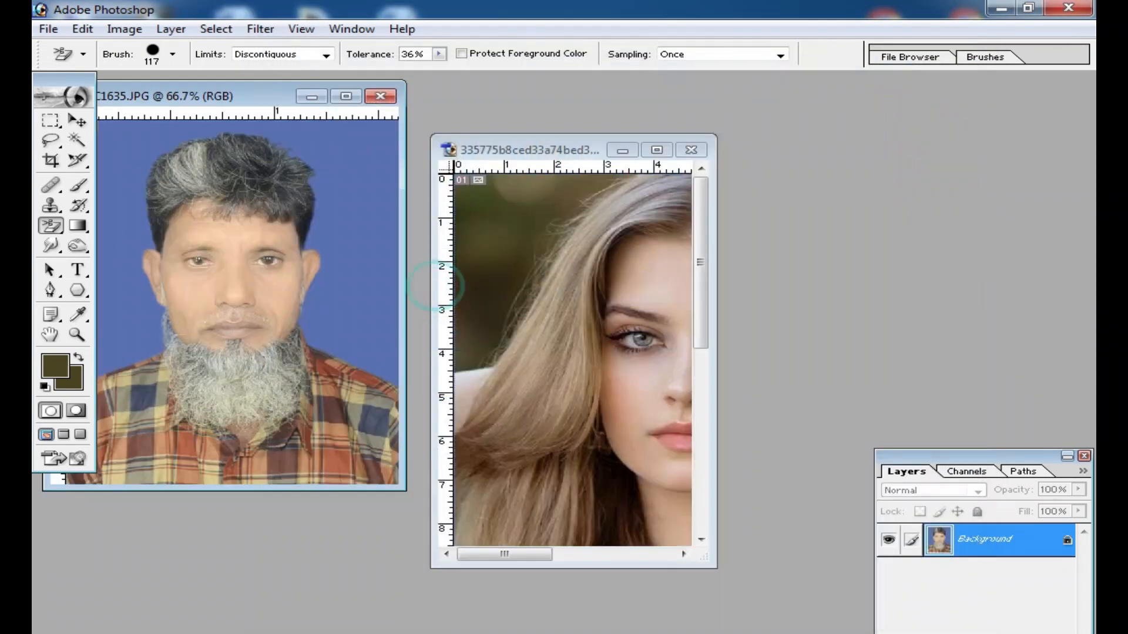
# Step: Try the regular Eraser Tool on the background beside the hair in _DSC1635.JPG, and undo the strokes
pyautogui.doubleClick(253, 101)
pyautogui.keyDown('ctrl'); pyautogui.click(528, 268); pyautogui.keyUp('ctrl')
pyautogui.keyDown('ctrl'); pyautogui.click(549, 291); pyautogui.keyUp('ctrl')
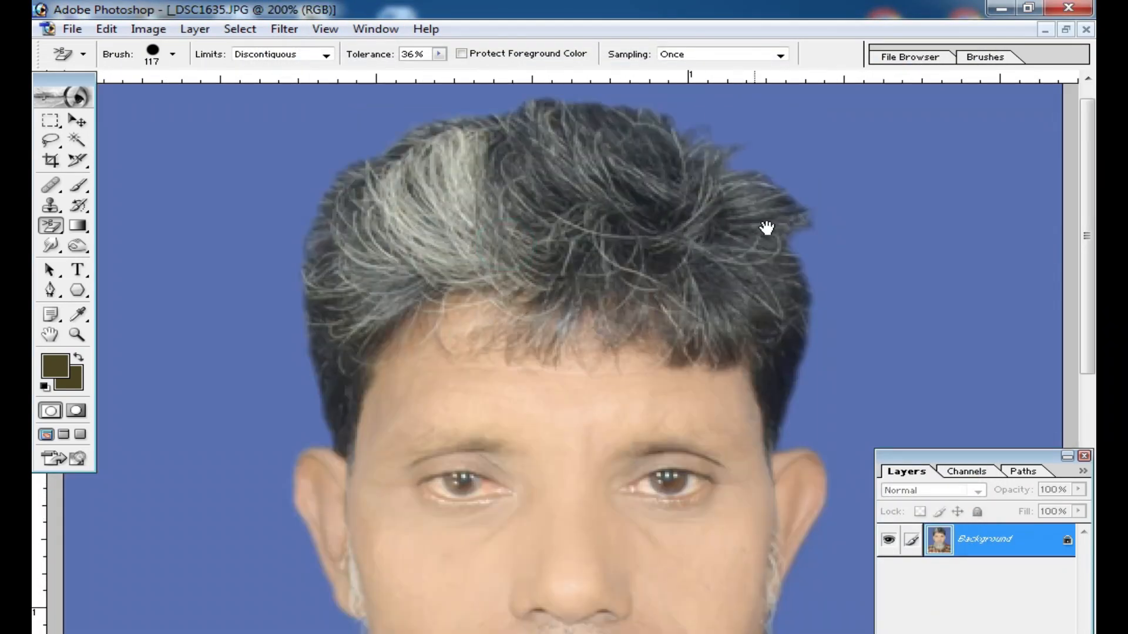
pyautogui.moveTo(744, 192); pyautogui.dragTo(556, 329)
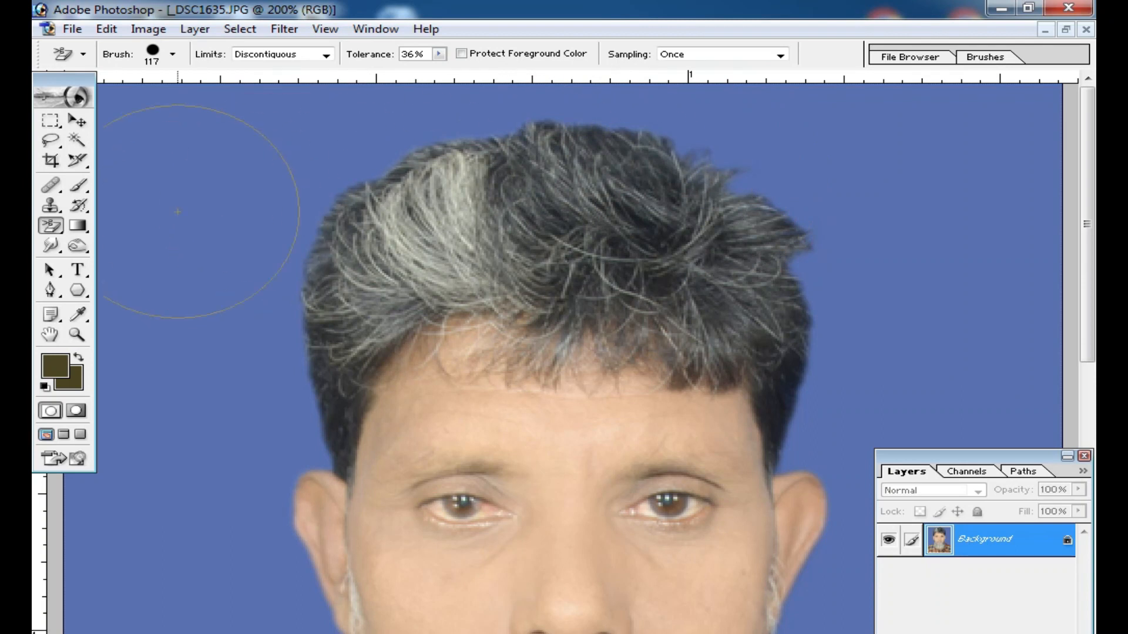
pyautogui.click(59, 225)
pyautogui.click(112, 224)
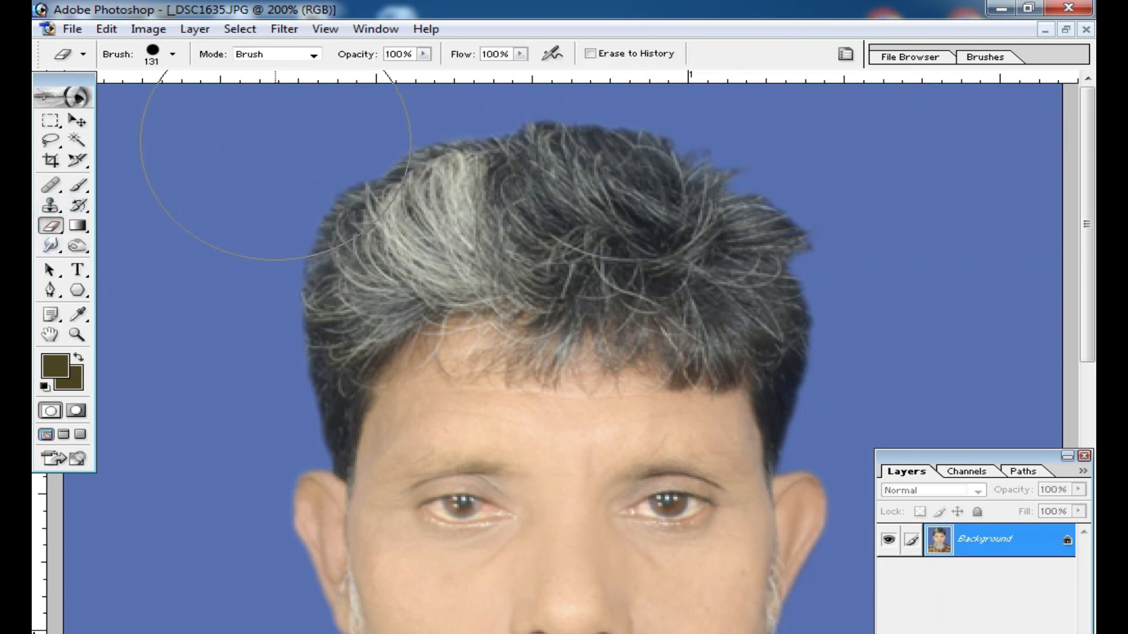
pyautogui.moveTo(276, 159); pyautogui.dragTo(258, 179)
pyautogui.click(238, 214)
pyautogui.click(224, 255)
pyautogui.hotkey('ctrl', 'alt', 'z')
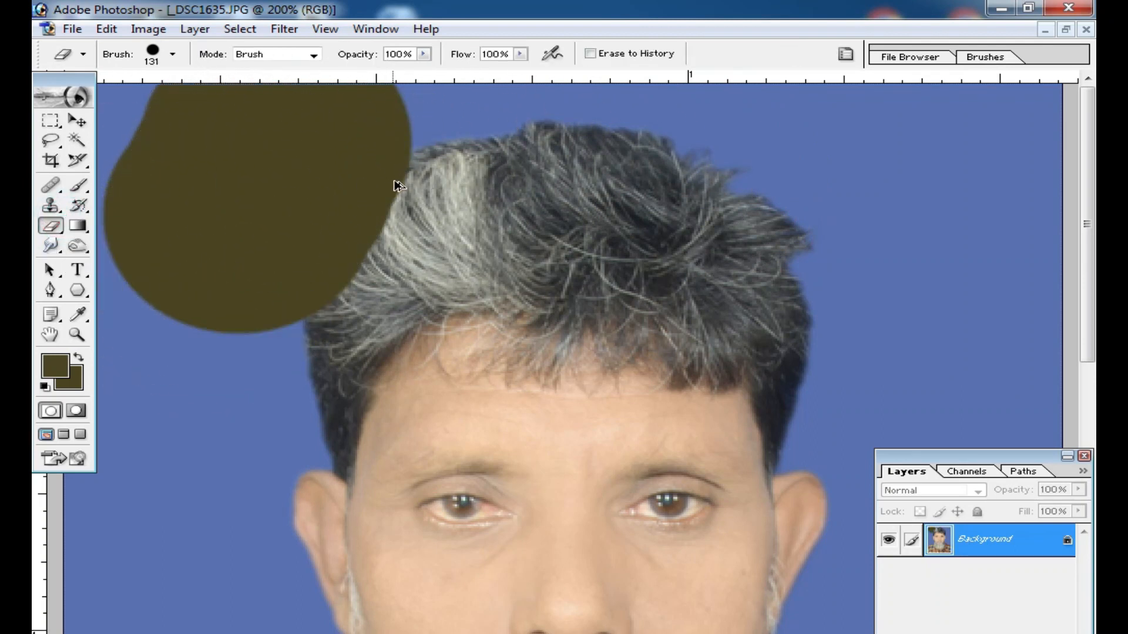
pyautogui.hotkey('ctrl', 'alt', 'z')
pyautogui.hotkey('ctrl', 'alt', 'z')
# Step: Activate the Background Eraser Tool and sample the blue background beside the hair as the foreground colour
pyautogui.click(59, 225)
pyautogui.click(135, 241)
pyautogui.press('alt')
pyautogui.hotkey('alt', 'space')
pyautogui.click(207, 254)
pyautogui.hotkey('ctrl', 'z')
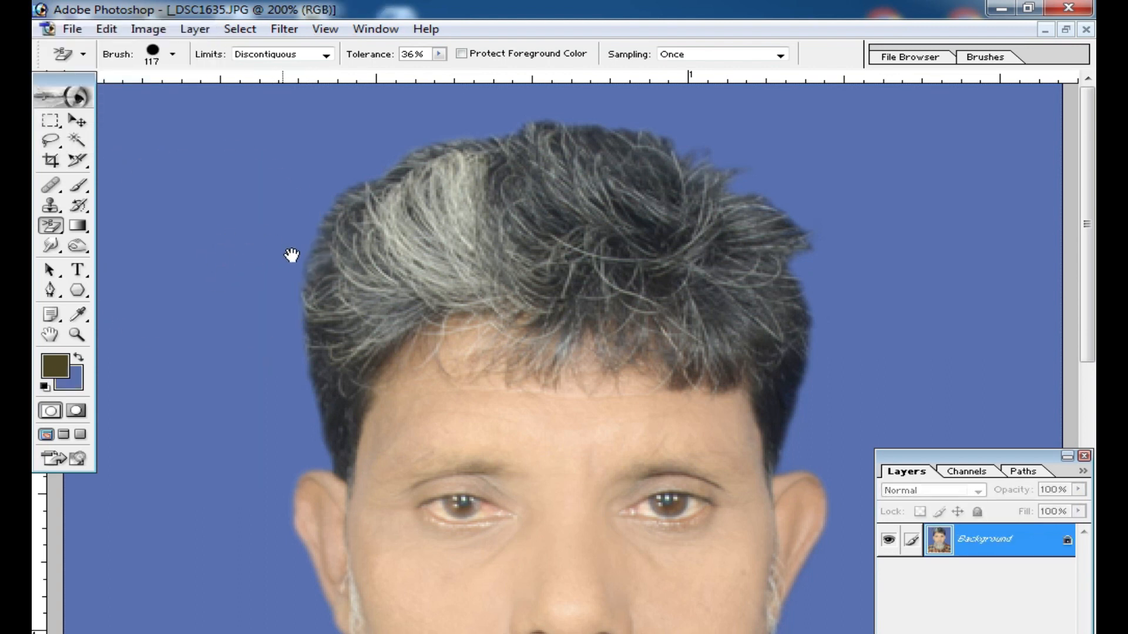
pyautogui.keyDown('alt'); pyautogui.click(227, 258); pyautogui.keyUp('alt')
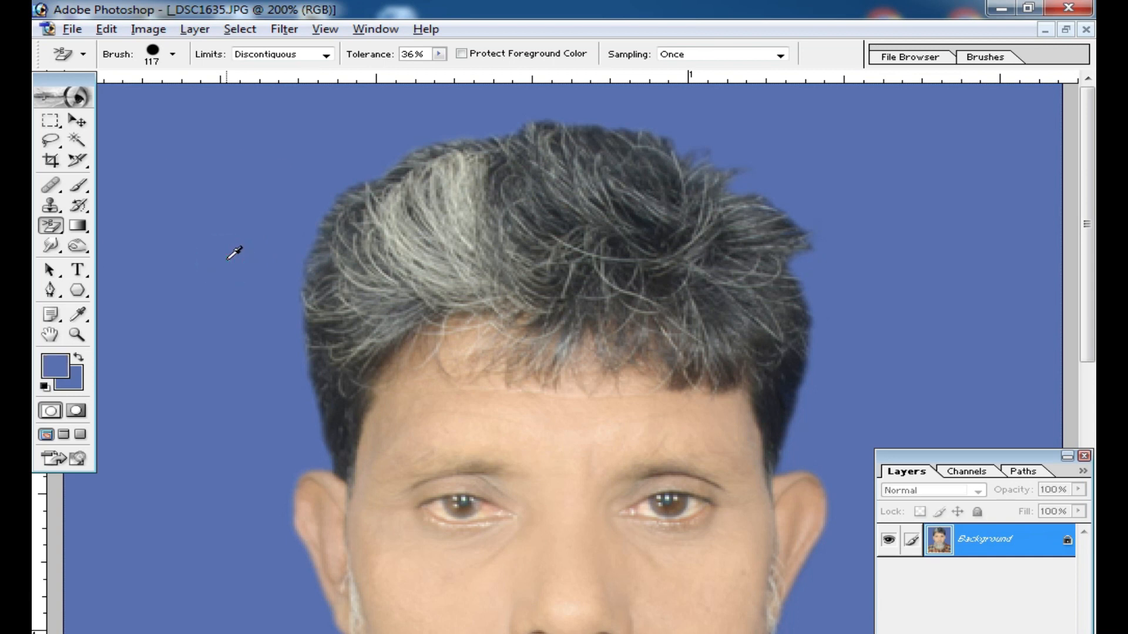
# Step: Erase the blue background all around the portrait with the Background Eraser Tool at 36% tolerance
pyautogui.moveTo(227, 260)
pyautogui.mouseDown()
pyautogui.moveTo(618, 162)
pyautogui.moveTo(794, 369)
pyautogui.moveTo(425, 357)
pyautogui.moveTo(454, 583)
pyautogui.mouseUp()
pyautogui.keyDown('alt'); pyautogui.click(536, 461); pyautogui.keyUp('alt')
pyautogui.keyDown('alt'); pyautogui.click(559, 418); pyautogui.keyUp('alt')
pyautogui.keyDown('alt'); pyautogui.click(628, 392); pyautogui.keyUp('alt')
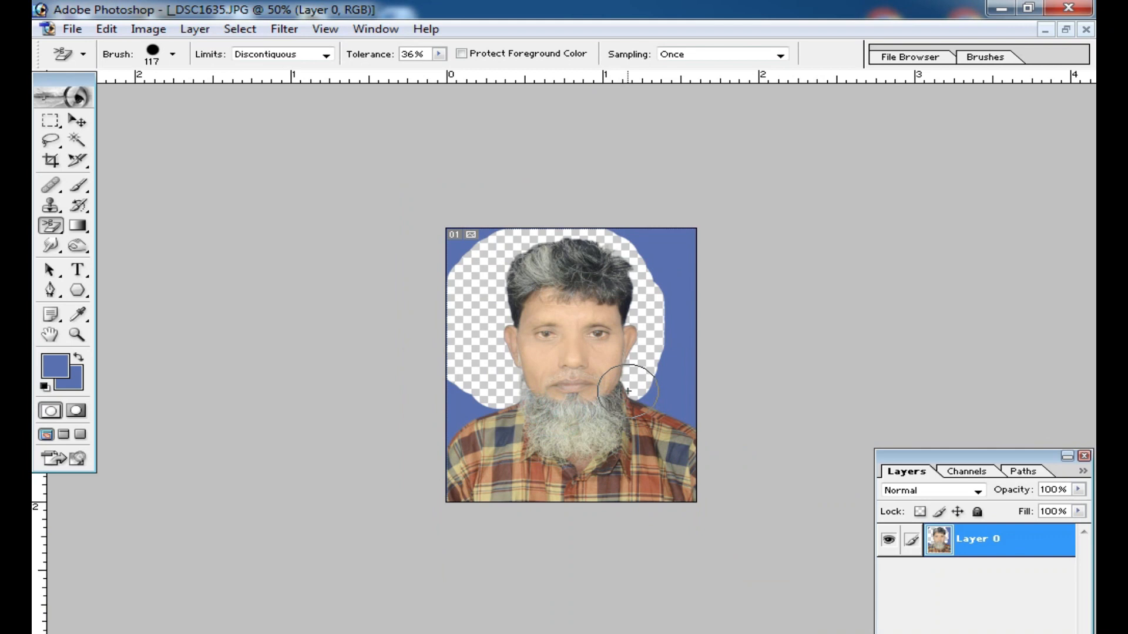
pyautogui.moveTo(682, 382)
pyautogui.mouseDown()
pyautogui.moveTo(717, 427)
pyautogui.moveTo(638, 382)
pyautogui.moveTo(670, 388)
pyautogui.mouseUp()
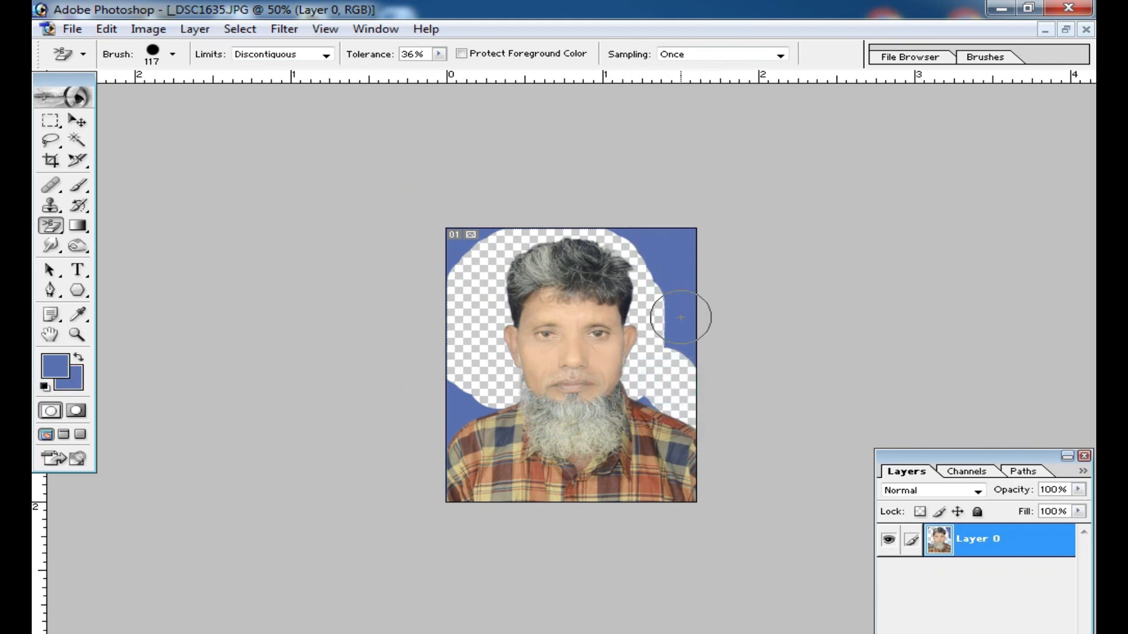
pyautogui.moveTo(460, 415)
pyautogui.mouseDown()
pyautogui.moveTo(502, 389)
pyautogui.moveTo(430, 341)
pyautogui.moveTo(453, 347)
pyautogui.moveTo(430, 251)
pyautogui.moveTo(674, 391)
pyautogui.moveTo(657, 269)
pyautogui.mouseUp()
pyautogui.keyDown('ctrl'); pyautogui.click(675, 254); pyautogui.keyUp('ctrl')
pyautogui.keyDown('ctrl'); pyautogui.click(681, 375); pyautogui.keyUp('ctrl')
pyautogui.keyDown('ctrl'); pyautogui.click(609, 333); pyautogui.keyUp('ctrl')
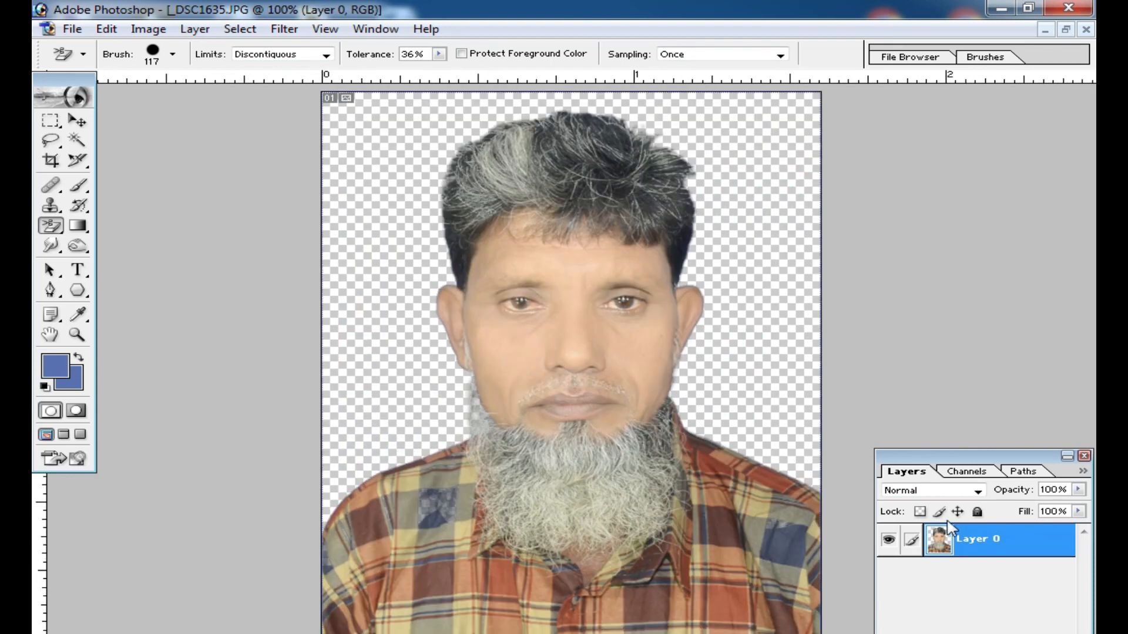
# Step: Check the cutout by hiding and showing Layer 0, and undo all of the background erasing
pyautogui.click(890, 541)
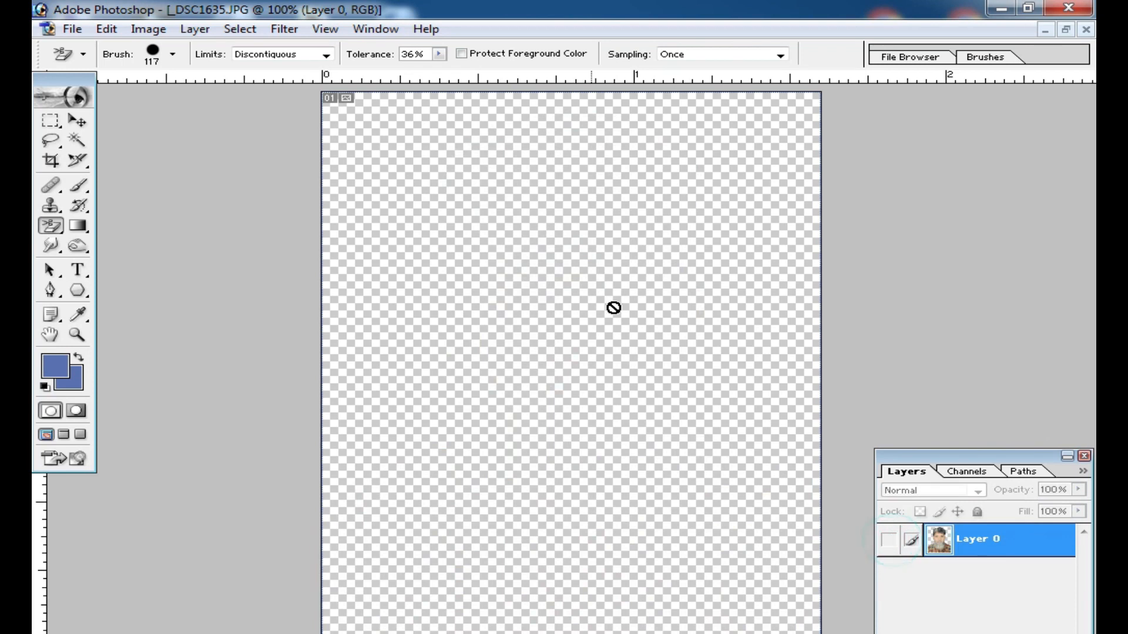
pyautogui.click(890, 543)
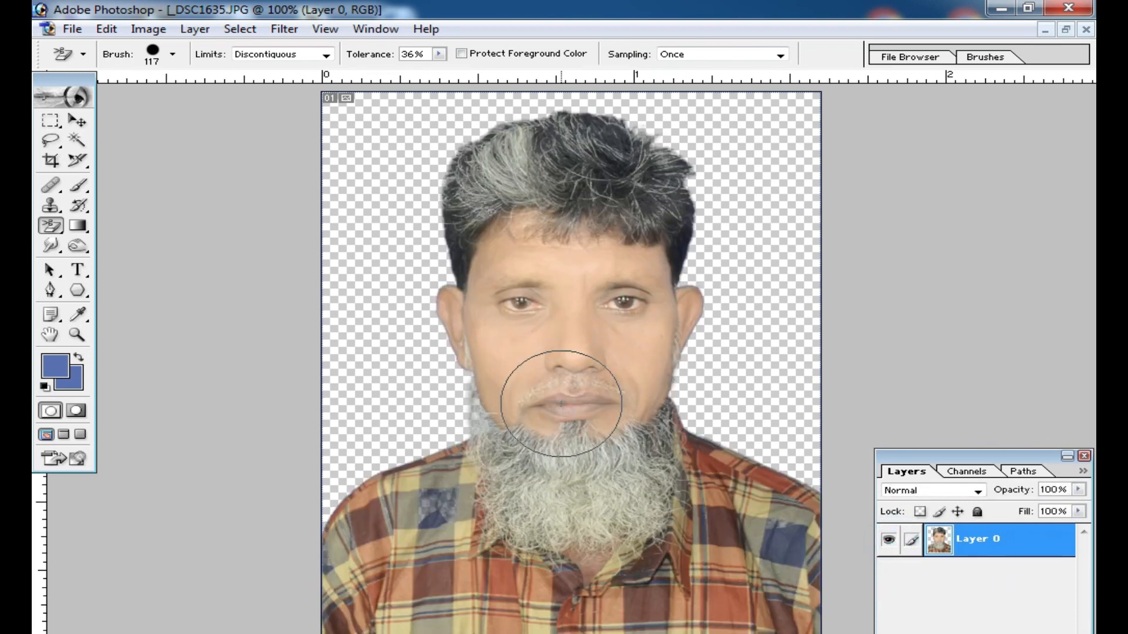
pyautogui.hotkey('ctrl', 'alt', 'z')
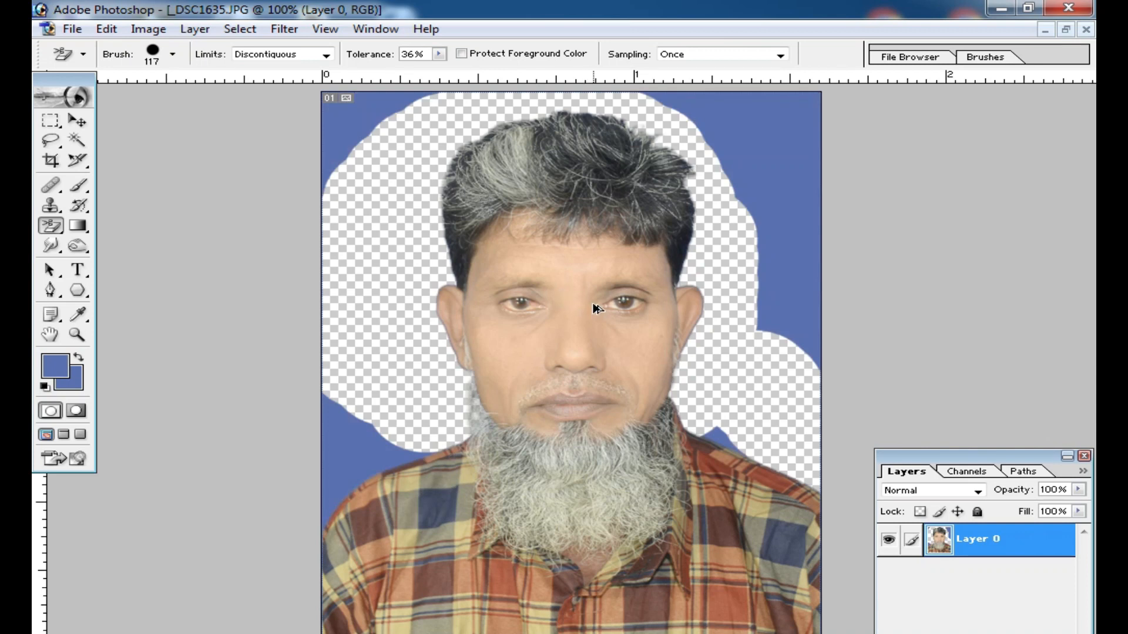
pyautogui.hotkey('ctrl', 'alt', 'z')
pyautogui.hotkey('ctrl', 'alt', 'z')
pyautogui.hotkey('ctrl', 'alt', 'z')
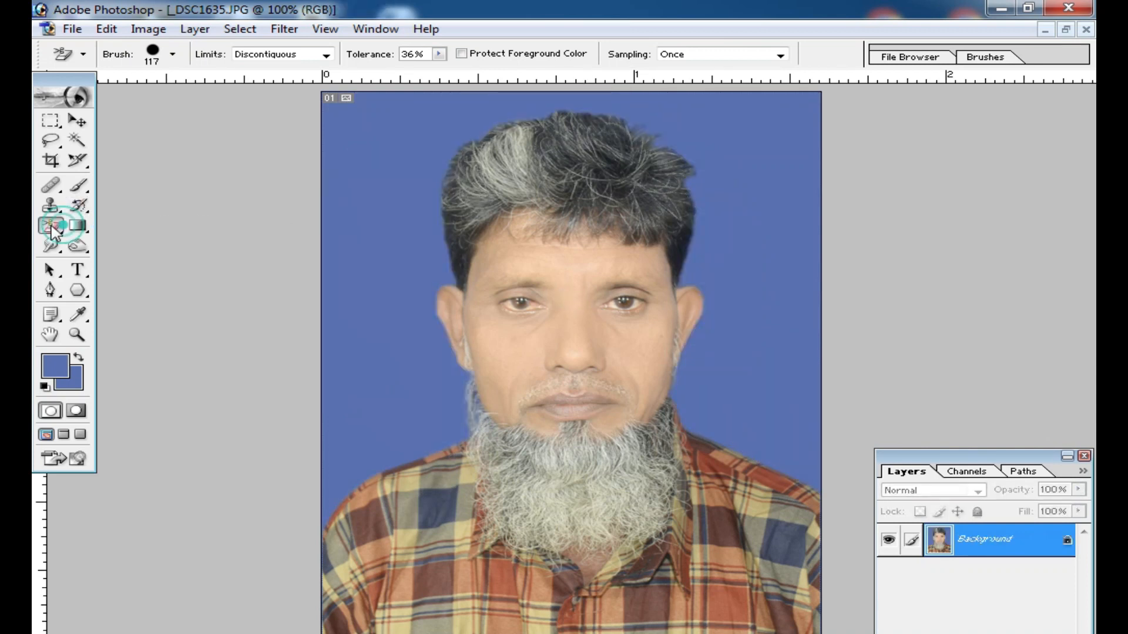
# Step: Erase the blue background with the Magic Eraser Tool at tolerance 32 and inspect the hair edges
pyautogui.click(53, 231)
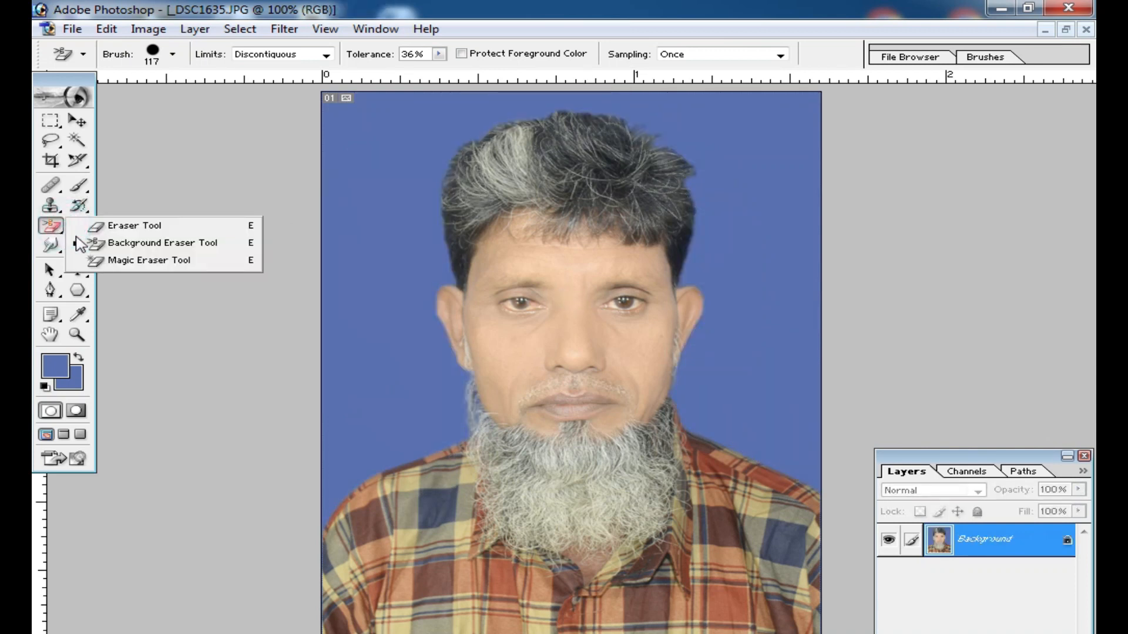
pyautogui.click(155, 260)
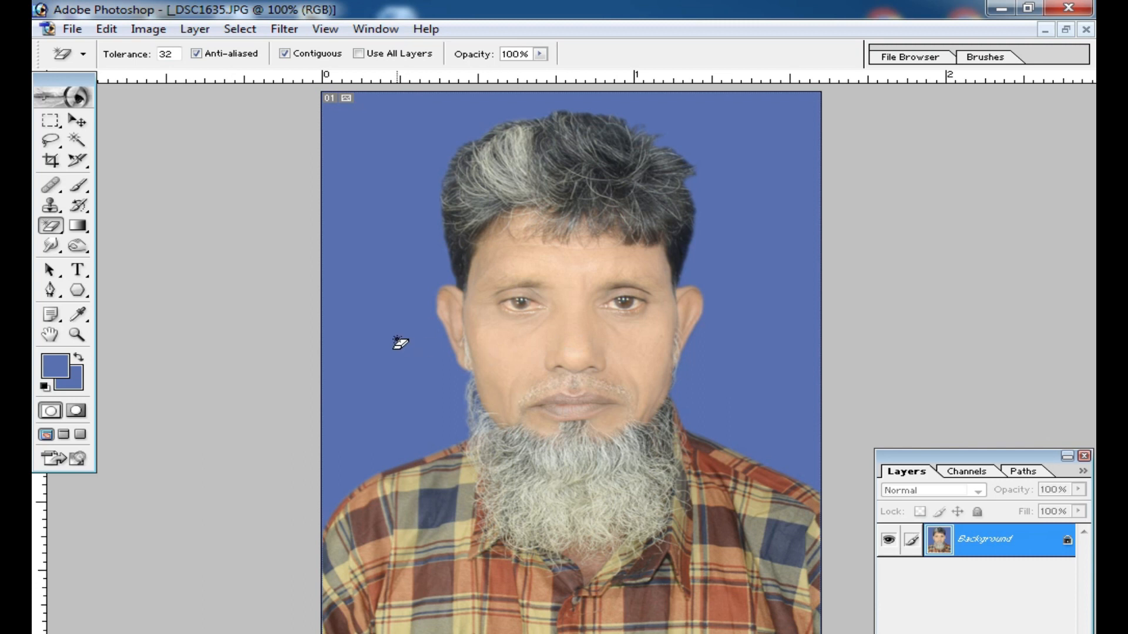
pyautogui.click(379, 285)
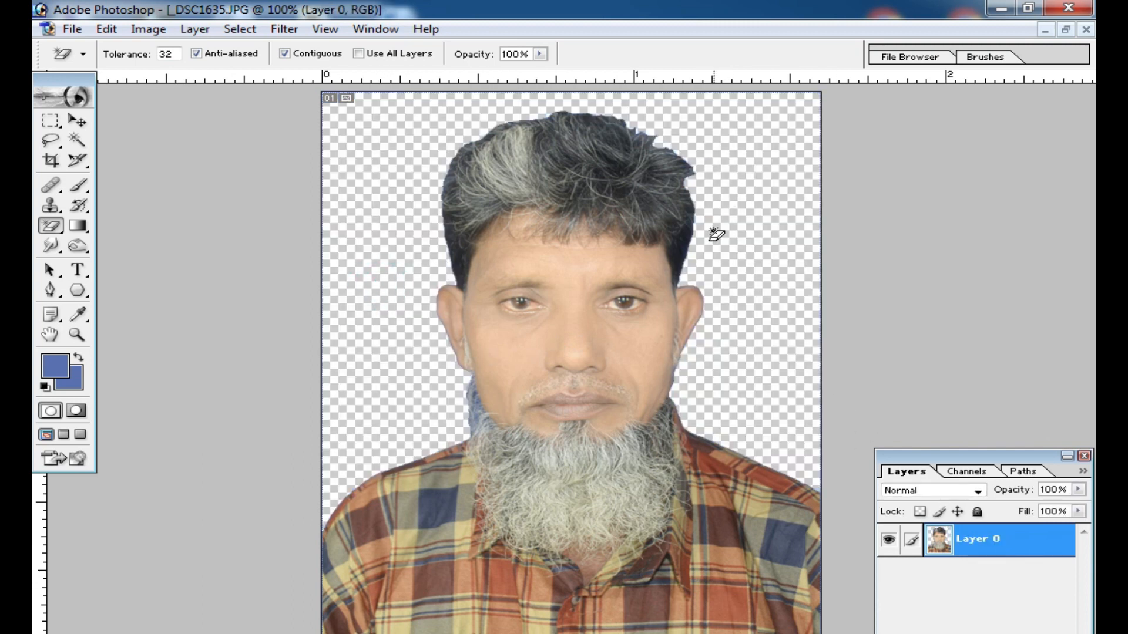
pyautogui.keyDown('ctrl'); pyautogui.click(614, 194); pyautogui.keyUp('ctrl')
pyautogui.keyDown('ctrl'); pyautogui.click(614, 194); pyautogui.keyUp('ctrl')
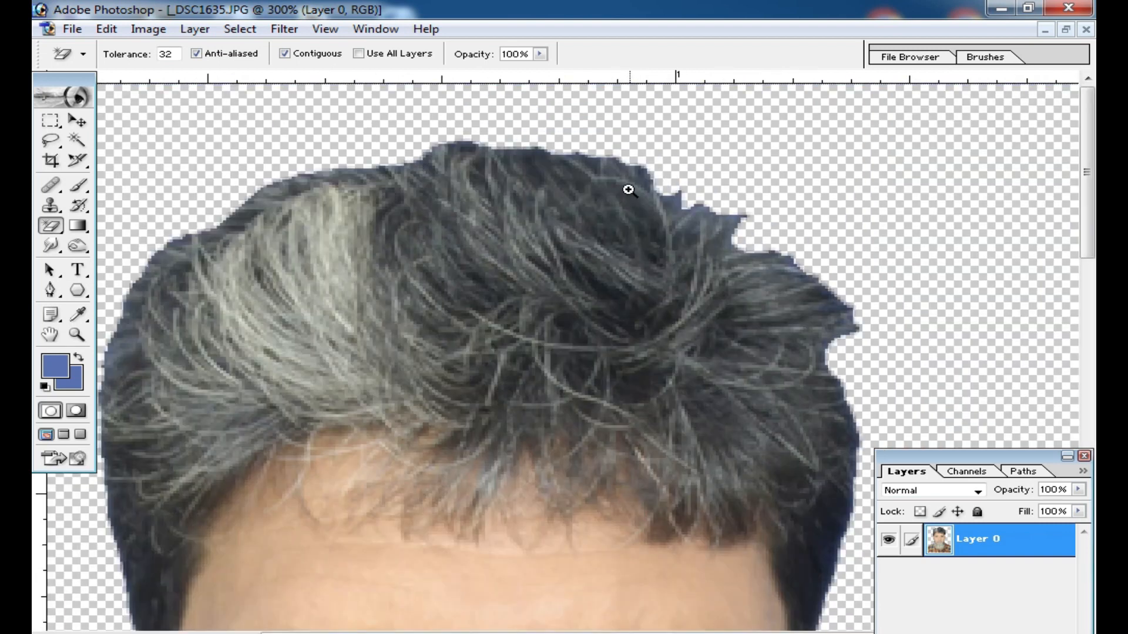
pyautogui.hotkey('ctrl', '-')
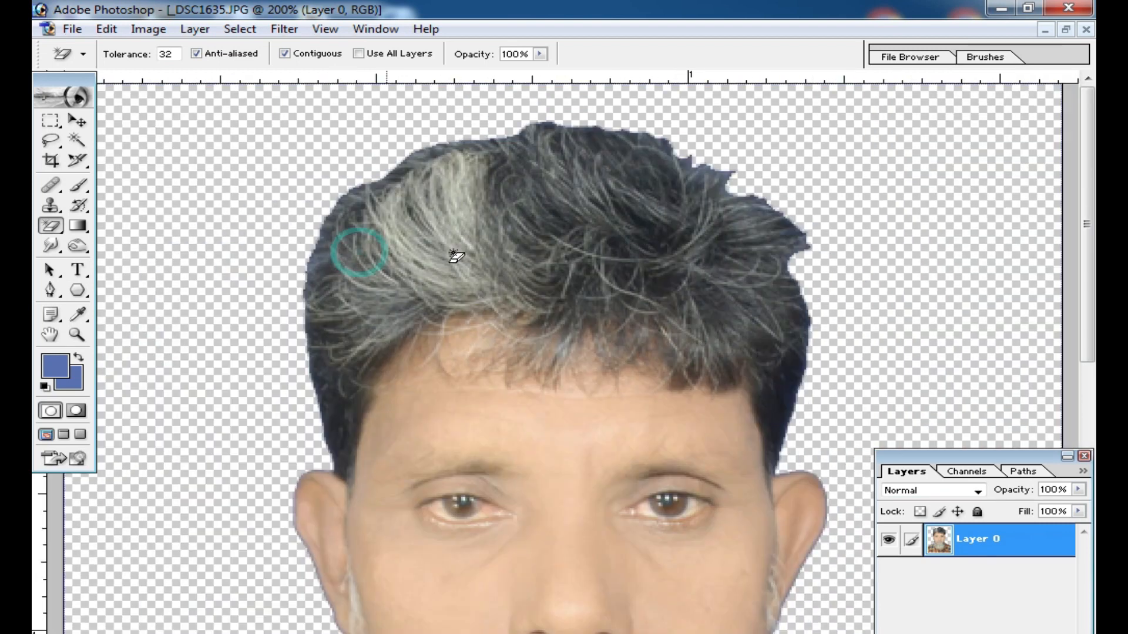
# Step: Undo the magic erasing, repeat it on the blue area beside the head, and restore the background
pyautogui.hotkey('ctrl', 'z')
pyautogui.click(231, 344)
pyautogui.hotkey('ctrl', 'z')
pyautogui.keyDown('alt'); pyautogui.click(531, 335); pyautogui.keyUp('alt')
pyautogui.hotkey('ctrl', '-')
pyautogui.click(445, 254)
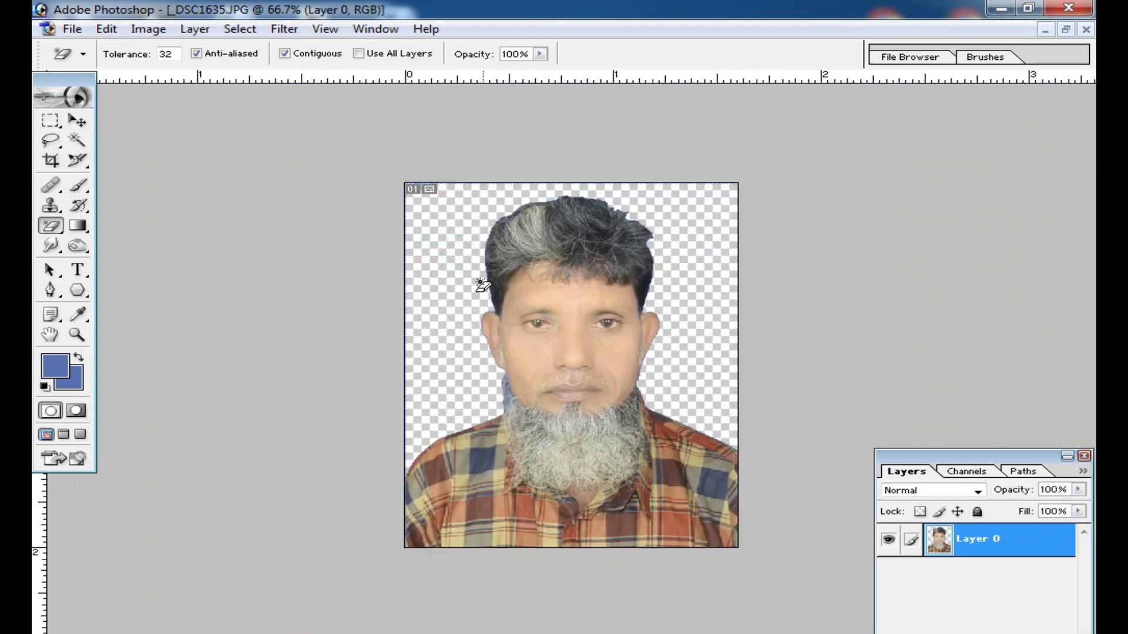
pyautogui.hotkey('ctrl', 'z')
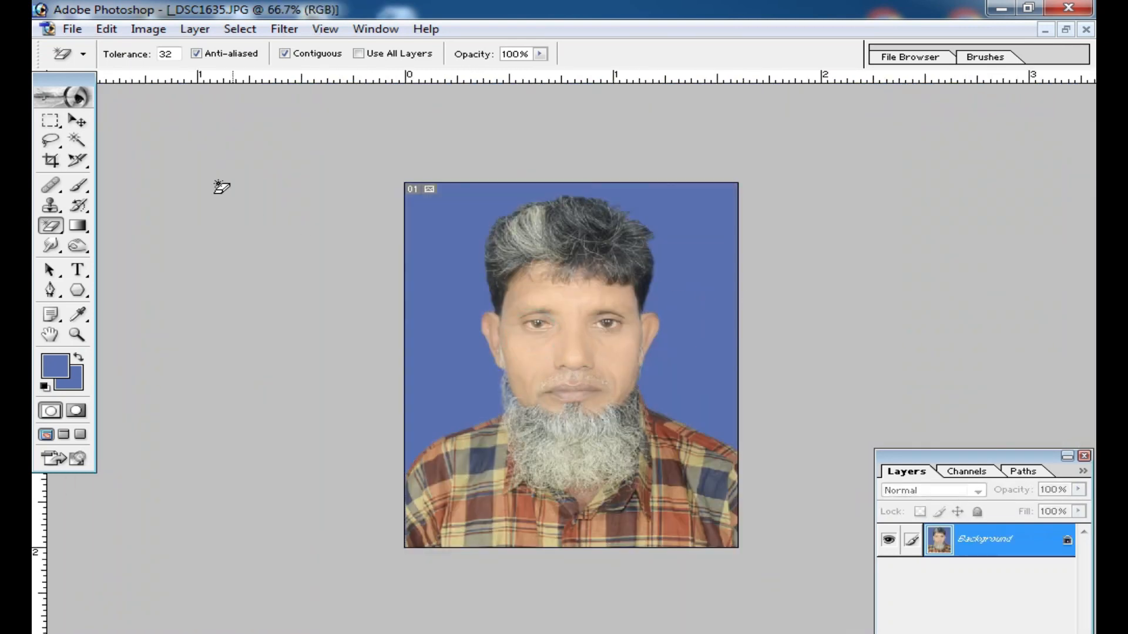
# Step: Select the blue background with the Magic Wand at tolerance 44, and try the Magic Eraser inside the selection
pyautogui.click(76, 141)
pyautogui.click(448, 235)
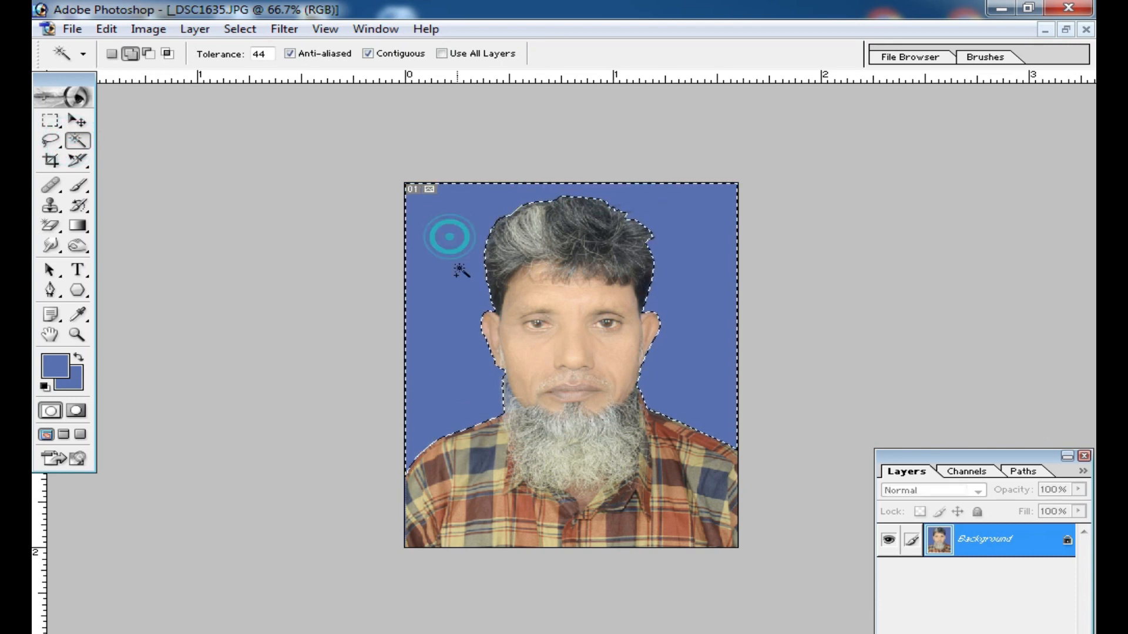
pyautogui.click(51, 225)
pyautogui.click(436, 302)
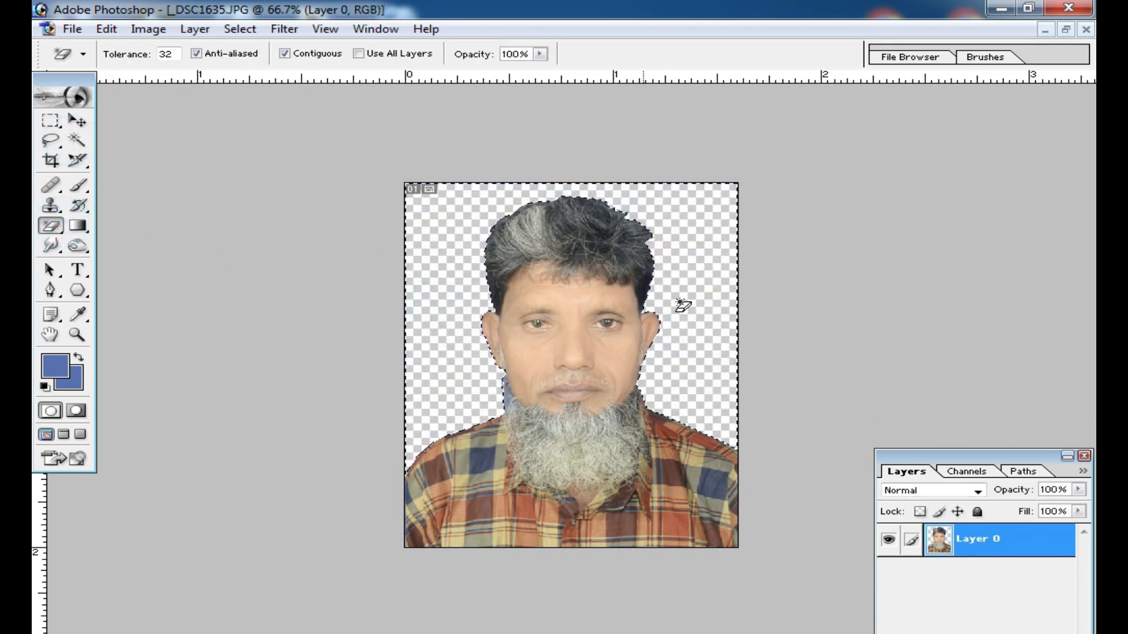
pyautogui.hotkey('ctrl', 'z')
# Step: Feather the background selection by 10 pixels and erase the blue area with the Magic Eraser Tool
pyautogui.hotkey('ctrl', 'alt', 'd')
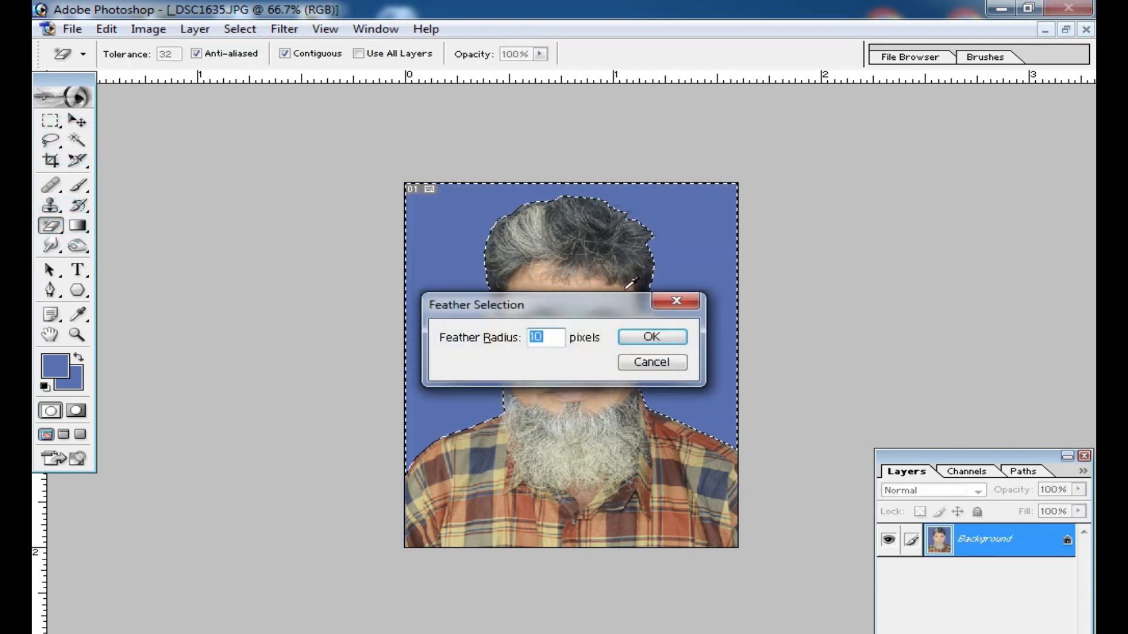
pyautogui.press('Return')
pyautogui.click(428, 232)
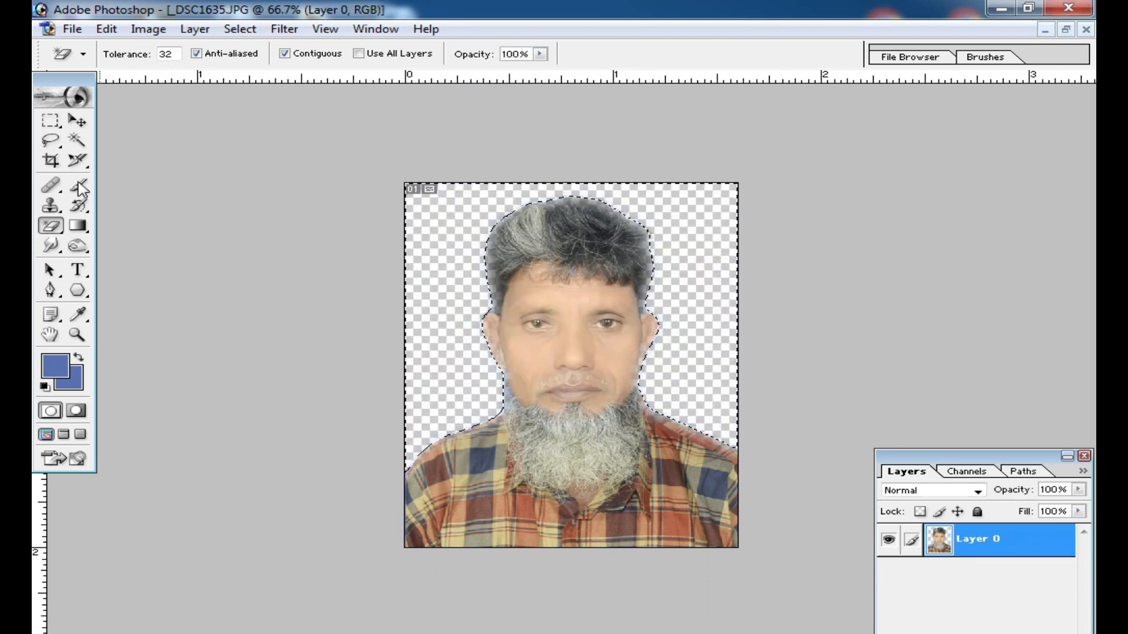
# Step: Examine the feathered hair edges with Layer 0 hidden and shown, and undo the erasing and feathering
pyautogui.click(58, 117)
pyautogui.click(889, 539)
pyautogui.click(888, 539)
pyautogui.keyDown('ctrl'); pyautogui.click(546, 305); pyautogui.keyUp('ctrl')
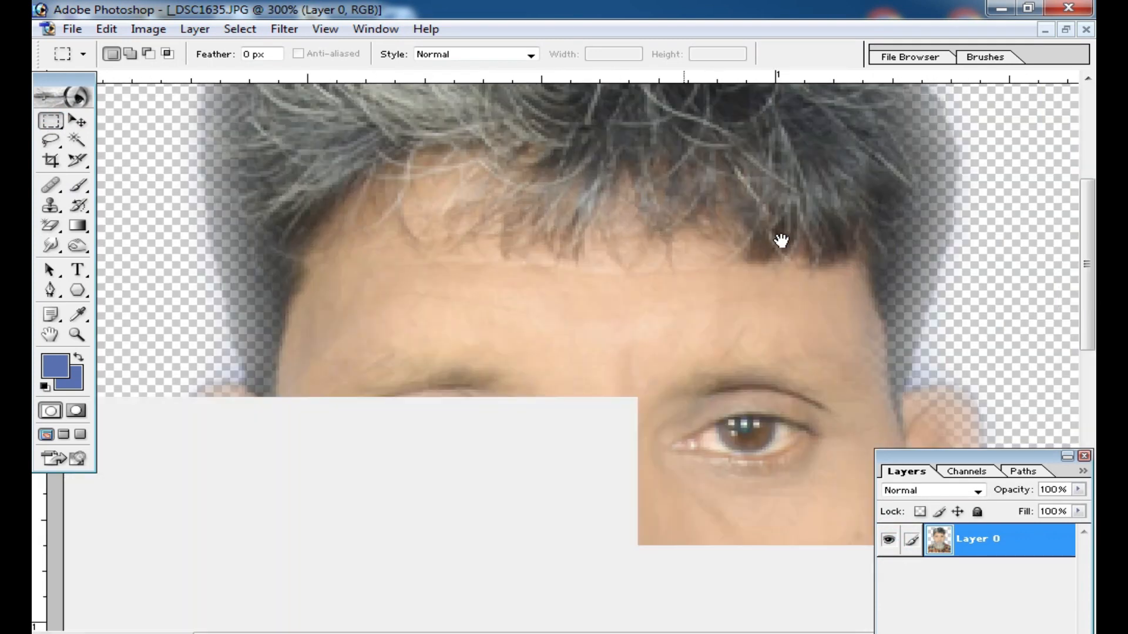
pyautogui.keyDown('alt'); pyautogui.click(619, 327); pyautogui.keyUp('alt')
pyautogui.keyDown('alt'); pyautogui.click(614, 324); pyautogui.keyUp('alt')
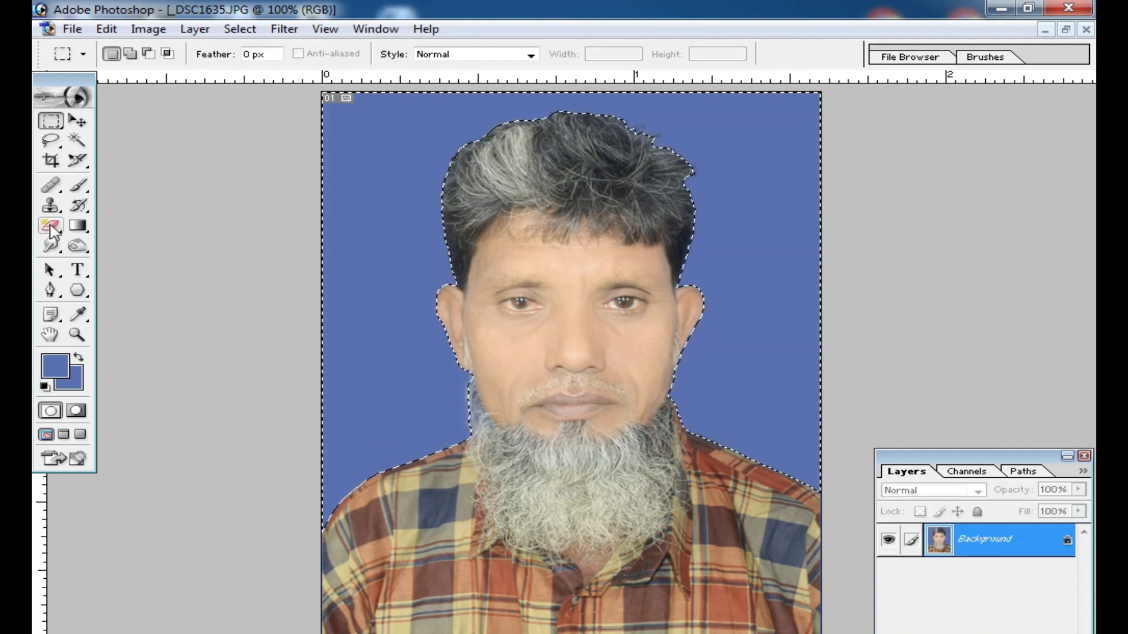
# Step: Fill the background selection with an angle rainbow gradient, and replace it with a black-to-white linear gradient
pyautogui.click(51, 226)
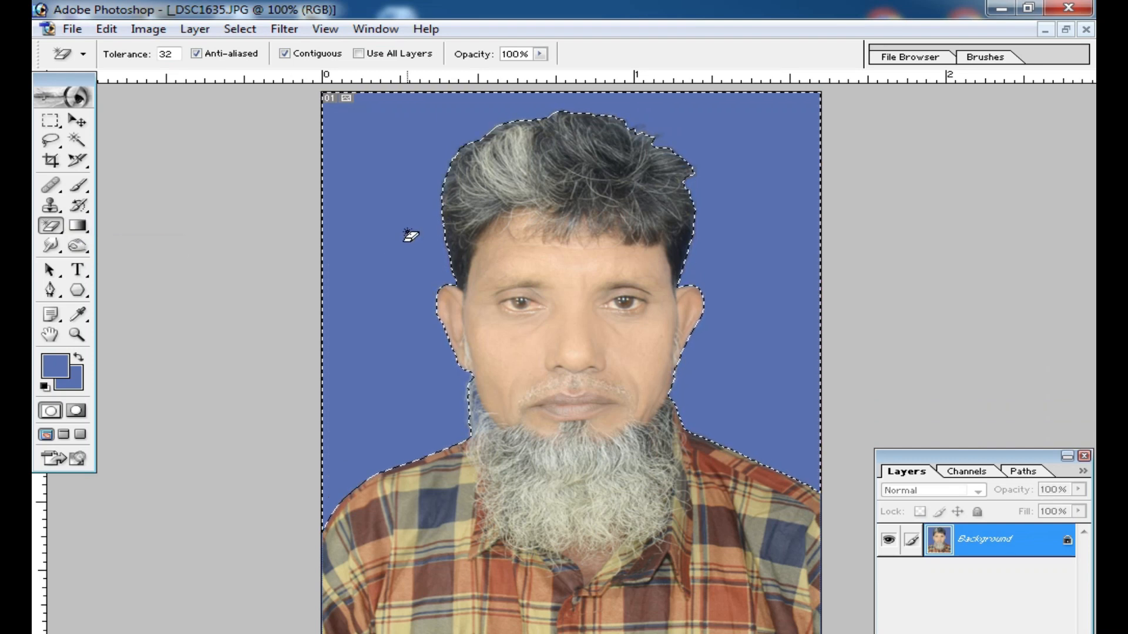
pyautogui.click(77, 225)
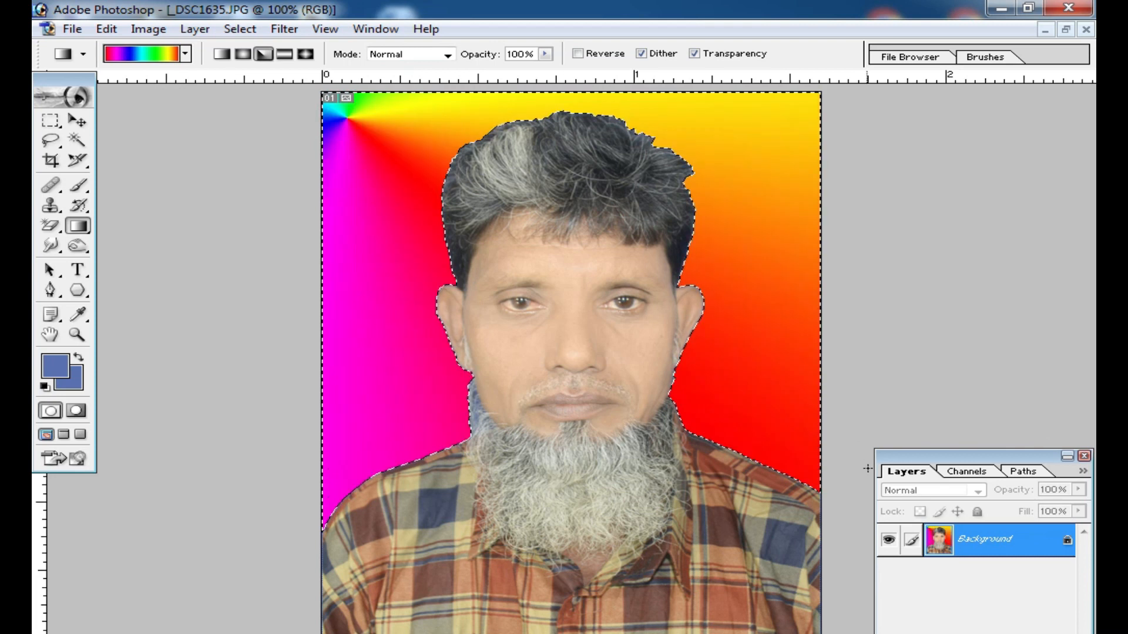
pyautogui.click(184, 54)
pyautogui.click(144, 89)
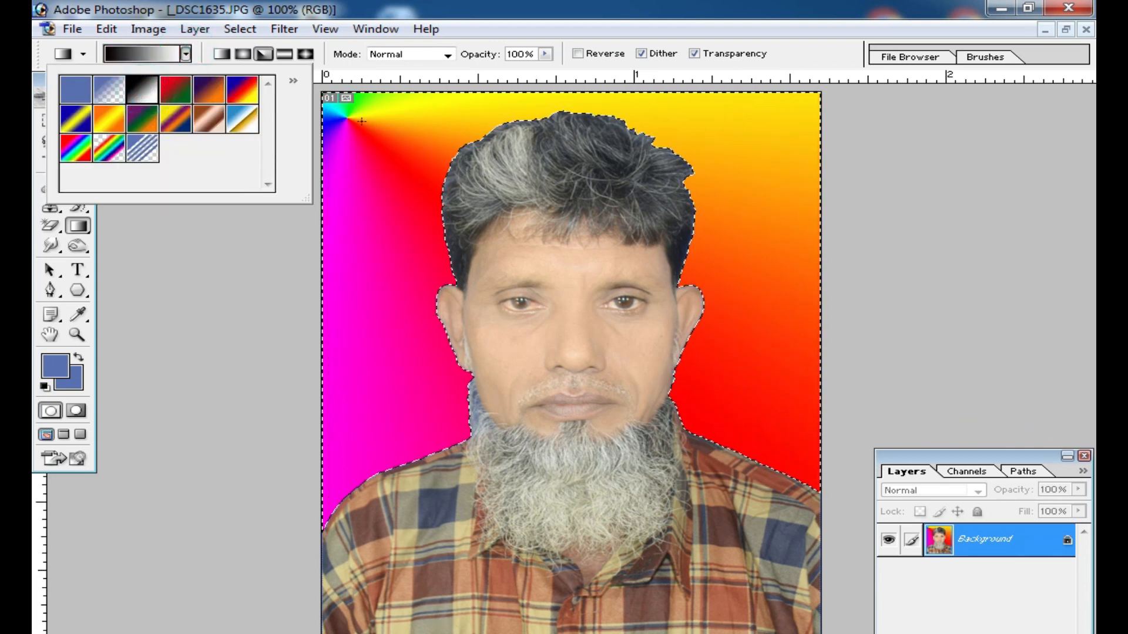
pyautogui.moveTo(362, 124); pyautogui.dragTo(411, 155)
pyautogui.click(221, 53)
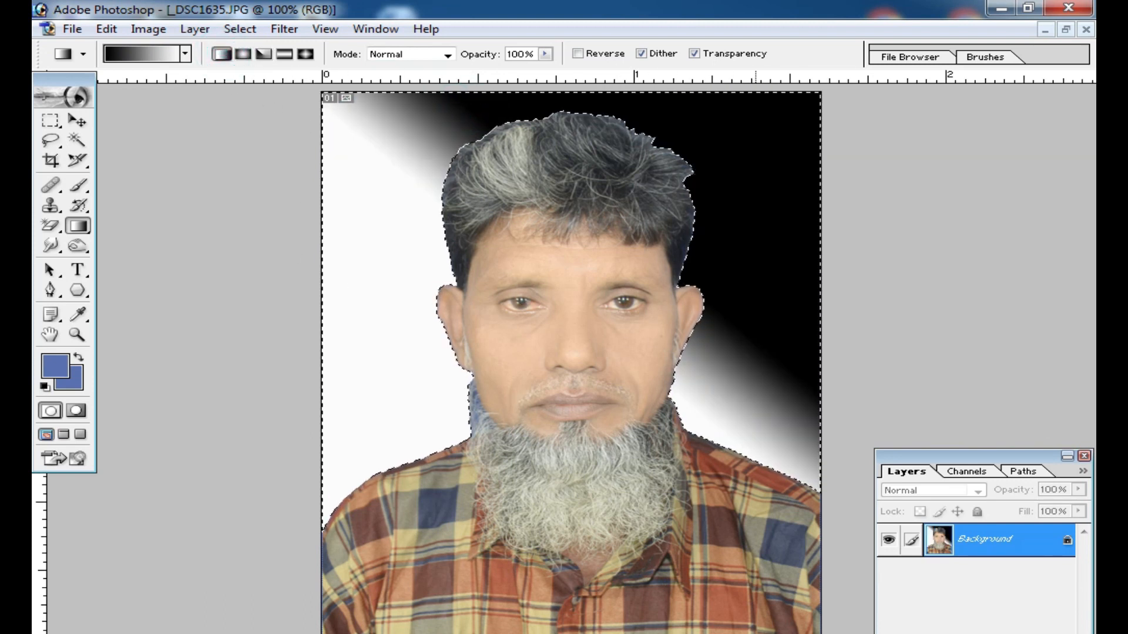
# Step: Fill the background selection with a short blue, red, yellow linear gradient running downward near the upper edge
pyautogui.click(184, 55)
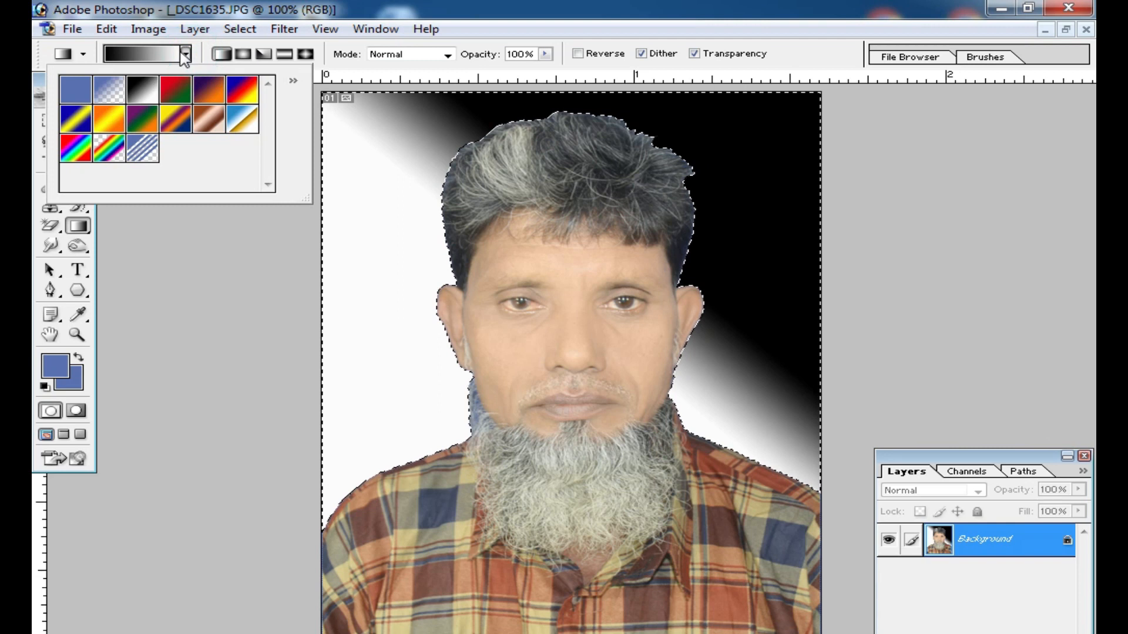
pyautogui.click(242, 91)
pyautogui.moveTo(782, 143); pyautogui.dragTo(776, 183)
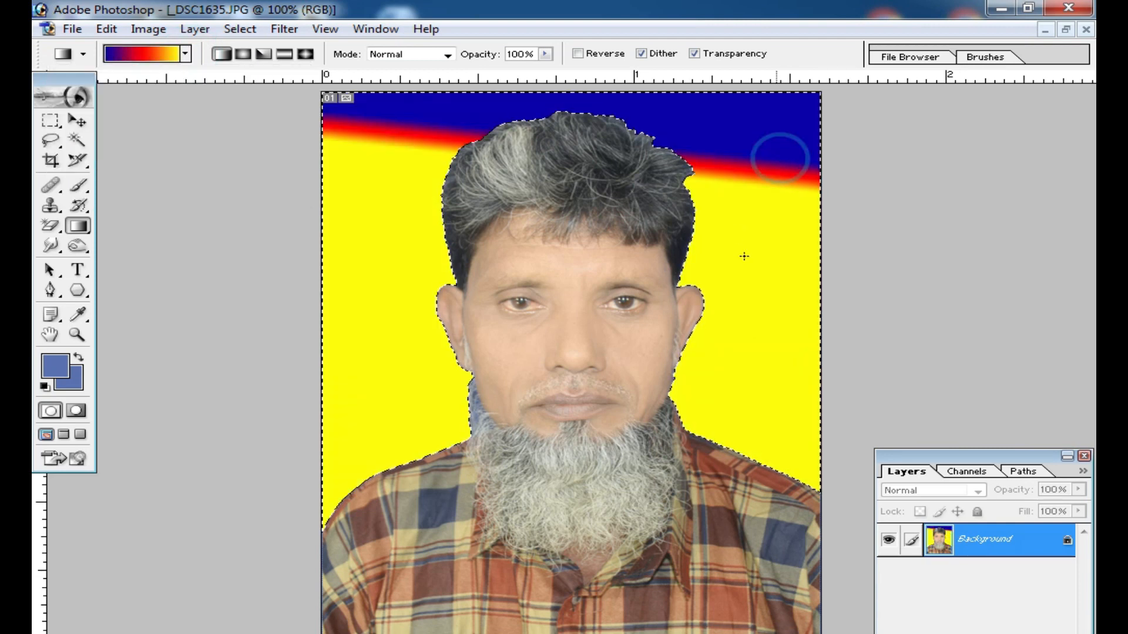
# Step: Overlay the selected background with several linear blue-to-transparent gradients, and set the gradient style to radial
pyautogui.click(186, 55)
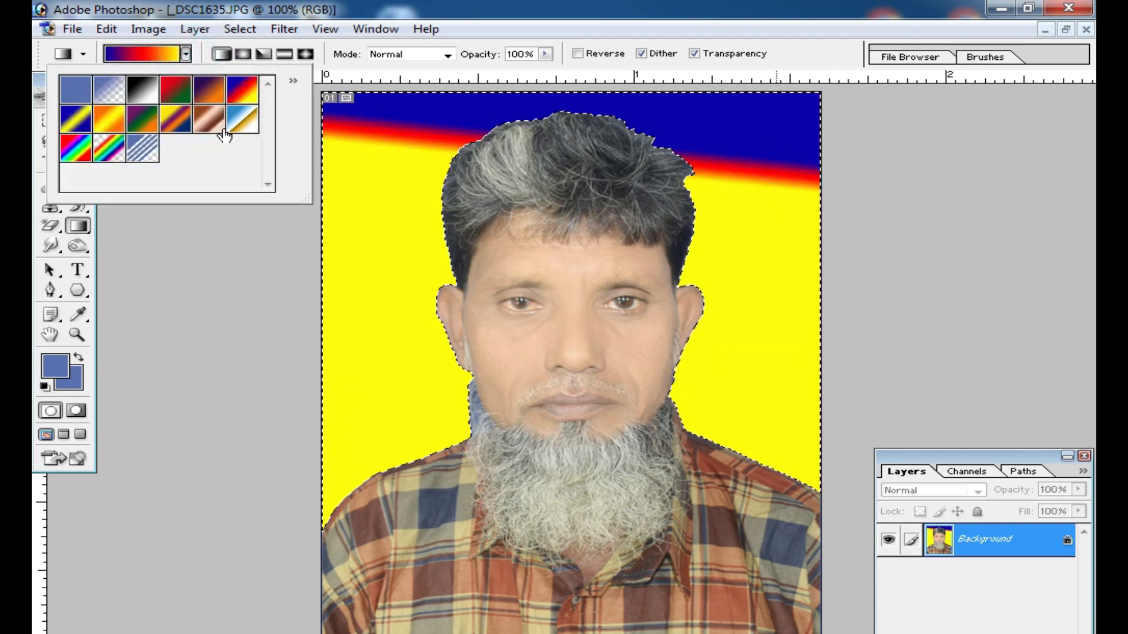
pyautogui.click(109, 91)
pyautogui.click(347, 127)
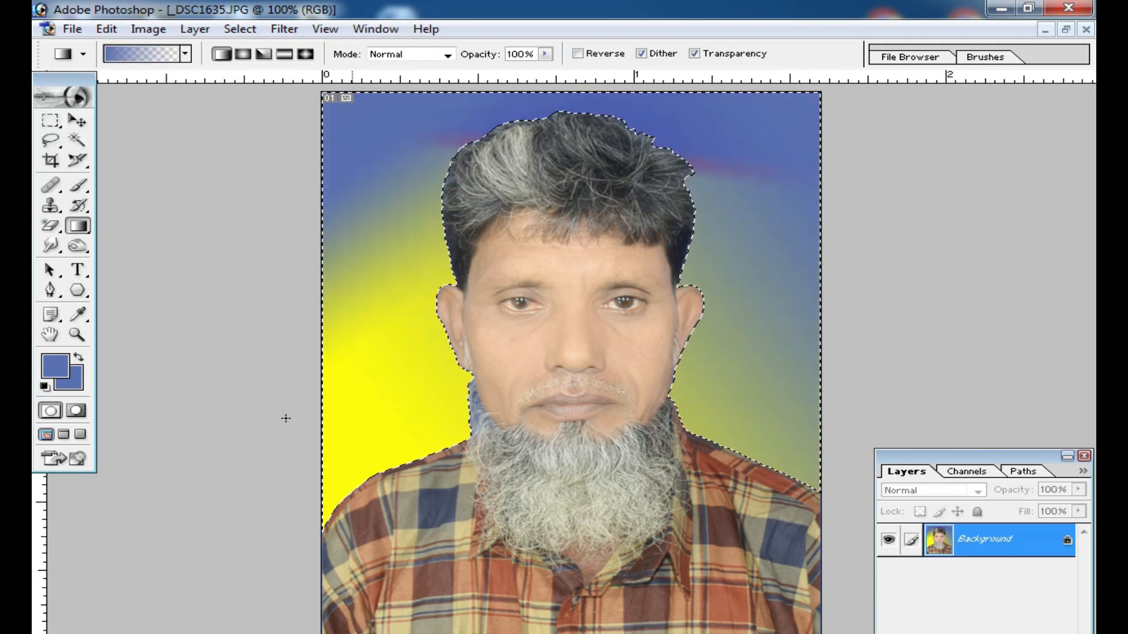
pyautogui.moveTo(405, 361); pyautogui.dragTo(489, 334)
pyautogui.moveTo(336, 189); pyautogui.dragTo(552, 334)
pyautogui.click(242, 54)
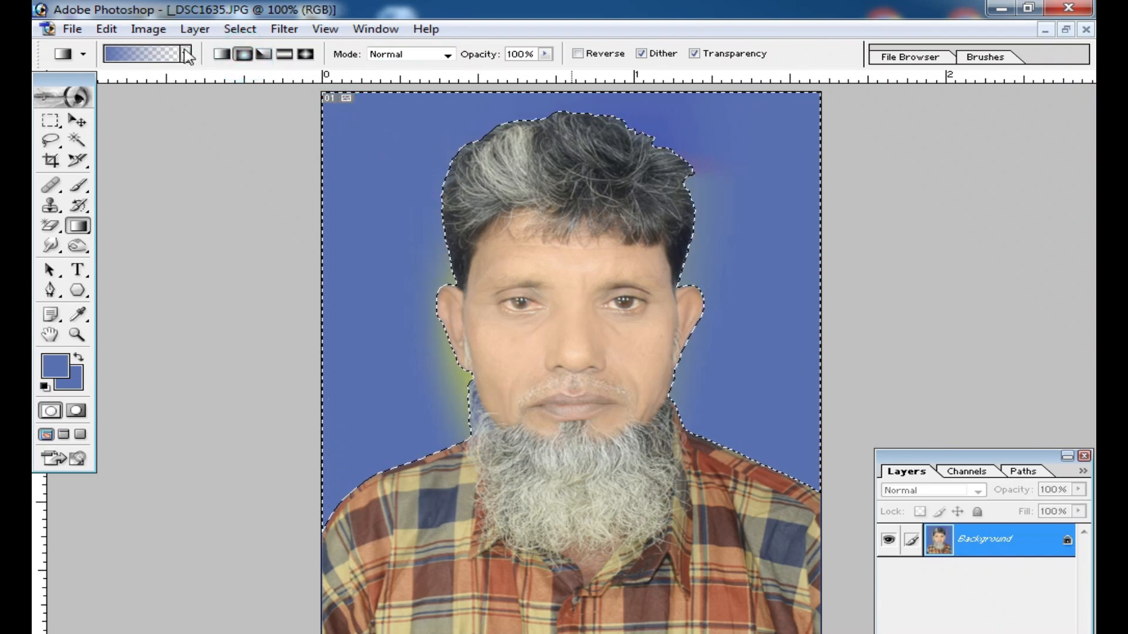
# Step: Choose the blue, yellow, blue gradient and fill the background selection with small radial gradients beside the head
pyautogui.click(185, 54)
pyautogui.click(87, 126)
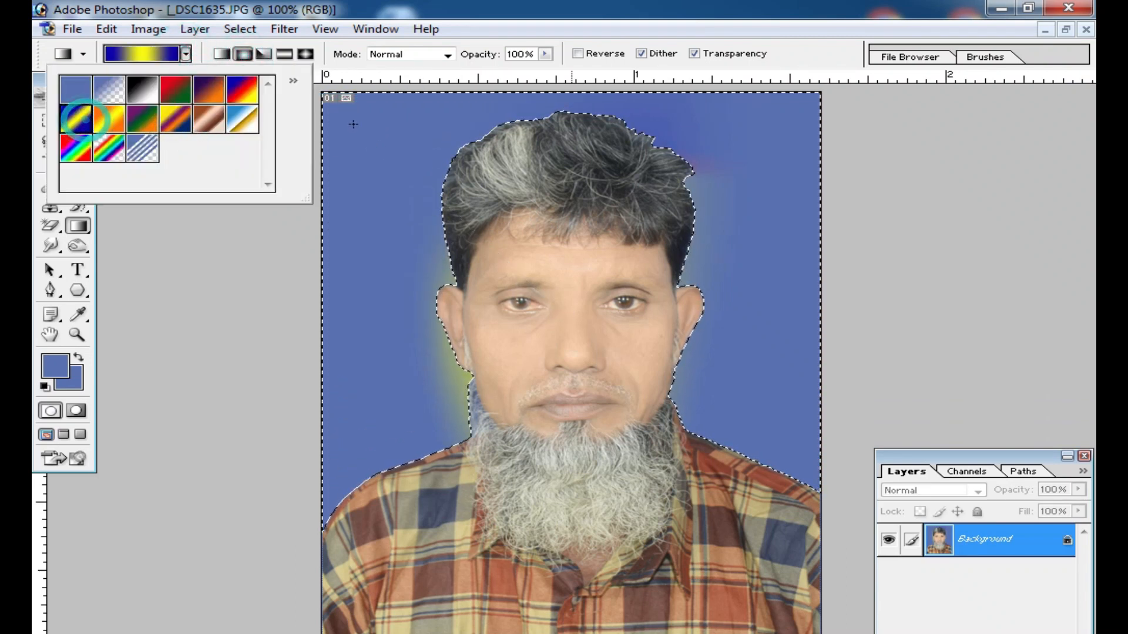
pyautogui.moveTo(359, 97); pyautogui.dragTo(593, 310)
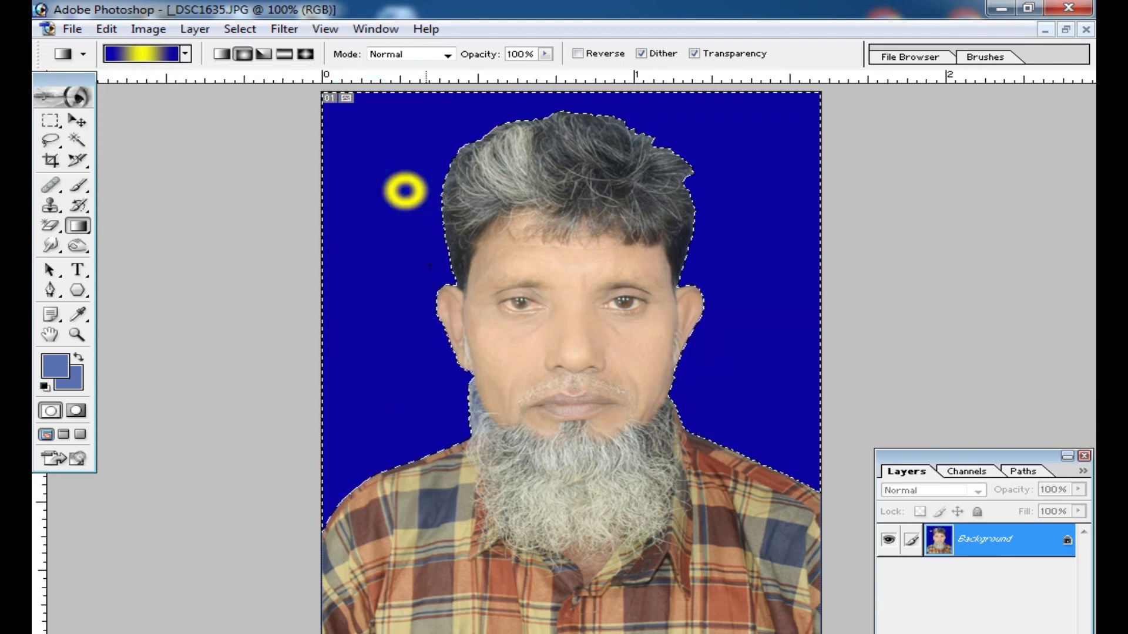
pyautogui.moveTo(385, 198); pyautogui.dragTo(386, 198)
pyautogui.moveTo(395, 124); pyautogui.dragTo(411, 148)
# Step: Fill the background selection with the blue, yellow, blue gradient in angle, reflected and finally diamond style
pyautogui.click(262, 55)
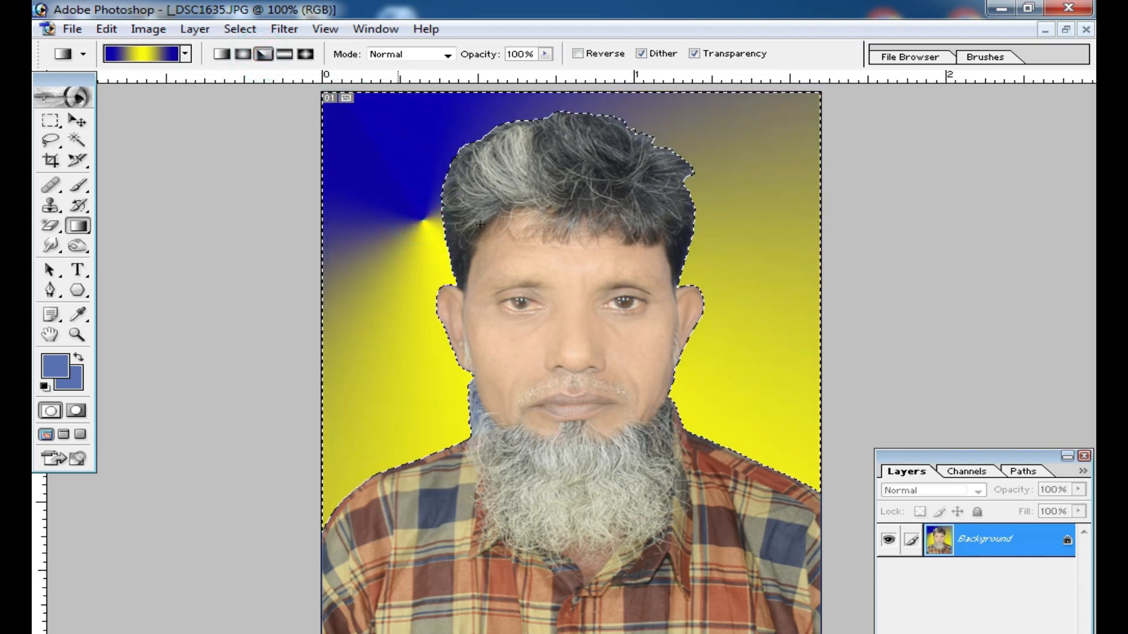
pyautogui.click(284, 55)
pyautogui.moveTo(388, 223); pyautogui.dragTo(421, 274)
pyautogui.moveTo(434, 317); pyautogui.dragTo(460, 338)
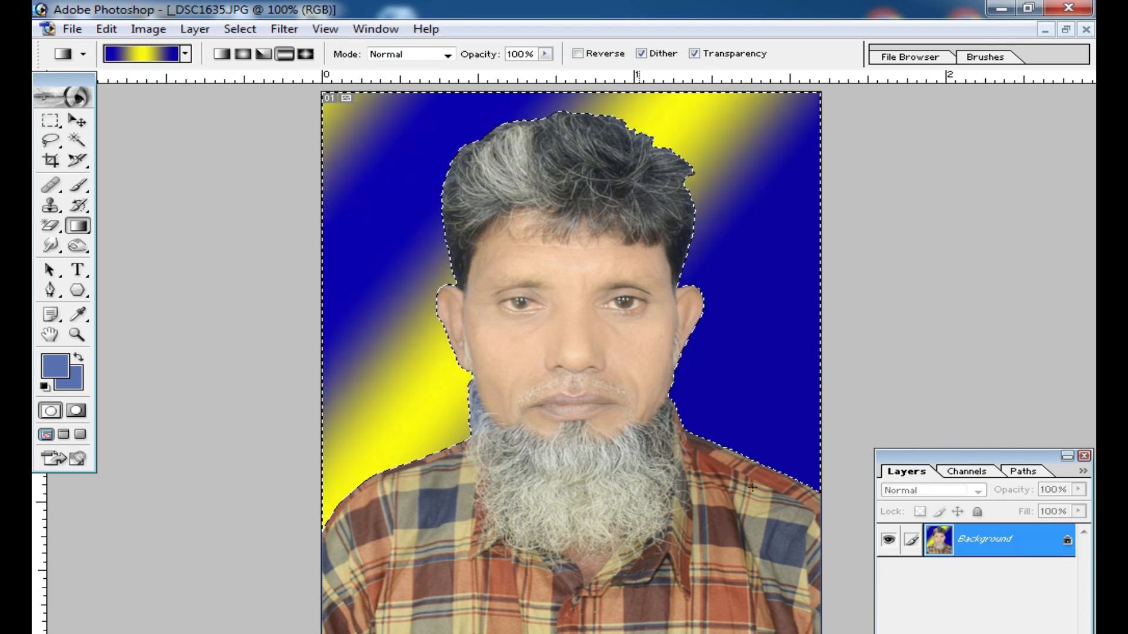
pyautogui.click(305, 55)
pyautogui.moveTo(397, 195); pyautogui.dragTo(427, 221)
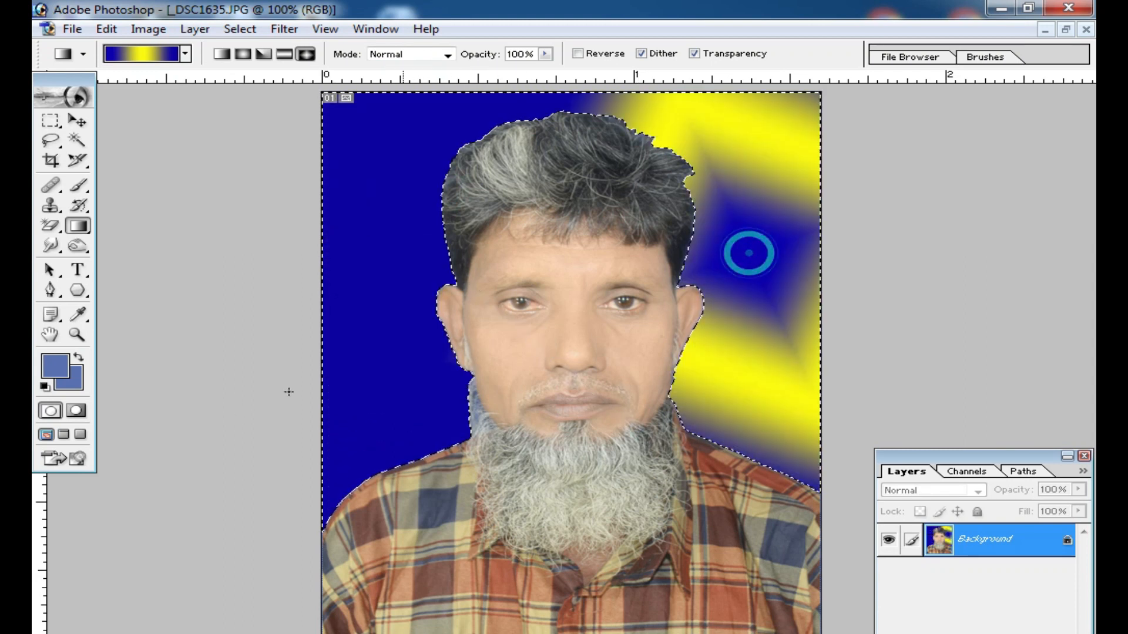
# Step: Fill the dark blue area and several diamond gradient bands with the slate blue foreground colour using the Paint Bucket Tool
pyautogui.click(88, 231)
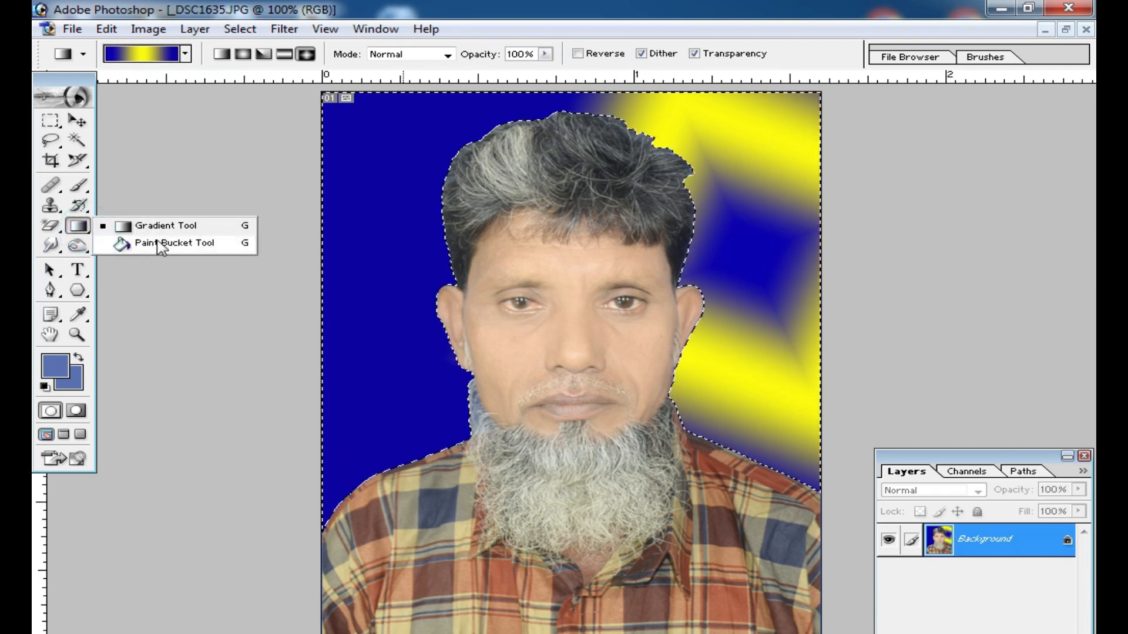
pyautogui.click(197, 245)
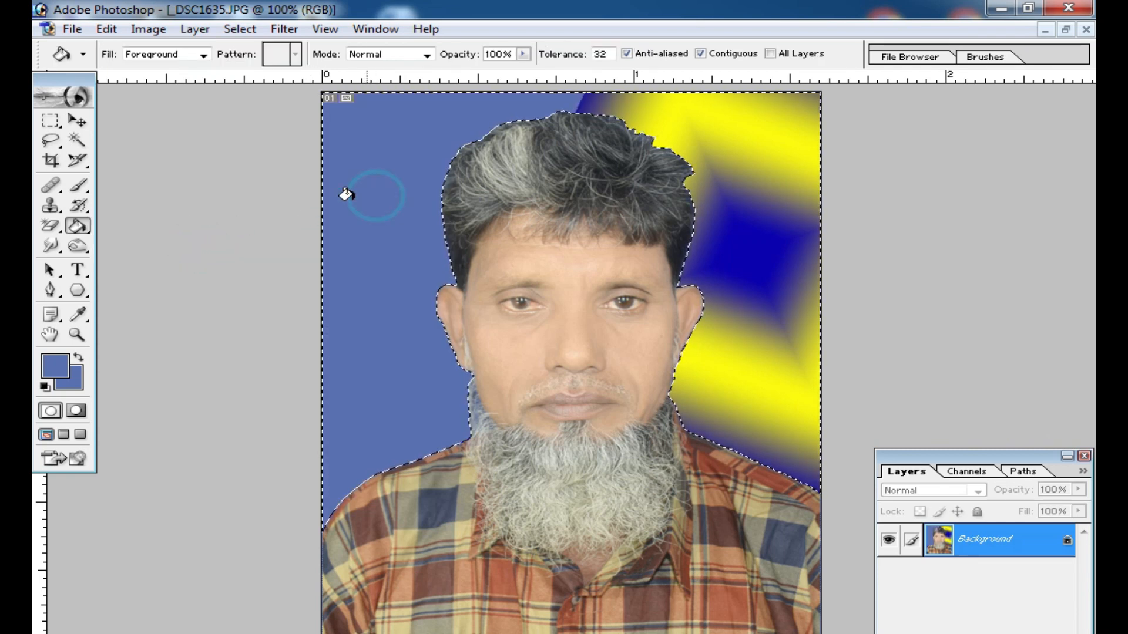
pyautogui.click(705, 147)
pyautogui.click(779, 248)
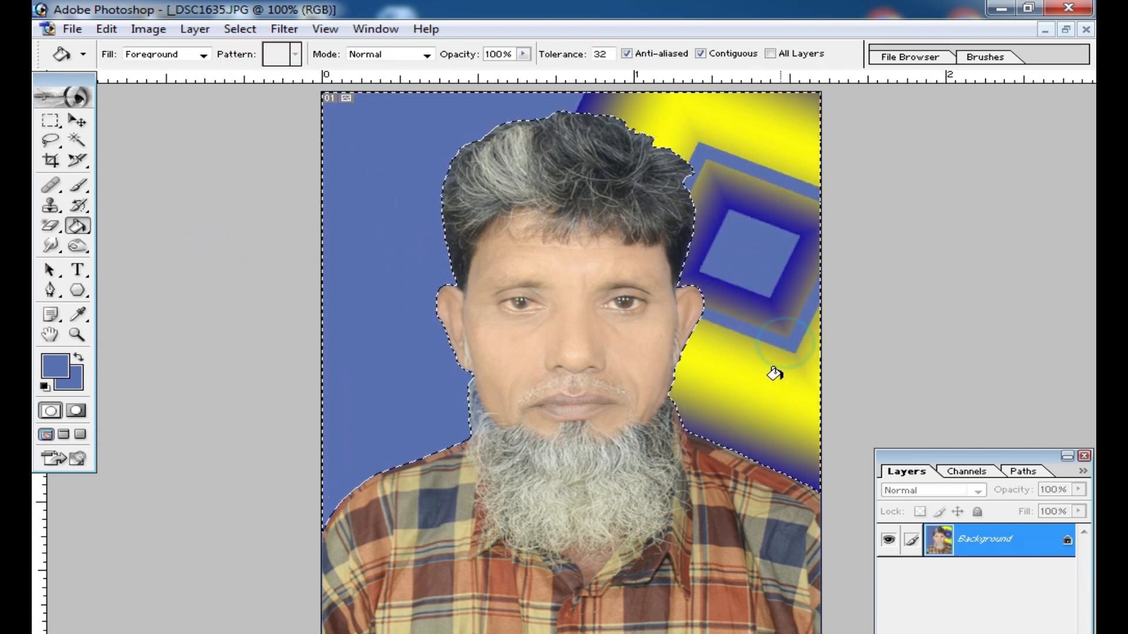
pyautogui.click(767, 411)
pyautogui.click(715, 121)
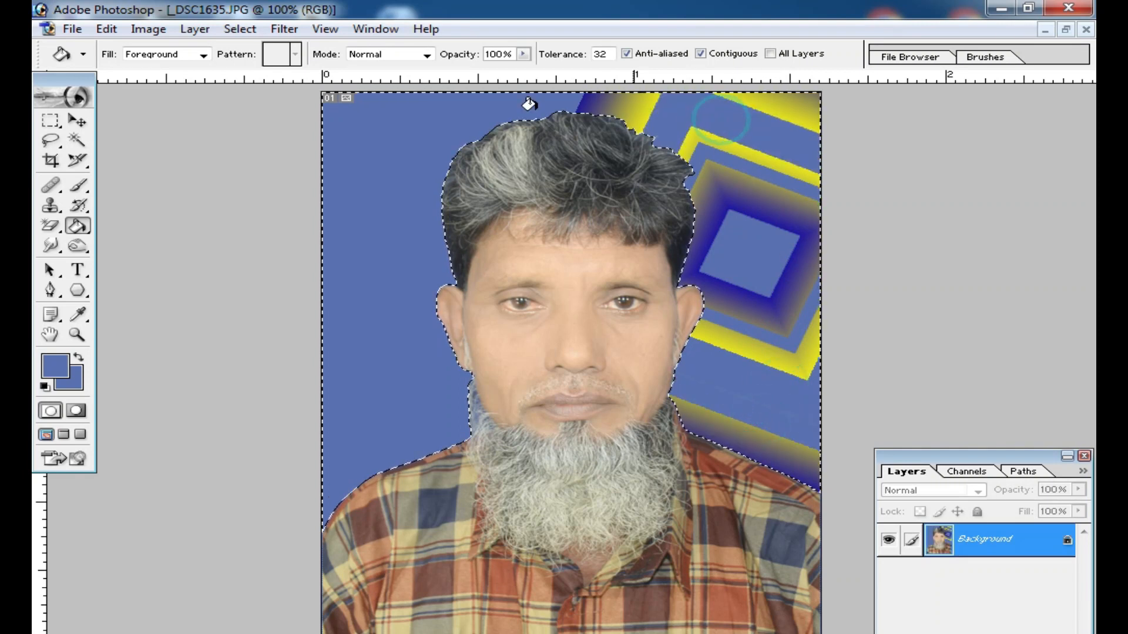
# Step: Set the foreground colour to pure bright blue and refill the flat slate blue areas of the background with it
pyautogui.click(54, 366)
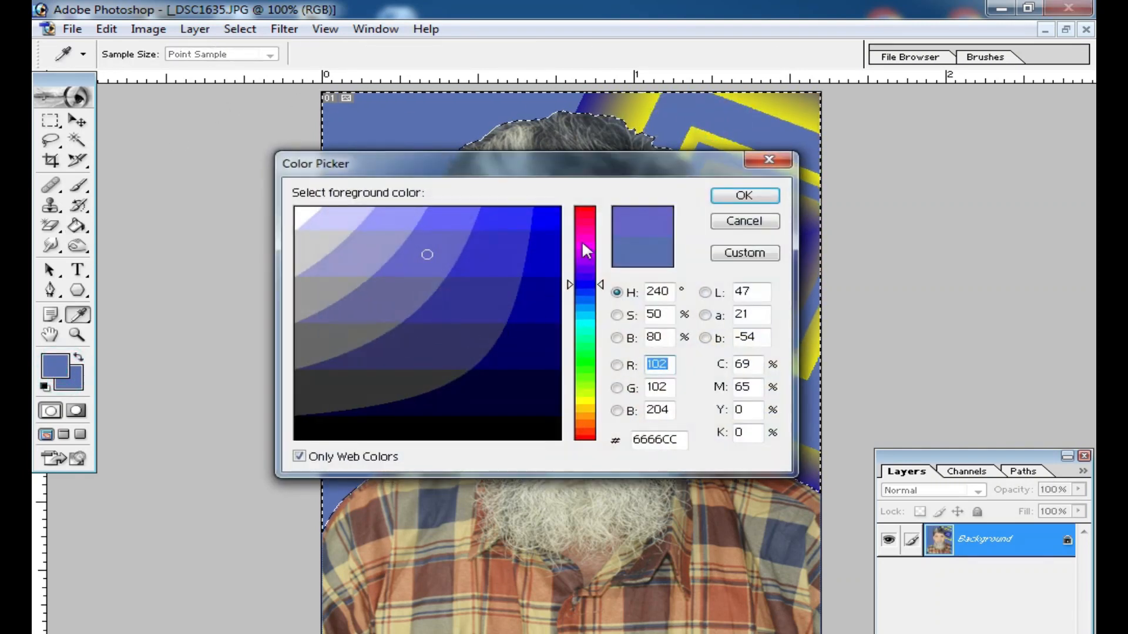
pyautogui.click(558, 209)
pyautogui.click(744, 195)
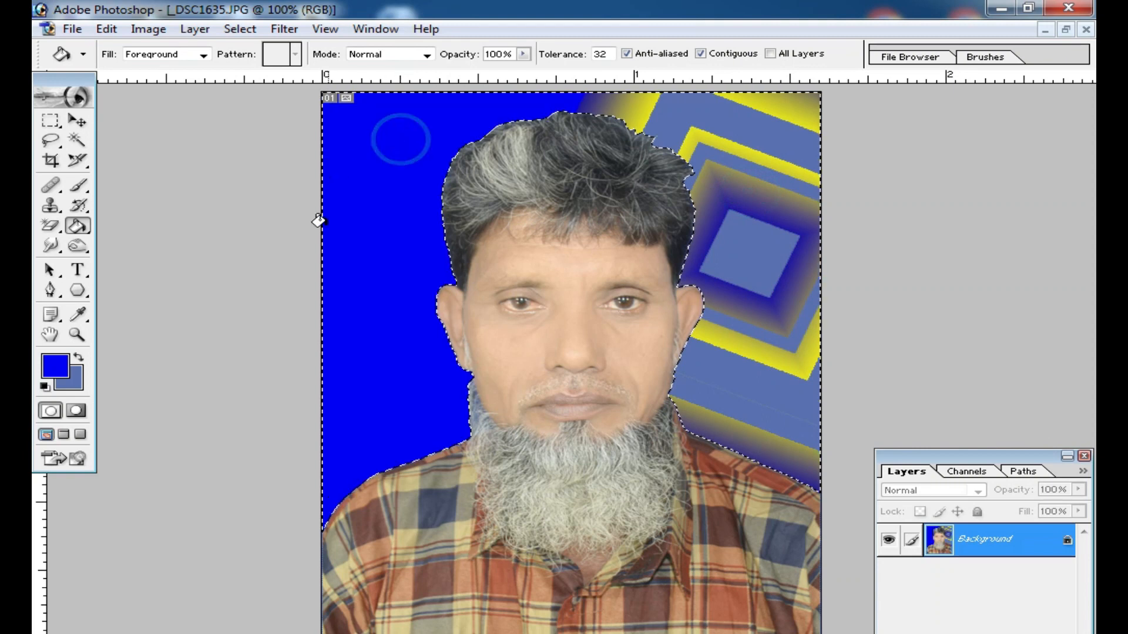
pyautogui.click(745, 400)
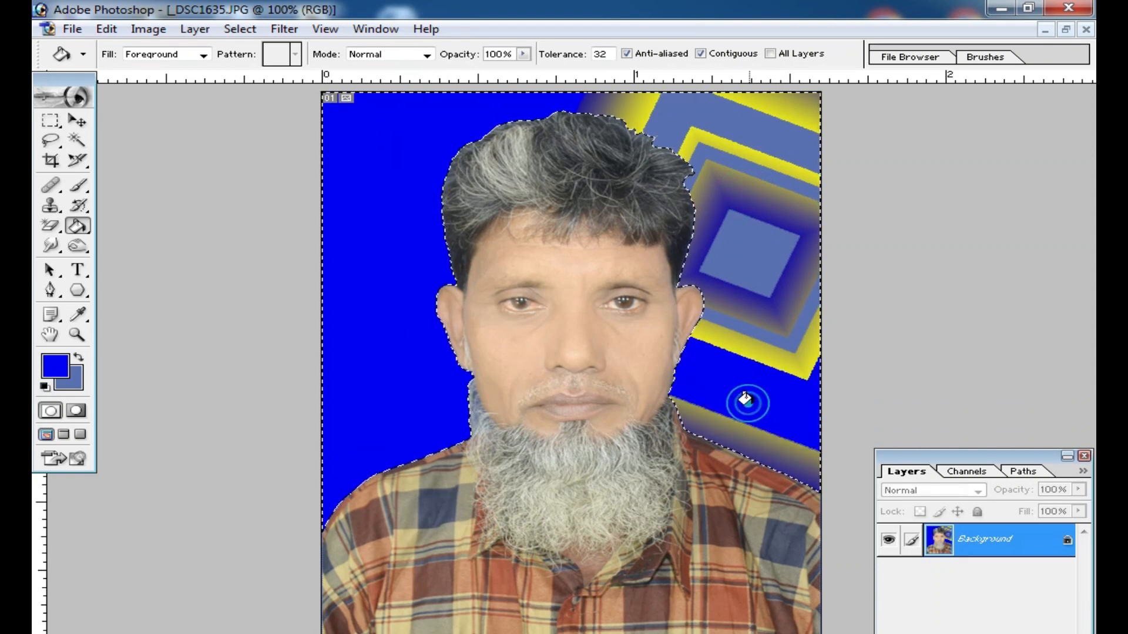
pyautogui.click(746, 253)
pyautogui.click(663, 120)
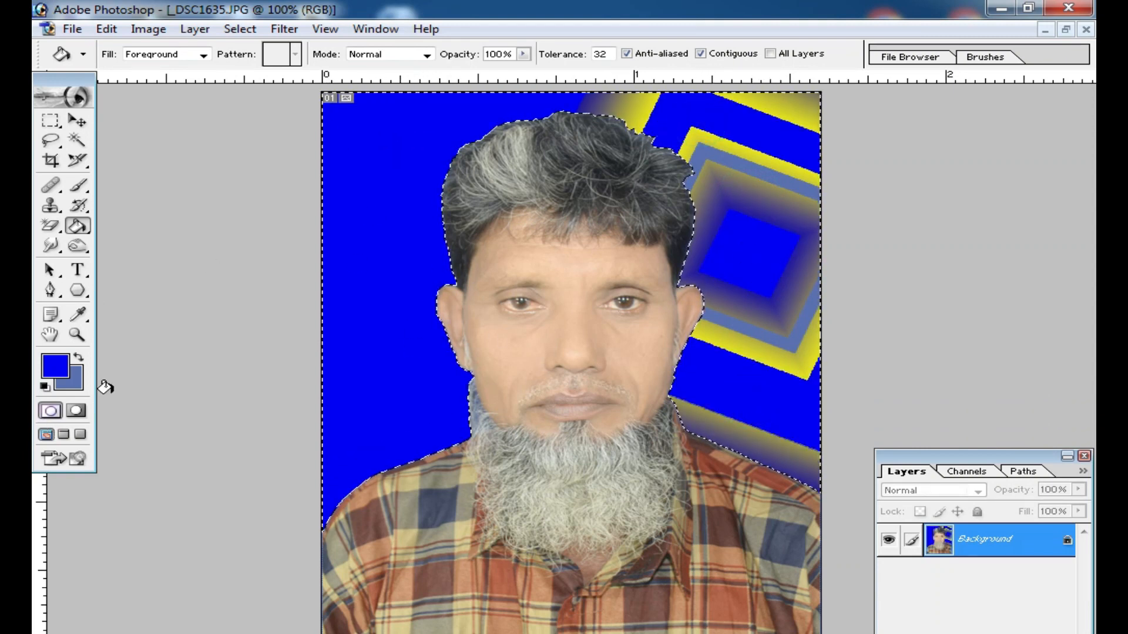
# Step: Set the background colour to yellow-green and apply the Paint Bucket with the blue foreground to the flat blue areas
pyautogui.click(69, 379)
pyautogui.click(585, 396)
pyautogui.click(479, 257)
pyautogui.click(751, 199)
pyautogui.click(368, 166)
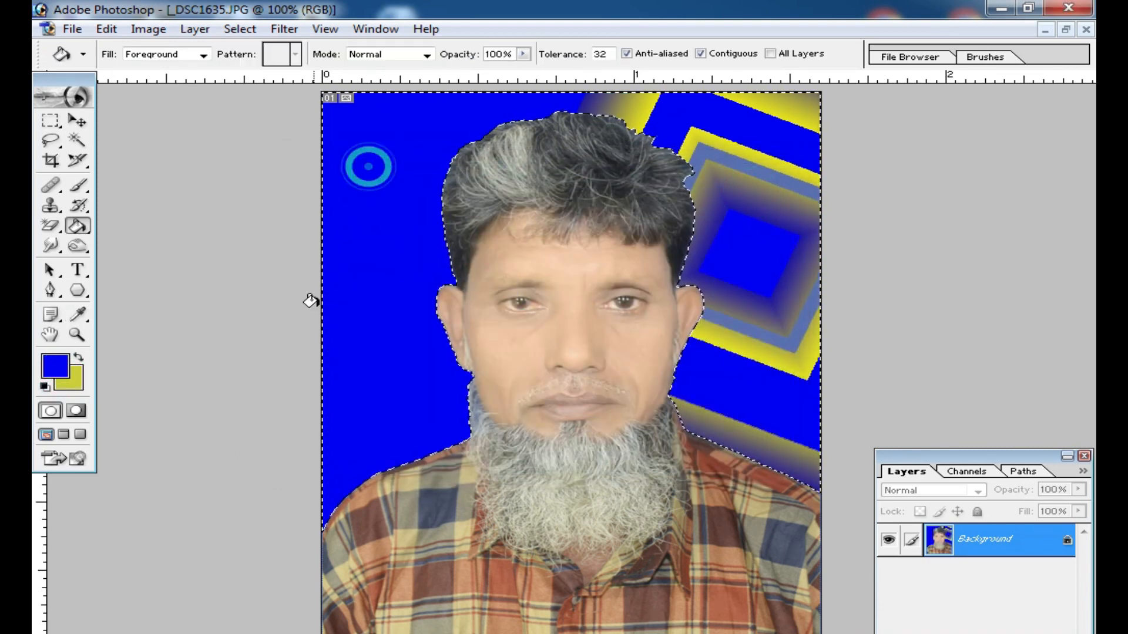
pyautogui.click(375, 346)
pyautogui.click(731, 377)
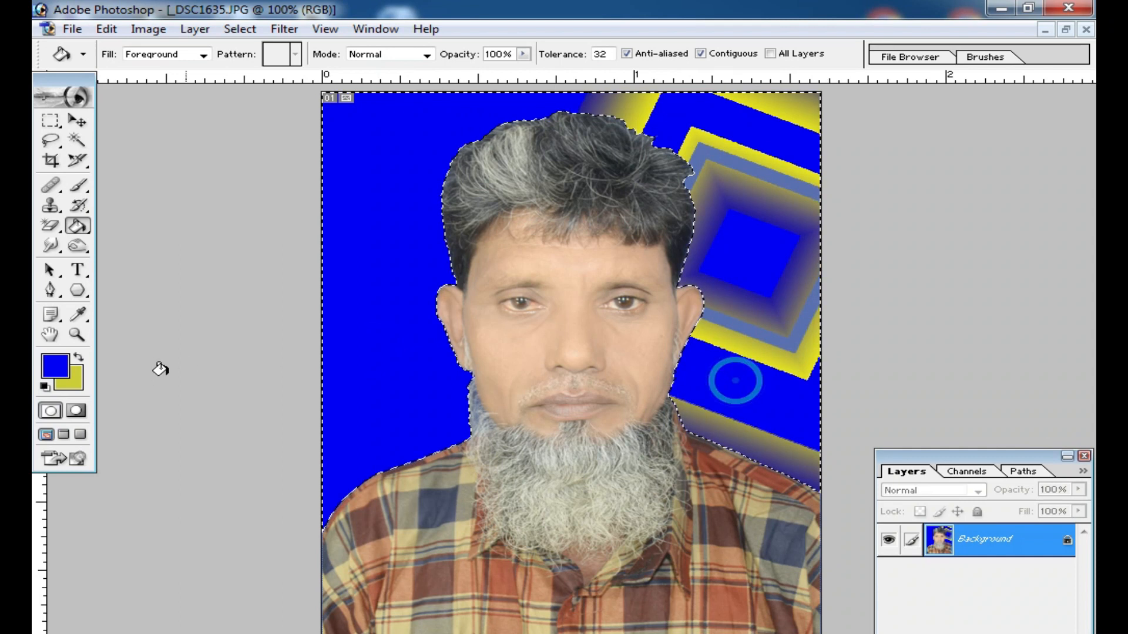
# Step: Swap the foreground and background colours, fill the blue areas with yellow-green, and deselect the background
pyautogui.press('x')
pyautogui.click(410, 171)
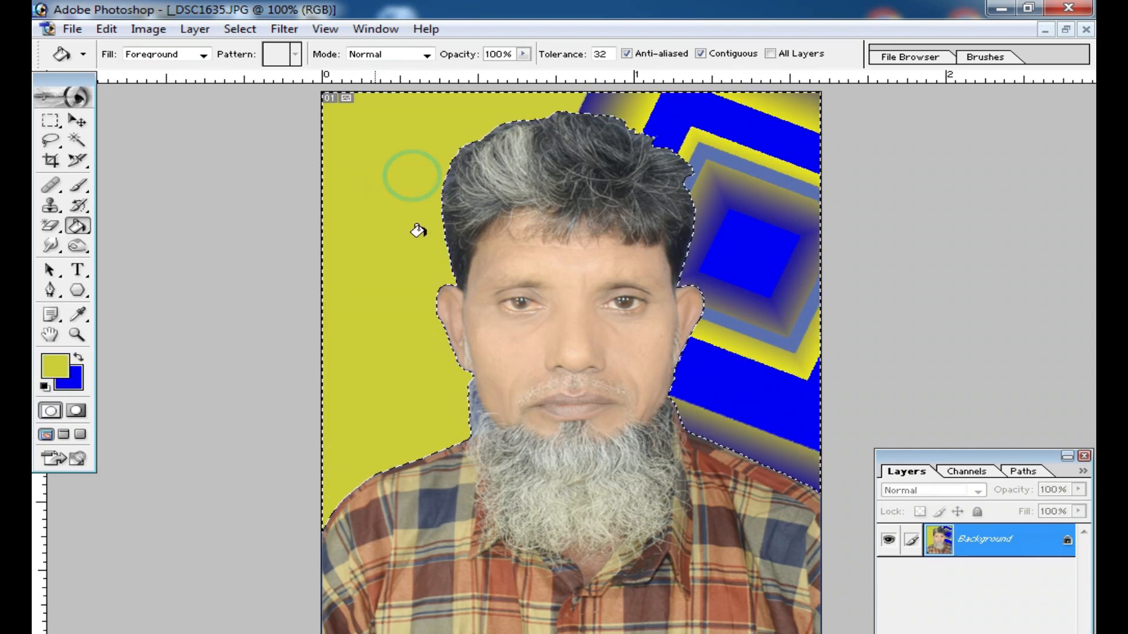
pyautogui.click(730, 397)
pyautogui.click(749, 262)
pyautogui.click(745, 118)
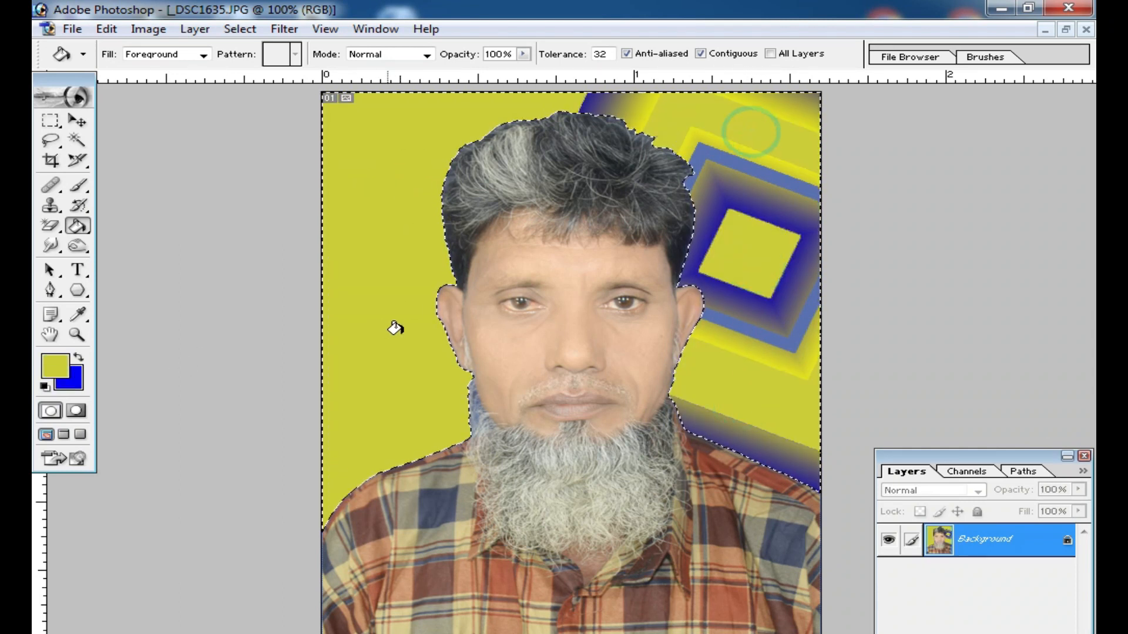
pyautogui.click(52, 122)
pyautogui.hotkey('ctrl', 'd')
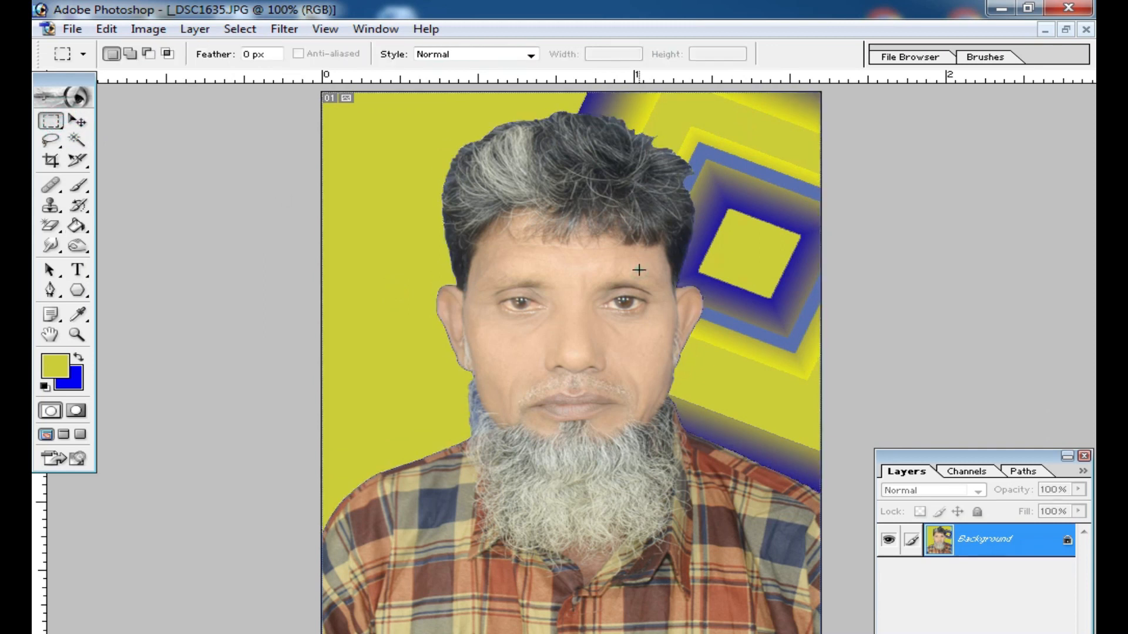
# Step: Blur the eyes and face using the Blur Tool with a 75 px brush, and undo the blurring
pyautogui.click(59, 250)
pyautogui.rightClick(58, 250)
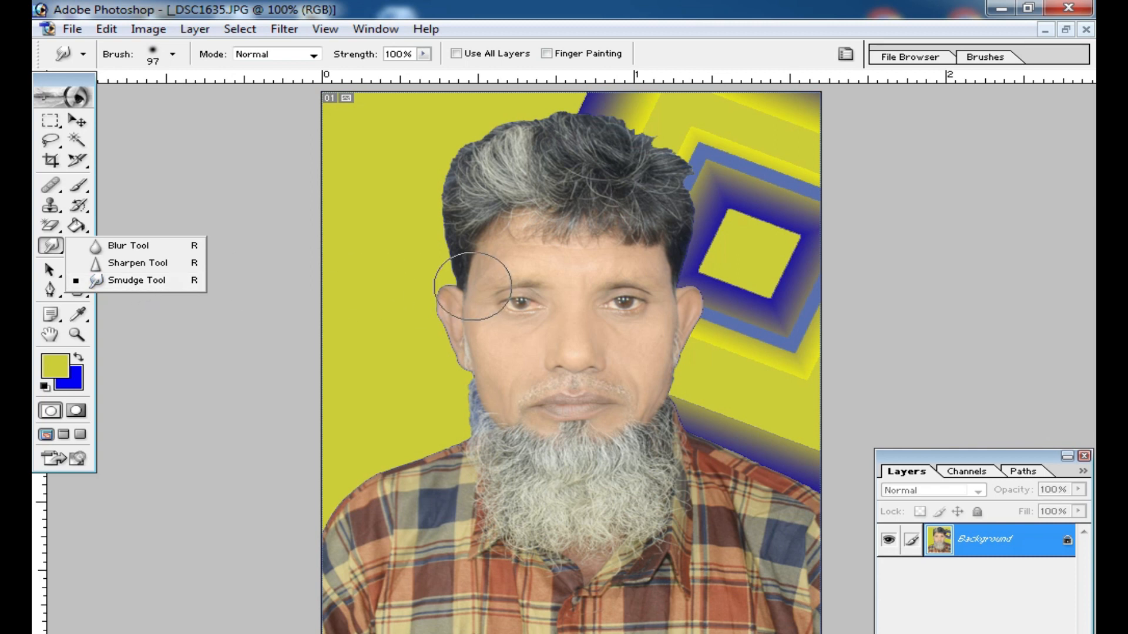
pyautogui.click(118, 246)
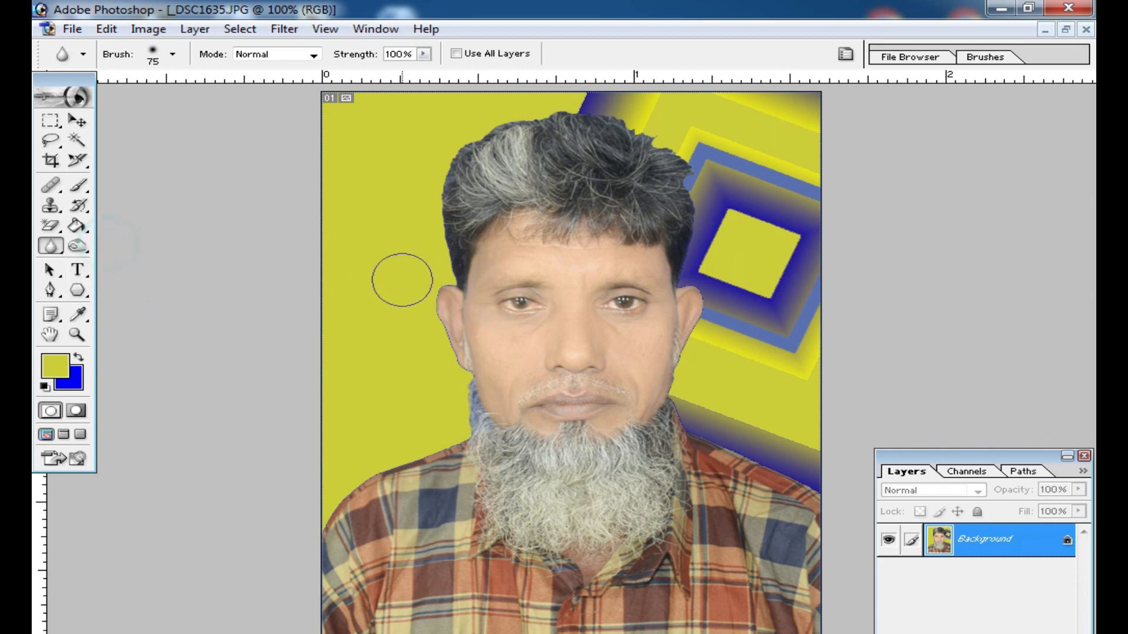
pyautogui.moveTo(516, 314)
pyautogui.mouseDown()
pyautogui.moveTo(537, 274)
pyautogui.moveTo(549, 301)
pyautogui.moveTo(641, 348)
pyautogui.moveTo(523, 229)
pyautogui.moveTo(542, 333)
pyautogui.moveTo(592, 312)
pyautogui.mouseUp()
pyautogui.keyDown('ctrl'); pyautogui.click(579, 350); pyautogui.keyUp('ctrl')
pyautogui.keyDown('ctrl'); pyautogui.click(580, 349); pyautogui.keyUp('ctrl')
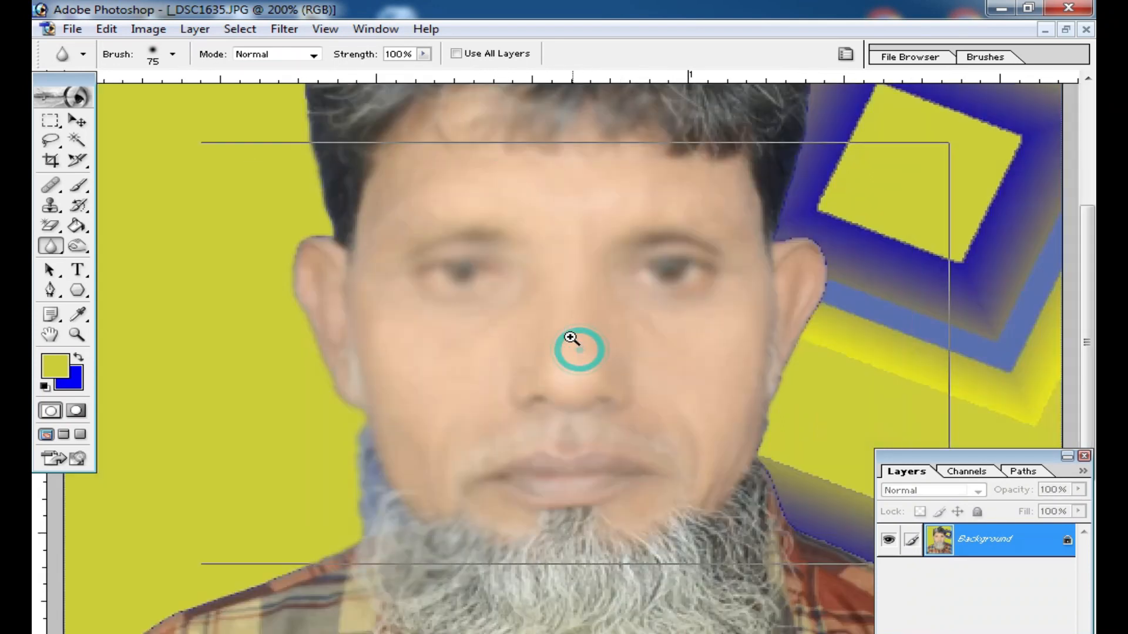
pyautogui.hotkey('ctrl', 'alt', 'z')
# Step: Blur the outline of the hair and ear on the portrait's left side, and undo the blur strokes
pyautogui.keyDown('alt'); pyautogui.click(577, 318); pyautogui.keyUp('alt')
pyautogui.moveTo(271, 232); pyautogui.dragTo(299, 451)
pyautogui.keyDown('alt'); pyautogui.click(424, 231); pyautogui.keyUp('alt')
pyautogui.click(392, 224)
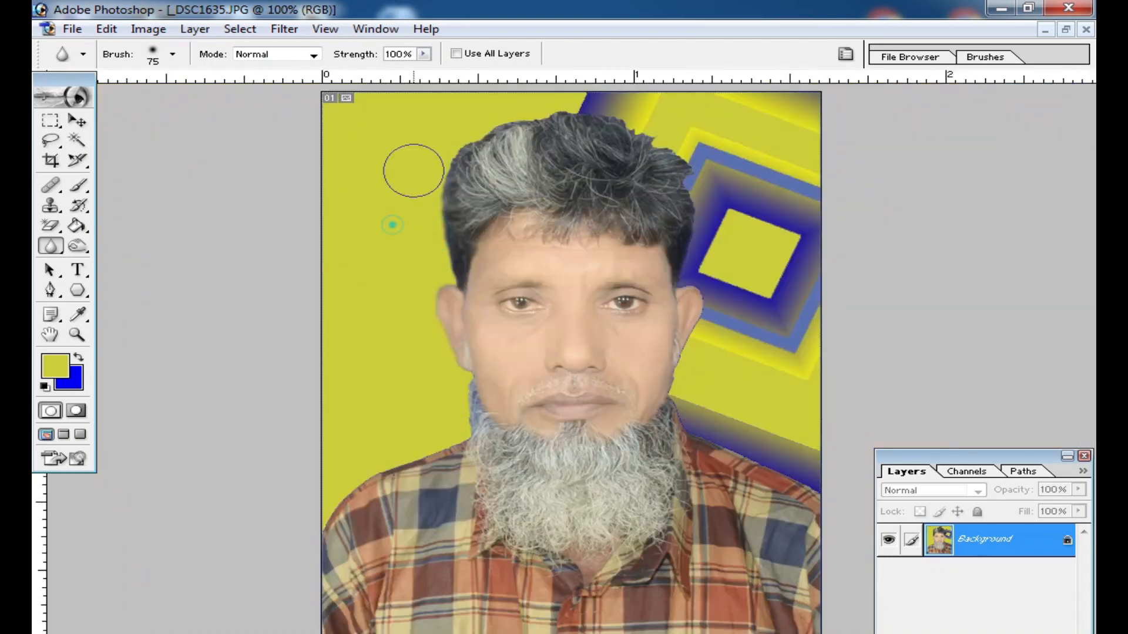
pyautogui.hotkey('ctrl', 'alt', 'z')
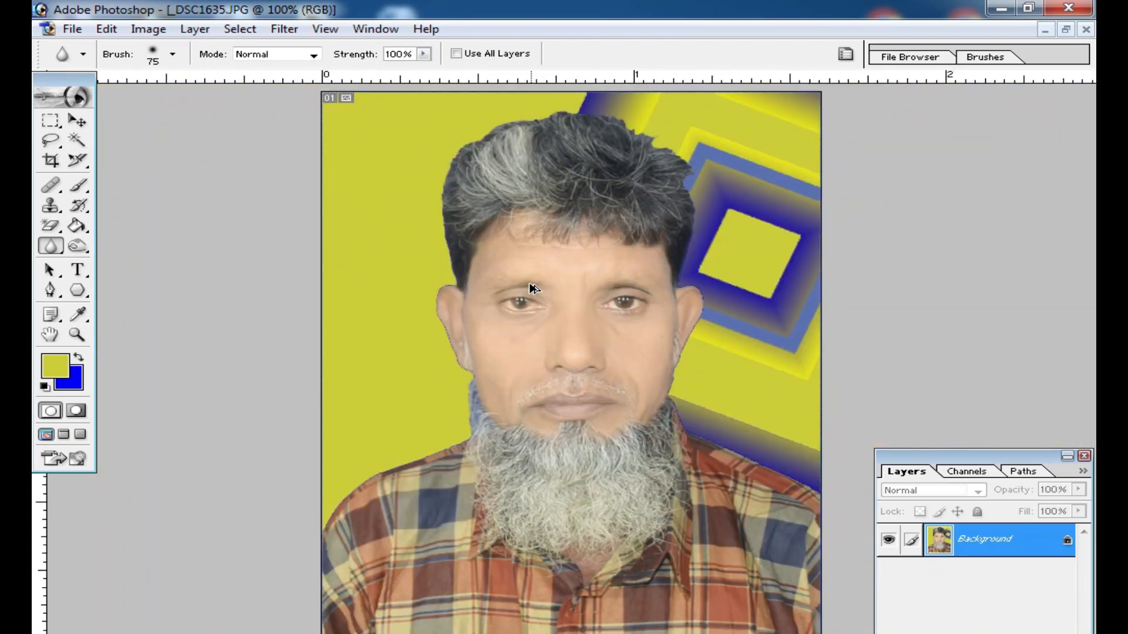
# Step: Set the Blur Tool brush to 51 px and blur the ear outline on the portrait's left side
pyautogui.keyDown('ctrl'); pyautogui.click(480, 341); pyautogui.keyUp('ctrl')
pyautogui.keyDown('ctrl'); pyautogui.click(488, 325); pyautogui.keyUp('ctrl')
pyautogui.keyDown('ctrl'); pyautogui.click(335, 388); pyautogui.keyUp('ctrl')
pyautogui.click(422, 394)
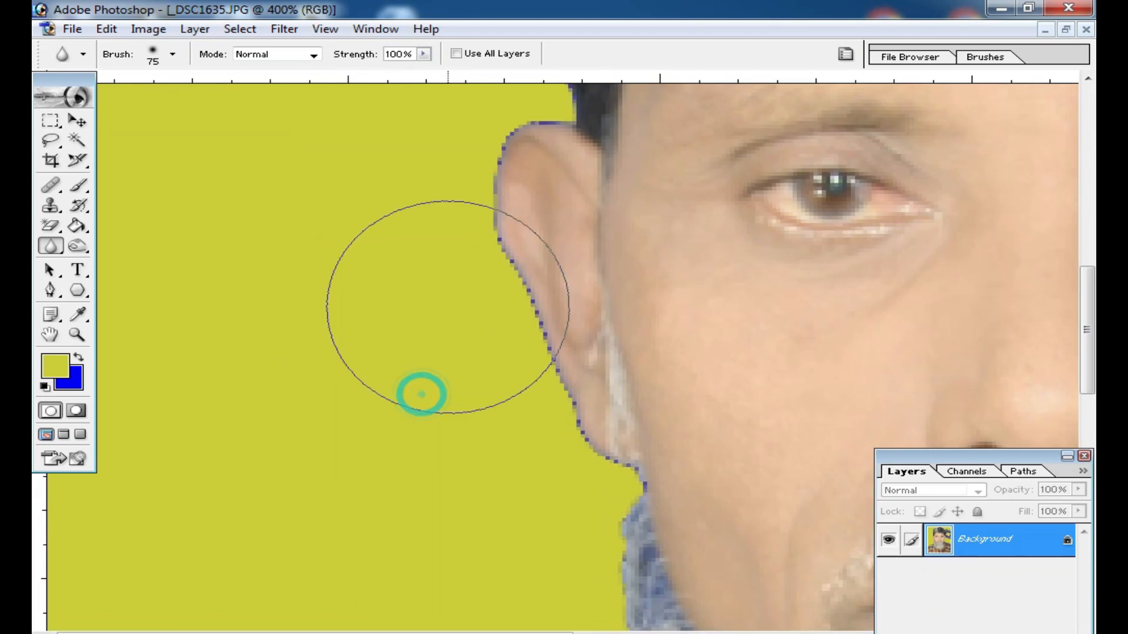
pyautogui.rightClick(729, 372)
pyautogui.click(665, 358)
pyautogui.moveTo(463, 153)
pyautogui.mouseDown()
pyautogui.moveTo(461, 384)
pyautogui.moveTo(522, 426)
pyautogui.moveTo(555, 468)
pyautogui.moveTo(464, 84)
pyautogui.mouseUp()
# Step: Blur the boundary between the hair and the background all the way around the head
pyautogui.keyDown('alt'); pyautogui.click(597, 202); pyautogui.keyUp('alt')
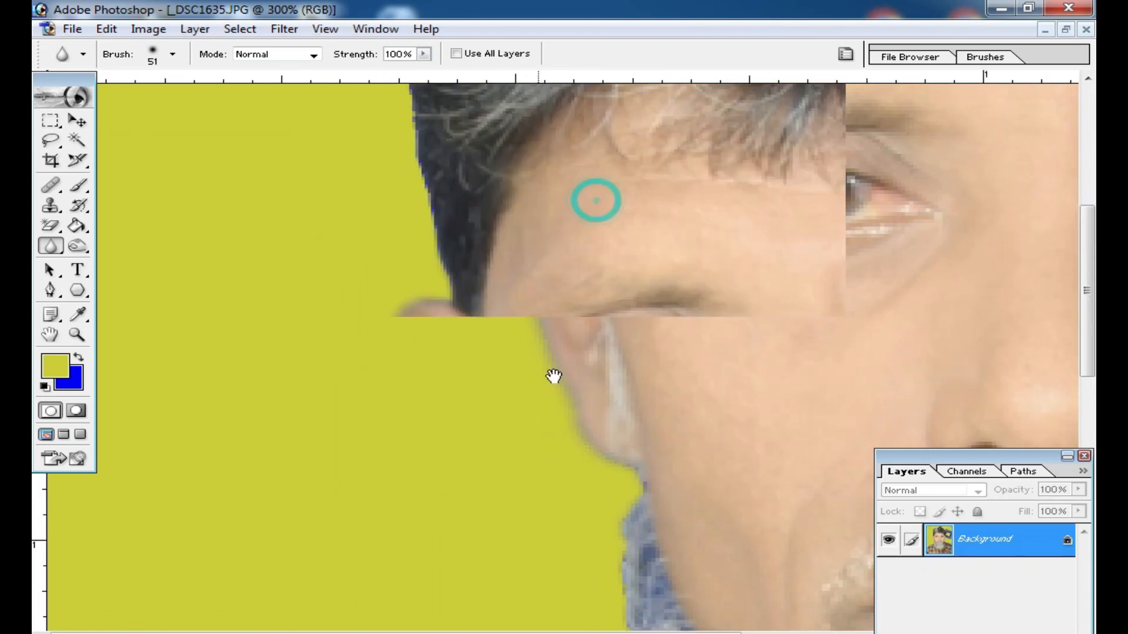
pyautogui.moveTo(423, 302); pyautogui.dragTo(426, 457)
pyautogui.moveTo(436, 417); pyautogui.dragTo(424, 159)
pyautogui.moveTo(482, 124)
pyautogui.mouseDown()
pyautogui.moveTo(416, 335)
pyautogui.moveTo(514, 176)
pyautogui.moveTo(730, 117)
pyautogui.mouseUp()
pyautogui.moveTo(652, 95); pyautogui.dragTo(948, 220)
pyautogui.moveTo(995, 241); pyautogui.dragTo(604, 131)
pyautogui.moveTo(509, 79)
pyautogui.mouseDown()
pyautogui.moveTo(755, 304)
pyautogui.moveTo(682, 203)
pyautogui.moveTo(733, 328)
pyautogui.moveTo(694, 534)
pyautogui.mouseUp()
pyautogui.click(699, 531)
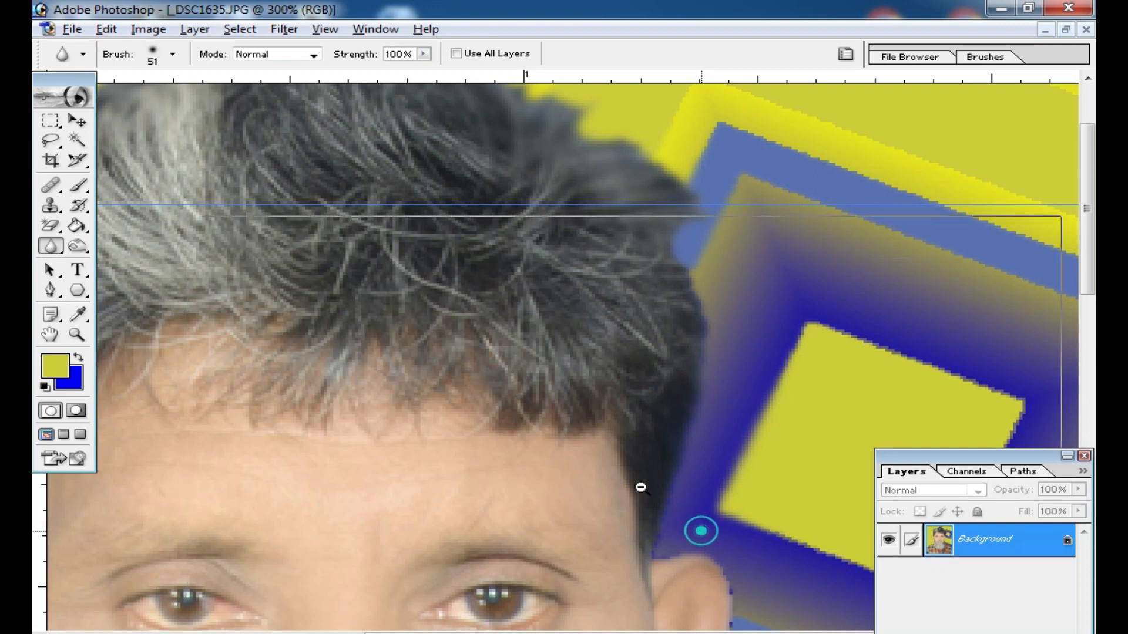
# Step: Blur the outline of the ear on the portrait's right side and the edge of the opposite shoulder
pyautogui.keyDown('alt'); pyautogui.click(625, 488); pyautogui.keyUp('alt')
pyautogui.moveTo(825, 308)
pyautogui.mouseDown()
pyautogui.moveTo(835, 386)
pyautogui.moveTo(794, 493)
pyautogui.moveTo(803, 458)
pyautogui.moveTo(799, 523)
pyautogui.mouseUp()
pyautogui.moveTo(657, 587); pyautogui.dragTo(656, 381)
pyautogui.moveTo(326, 291)
pyautogui.mouseDown()
pyautogui.moveTo(295, 390)
pyautogui.moveTo(65, 611)
pyautogui.mouseUp()
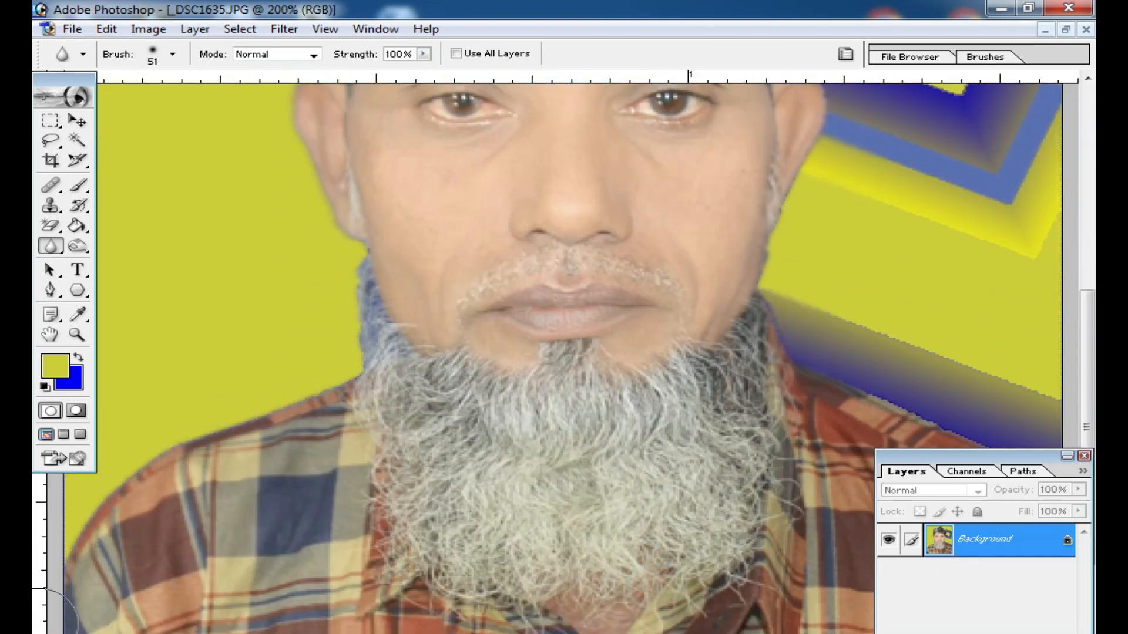
pyautogui.keyDown('alt'); pyautogui.click(718, 332); pyautogui.keyUp('alt')
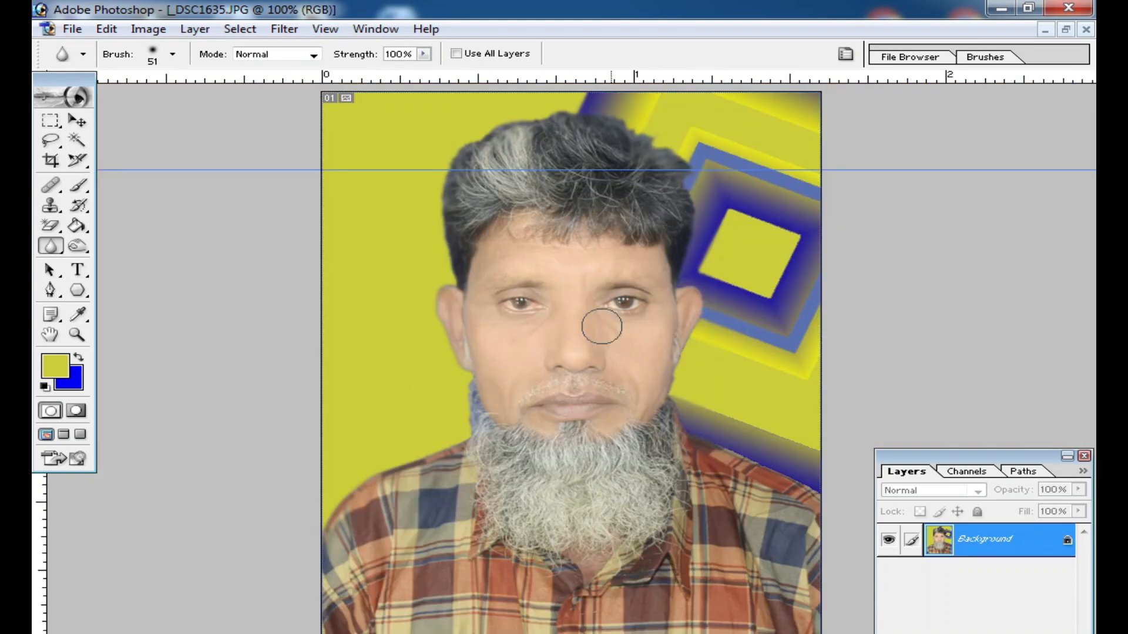
# Step: Undo the outline blur strokes, the deselection and the last yellow-green fill
pyautogui.hotkey('ctrl', 'alt', 'z')
pyautogui.hotkey('ctrl', 'alt', 'z')
pyautogui.hotkey('ctrl', 'alt', 'z')
pyautogui.hotkey('ctrl', 'alt', 'z')
pyautogui.hotkey('ctrl', 'alt', 'z')
pyautogui.hotkey('ctrl', 'alt', 'z')
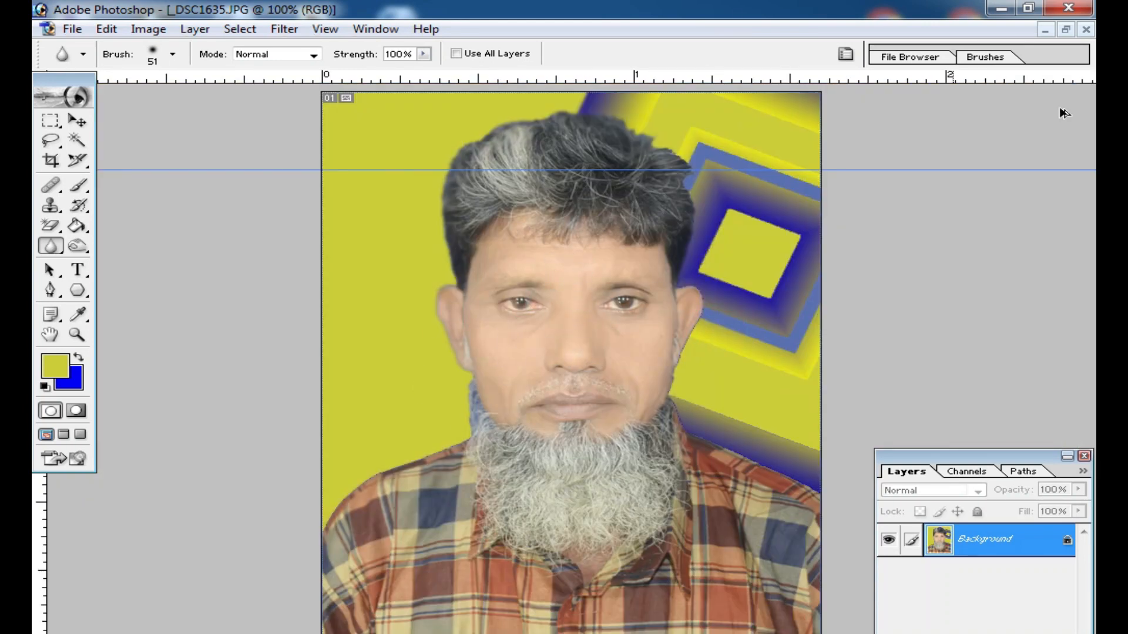
pyautogui.hotkey('ctrl', 'alt', 'z')
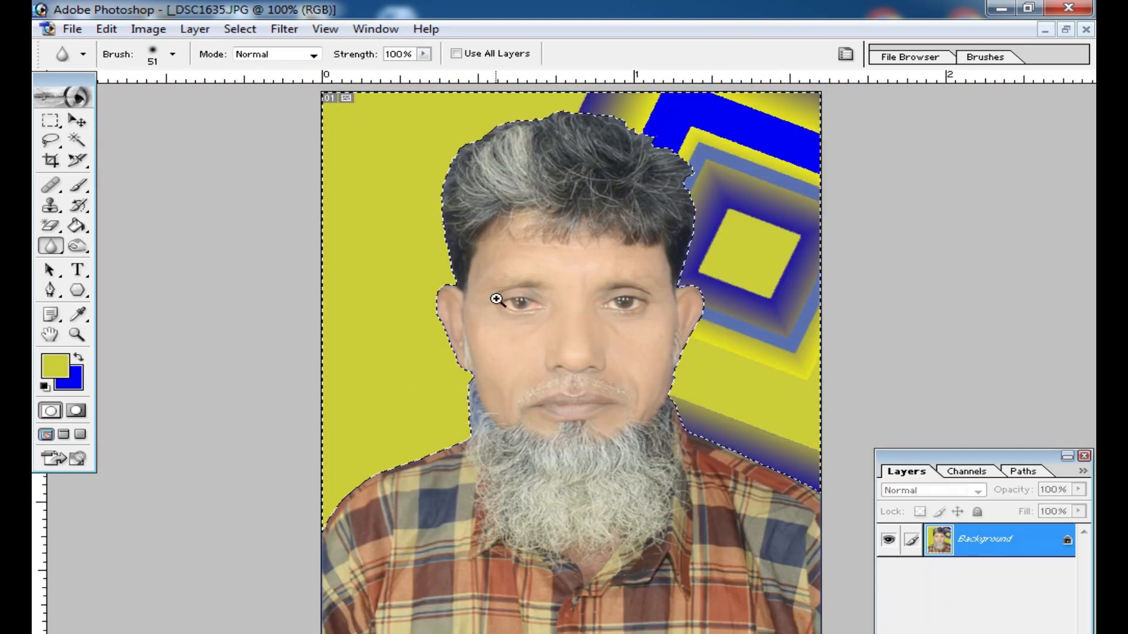
# Step: Deselect the background and switch to the Sharpen Tool
pyautogui.click(51, 120)
pyautogui.click(611, 236)
pyautogui.click(50, 247)
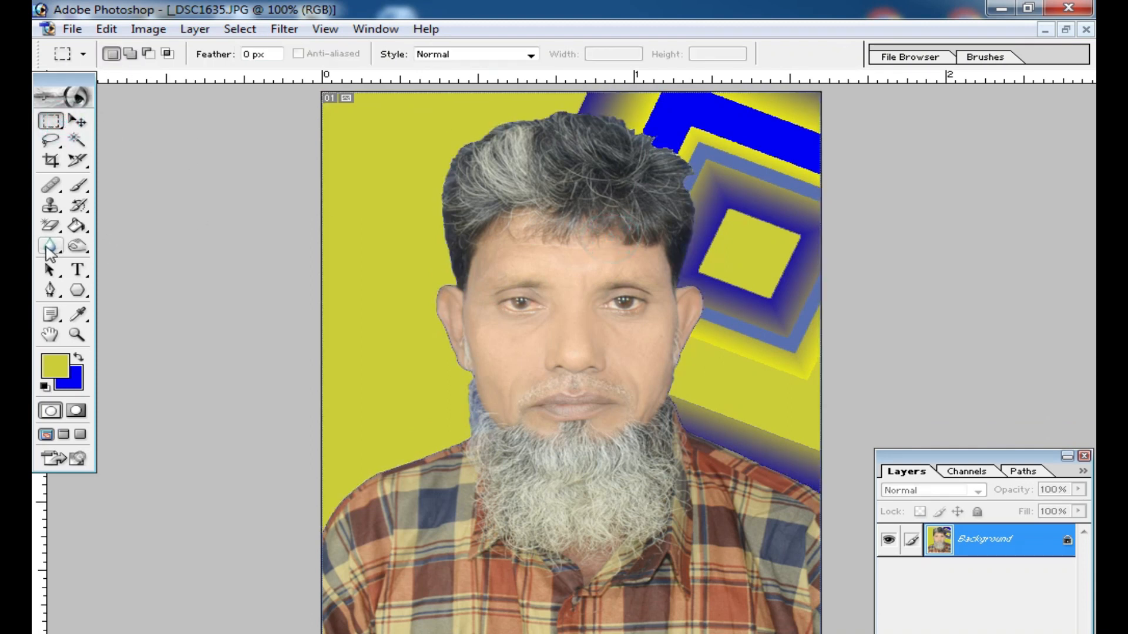
pyautogui.click(141, 262)
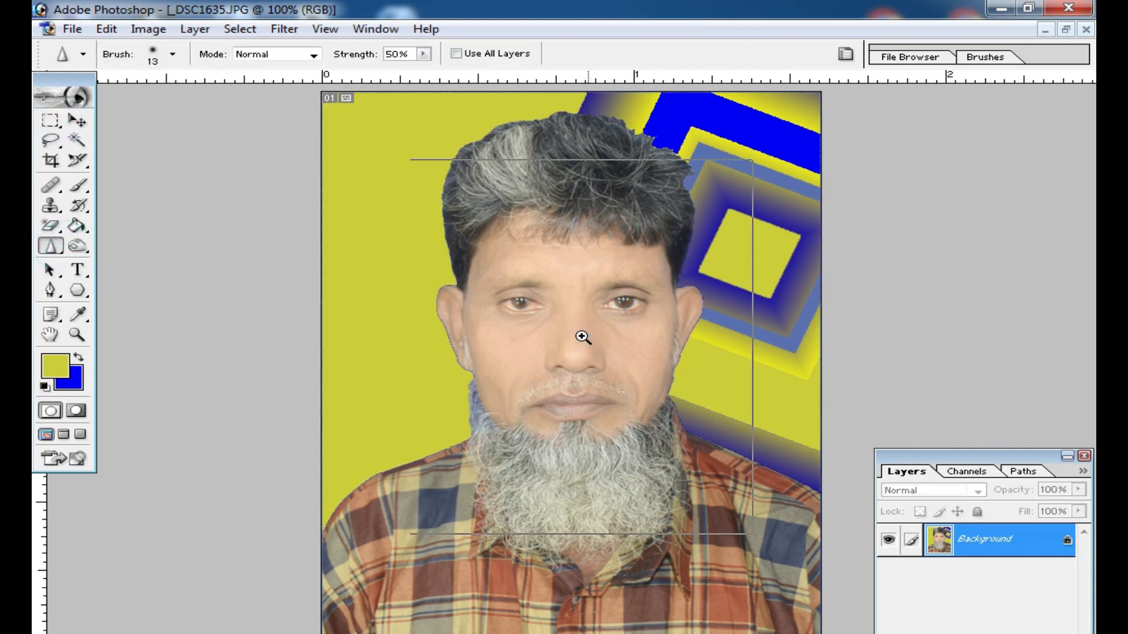
# Step: Set the Sharpen Tool brush to 165 px and sharpen the eye on the portrait's left side
pyautogui.keyDown('ctrl'); pyautogui.click(581, 337); pyautogui.keyUp('ctrl')
pyautogui.keyDown('ctrl'); pyautogui.click(536, 329); pyautogui.keyUp('ctrl')
pyautogui.keyDown('ctrl'); pyautogui.click(484, 365); pyautogui.keyUp('ctrl')
pyautogui.rightClick(506, 334)
pyautogui.click(657, 367)
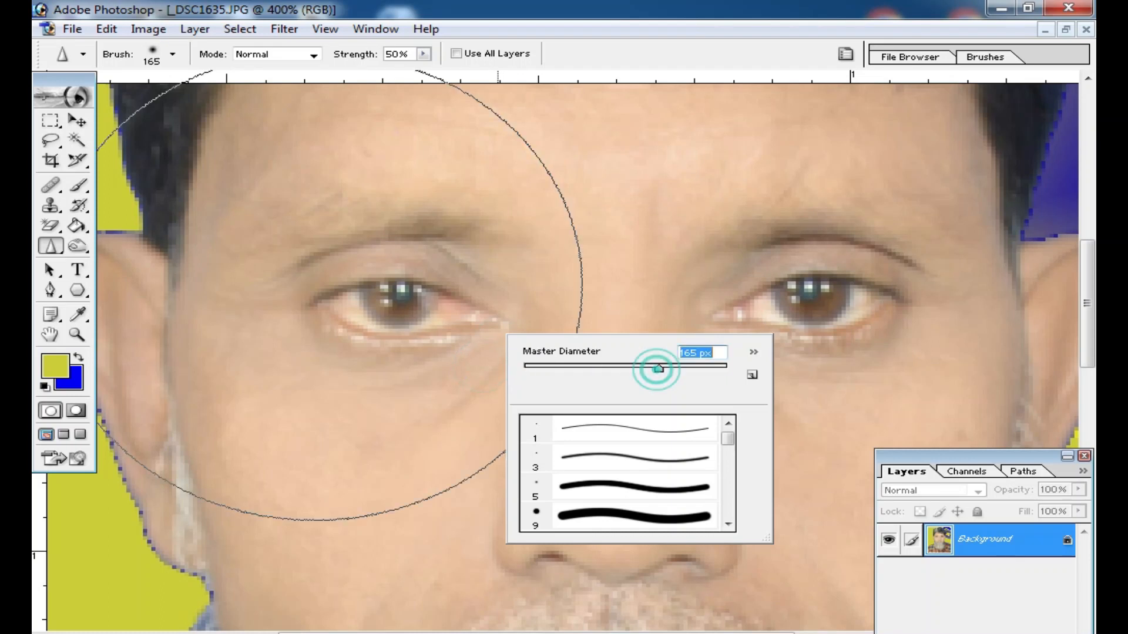
pyautogui.click(323, 284)
pyautogui.click(461, 312)
# Step: Set the Sharpen Tool brush to 106 px, sharpen the other eye and the nose area, and undo the last stroke
pyautogui.keyDown('alt'); pyautogui.click(570, 333); pyautogui.keyUp('alt')
pyautogui.rightClick(647, 336)
pyautogui.click(773, 373)
pyautogui.click(664, 315)
pyautogui.click(741, 330)
pyautogui.moveTo(587, 455)
pyautogui.mouseDown()
pyautogui.moveTo(385, 536)
pyautogui.moveTo(766, 267)
pyautogui.moveTo(686, 473)
pyautogui.mouseUp()
pyautogui.hotkey('ctrl', 'alt', 'z')
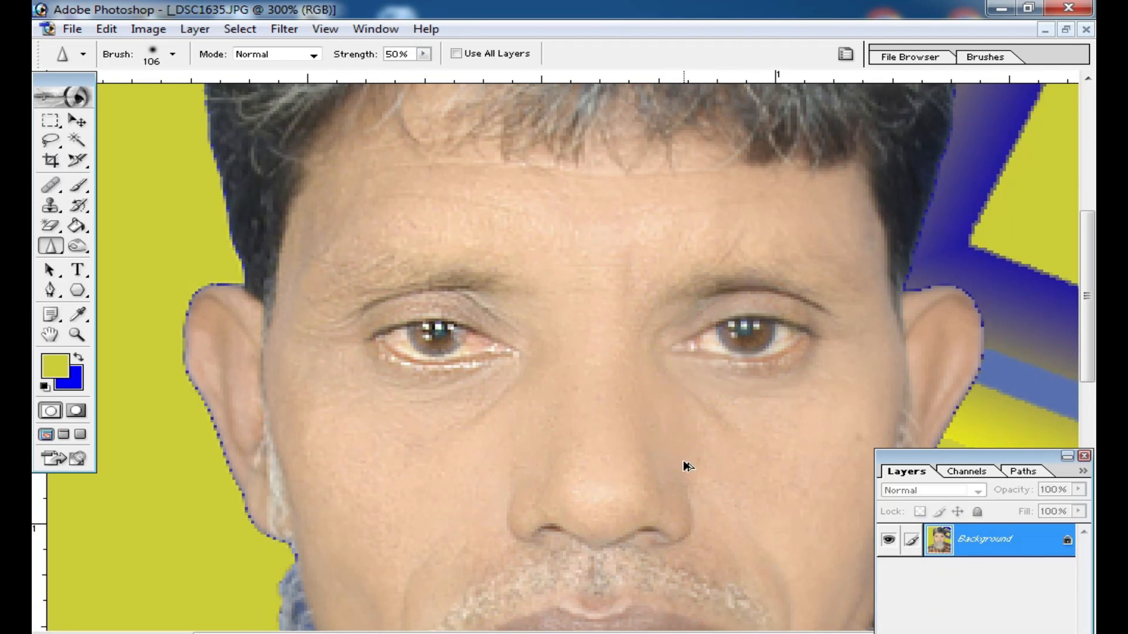
# Step: Switch to the Blur Tool with a 231 px brush and blur the eyes and face
pyautogui.keyDown('alt'); pyautogui.click(564, 413); pyautogui.keyUp('alt')
pyautogui.click(52, 247)
pyautogui.click(88, 249)
pyautogui.rightClick(595, 323)
pyautogui.click(768, 357)
pyautogui.moveTo(516, 284)
pyautogui.mouseDown()
pyautogui.moveTo(519, 357)
pyautogui.moveTo(565, 376)
pyautogui.mouseUp()
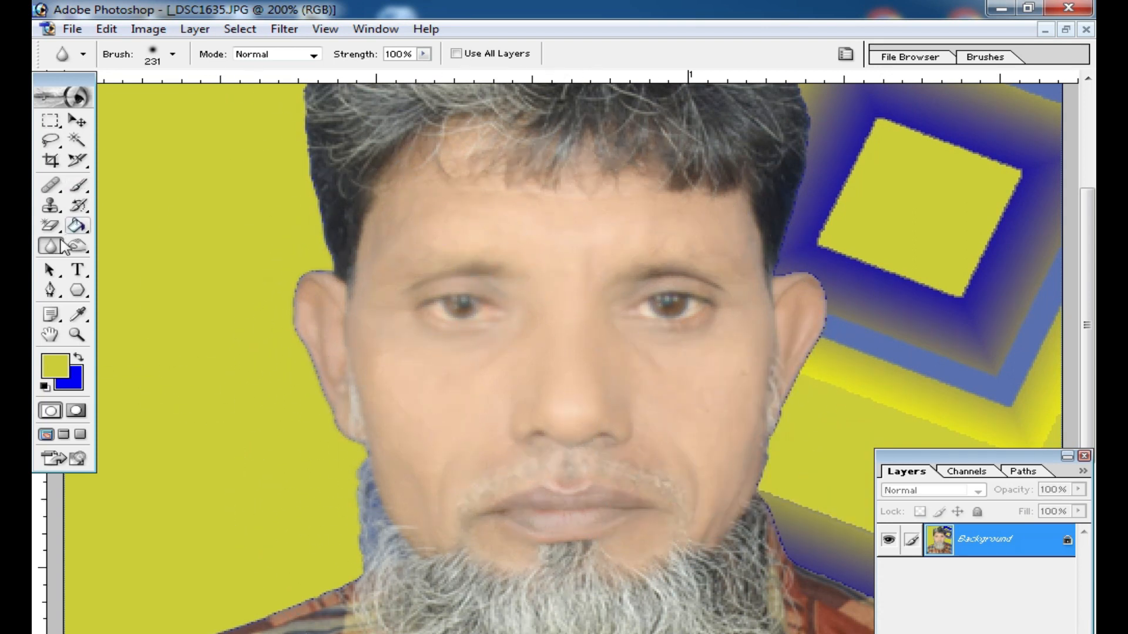
# Step: Switch to the Sharpen Tool and sharpen both eyes of the portrait with the 106 px brush at 50% strength
pyautogui.click(56, 248)
pyautogui.click(125, 264)
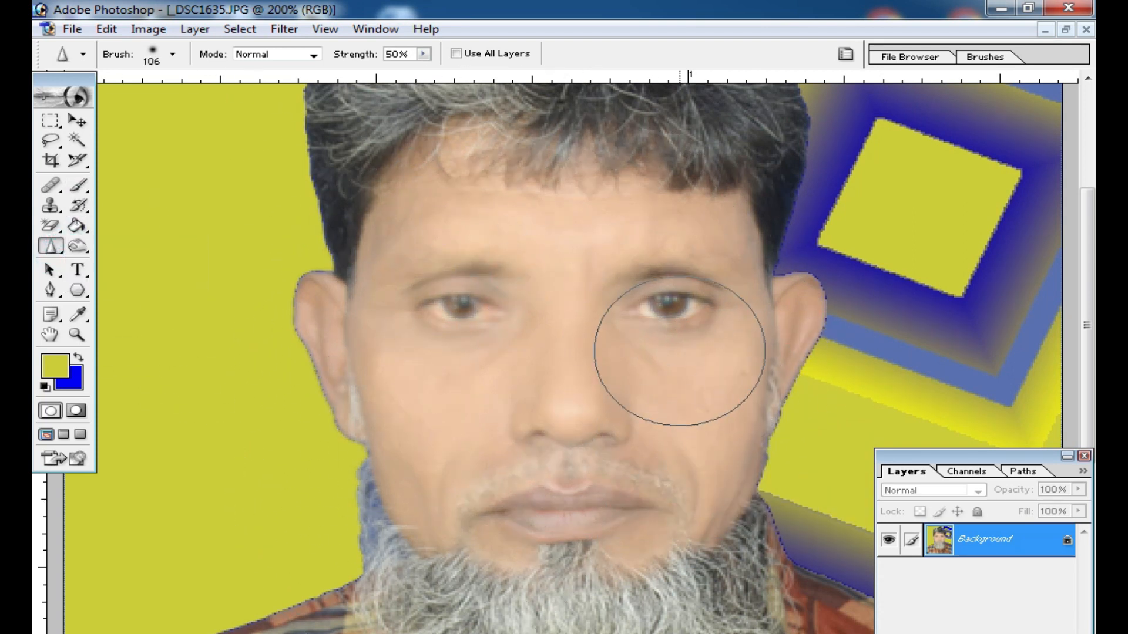
pyautogui.keyDown('ctrl'); pyautogui.click(544, 349); pyautogui.keyUp('ctrl')
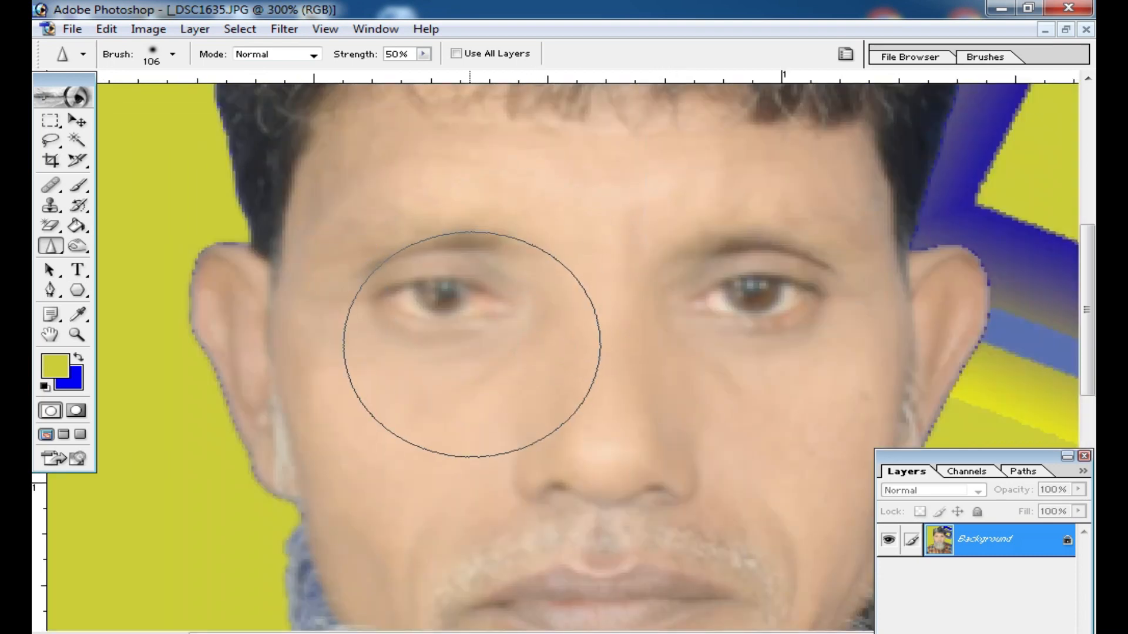
pyautogui.click(421, 298)
pyautogui.click(436, 303)
pyautogui.click(445, 305)
pyautogui.click(423, 373)
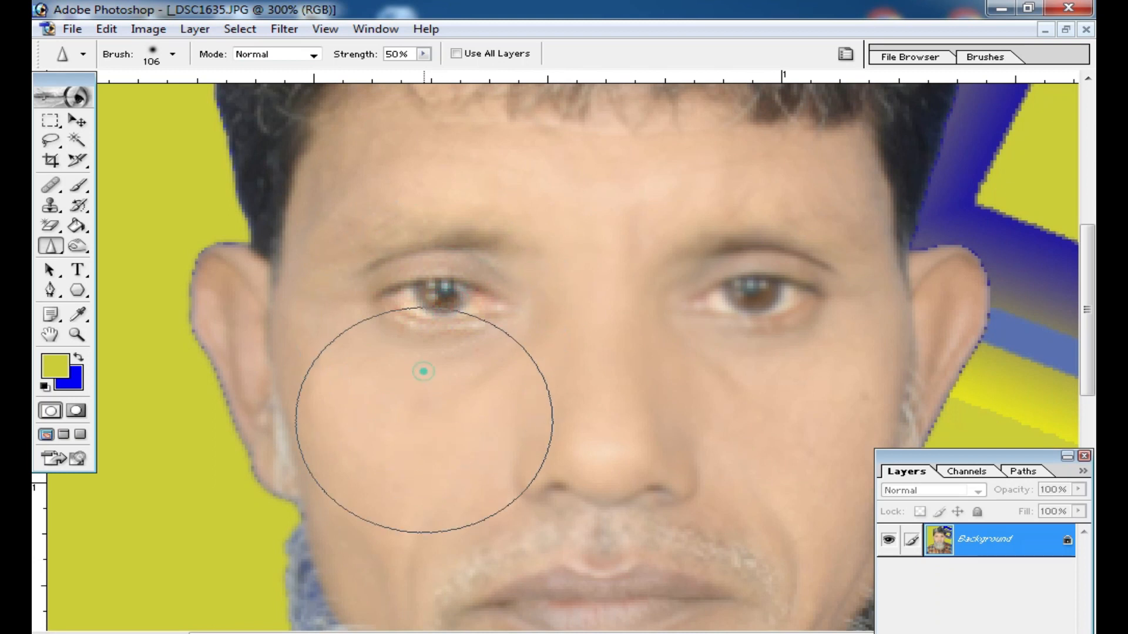
pyautogui.click(763, 289)
pyautogui.click(719, 301)
# Step: Set the Sharpen Tool brush to 64 px, sharpen the eyes and cheeks further, and undo the stroke along the face's left edge
pyautogui.rightClick(581, 379)
pyautogui.moveTo(707, 408); pyautogui.dragTo(668, 407)
pyautogui.click(348, 300)
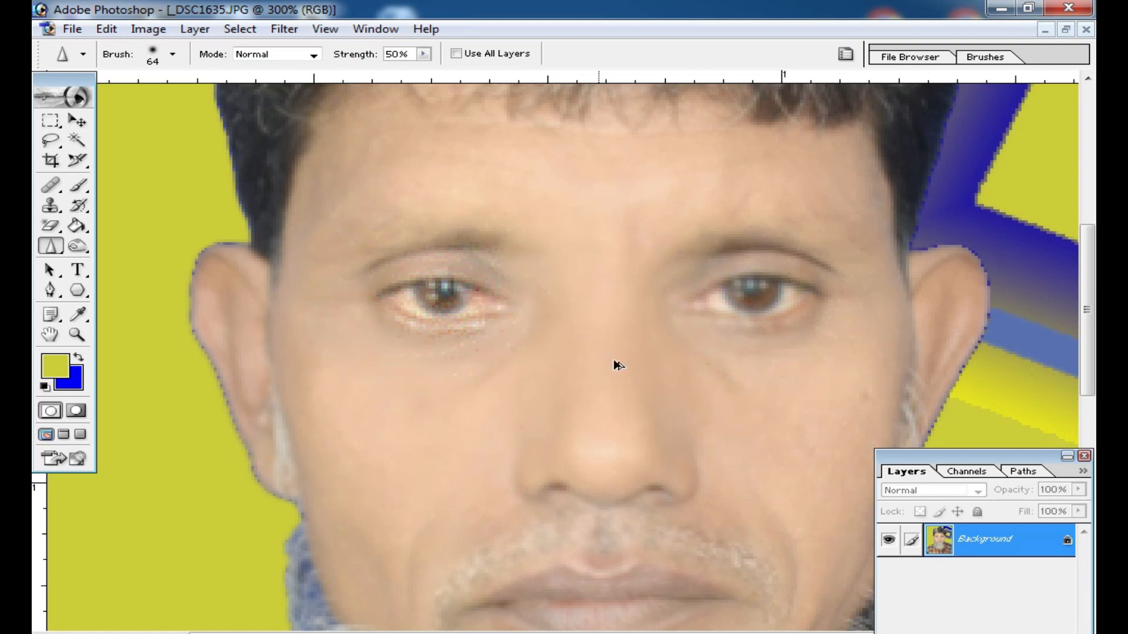
pyautogui.click(425, 306)
pyautogui.click(759, 311)
pyautogui.click(756, 443)
pyautogui.click(397, 504)
pyautogui.moveTo(298, 347)
pyautogui.mouseDown()
pyautogui.moveTo(187, 273)
pyautogui.moveTo(182, 88)
pyautogui.moveTo(188, 264)
pyautogui.moveTo(227, 474)
pyautogui.mouseUp()
pyautogui.hotkey('ctrl', 'alt', 'z')
# Step: Sharpen the hair's left edge with the 64 px brush, try strokes across the face, and undo the last one
pyautogui.moveTo(231, 157); pyautogui.dragTo(235, 207)
pyautogui.keyDown('alt'); pyautogui.click(357, 184); pyautogui.keyUp('alt')
pyautogui.moveTo(353, 347)
pyautogui.mouseDown()
pyautogui.moveTo(417, 164)
pyautogui.moveTo(676, 205)
pyautogui.moveTo(710, 282)
pyautogui.moveTo(582, 253)
pyautogui.mouseUp()
pyautogui.moveTo(732, 336)
pyautogui.mouseDown()
pyautogui.moveTo(650, 328)
pyautogui.moveTo(491, 113)
pyautogui.moveTo(831, 290)
pyautogui.moveTo(772, 310)
pyautogui.moveTo(616, 117)
pyautogui.moveTo(605, 262)
pyautogui.moveTo(710, 309)
pyautogui.mouseUp()
pyautogui.hotkey('ctrl', 'alt', 'z')
pyautogui.click(667, 503)
pyautogui.click(674, 502)
pyautogui.click(474, 517)
pyautogui.scroll(-3, 708, 454)
pyautogui.scroll(-3, 708, 454)
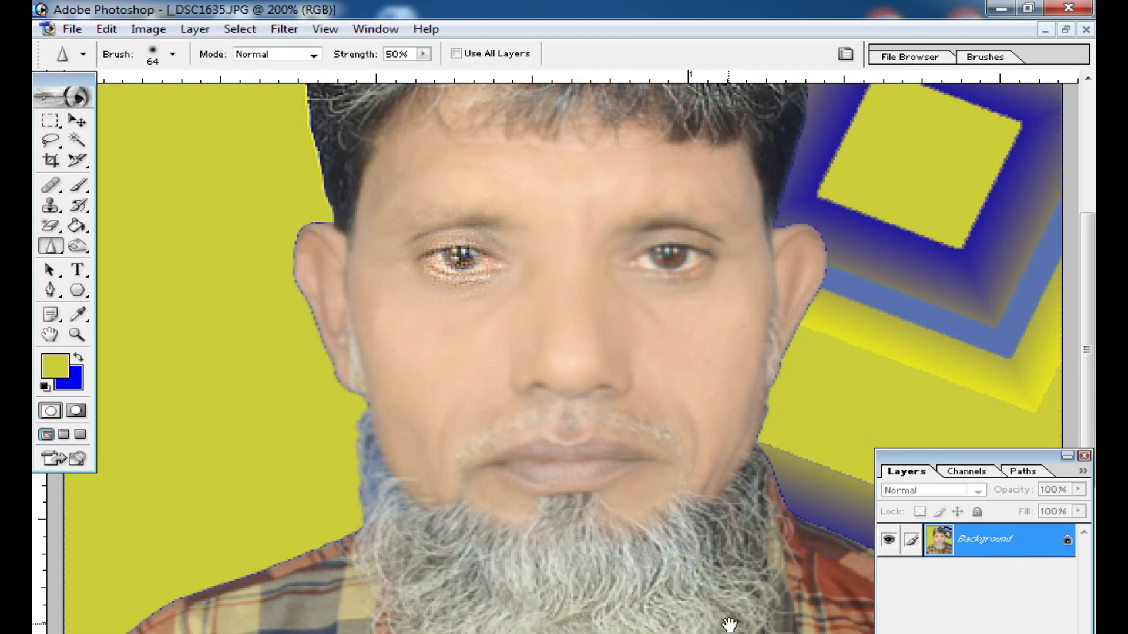
# Step: Sharpen the beard and the hair with the 64 px brush
pyautogui.moveTo(728, 623); pyautogui.dragTo(700, 379)
pyautogui.moveTo(526, 322)
pyautogui.mouseDown()
pyautogui.moveTo(622, 282)
pyautogui.moveTo(587, 488)
pyautogui.moveTo(641, 444)
pyautogui.mouseUp()
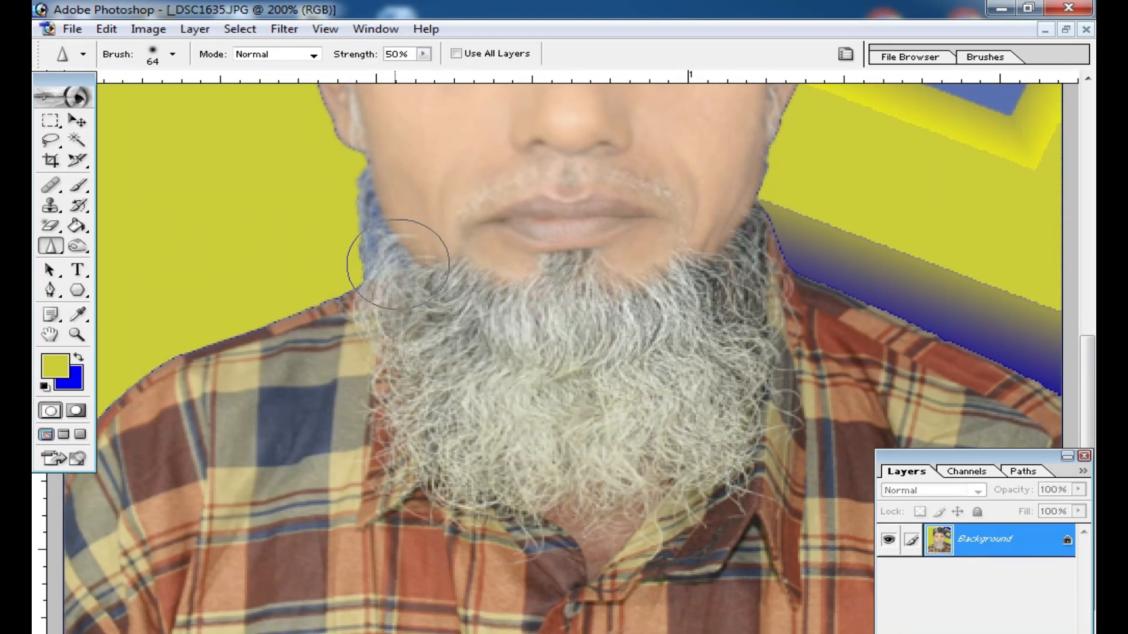
pyautogui.moveTo(373, 244); pyautogui.dragTo(561, 381)
pyautogui.moveTo(538, 452)
pyautogui.mouseDown()
pyautogui.moveTo(574, 335)
pyautogui.moveTo(651, 467)
pyautogui.mouseUp()
pyautogui.keyDown('alt'); pyautogui.click(525, 344); pyautogui.keyUp('alt')
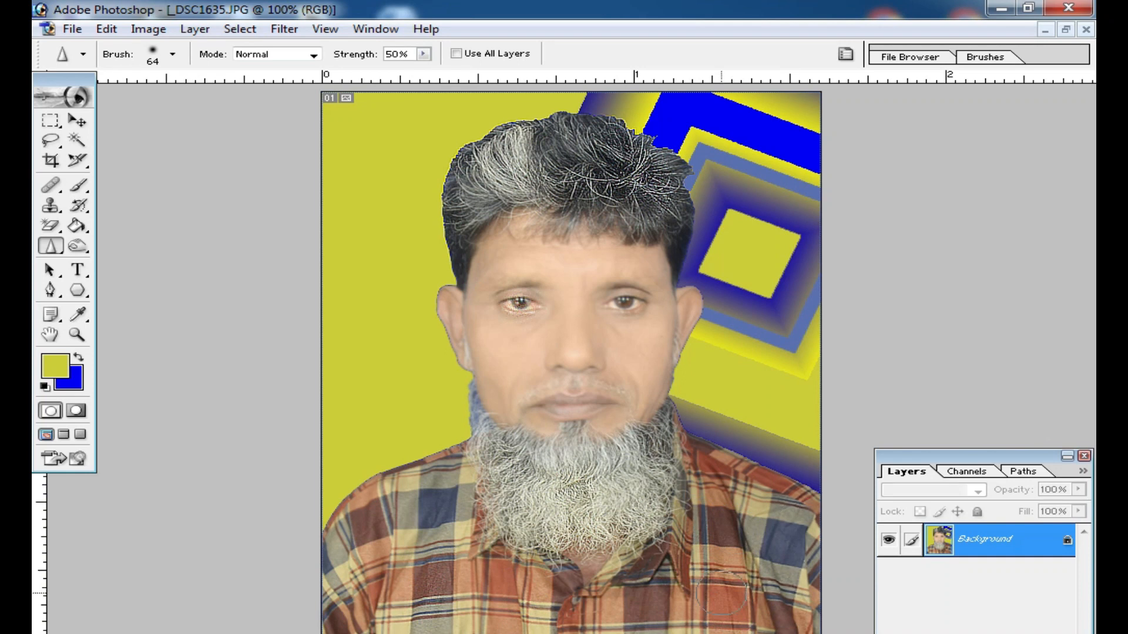
# Step: Sharpen a patch of the plaid shirt beside the beard and examine the effect up close
pyautogui.moveTo(533, 551); pyautogui.dragTo(520, 547)
pyautogui.keyDown('alt'); pyautogui.click(446, 440); pyautogui.keyUp('alt')
pyautogui.keyDown('alt'); pyautogui.click(446, 441); pyautogui.keyUp('alt')
pyautogui.keyDown('alt'); pyautogui.click(439, 437); pyautogui.keyUp('alt')
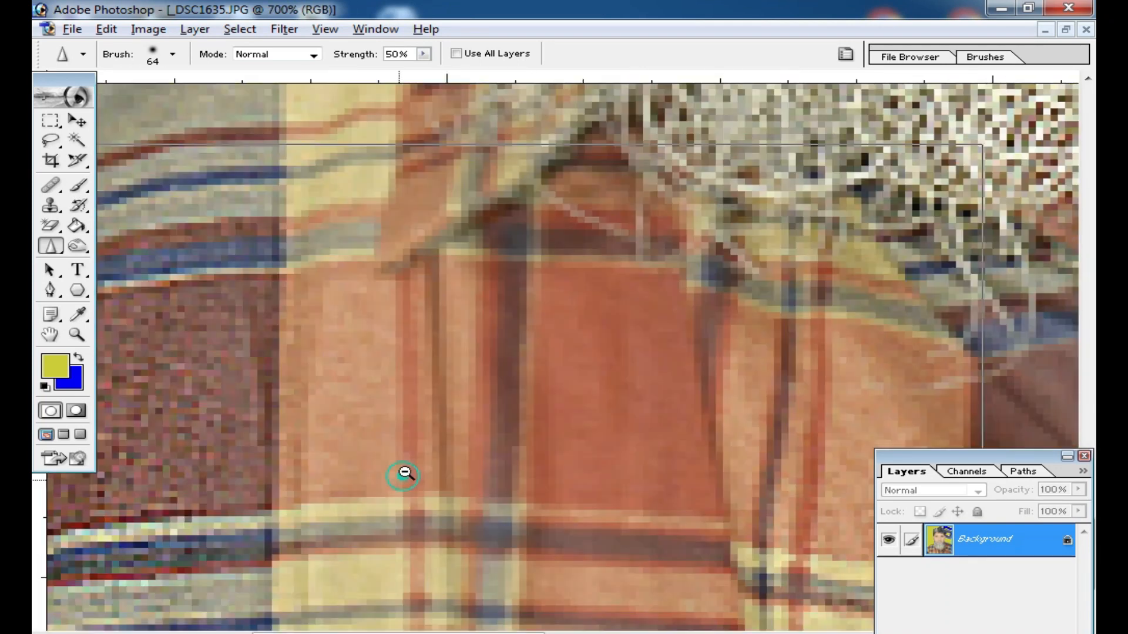
pyautogui.keyDown('alt'); pyautogui.click(433, 433); pyautogui.keyUp('alt')
pyautogui.keyDown('alt'); pyautogui.click(446, 433); pyautogui.keyUp('alt')
pyautogui.keyDown('alt'); pyautogui.click(504, 429); pyautogui.keyUp('alt')
pyautogui.keyDown('alt'); pyautogui.click(505, 425); pyautogui.keyUp('alt')
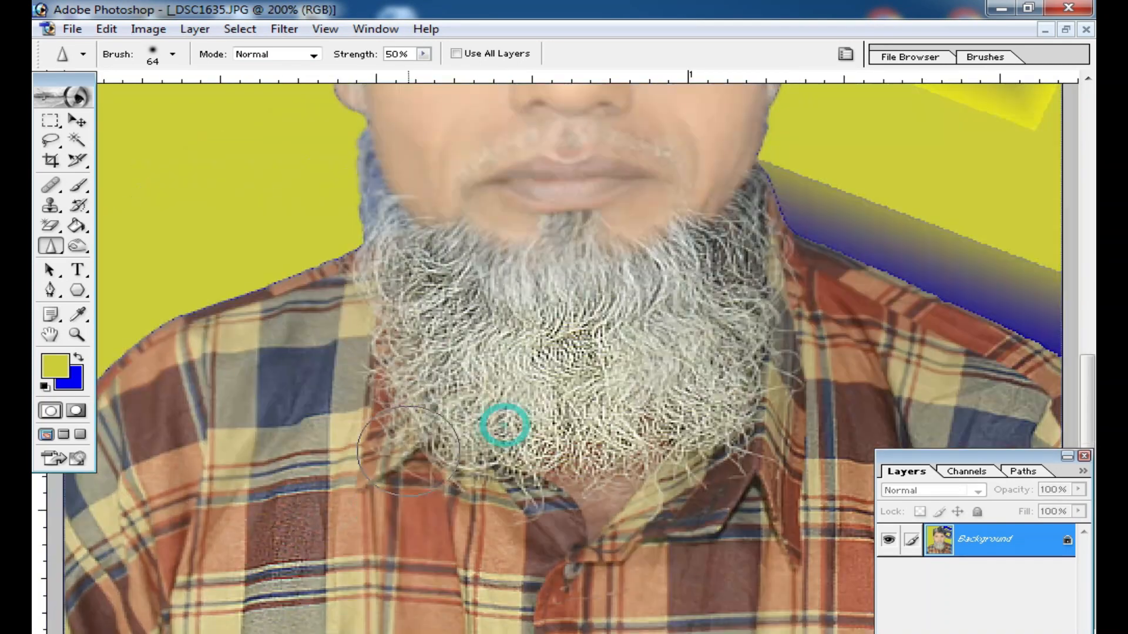
# Step: Set the Sharpen Tool brush to 171 px and sharpen the plaid shirt on the portrait's left shoulder area
pyautogui.rightClick(352, 453)
pyautogui.moveTo(513, 466); pyautogui.dragTo(511, 465)
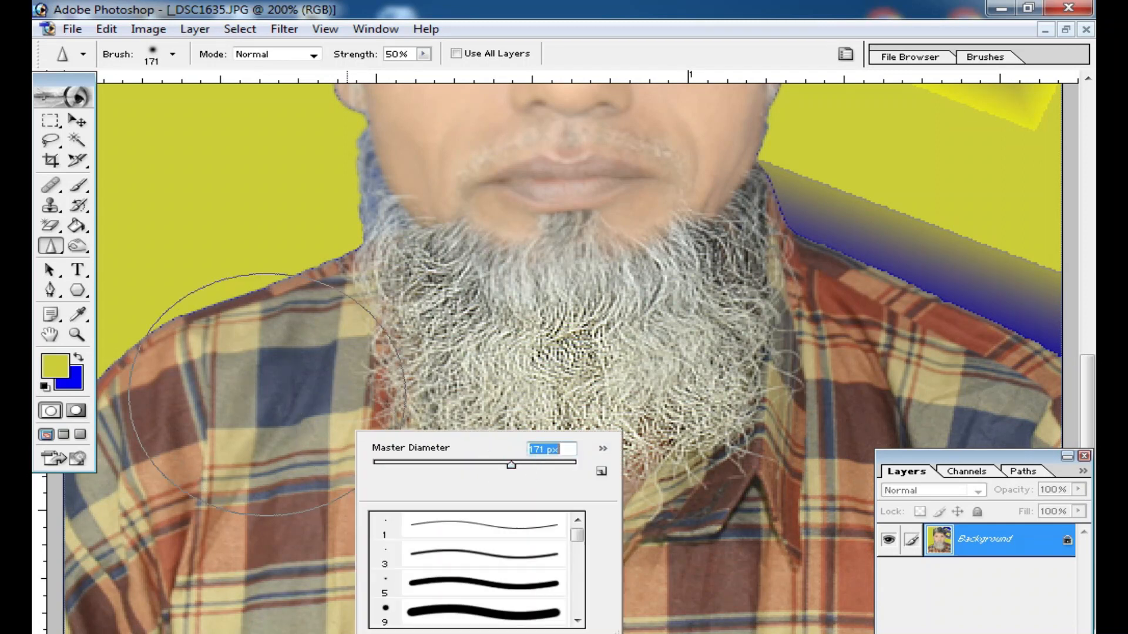
pyautogui.click(267, 396)
pyautogui.click(274, 390)
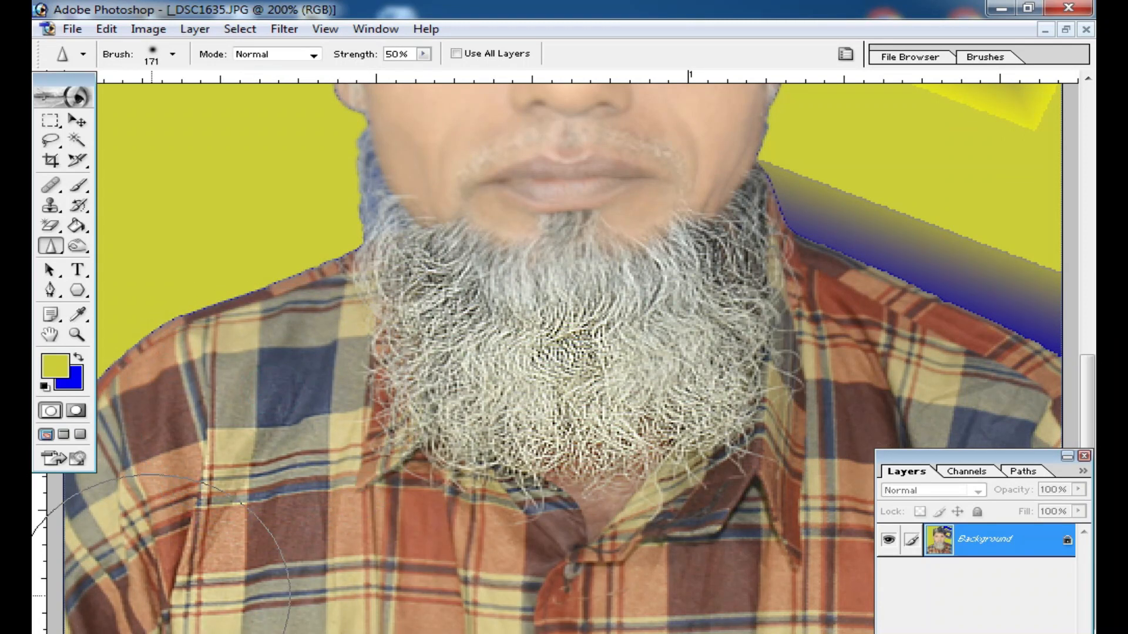
pyautogui.keyDown('ctrl'); pyautogui.click(262, 502); pyautogui.keyUp('ctrl')
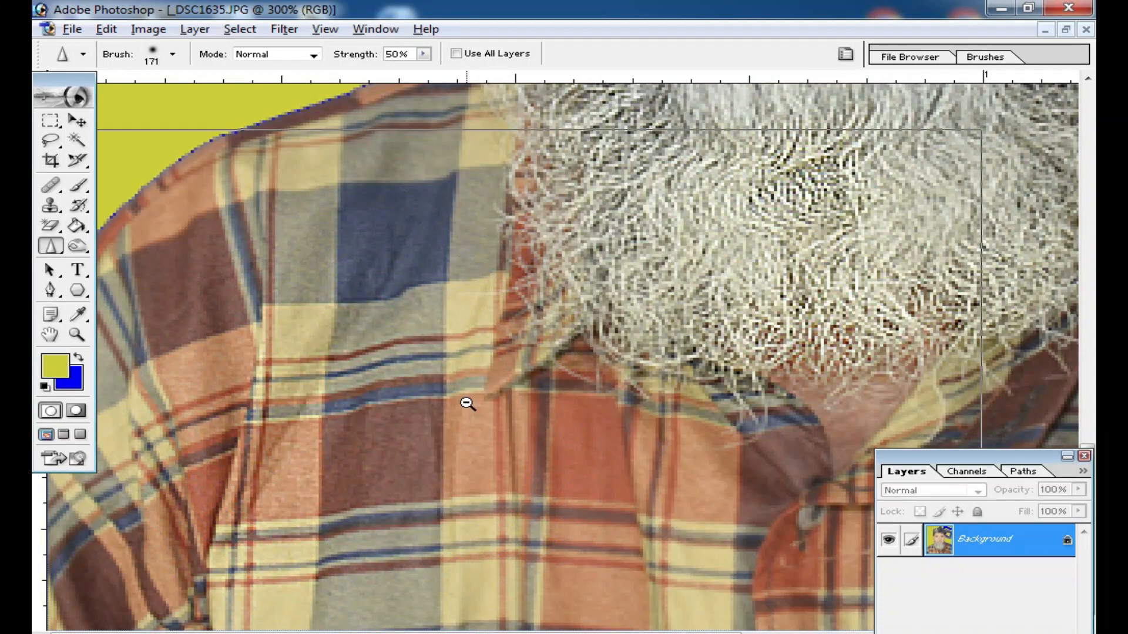
pyautogui.keyDown('alt'); pyautogui.click(523, 386); pyautogui.keyUp('alt')
pyautogui.keyDown('alt'); pyautogui.click(522, 385); pyautogui.keyUp('alt')
pyautogui.keyDown('alt'); pyautogui.click(522, 385); pyautogui.keyUp('alt')
# Step: Switch to the Smudge Tool with a 46 px brush and smudge the background beside the ear on the portrait's left side
pyautogui.rightClick(52, 248)
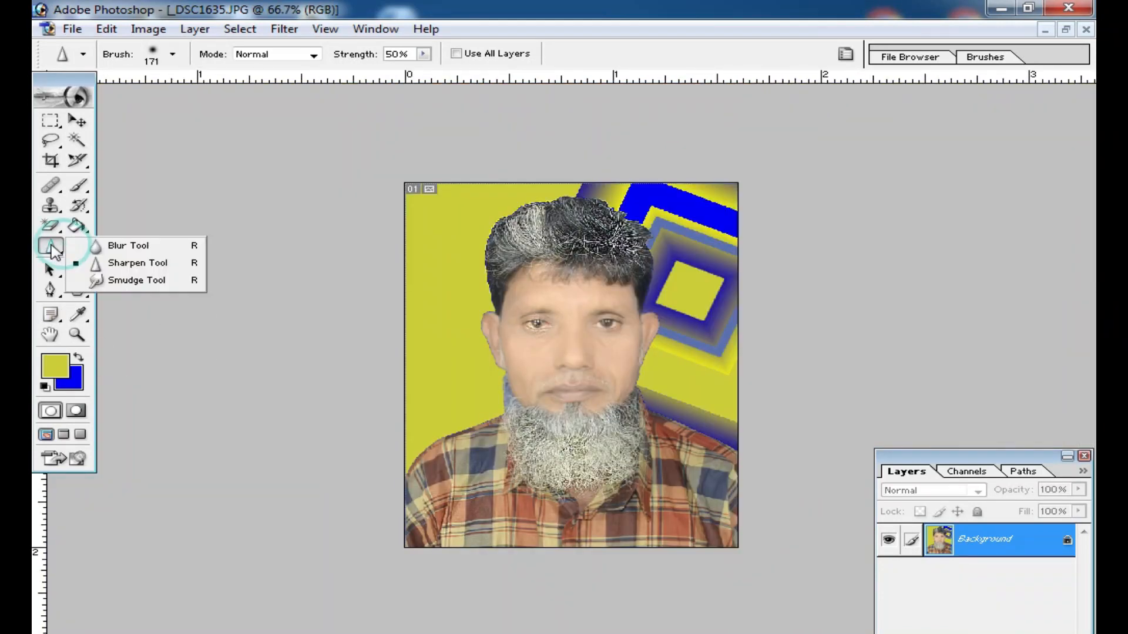
pyautogui.click(137, 281)
pyautogui.keyDown('ctrl'); pyautogui.click(524, 291); pyautogui.keyUp('ctrl')
pyautogui.keyDown('ctrl'); pyautogui.click(524, 292); pyautogui.keyUp('ctrl')
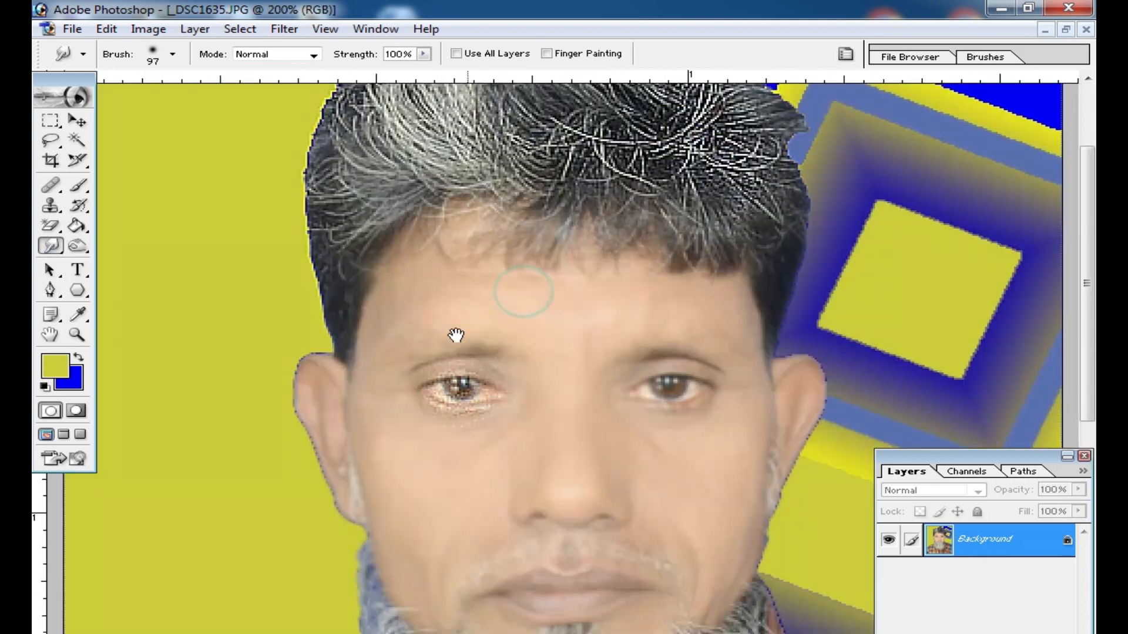
pyautogui.rightClick(451, 330)
pyautogui.click(512, 363)
pyautogui.click(260, 337)
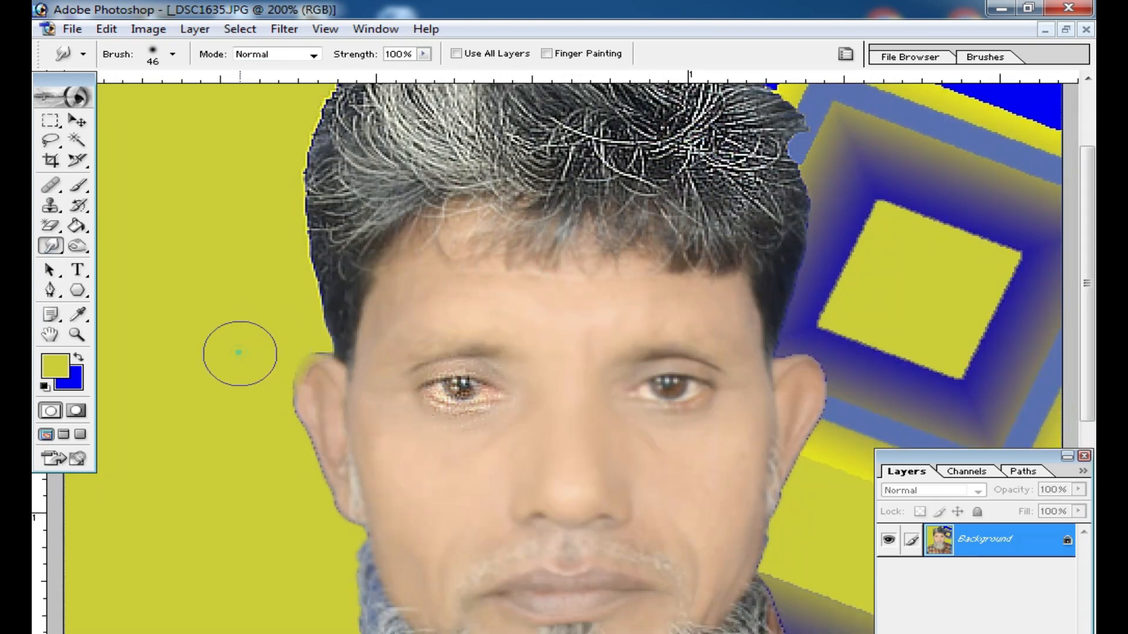
pyautogui.moveTo(258, 403)
pyautogui.mouseDown()
pyautogui.moveTo(247, 423)
pyautogui.moveTo(282, 456)
pyautogui.moveTo(284, 477)
pyautogui.moveTo(263, 502)
pyautogui.moveTo(313, 481)
pyautogui.moveTo(293, 507)
pyautogui.mouseUp()
# Step: Set the Smudge Tool brush to 17 px and smear the background over the ear on the portrait's left side
pyautogui.rightClick(329, 448)
pyautogui.click(365, 483)
pyautogui.moveTo(262, 345); pyautogui.dragTo(317, 382)
pyautogui.moveTo(300, 345); pyautogui.dragTo(326, 455)
pyautogui.moveTo(331, 495)
pyautogui.mouseDown()
pyautogui.moveTo(346, 526)
pyautogui.moveTo(342, 554)
pyautogui.mouseUp()
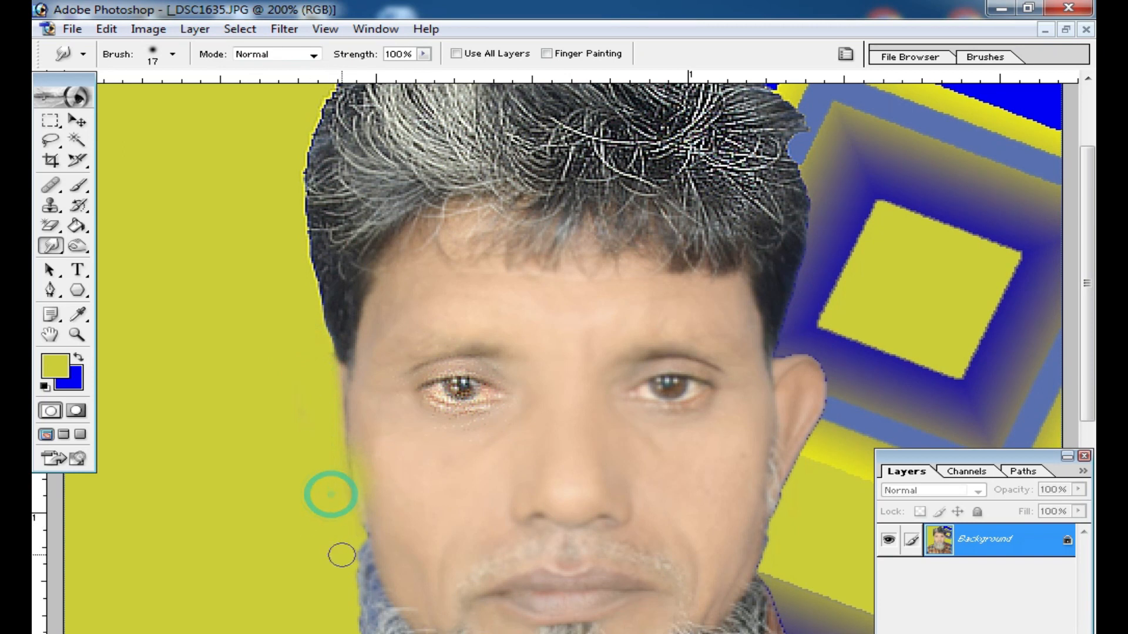
# Step: Smudge the gradient beside the hair and pull the blue cloth at the neck outward into the background
pyautogui.scroll(3, 870, 216)
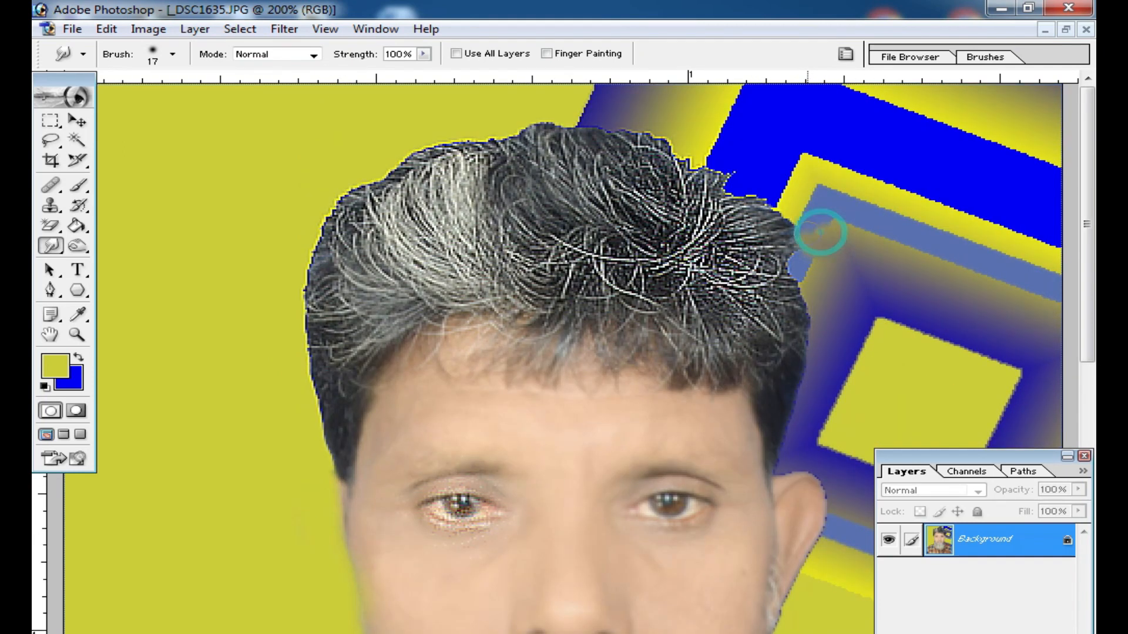
pyautogui.moveTo(659, 458); pyautogui.dragTo(617, 180)
pyautogui.moveTo(626, 327); pyautogui.dragTo(625, 293)
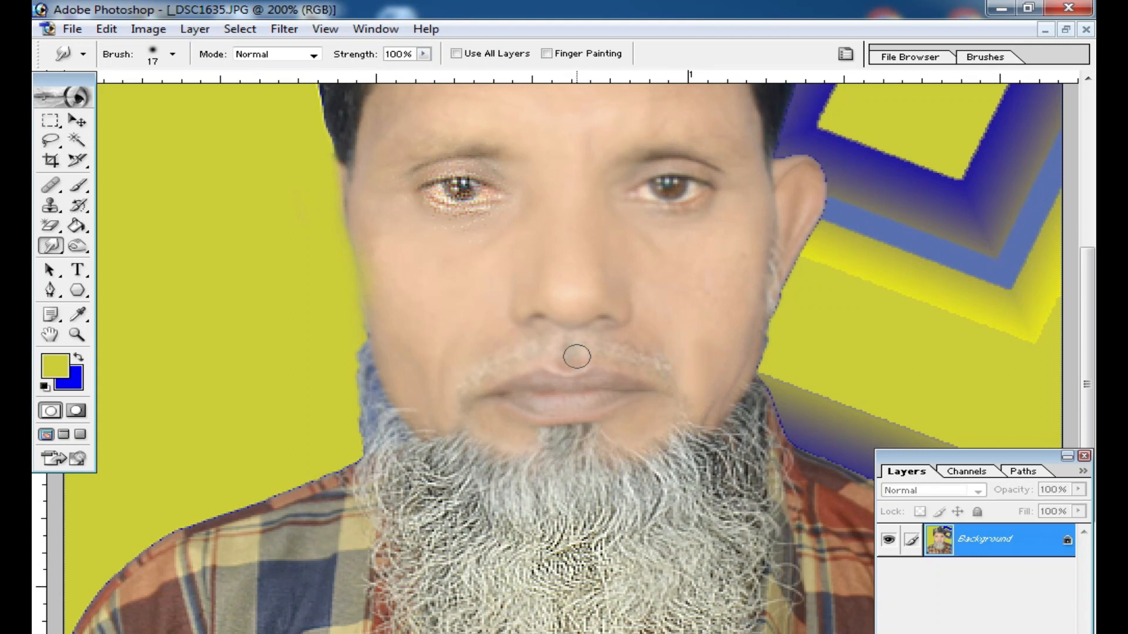
pyautogui.moveTo(572, 288)
pyautogui.mouseDown()
pyautogui.moveTo(590, 282)
pyautogui.moveTo(572, 317)
pyautogui.mouseUp()
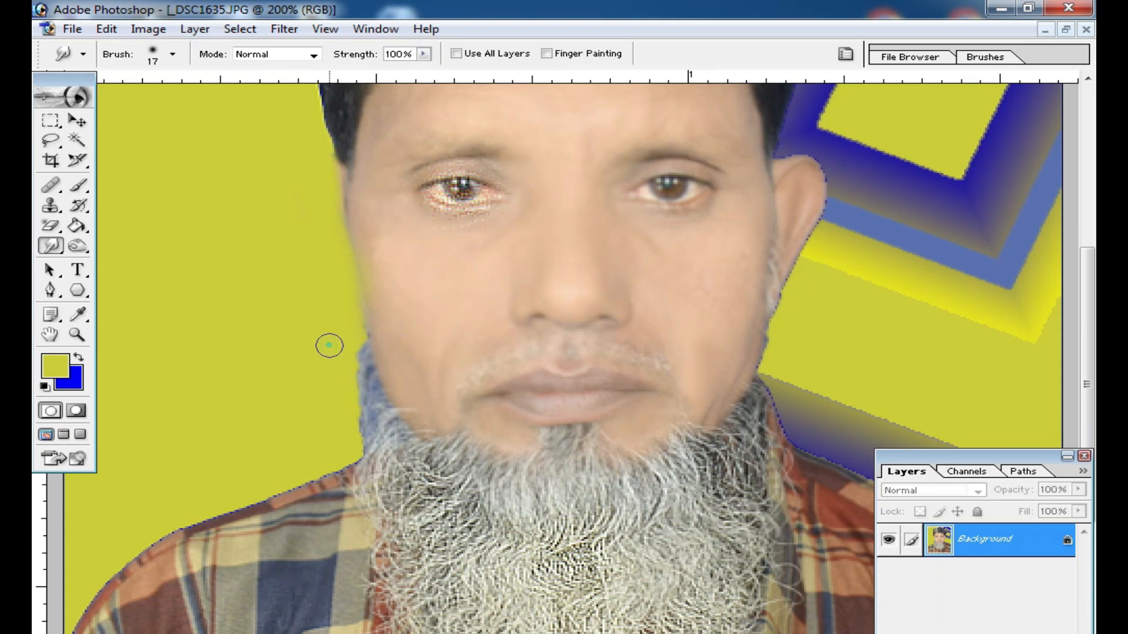
pyautogui.moveTo(353, 415)
pyautogui.mouseDown()
pyautogui.moveTo(317, 397)
pyautogui.moveTo(356, 408)
pyautogui.moveTo(343, 380)
pyautogui.moveTo(272, 350)
pyautogui.moveTo(326, 414)
pyautogui.mouseUp()
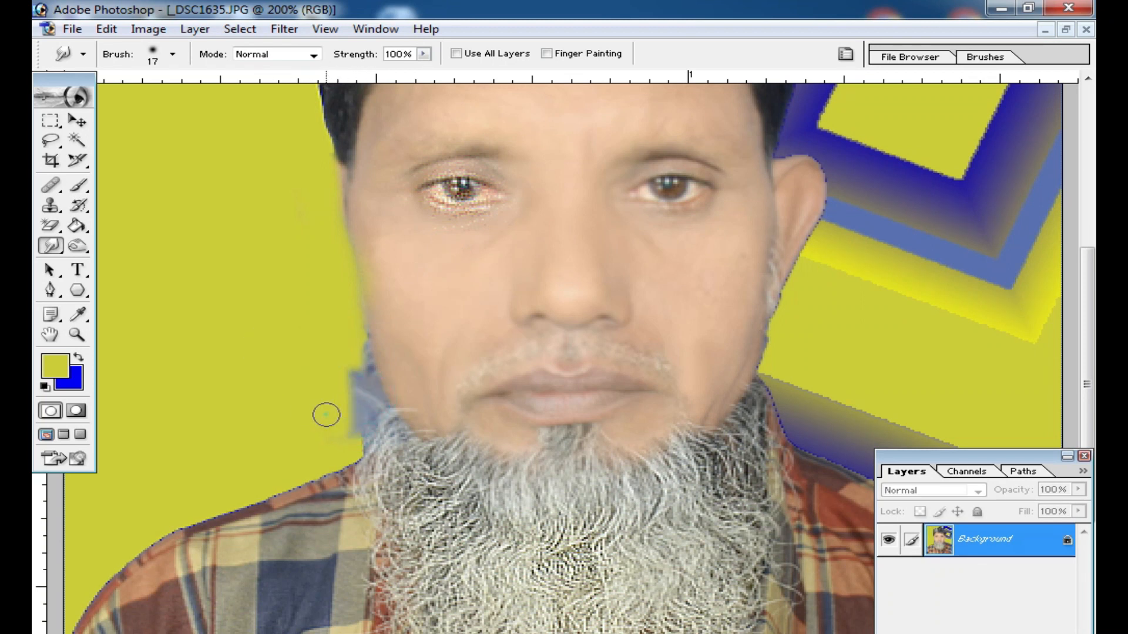
# Step: Switch to the Dodge Tool, try lightening the face with the Highlights range and a 282 px brush, and undo the strokes
pyautogui.click(86, 253)
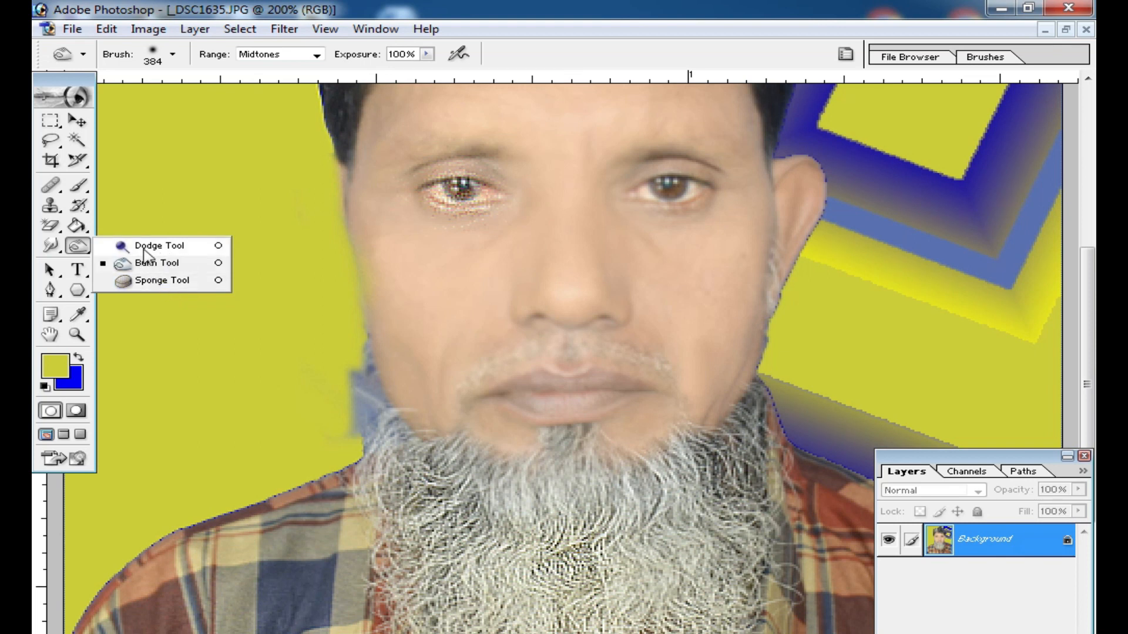
pyautogui.click(171, 250)
pyautogui.moveTo(340, 239)
pyautogui.mouseDown()
pyautogui.moveTo(440, 282)
pyautogui.moveTo(617, 302)
pyautogui.moveTo(523, 321)
pyautogui.mouseUp()
pyautogui.keyDown('alt'); pyautogui.click(523, 320); pyautogui.keyUp('alt')
pyautogui.hotkey('ctrl', 'z')
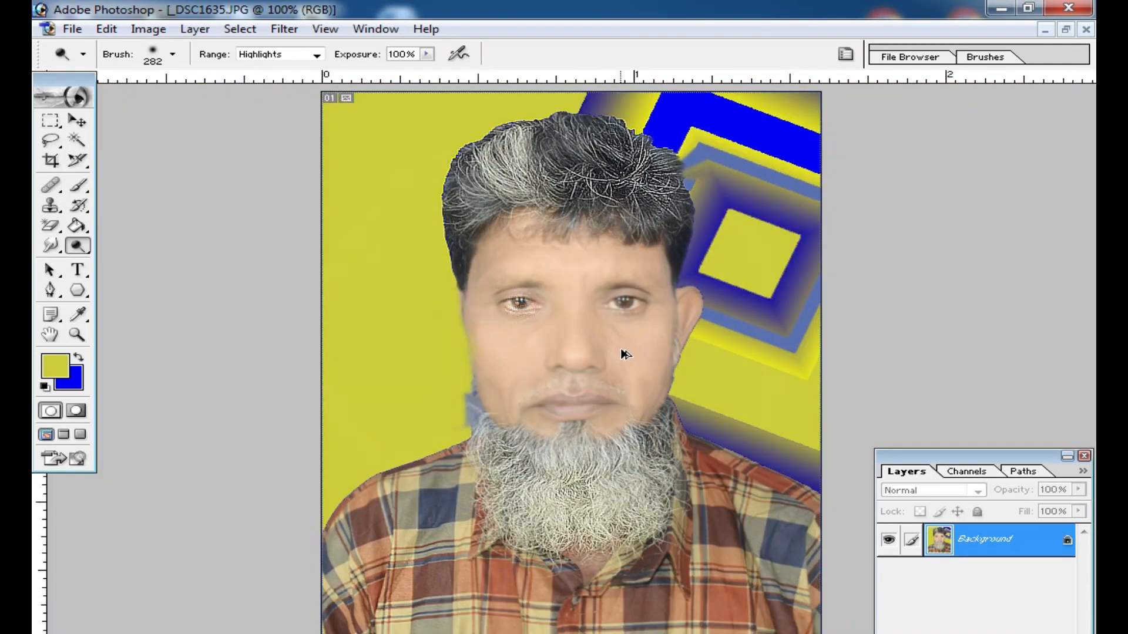
pyautogui.moveTo(517, 242); pyautogui.dragTo(488, 481)
pyautogui.hotkey('ctrl', 'z')
# Step: Set the Dodge Tool range to Shadows, try lightening the hair and face, and undo the stroke
pyautogui.click(317, 55)
pyautogui.click(257, 68)
pyautogui.moveTo(521, 239)
pyautogui.mouseDown()
pyautogui.moveTo(478, 390)
pyautogui.moveTo(622, 376)
pyautogui.moveTo(478, 453)
pyautogui.moveTo(614, 411)
pyautogui.mouseUp()
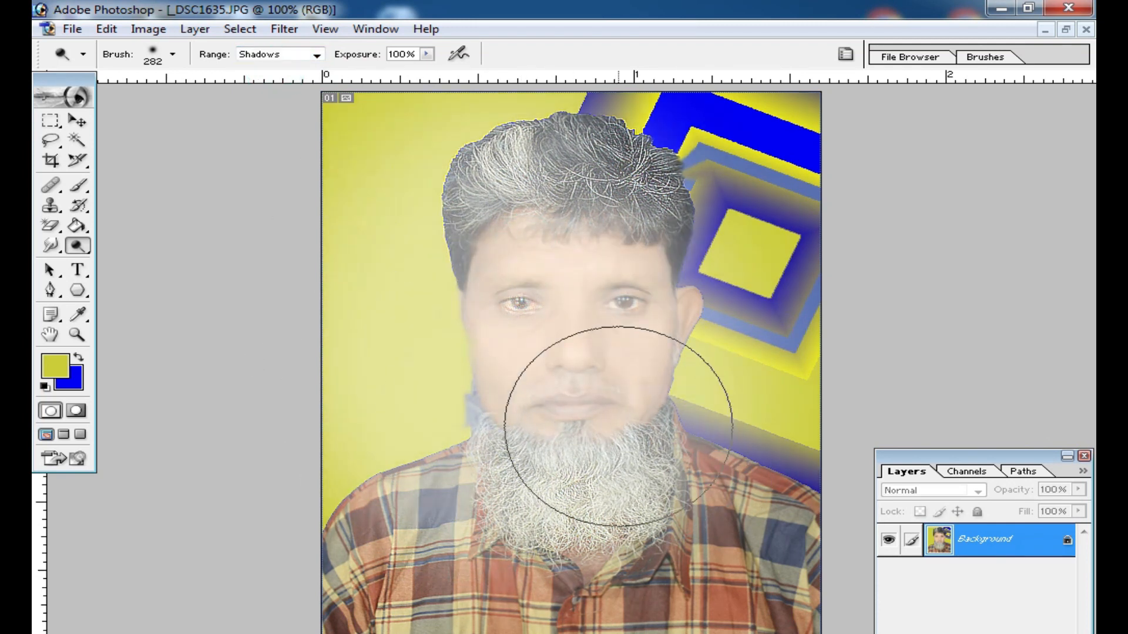
pyautogui.hotkey('ctrl', 'z')
# Step: Set the Dodge Tool range to Midtones, try lightening the face, and undo the stroke
pyautogui.click(316, 56)
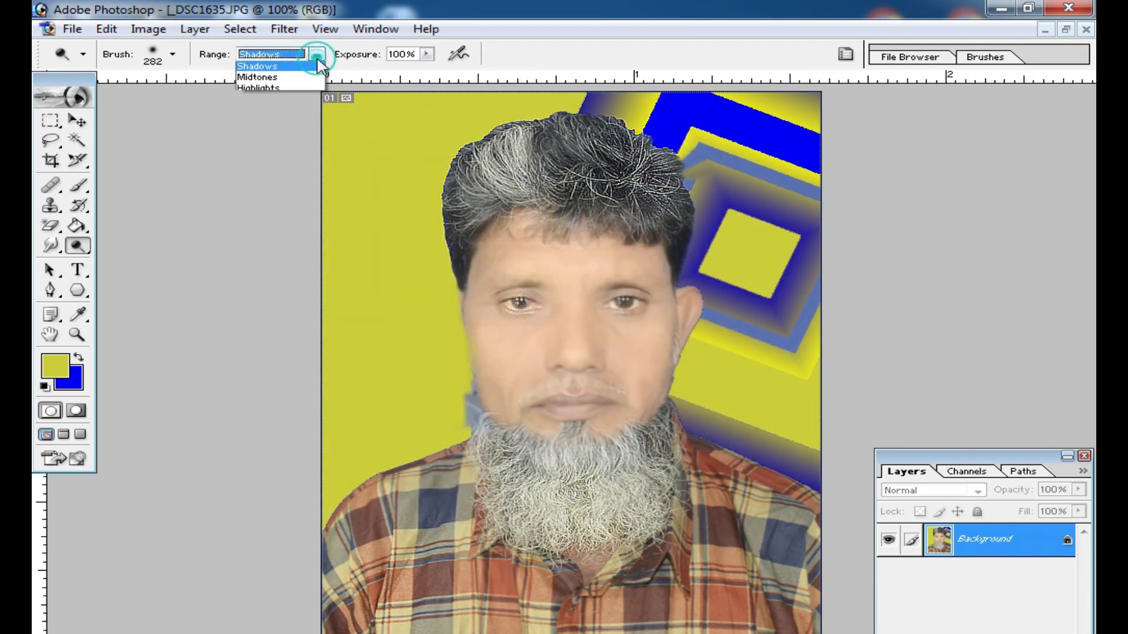
pyautogui.click(300, 82)
pyautogui.moveTo(580, 315)
pyautogui.mouseDown()
pyautogui.moveTo(579, 290)
pyautogui.moveTo(480, 295)
pyautogui.moveTo(471, 403)
pyautogui.moveTo(704, 368)
pyautogui.mouseUp()
pyautogui.hotkey('ctrl', 'z')
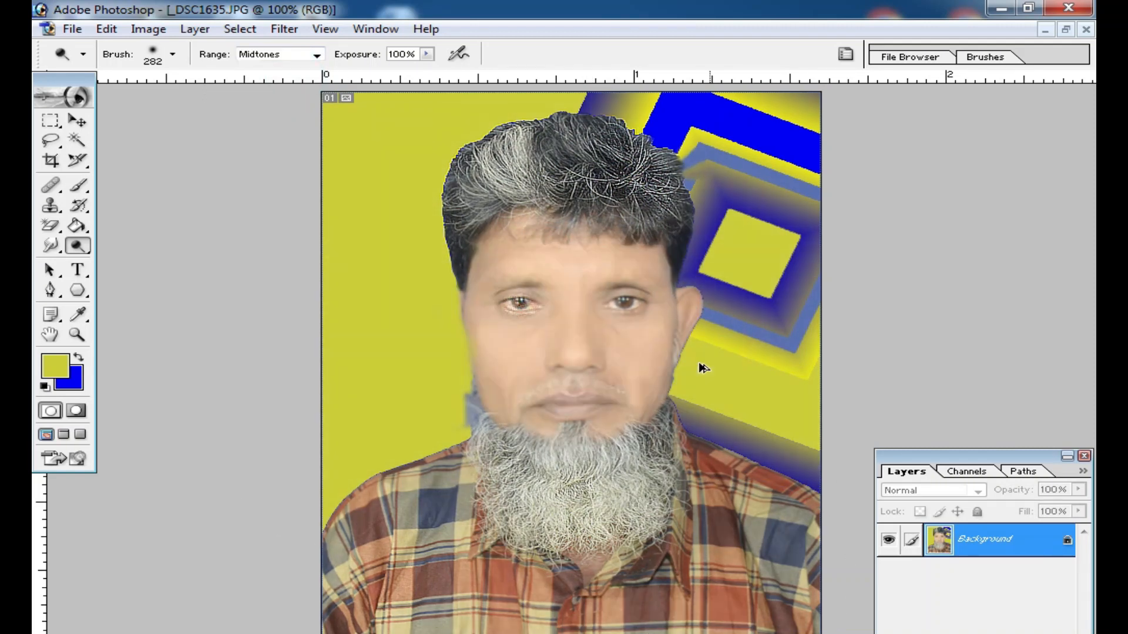
# Step: Set the Dodge Tool range to Highlights, try lightening the whole portrait and the shirt, and undo both strokes
pyautogui.click(316, 56)
pyautogui.click(276, 87)
pyautogui.moveTo(358, 157)
pyautogui.mouseDown()
pyautogui.moveTo(315, 503)
pyautogui.moveTo(340, 103)
pyautogui.moveTo(781, 176)
pyautogui.moveTo(856, 264)
pyautogui.moveTo(364, 588)
pyautogui.moveTo(527, 578)
pyautogui.moveTo(728, 517)
pyautogui.mouseUp()
pyautogui.hotkey('ctrl', 'z')
pyautogui.moveTo(370, 543)
pyautogui.mouseDown()
pyautogui.moveTo(523, 565)
pyautogui.moveTo(399, 632)
pyautogui.mouseUp()
pyautogui.hotkey('ctrl', 'z')
# Step: Switch to the Burn Tool, try darkening the face and the gradient background, and undo the strokes
pyautogui.click(77, 245)
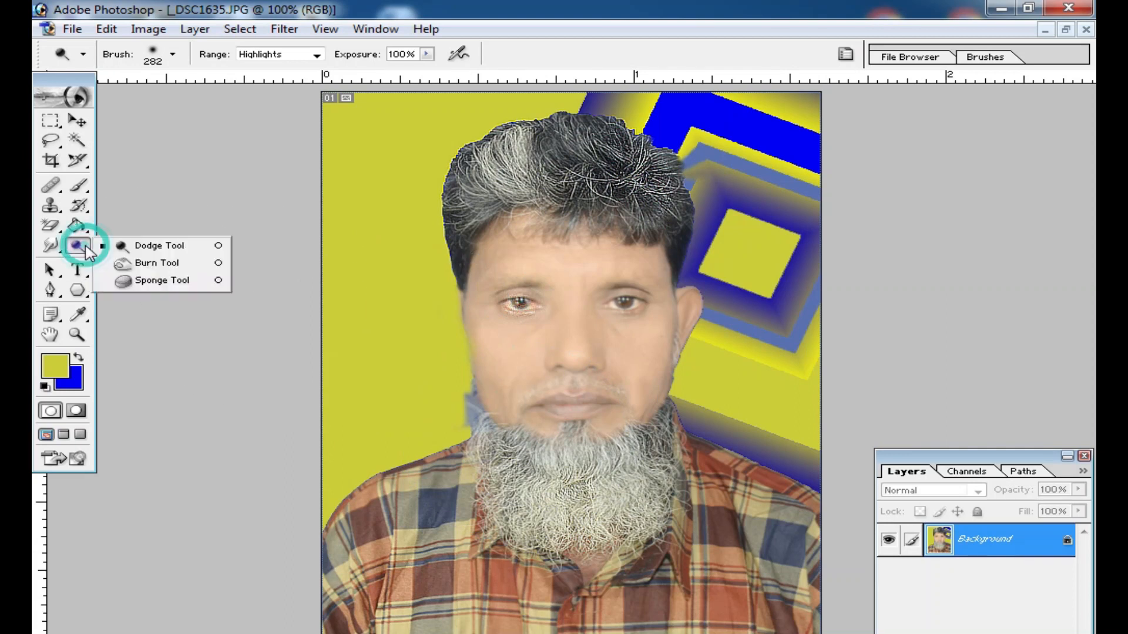
pyautogui.click(165, 267)
pyautogui.moveTo(642, 264)
pyautogui.mouseDown()
pyautogui.moveTo(584, 302)
pyautogui.moveTo(529, 311)
pyautogui.moveTo(496, 225)
pyautogui.moveTo(611, 320)
pyautogui.mouseUp()
pyautogui.moveTo(463, 259)
pyautogui.mouseDown()
pyautogui.moveTo(323, 294)
pyautogui.moveTo(797, 273)
pyautogui.mouseUp()
pyautogui.hotkey('ctrl', 'alt', 'z')
pyautogui.hotkey('ctrl', 'alt', 'z')
pyautogui.hotkey('ctrl', 'alt', 'z')
# Step: Darken the hair with the Burn Tool in the Midtones range, using a 114 px and then a 71 px brush
pyautogui.rightClick(557, 295)
pyautogui.click(589, 277)
pyautogui.moveTo(433, 146)
pyautogui.mouseDown()
pyautogui.moveTo(495, 127)
pyautogui.moveTo(500, 170)
pyautogui.moveTo(651, 188)
pyautogui.moveTo(456, 194)
pyautogui.moveTo(506, 236)
pyautogui.mouseUp()
pyautogui.rightClick(554, 202)
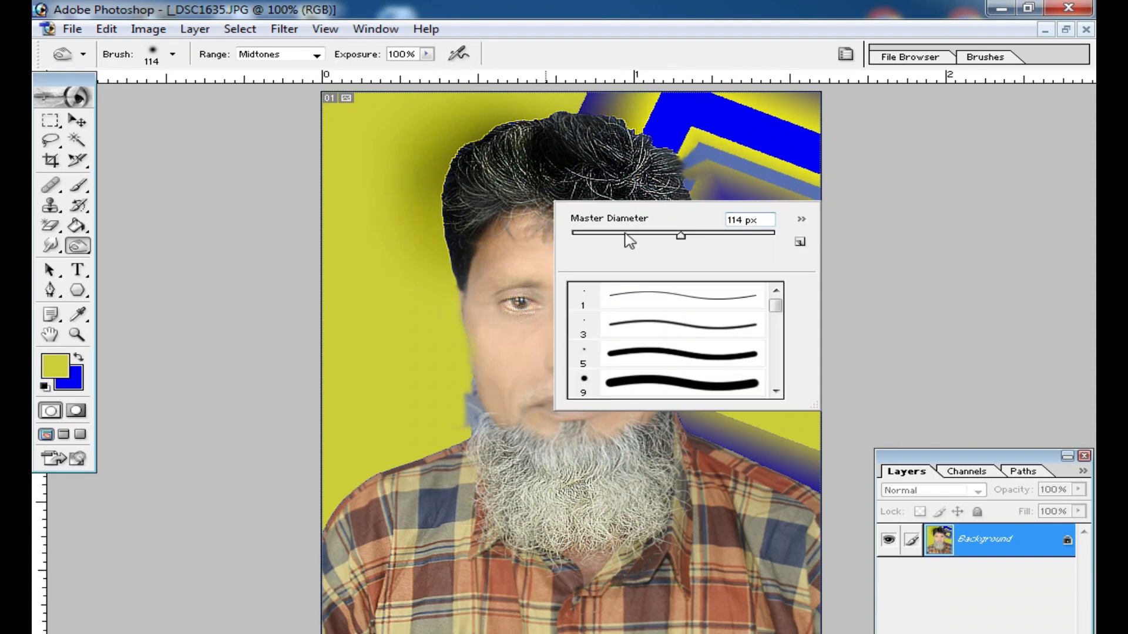
pyautogui.moveTo(630, 163)
pyautogui.mouseDown()
pyautogui.moveTo(673, 233)
pyautogui.moveTo(513, 192)
pyautogui.moveTo(473, 231)
pyautogui.mouseUp()
# Step: Set the Burn Tool range to Highlights, try darkening from the hair to the background, and undo the stroke
pyautogui.click(310, 59)
pyautogui.click(276, 93)
pyautogui.moveTo(504, 164)
pyautogui.mouseDown()
pyautogui.moveTo(547, 159)
pyautogui.moveTo(636, 177)
pyautogui.moveTo(588, 364)
pyautogui.moveTo(528, 315)
pyautogui.moveTo(681, 385)
pyautogui.moveTo(376, 367)
pyautogui.mouseUp()
pyautogui.hotkey('ctrl', 'z')
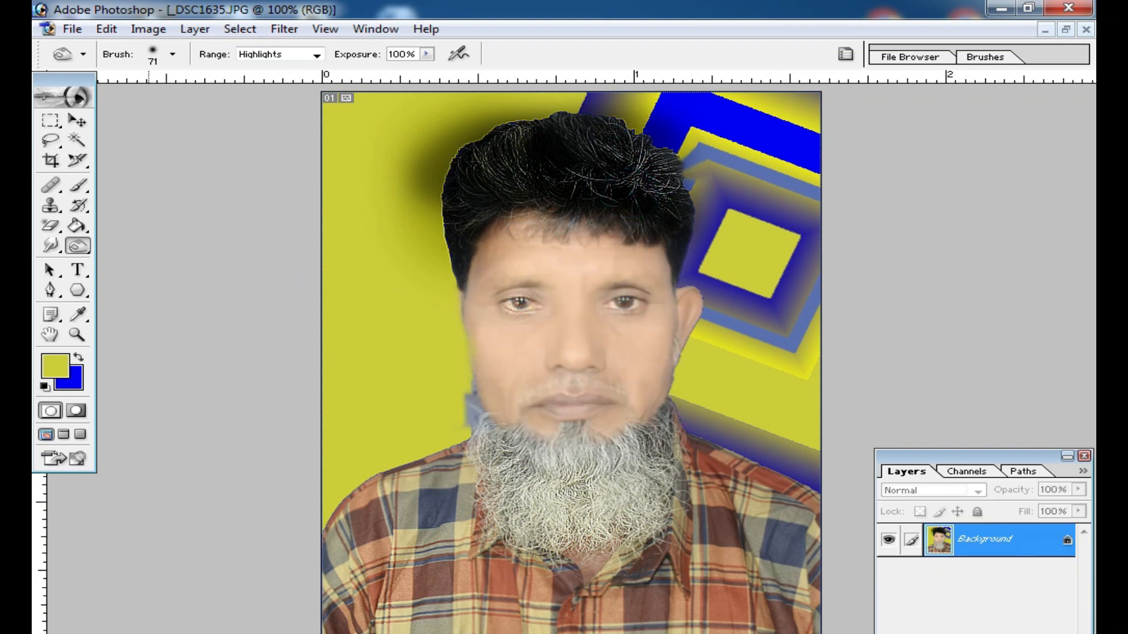
# Step: Switch to the Sponge Tool in Desaturate mode with a 414 px brush and remove the color from the face
pyautogui.click(78, 246)
pyautogui.click(146, 285)
pyautogui.moveTo(352, 276)
pyautogui.mouseDown()
pyautogui.moveTo(513, 295)
pyautogui.moveTo(647, 243)
pyautogui.moveTo(521, 249)
pyautogui.moveTo(550, 342)
pyautogui.mouseUp()
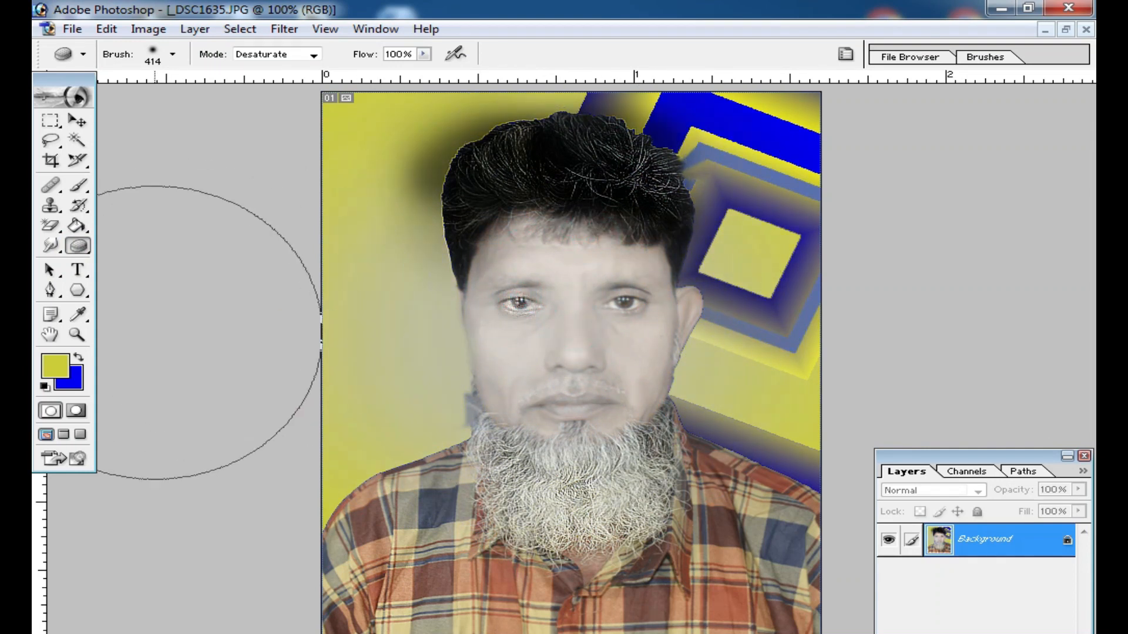
# Step: Switch to the Path Selection Tool and try it on the portrait
pyautogui.click(51, 270)
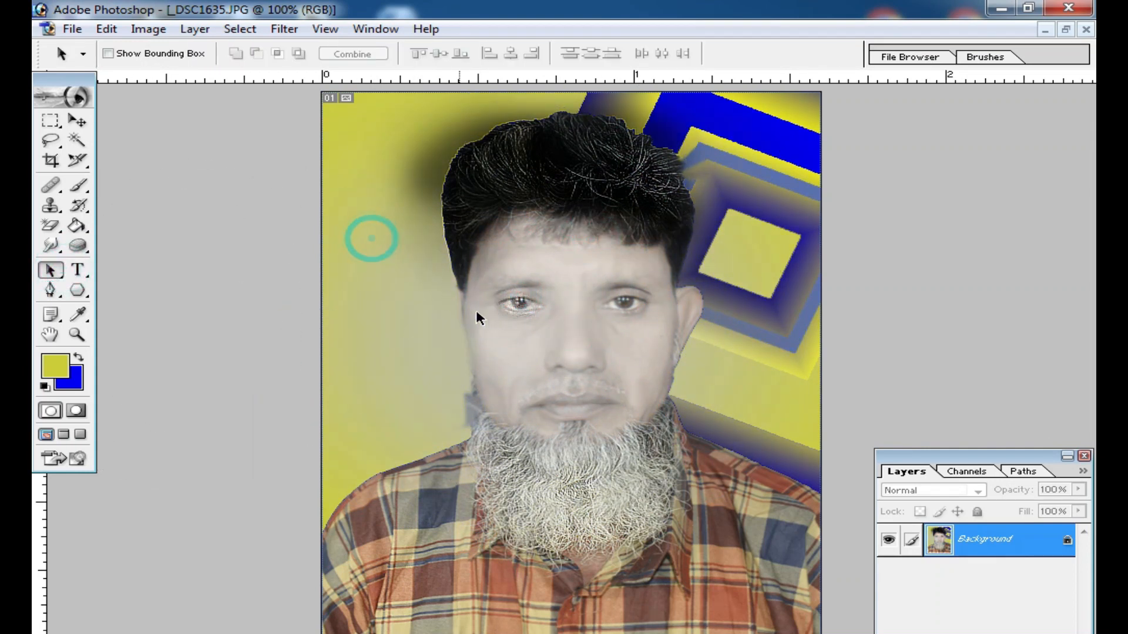
pyautogui.moveTo(569, 400); pyautogui.dragTo(570, 399)
pyautogui.click(492, 237)
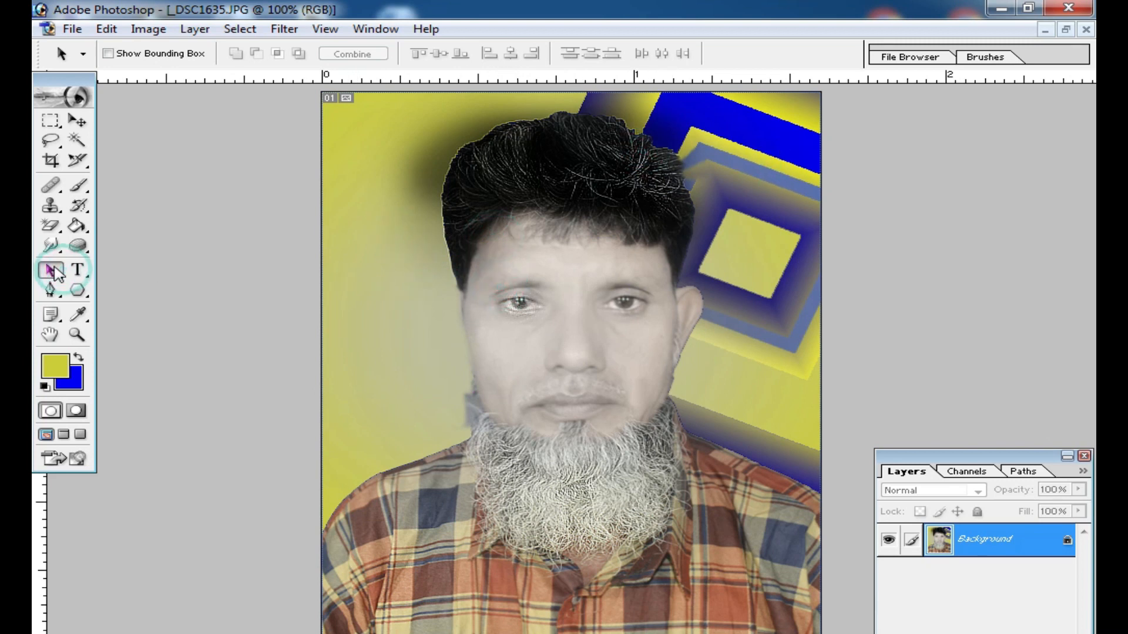
# Step: Add the text "gthhkjljk" beside the face in Arial Narrow at 9.73 pt and switch to the Move Tool
pyautogui.click(80, 271)
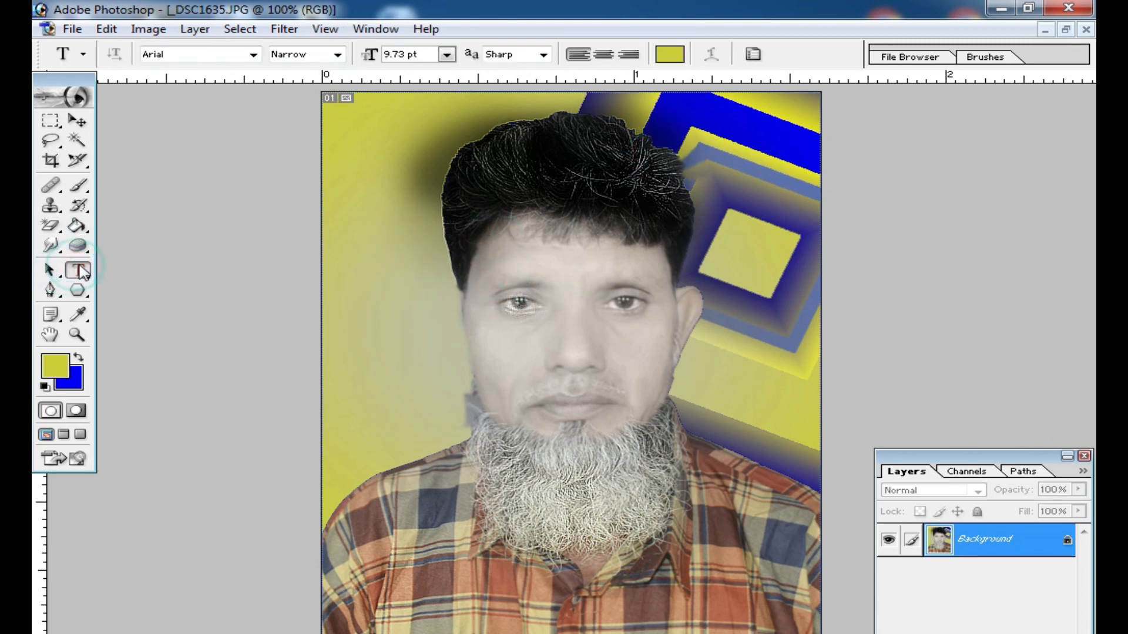
pyautogui.click(351, 291)
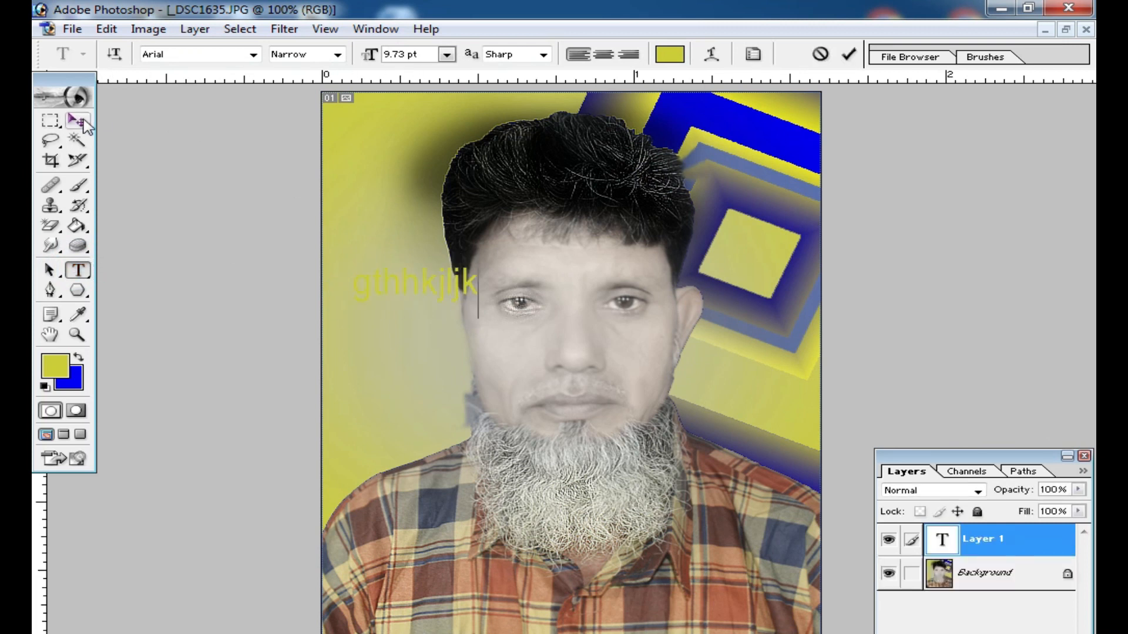
pyautogui.click(83, 120)
# Step: Stretch the text to about 31.55 pt and move it across the portrait's eyes
pyautogui.moveTo(476, 296); pyautogui.dragTo(567, 353)
pyautogui.doubleClick(504, 306)
pyautogui.moveTo(518, 310); pyautogui.dragTo(630, 309)
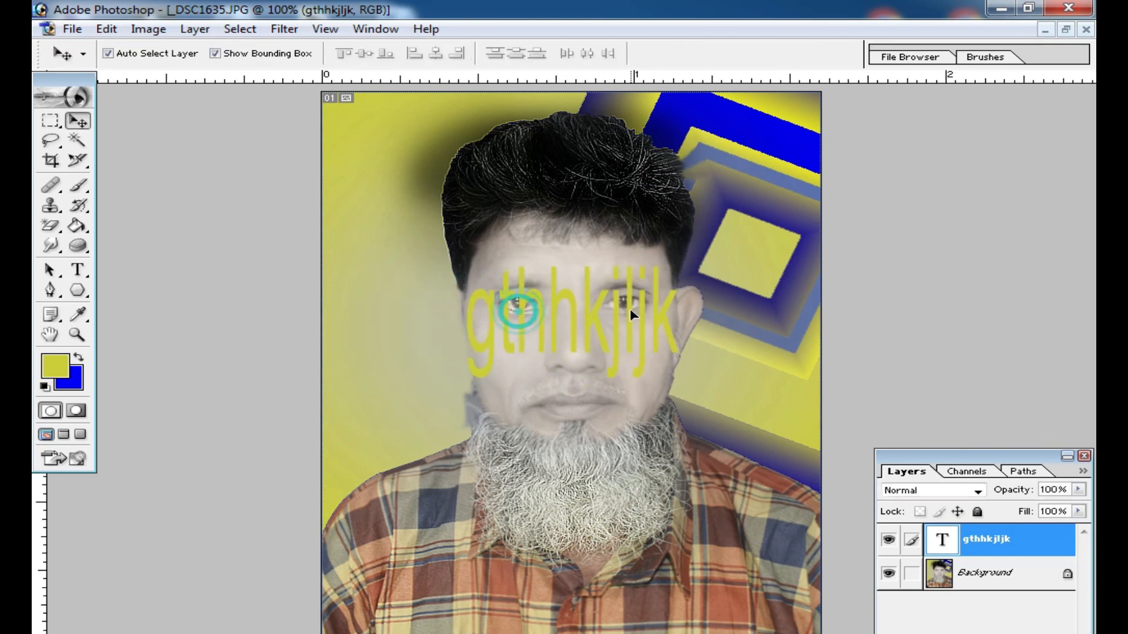
# Step: Start a vertical text layer on the yellow background beside the face with the Vertical Type Tool
pyautogui.click(78, 271)
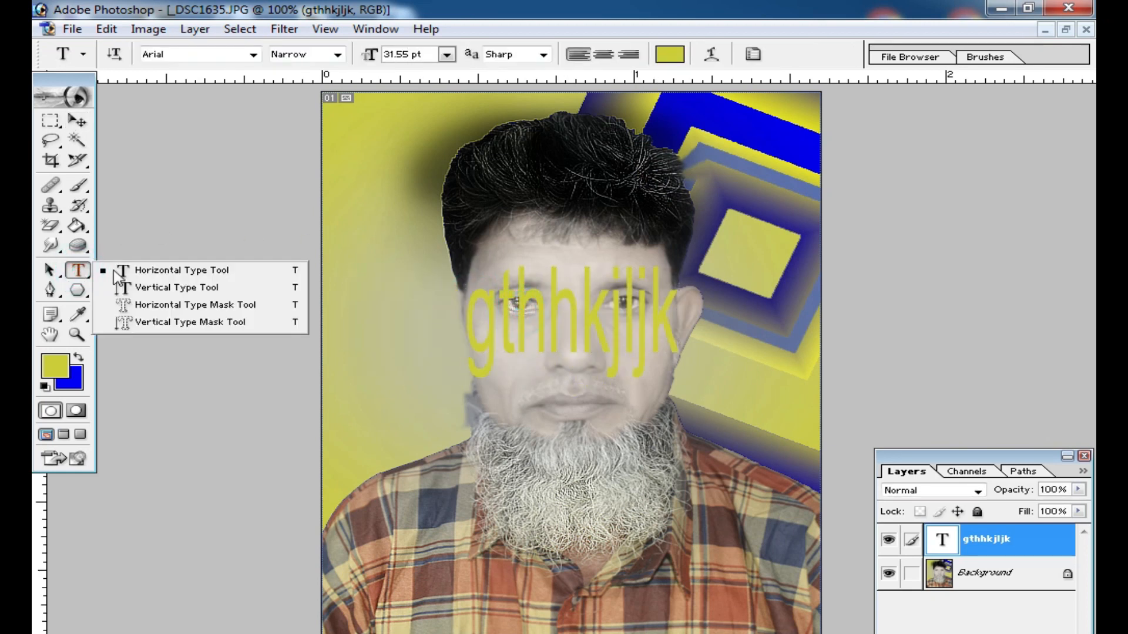
pyautogui.click(176, 287)
pyautogui.click(369, 254)
pyautogui.write('hii')
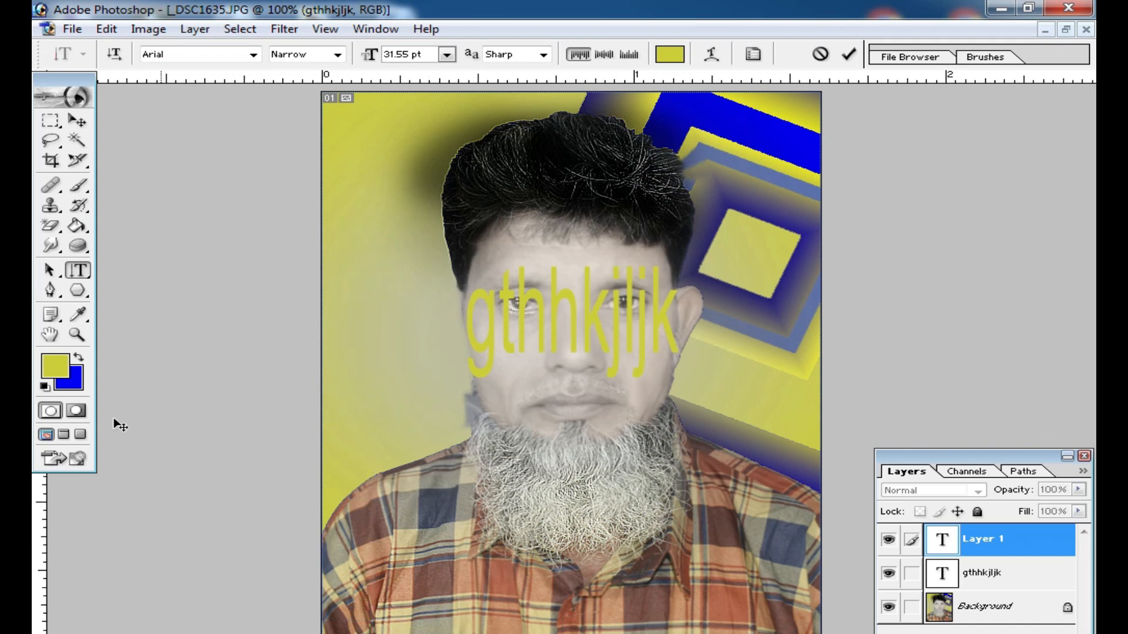
# Step: Set the foreground color to white (FFFFFF) and switch to the Move Tool
pyautogui.click(55, 365)
pyautogui.click(306, 218)
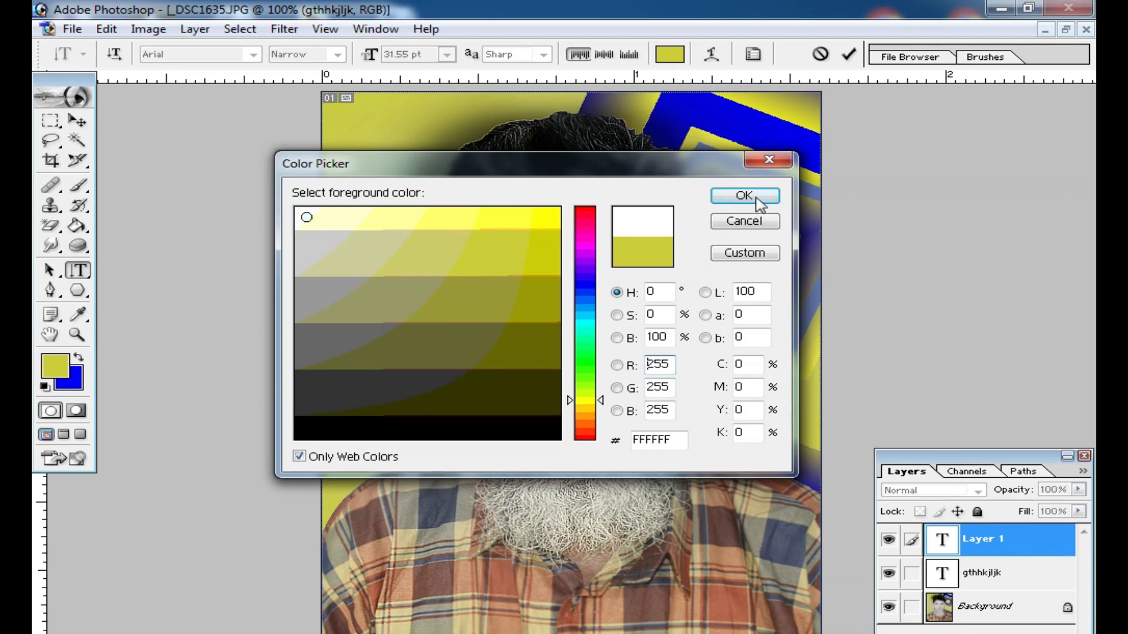
pyautogui.press('Return')
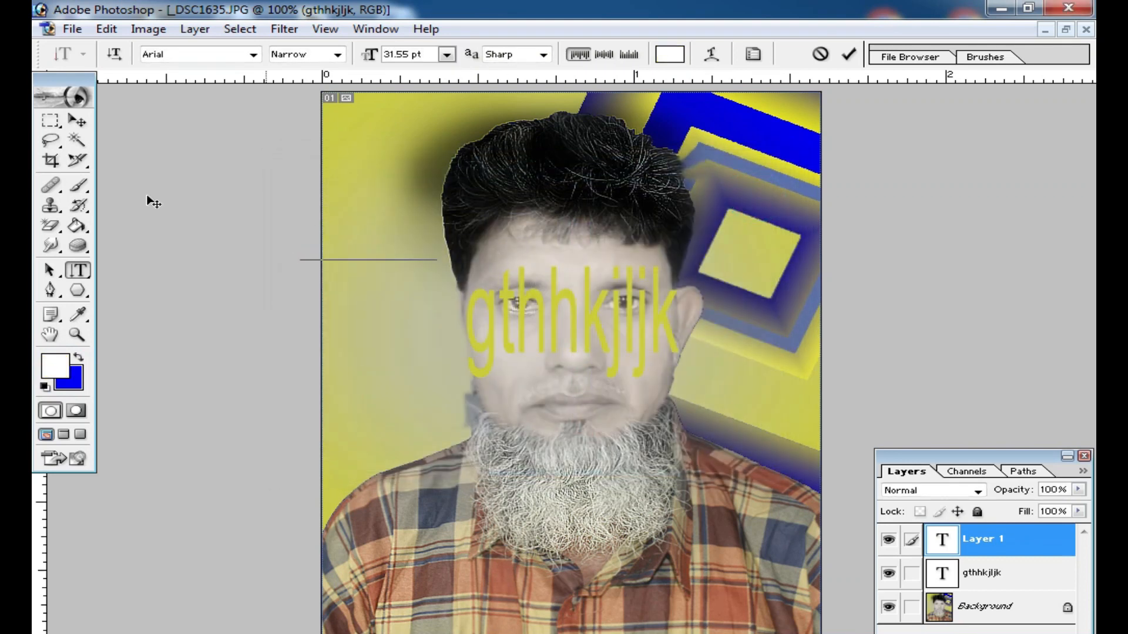
pyautogui.click(77, 120)
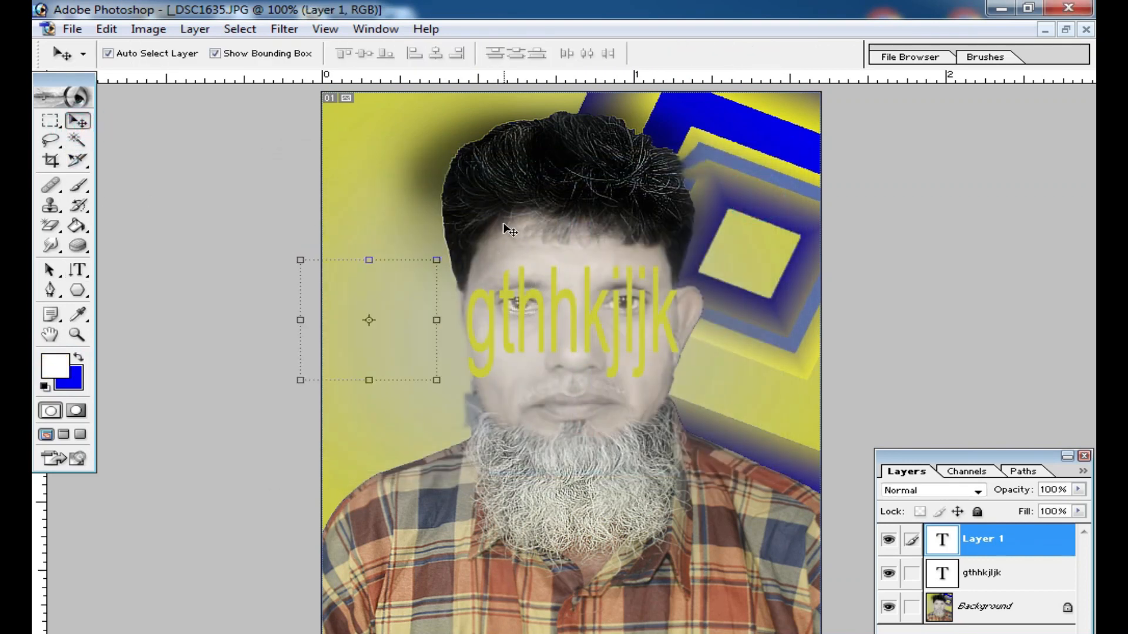
# Step: Fill the Background layer with the blue background color and move the "gthhkjljk" text to the lower part of the image
pyautogui.click(729, 305)
pyautogui.hotkey('ctrl', 'x')
pyautogui.moveTo(565, 303); pyautogui.dragTo(677, 550)
pyautogui.click(479, 377)
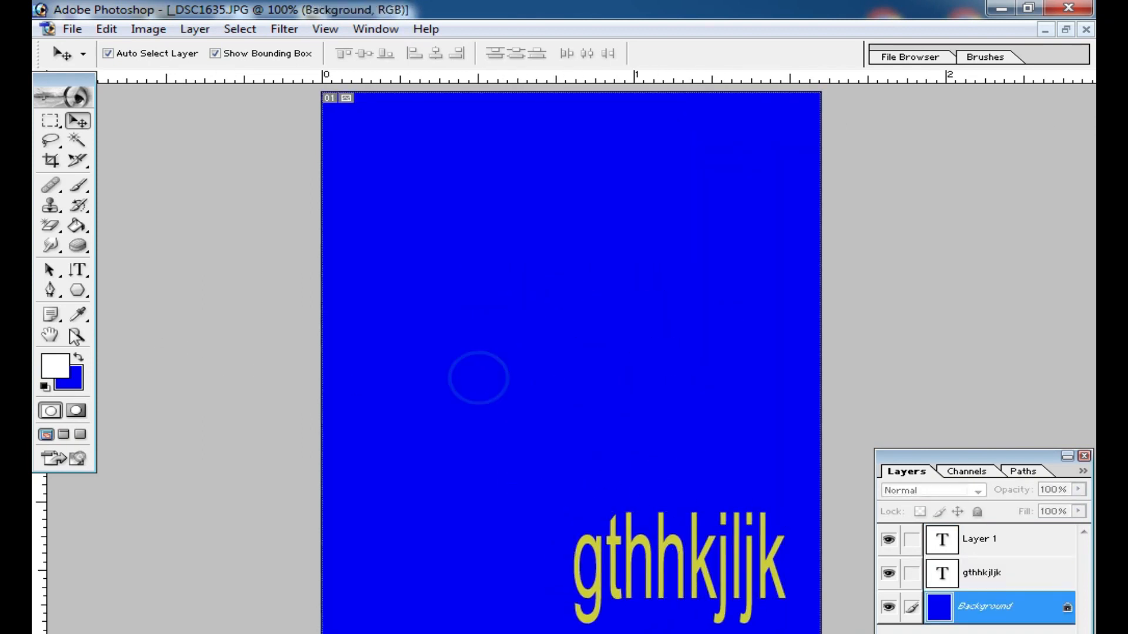
# Step: Try "ggg" as white vertical text on the blue background and replace it with "ghdfg" in Arial Narrow at 31.55 pt
pyautogui.click(78, 271)
pyautogui.click(455, 170)
pyautogui.write('ggg')
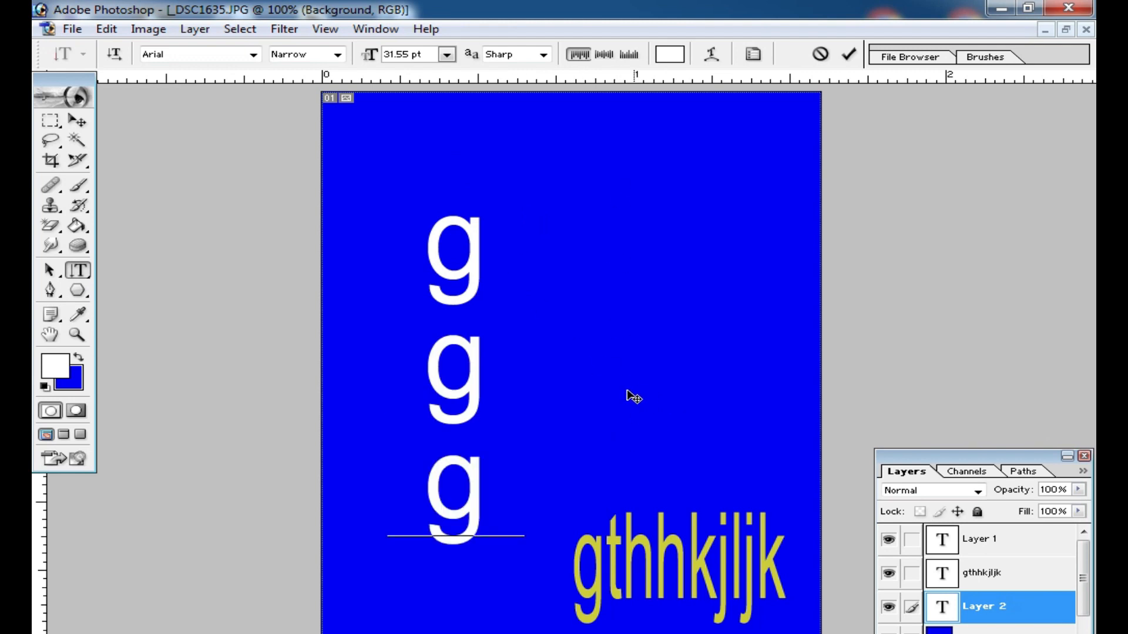
pyautogui.press('BackSpace')
pyautogui.press('BackSpace')
pyautogui.press('BackSpace')
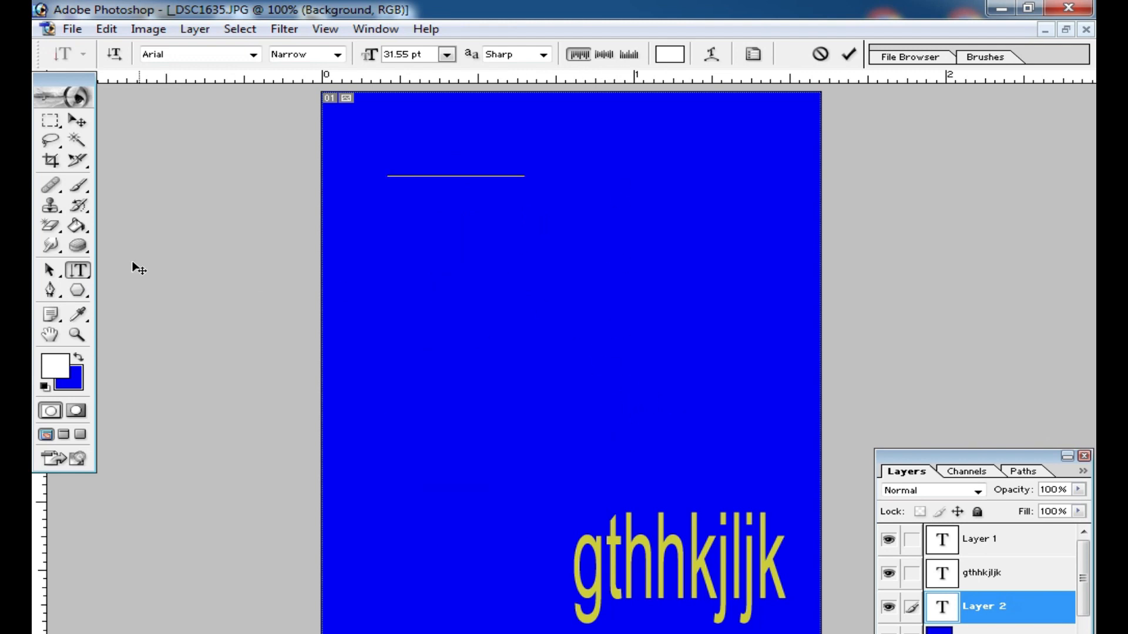
pyautogui.moveTo(87, 273); pyautogui.dragTo(170, 262)
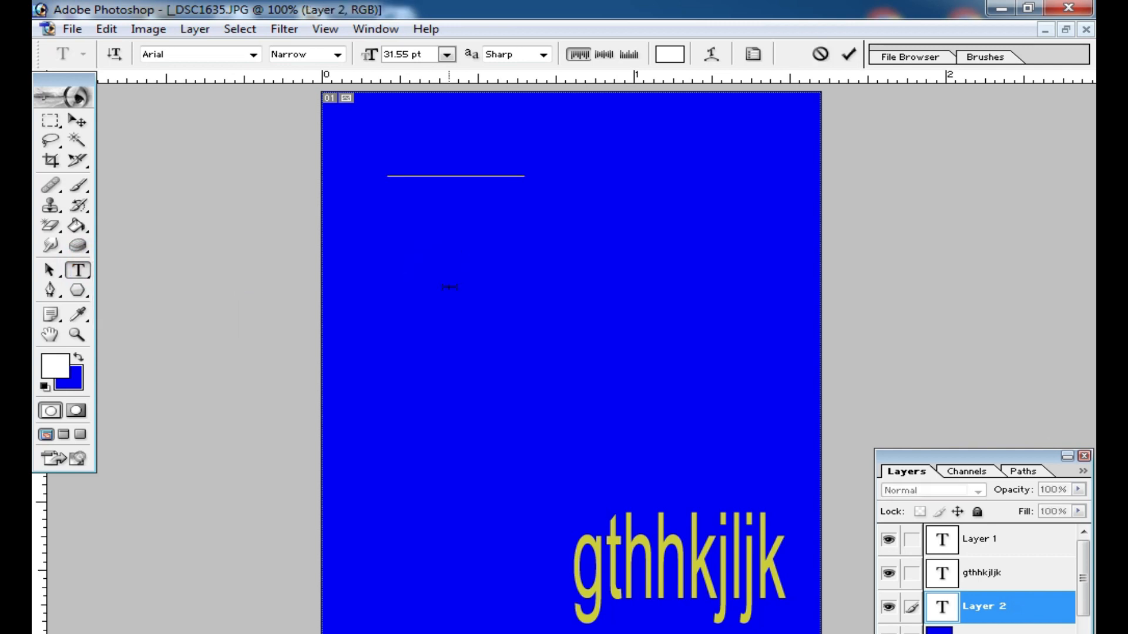
pyautogui.write('ghdf')
pyautogui.moveTo(82, 276); pyautogui.dragTo(144, 273)
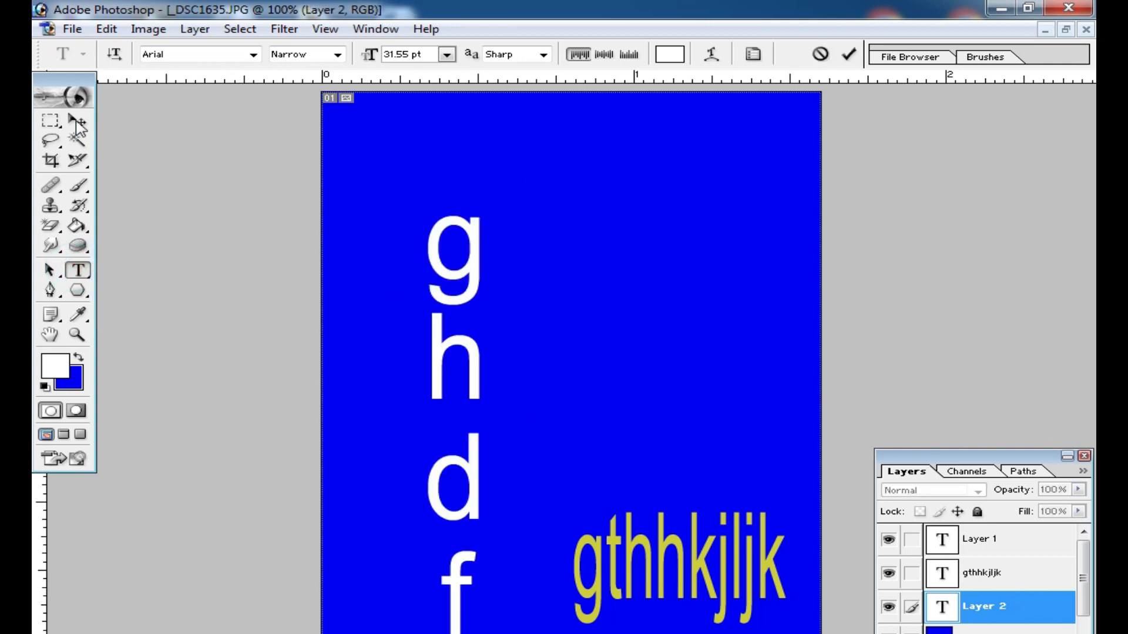
pyautogui.click(76, 122)
# Step: Add the white horizontal text "fdfghgh" beside the top of the vertical letters with the Horizontal Type Tool
pyautogui.click(78, 270)
pyautogui.click(546, 246)
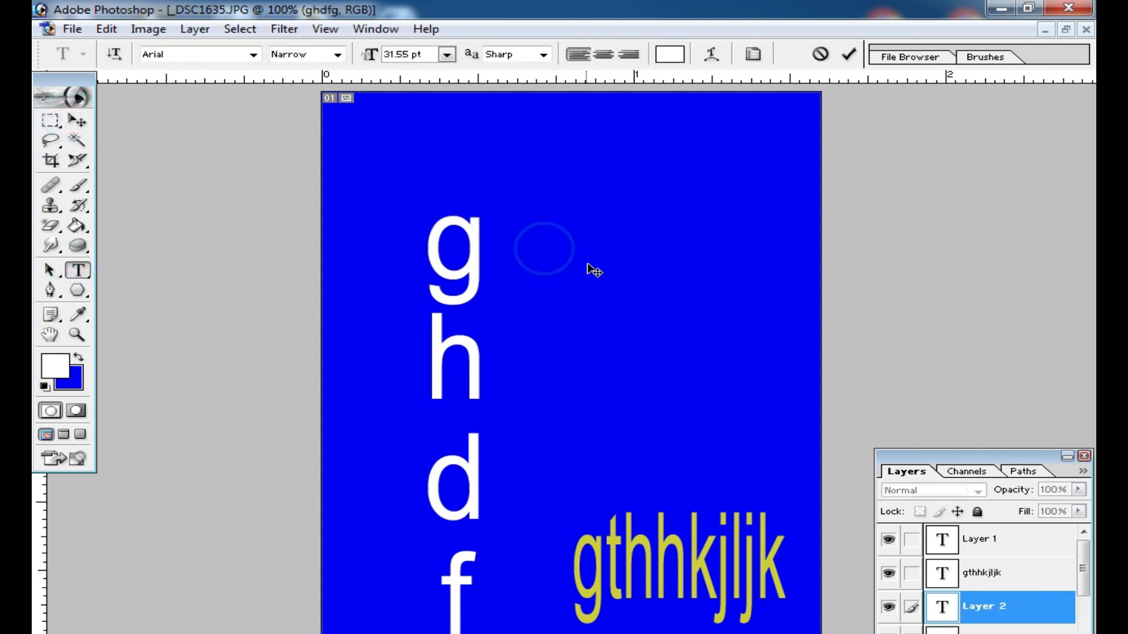
pyautogui.write('fdfghgh')
pyautogui.click(77, 120)
# Step: Create a "ghfgf" selection below "fdfghgh" with the Horizontal Type Mask Tool and move it fully inside the canvas
pyautogui.moveTo(77, 270); pyautogui.dragTo(172, 306)
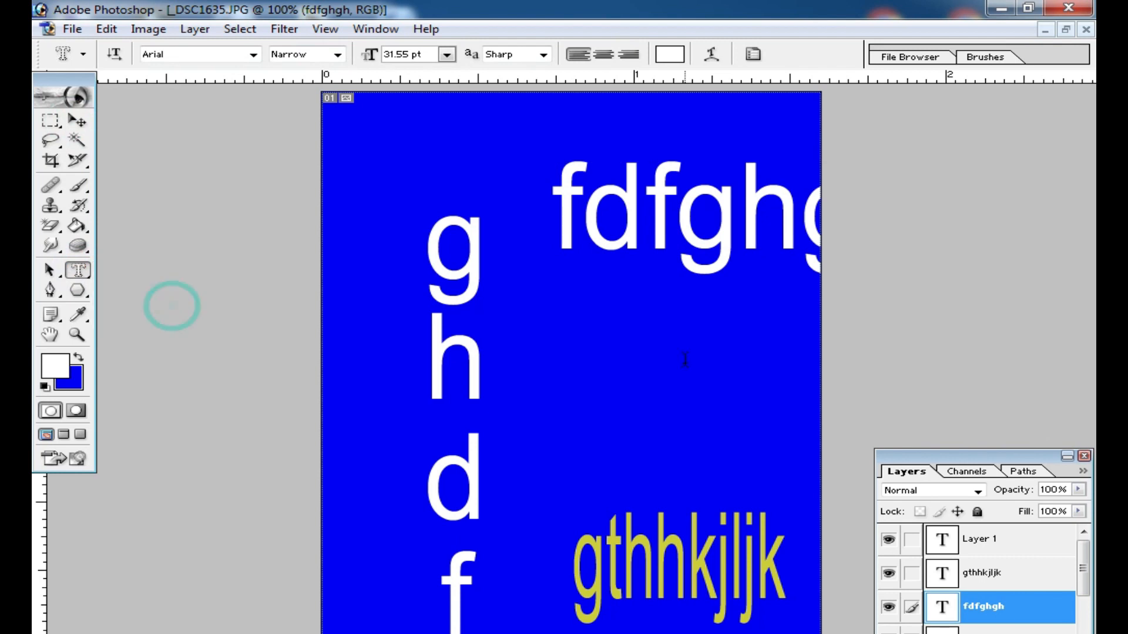
pyautogui.click(562, 376)
pyautogui.write('ghfgf')
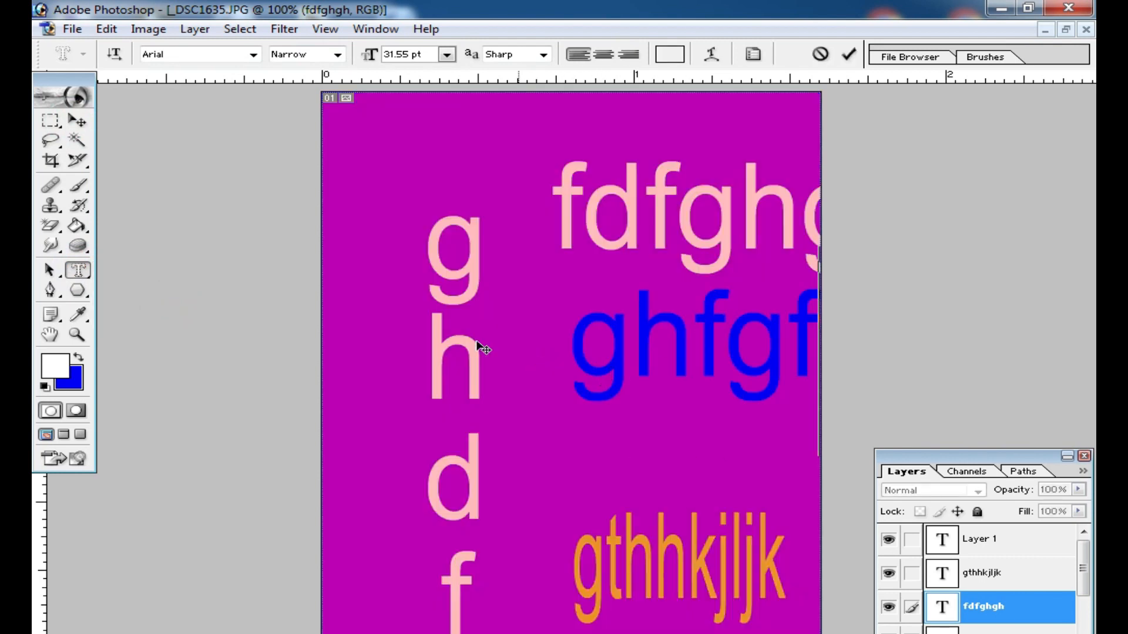
pyautogui.click(85, 124)
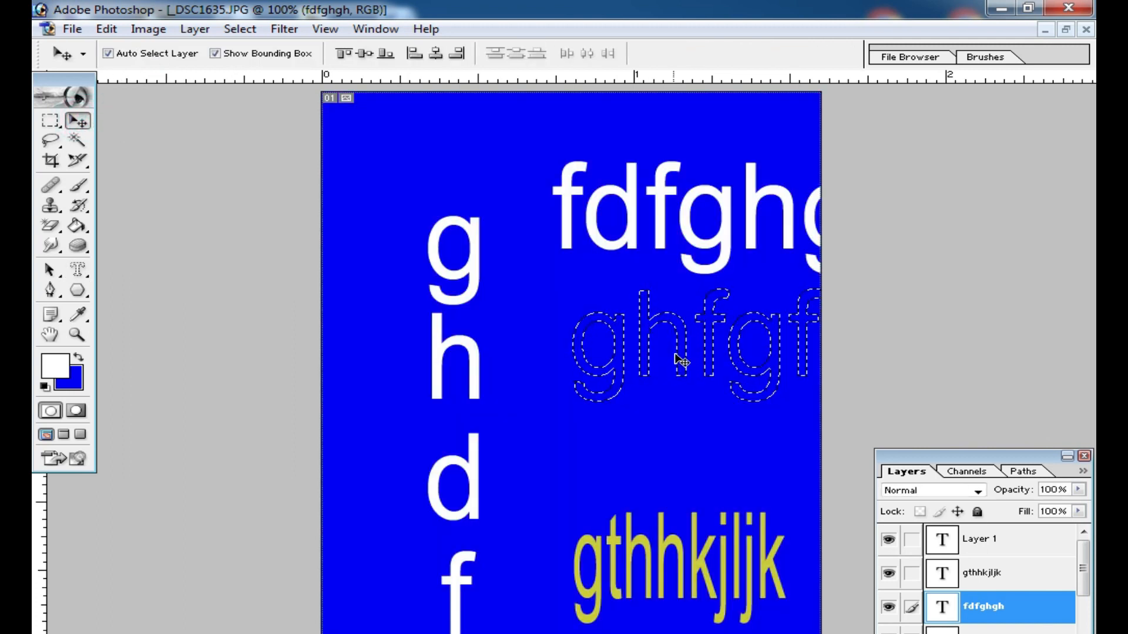
pyautogui.moveTo(701, 325); pyautogui.dragTo(643, 331)
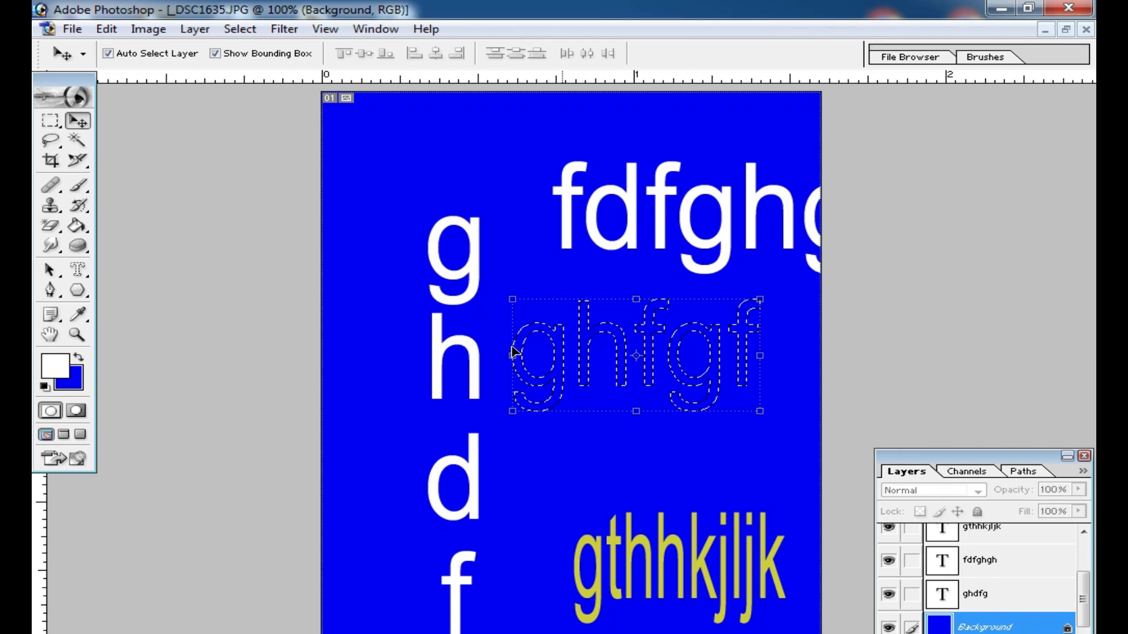
# Step: Place a copy of the "ghfgf" selection on the woman's portrait and reposition it over her hair
pyautogui.hotkey('ctrl', 'n')
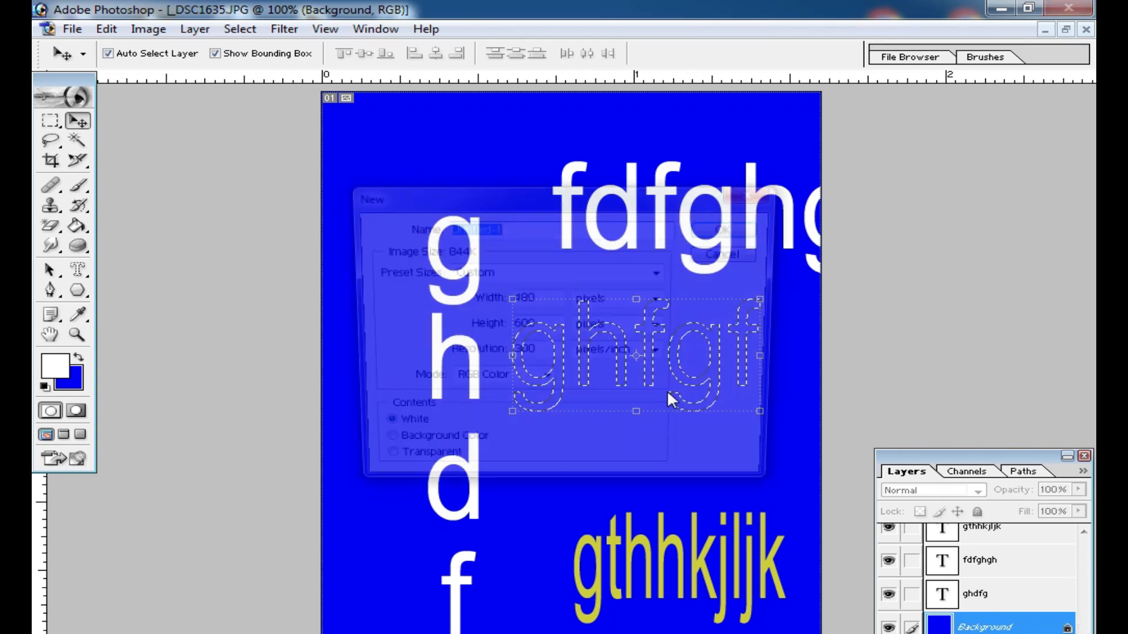
pyautogui.click(733, 253)
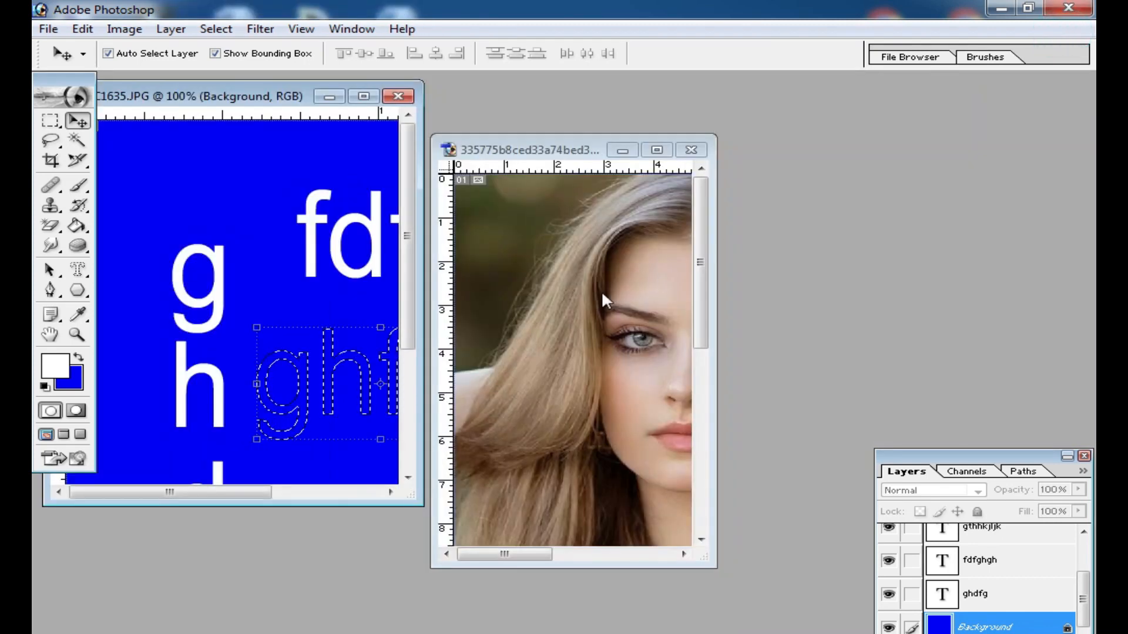
pyautogui.moveTo(334, 358); pyautogui.dragTo(479, 361)
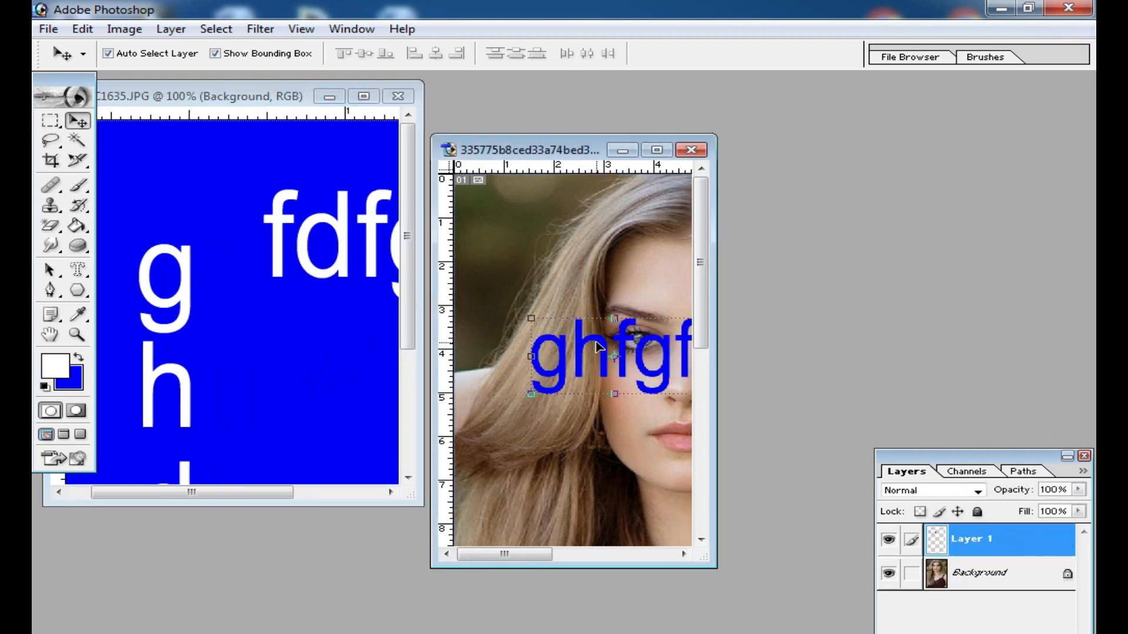
pyautogui.moveTo(598, 346); pyautogui.dragTo(551, 360)
pyautogui.click(552, 254)
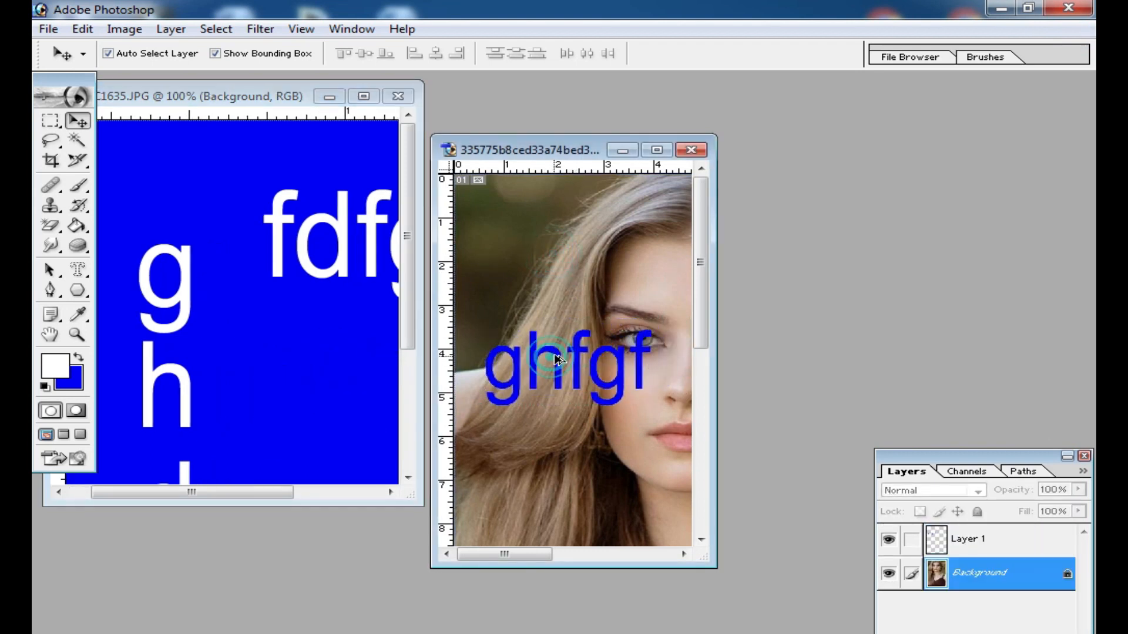
# Step: Undo the transfer of "ghfgf" to the woman's portrait and maximize the blue image's window again
pyautogui.hotkey('ctrl', 'alt', 'z')
pyautogui.hotkey('ctrl', 'alt', 'z')
pyautogui.click(298, 349)
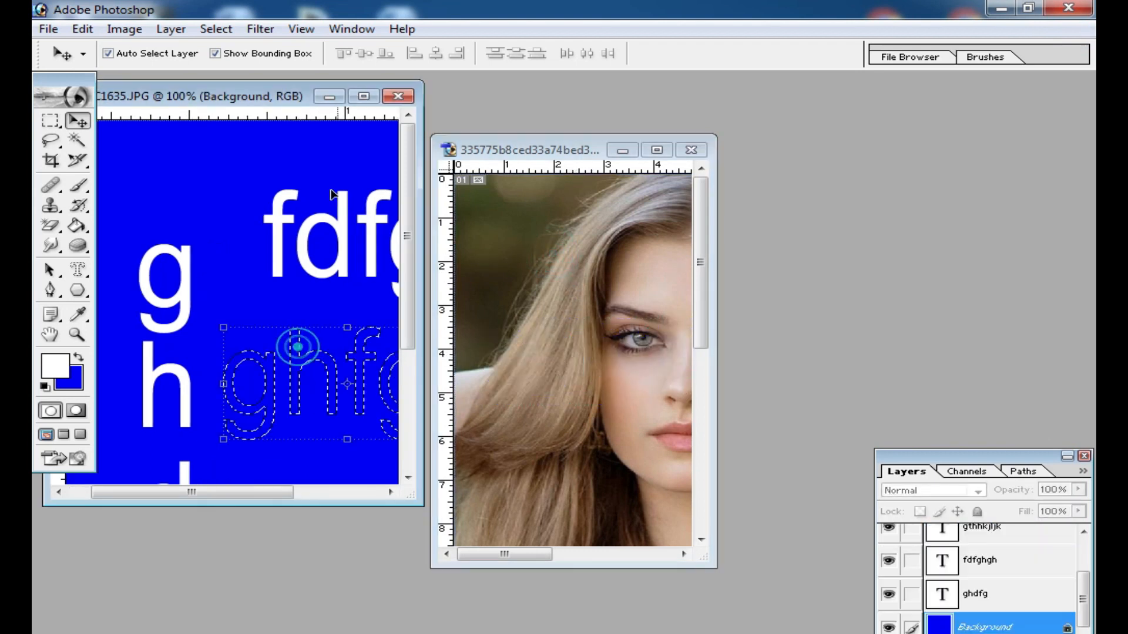
pyautogui.doubleClick(280, 112)
pyautogui.click(562, 355)
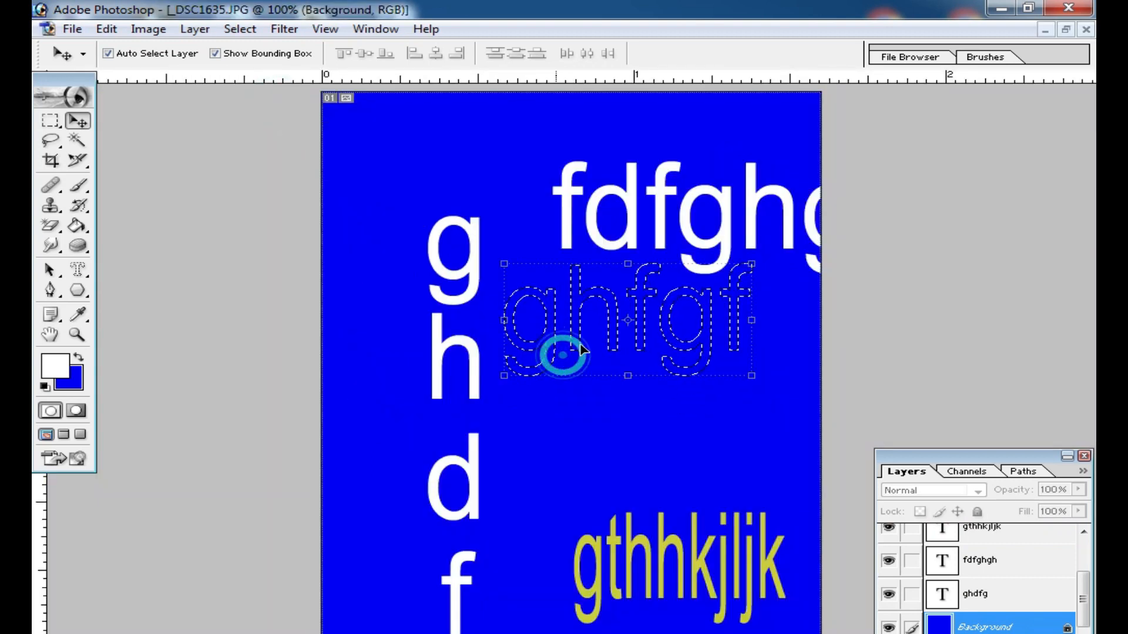
# Step: Hide the Background layer to inspect the "ghfgf" selection and show the layer again
pyautogui.click(888, 625)
pyautogui.click(595, 305)
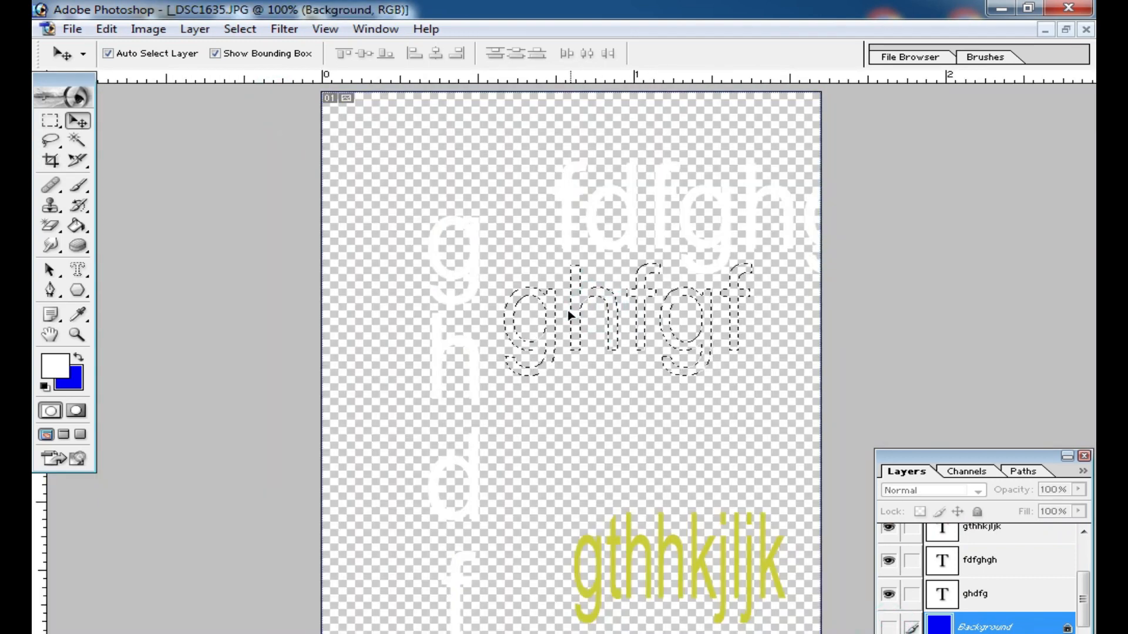
pyautogui.click(889, 625)
pyautogui.click(617, 366)
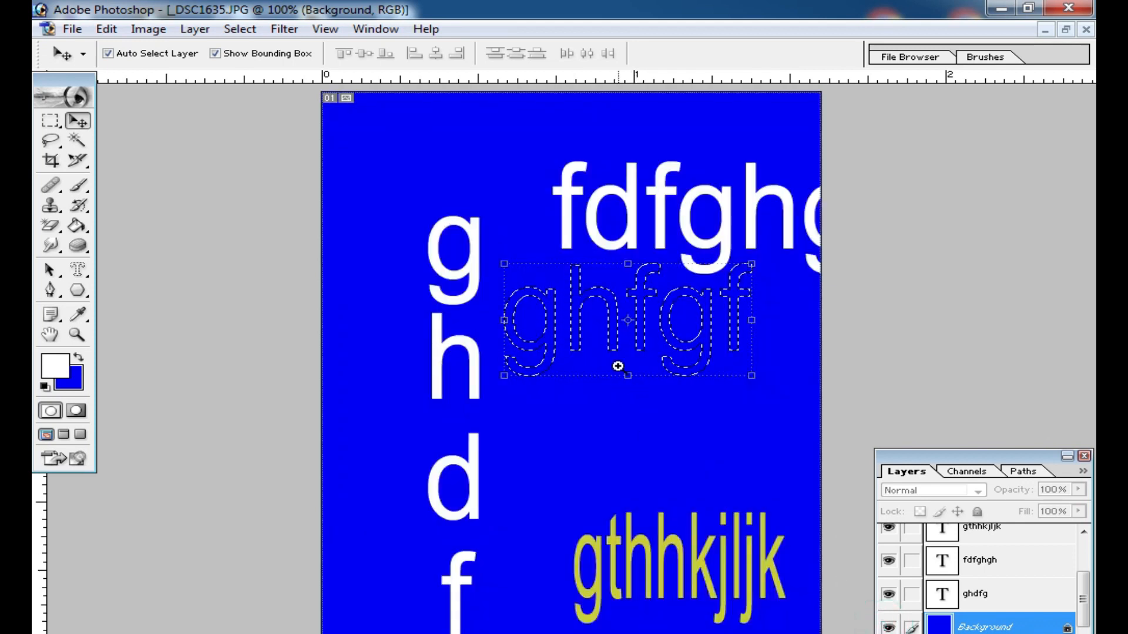
# Step: Deselect "ghfgf" with the Rectangular Marquee Tool and try the Magic Wand at tolerance 44 on the vertical letter g
pyautogui.click(54, 122)
pyautogui.click(272, 123)
pyautogui.keyDown('ctrl'); pyautogui.click(622, 255); pyautogui.keyUp('ctrl')
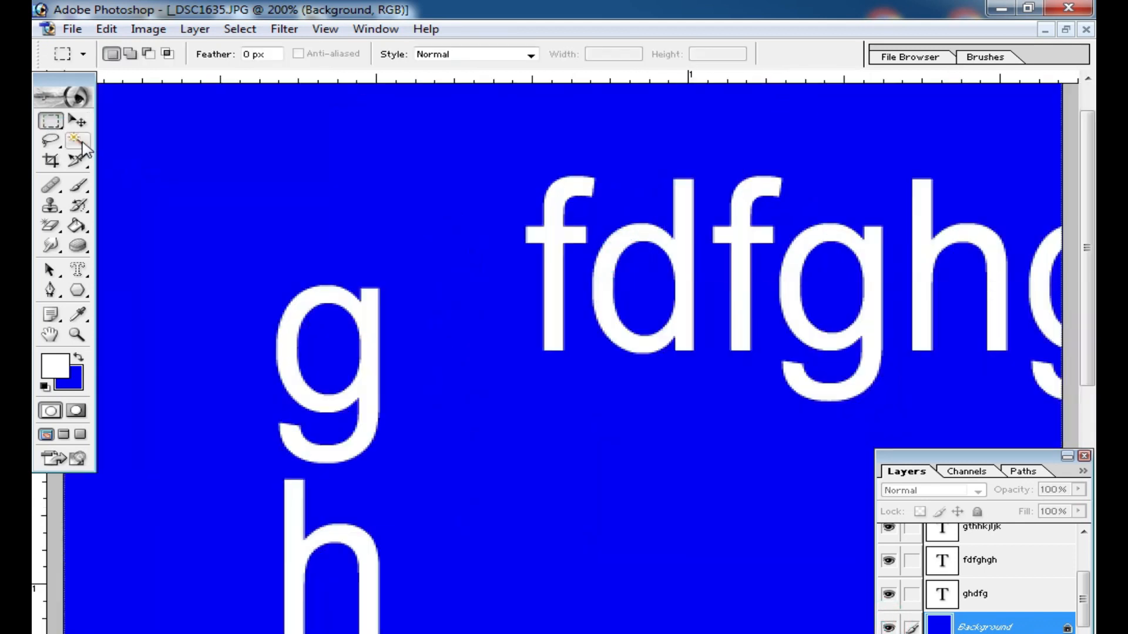
pyautogui.click(77, 141)
pyautogui.click(367, 311)
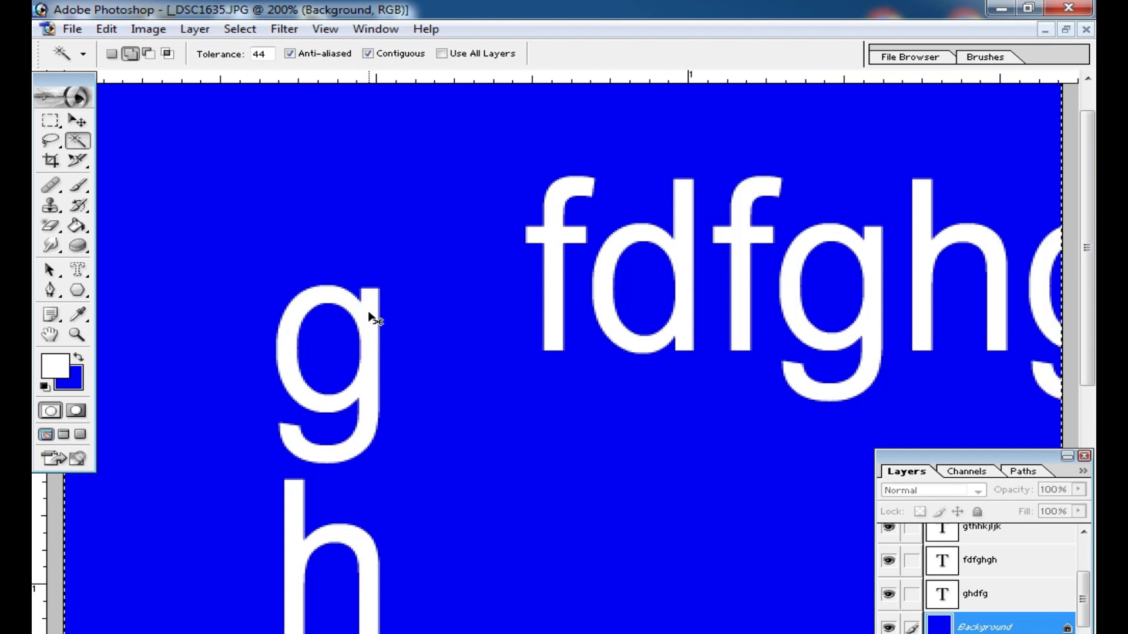
# Step: Merge all visible layers into the Background and select the vertical letter g with the Magic Wand
pyautogui.hotkey('ctrl', 'shift', 'e')
pyautogui.click(370, 312)
pyautogui.click(363, 330)
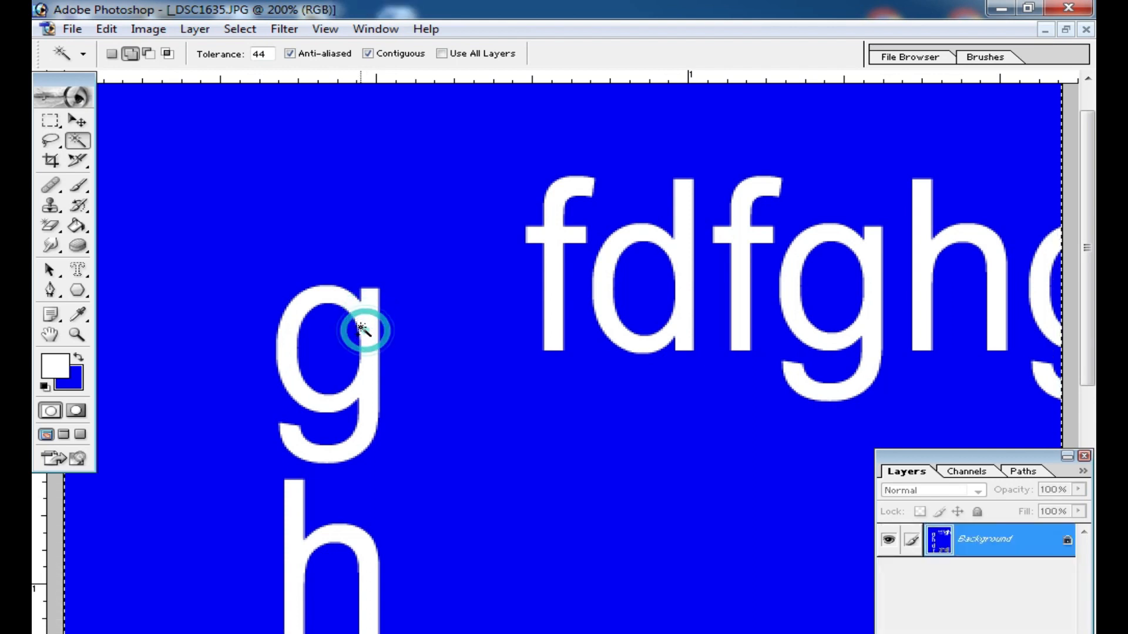
pyautogui.keyDown('alt'); pyautogui.click(493, 445); pyautogui.keyUp('alt')
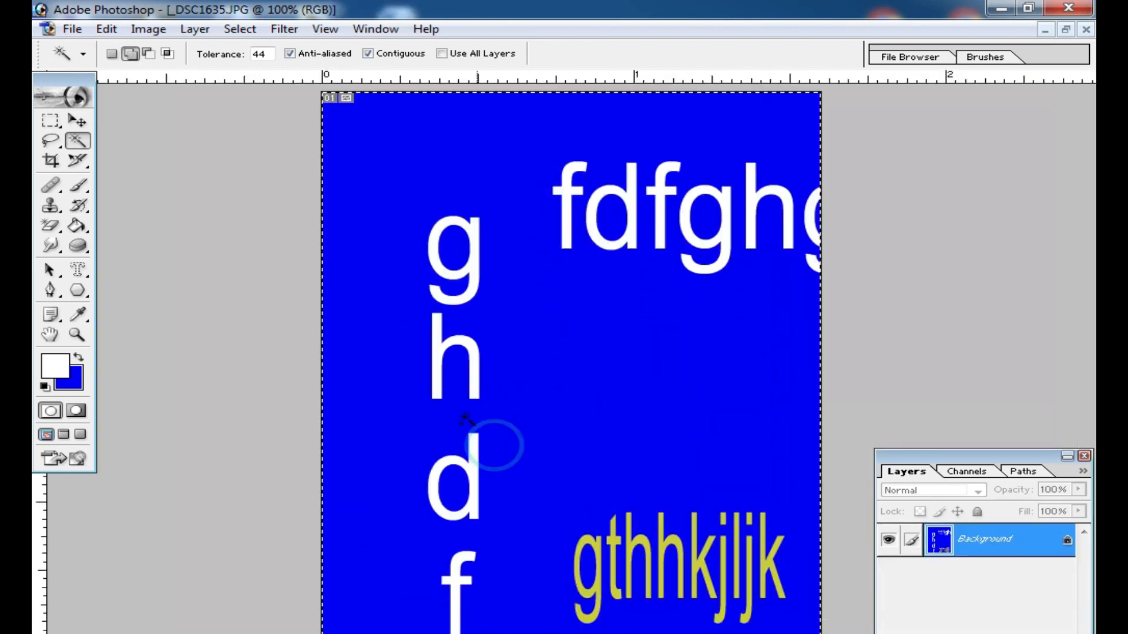
pyautogui.click(468, 275)
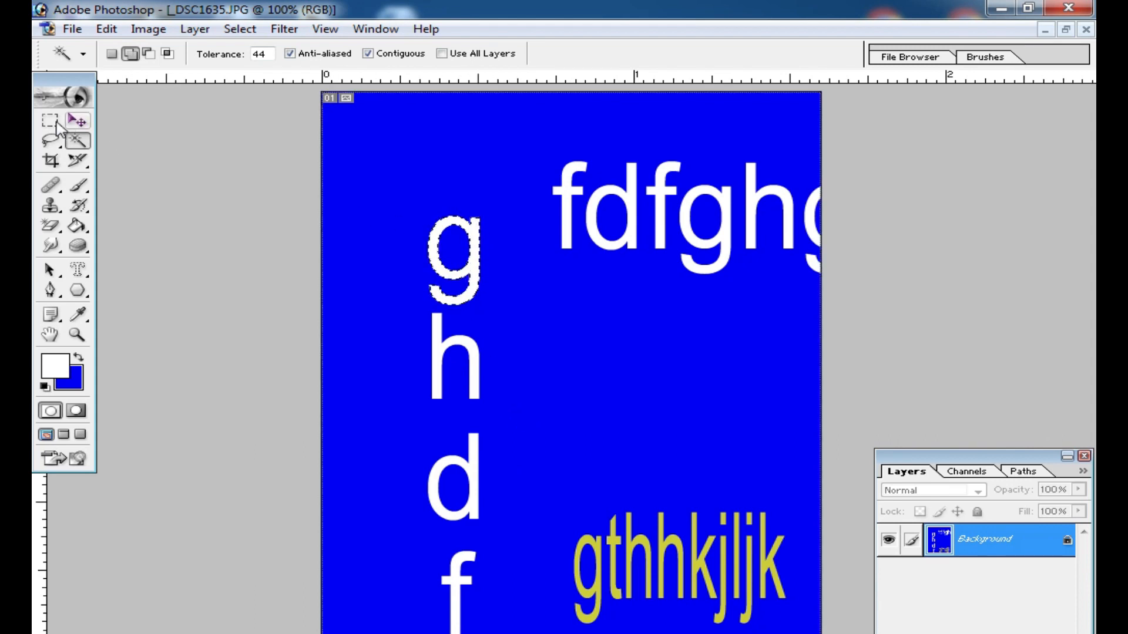
# Step: Shift the selection outline off the letter g with the Rectangular Marquee Tool and deselect it
pyautogui.click(53, 121)
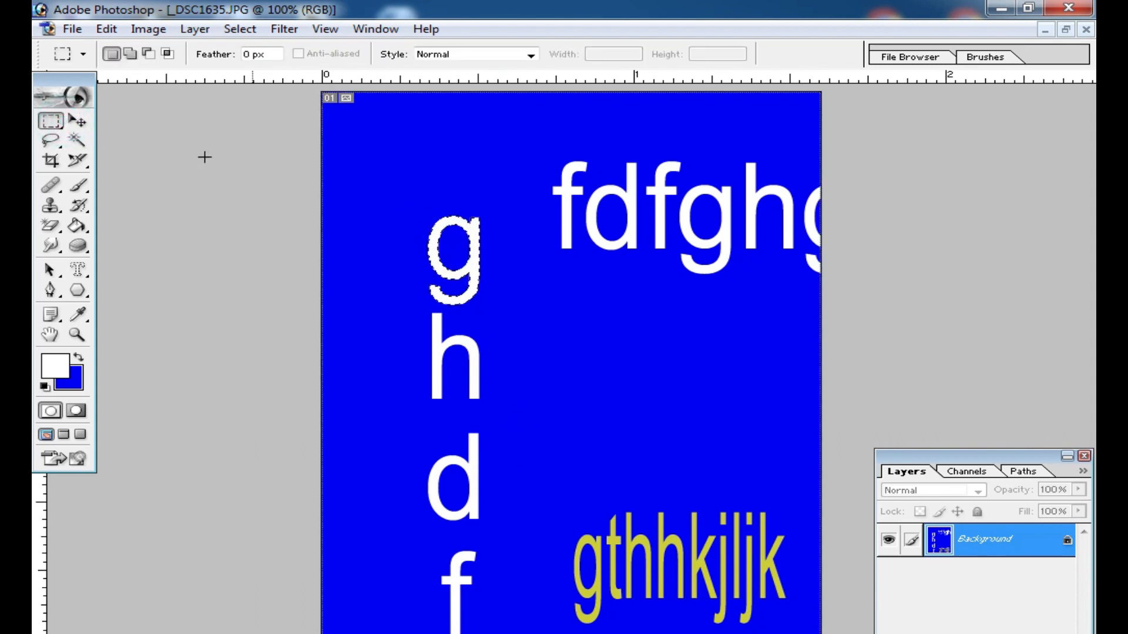
pyautogui.moveTo(475, 264); pyautogui.dragTo(614, 345)
pyautogui.click(671, 318)
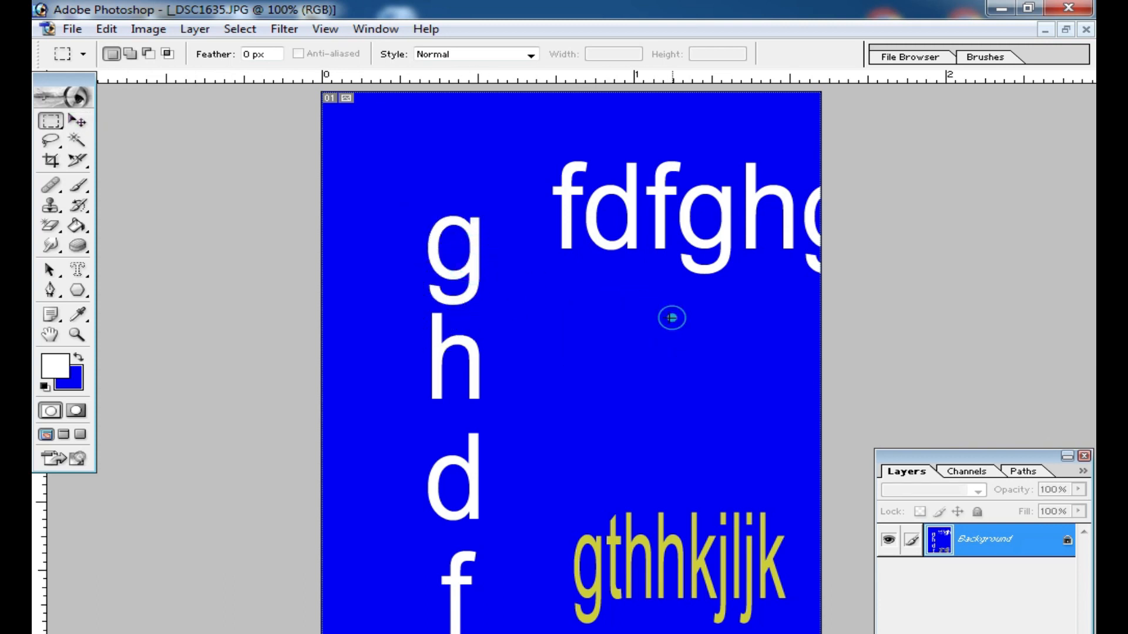
# Step: Create a "fgdfg" selection below "fdfghgh" with the Horizontal Type Mask Tool
pyautogui.click(83, 266)
pyautogui.click(142, 306)
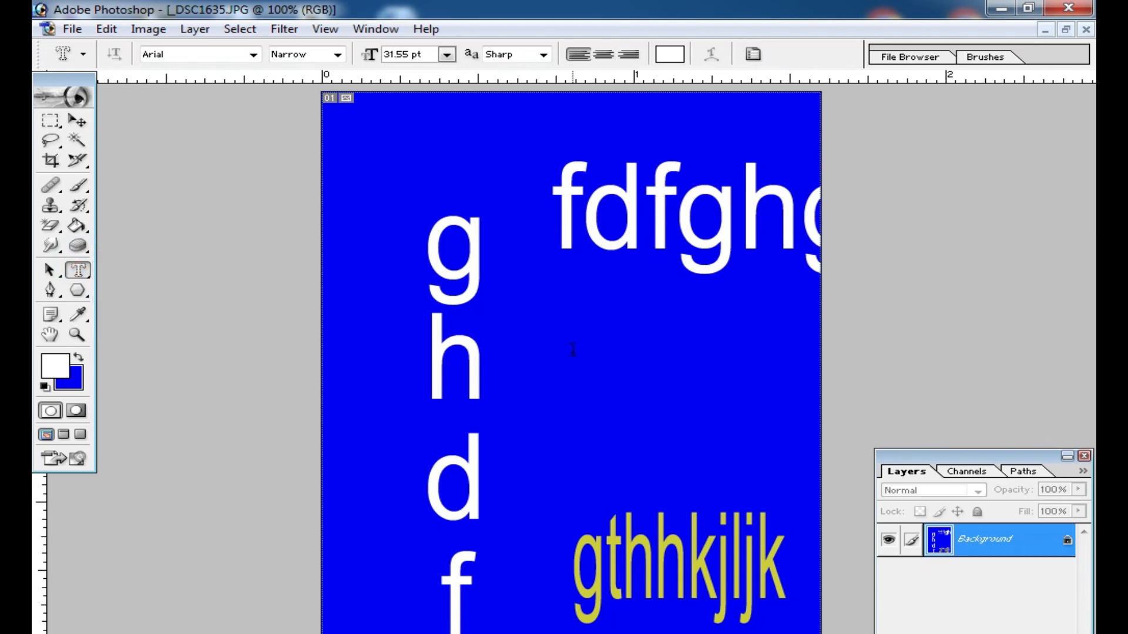
pyautogui.click(572, 350)
pyautogui.write('fgdfg')
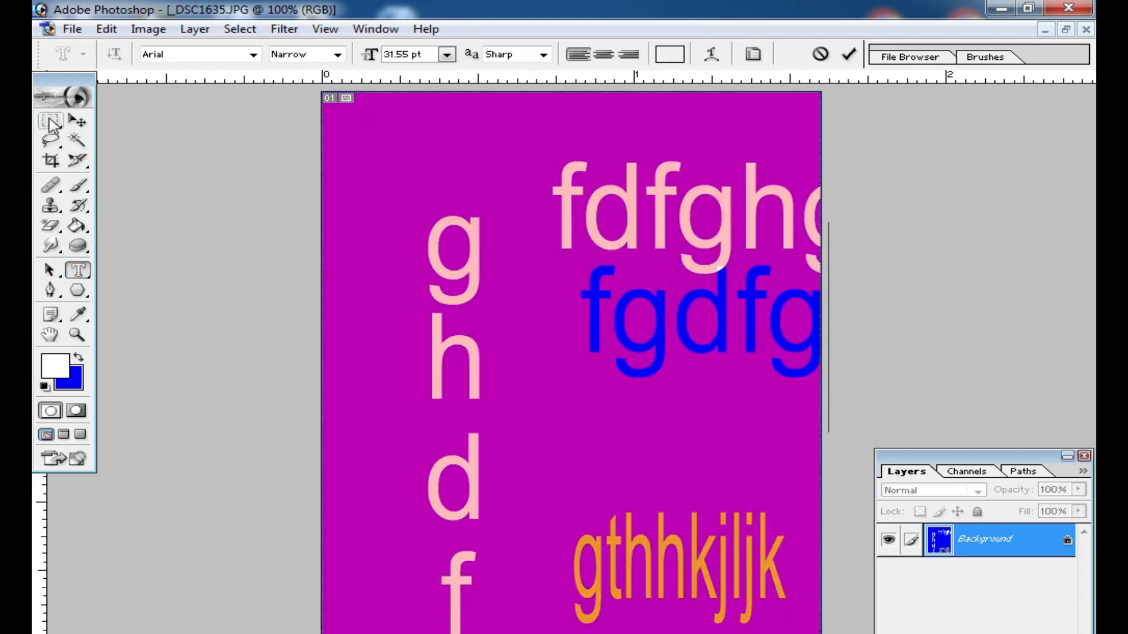
pyautogui.click(51, 121)
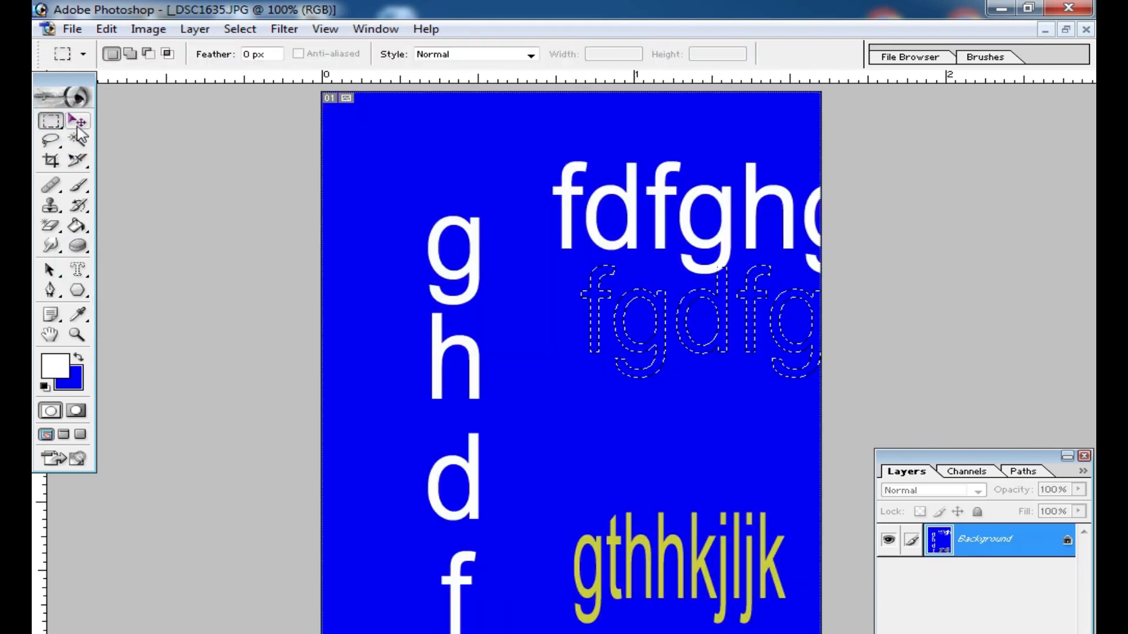
# Step: Move the "fgdfg" selection's pixels across the vertical letters g and h, and switch to the Horizontal Type Tool
pyautogui.click(77, 123)
pyautogui.click(605, 286)
pyautogui.press('Return')
pyautogui.moveTo(597, 302); pyautogui.dragTo(430, 295)
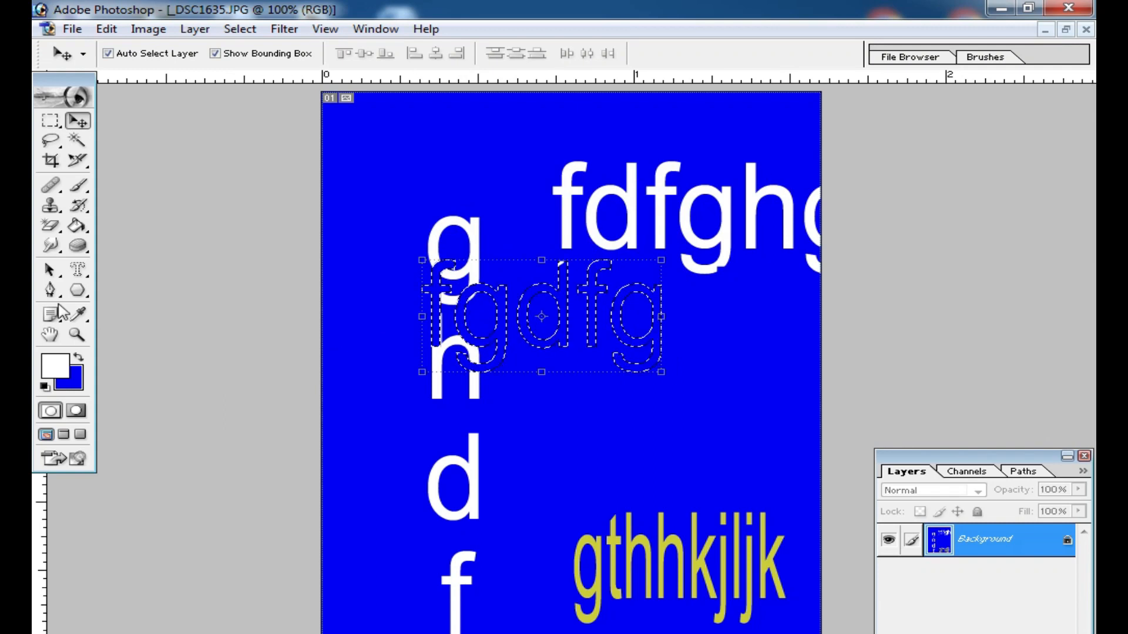
pyautogui.click(77, 269)
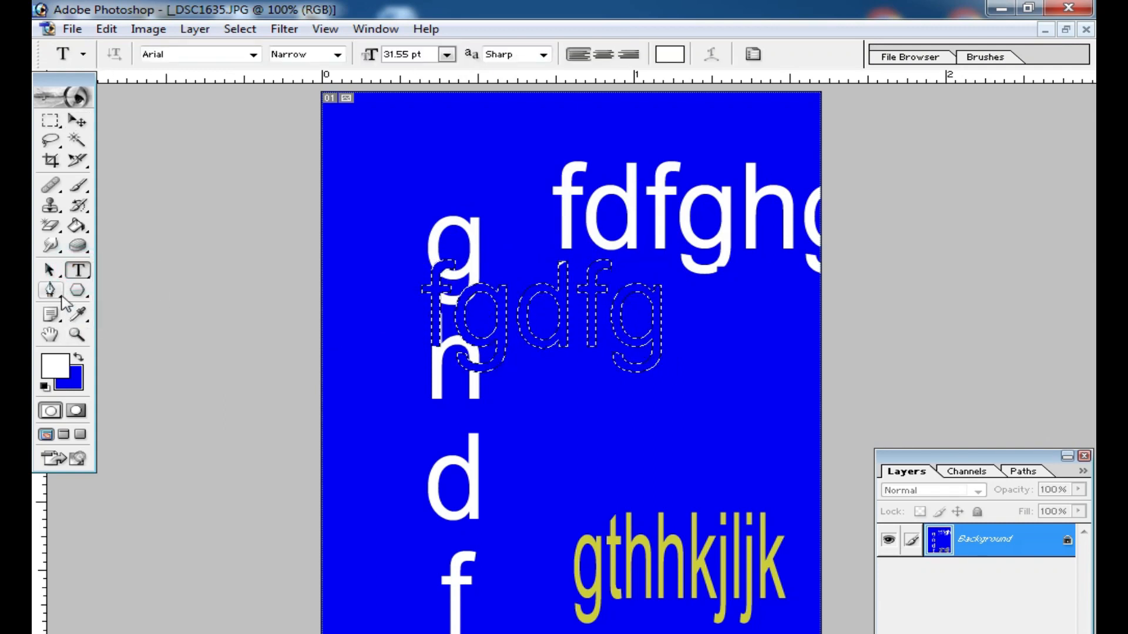
# Step: Switch to the Pen Tool and open the portrait photo's document in a maximized window
pyautogui.click(50, 289)
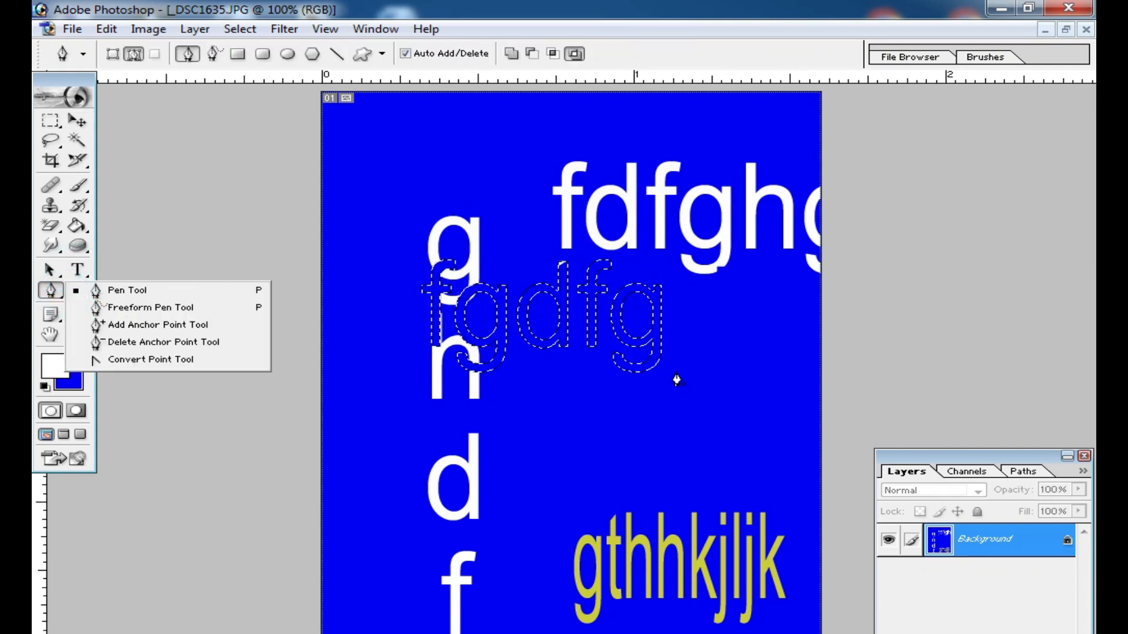
pyautogui.click(1065, 29)
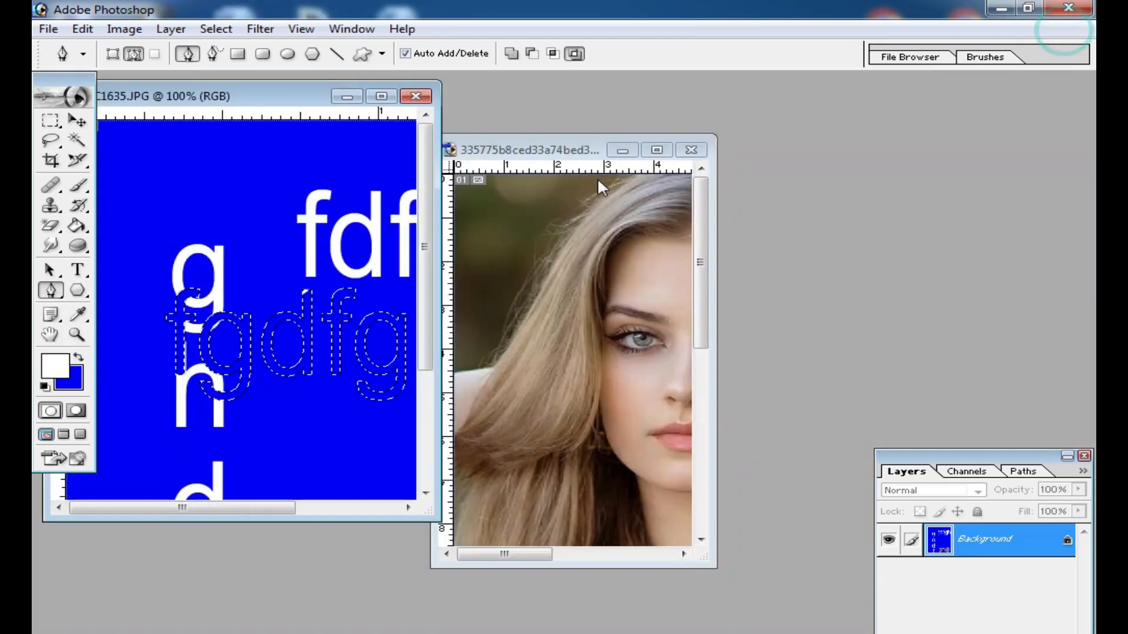
pyautogui.doubleClick(554, 151)
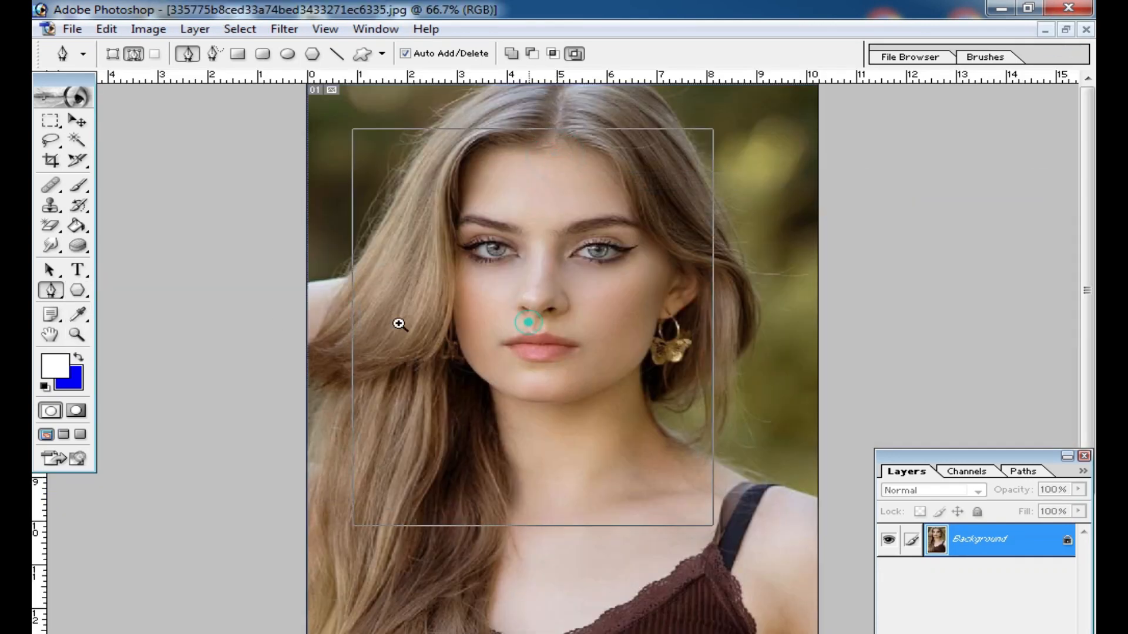
pyautogui.keyDown('ctrl'); pyautogui.click(528, 322); pyautogui.keyUp('ctrl')
pyautogui.keyDown('ctrl'); pyautogui.click(277, 323); pyautogui.keyUp('ctrl')
pyautogui.keyDown('ctrl'); pyautogui.keyDown('alt'); pyautogui.click(317, 328); pyautogui.keyUp('alt'); pyautogui.keyUp('ctrl')
pyautogui.keyDown('ctrl'); pyautogui.keyDown('alt'); pyautogui.click(682, 262); pyautogui.keyUp('alt'); pyautogui.keyUp('ctrl')
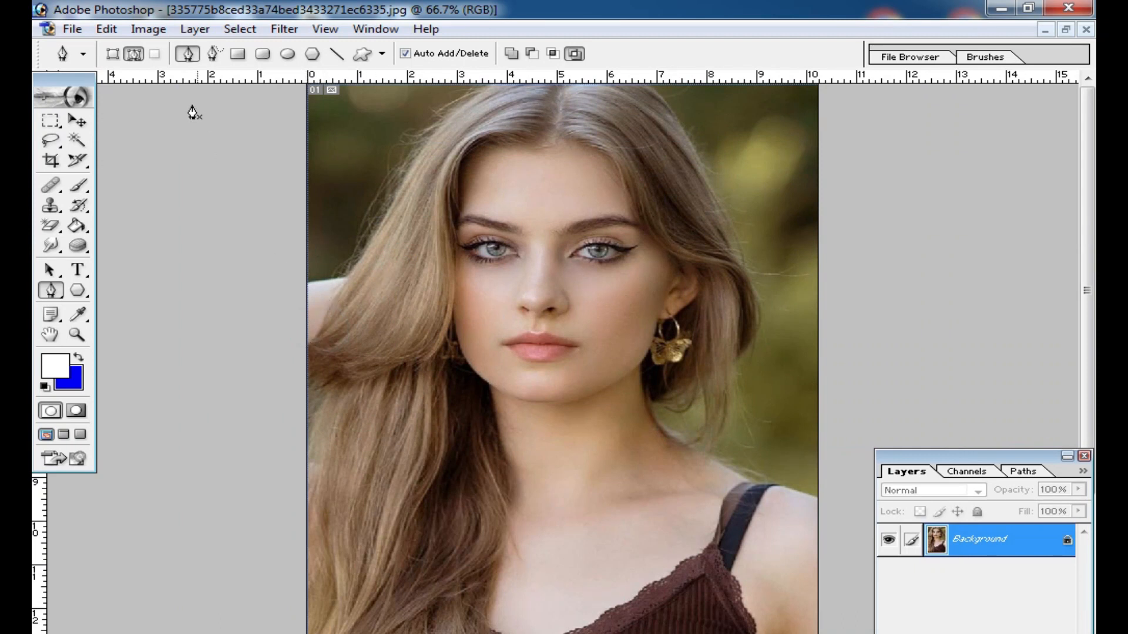
# Step: With the Pen Tool set to Paths, trace the hair outline from the photo's left edge up to the crown
pyautogui.click(112, 54)
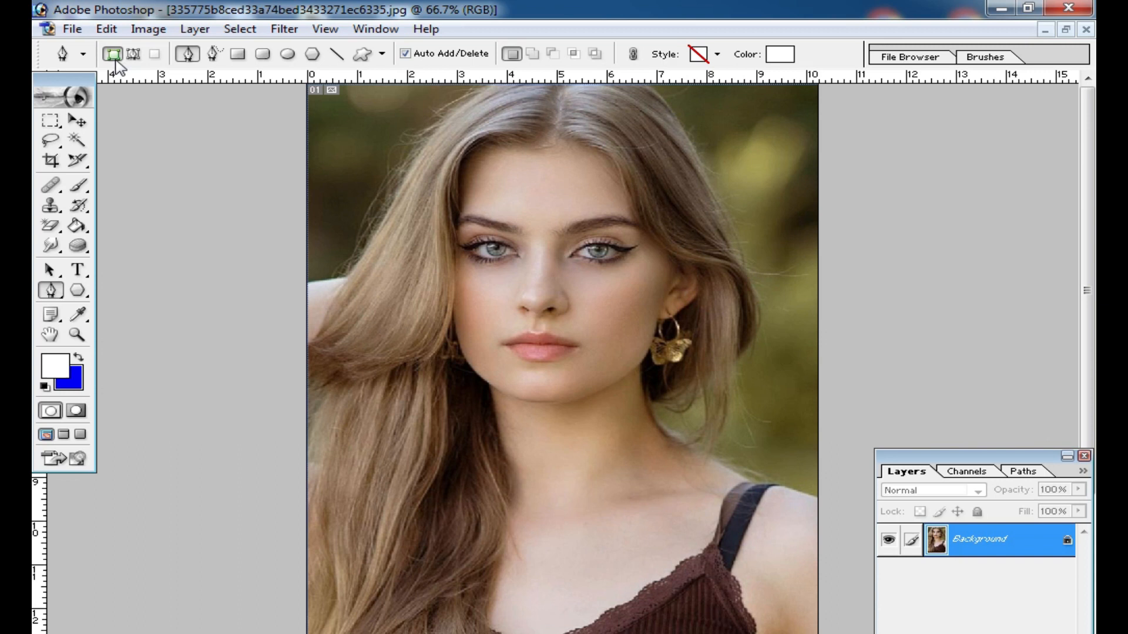
pyautogui.click(133, 55)
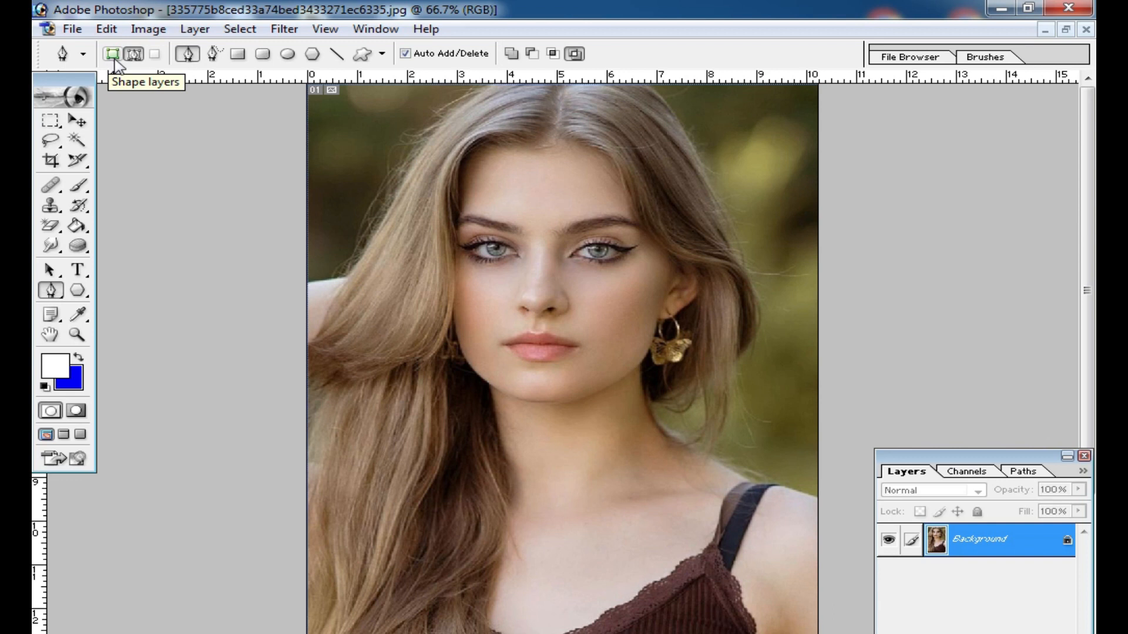
pyautogui.click(132, 53)
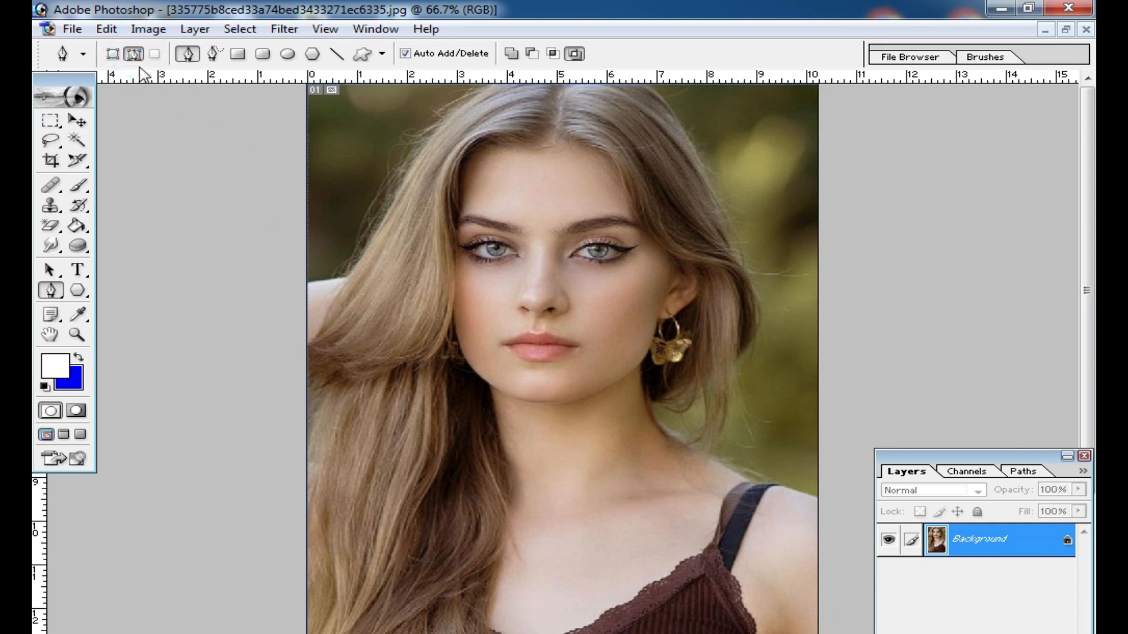
pyautogui.moveTo(308, 347); pyautogui.dragTo(343, 300)
pyautogui.click(377, 217)
pyautogui.click(399, 173)
pyautogui.click(427, 138)
pyautogui.click(456, 106)
pyautogui.click(481, 92)
pyautogui.click(566, 85)
pyautogui.keyDown('ctrl'); pyautogui.keyDown('alt'); pyautogui.click(637, 310); pyautogui.keyUp('alt'); pyautogui.keyUp('ctrl')
pyautogui.keyDown('ctrl'); pyautogui.keyDown('alt'); pyautogui.click(640, 208); pyautogui.keyUp('alt'); pyautogui.keyUp('ctrl')
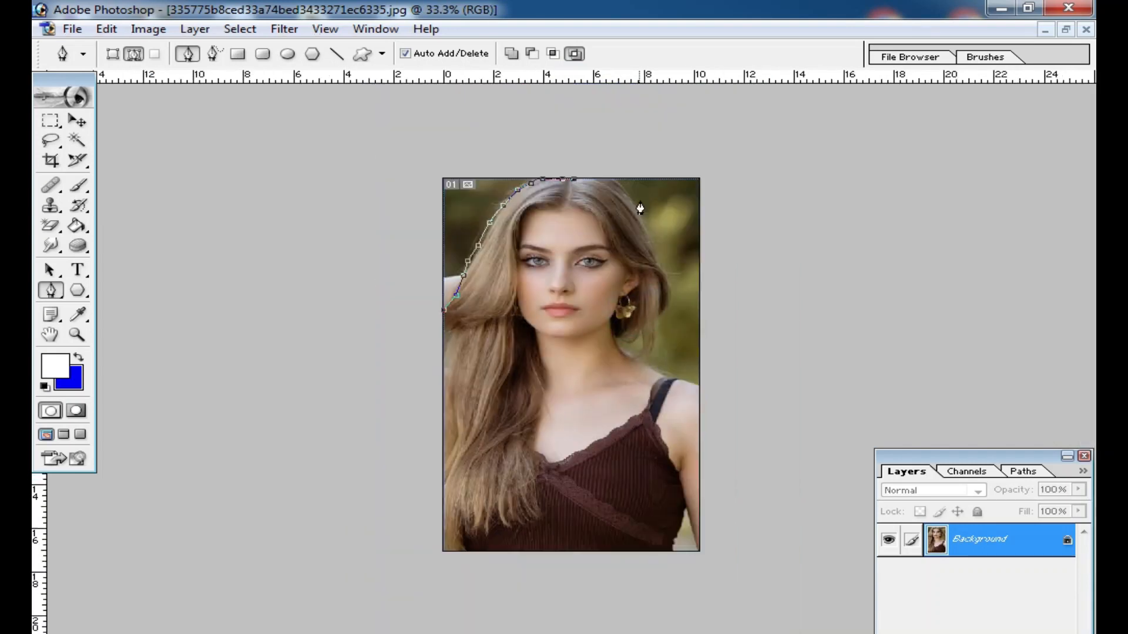
# Step: Continue the path down the opposite side of the hair and close it around the background outside the canvas
pyautogui.click(638, 209)
pyautogui.click(648, 238)
pyautogui.click(665, 278)
pyautogui.click(664, 300)
pyautogui.moveTo(817, 261); pyautogui.dragTo(784, 137)
pyautogui.moveTo(650, 85); pyautogui.dragTo(412, 110)
pyautogui.moveTo(324, 169); pyautogui.dragTo(325, 259)
pyautogui.moveTo(352, 305); pyautogui.dragTo(400, 327)
pyautogui.click(443, 310)
# Step: Make a selection from the closed path and fill it with the blue background color
pyautogui.rightClick(465, 235)
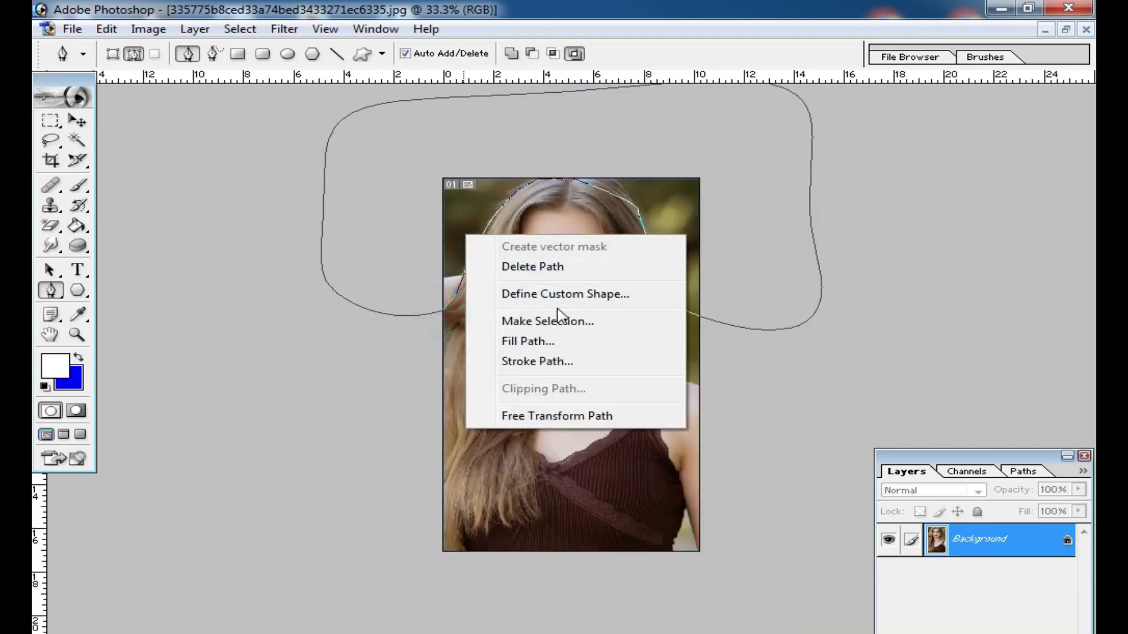
pyautogui.click(563, 324)
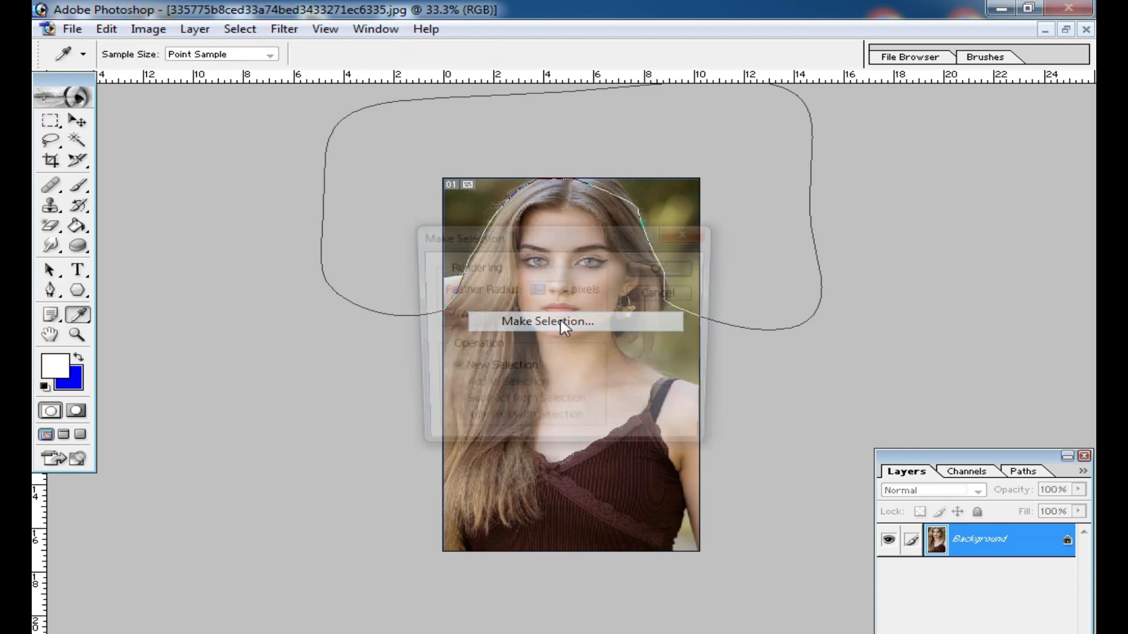
pyautogui.click(683, 273)
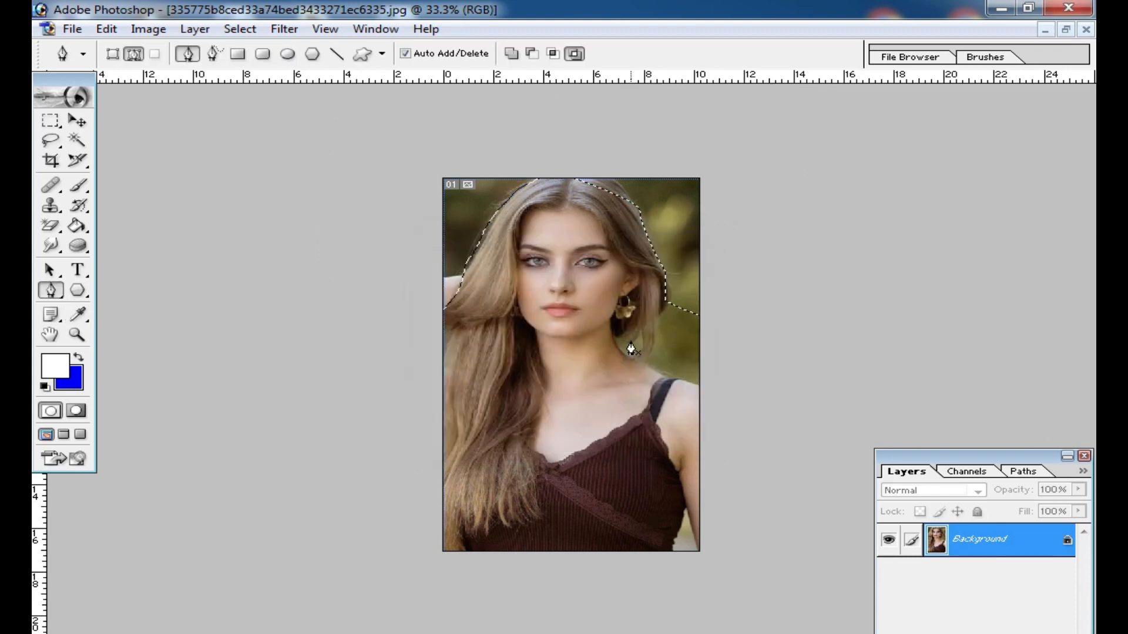
pyautogui.hotkey('ctrl', 'BackSpace')
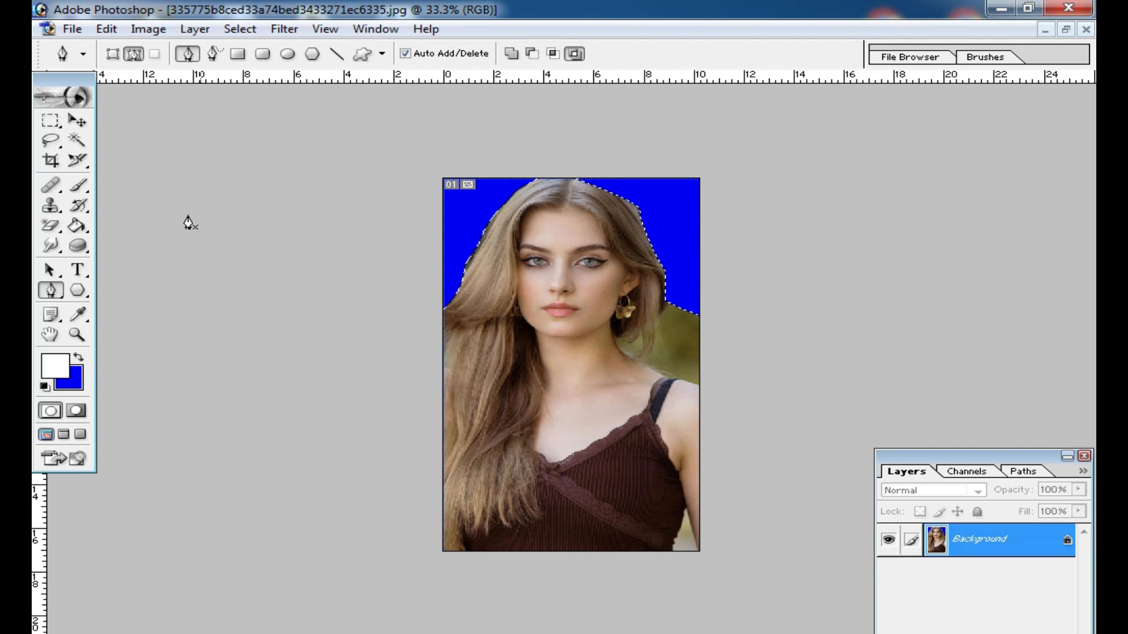
# Step: Undo the blue fill and deselect the background area around the head
pyautogui.click(50, 121)
pyautogui.hotkey('ctrl', 'd')
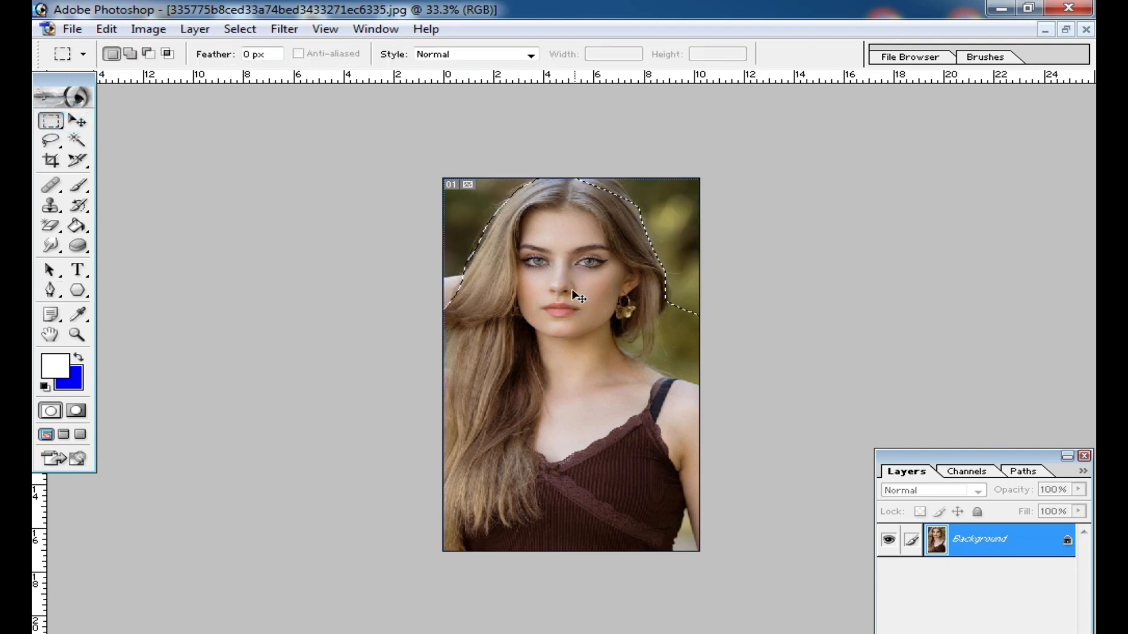
pyautogui.hotkey('ctrl', '+')
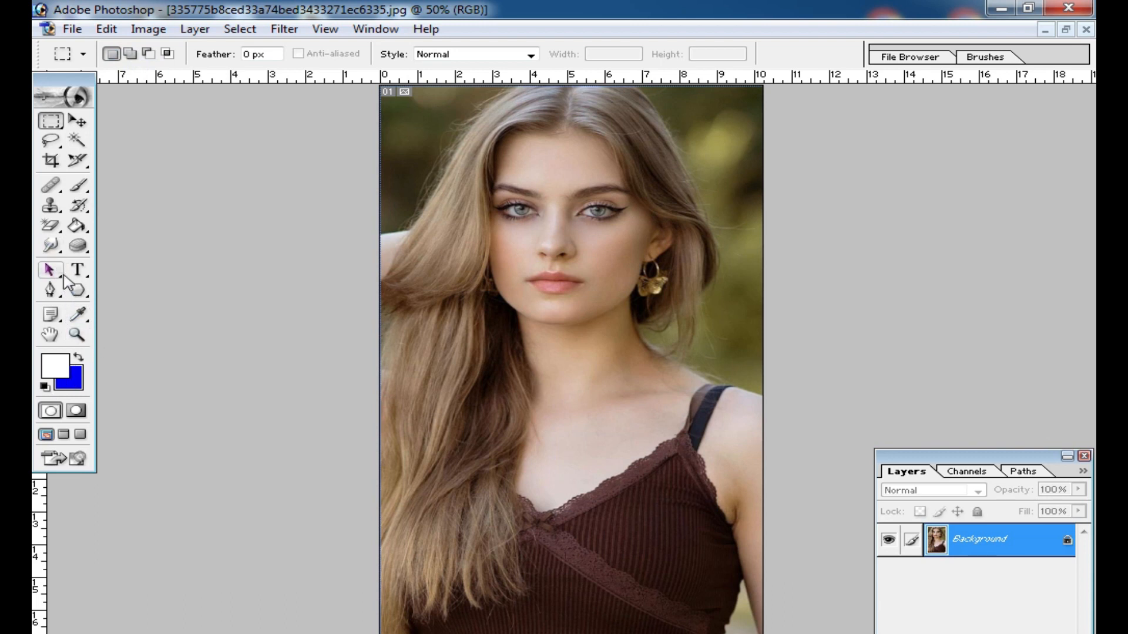
# Step: Draw a rounded white shape layer over the chin and neck with the Pen Tool in Shape layers mode
pyautogui.click(50, 289)
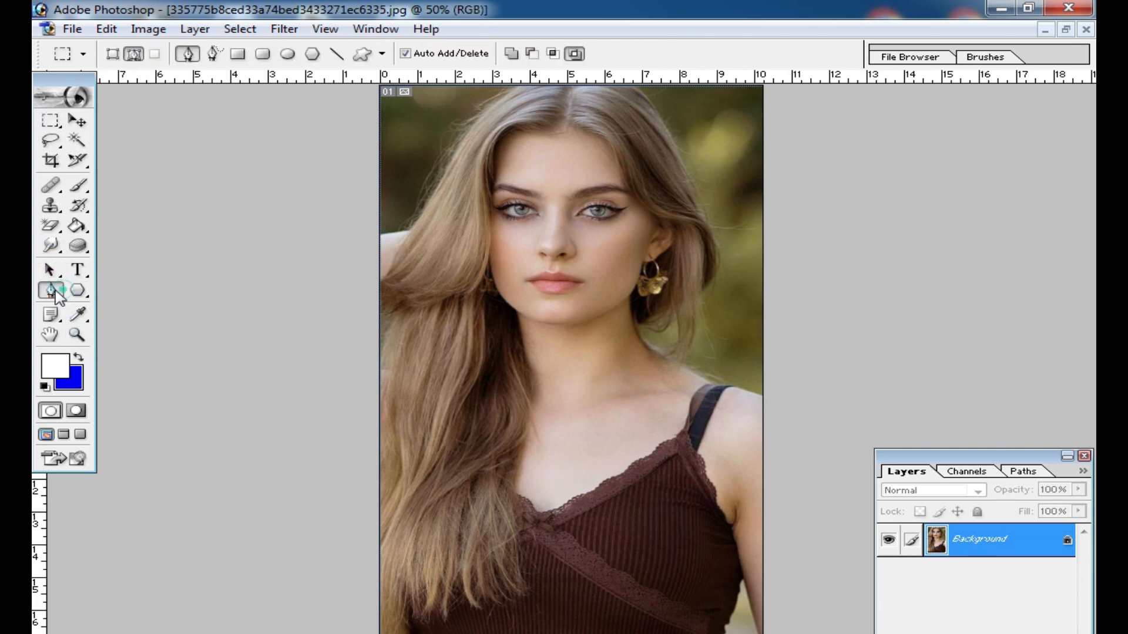
pyautogui.click(112, 55)
pyautogui.moveTo(529, 407); pyautogui.dragTo(558, 410)
pyautogui.moveTo(621, 389)
pyautogui.mouseDown()
pyautogui.moveTo(641, 363)
pyautogui.moveTo(650, 309)
pyautogui.mouseUp()
pyautogui.moveTo(632, 280); pyautogui.dragTo(539, 269)
pyautogui.moveTo(514, 285); pyautogui.dragTo(494, 301)
pyautogui.moveTo(474, 349); pyautogui.dragTo(476, 369)
pyautogui.moveTo(494, 384); pyautogui.dragTo(506, 391)
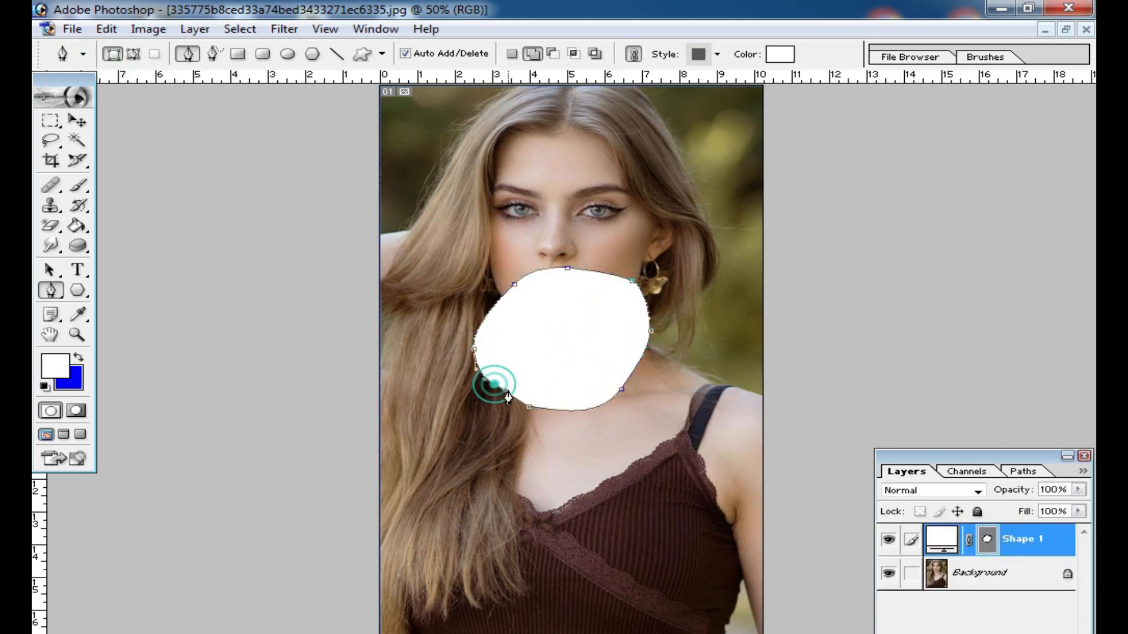
# Step: Undo every point of the white shape over the chin and neck
pyautogui.hotkey('ctrl', 'alt', 'z')
pyautogui.hotkey('ctrl', 'alt', 'z')
pyautogui.hotkey('ctrl', 'alt', 'z')
pyautogui.hotkey('ctrl', 'alt', 'z')
pyautogui.hotkey('ctrl', 'alt', 'z')
pyautogui.hotkey('ctrl', 'alt', 'z')
pyautogui.hotkey('ctrl', 'alt', 'z')
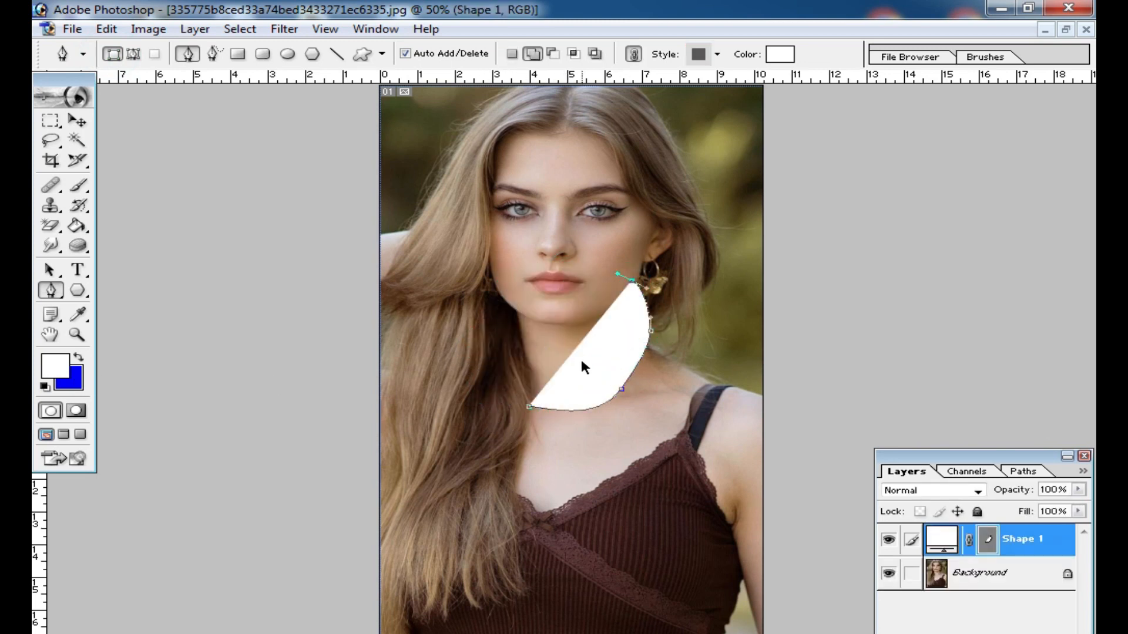
pyautogui.hotkey('ctrl', 'alt', 'z')
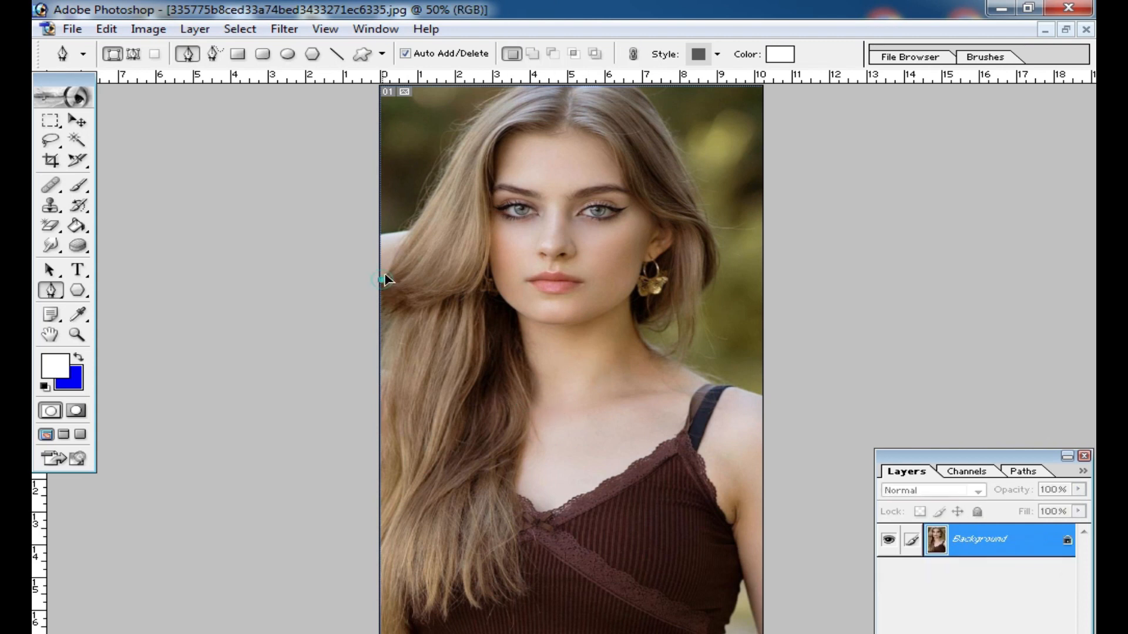
# Step: Draw a white shape layer along the hair outline from the photo's left edge over the crown to the opposite side
pyautogui.moveTo(381, 280); pyautogui.dragTo(384, 273)
pyautogui.moveTo(413, 229); pyautogui.dragTo(417, 219)
pyautogui.moveTo(446, 172); pyautogui.dragTo(453, 158)
pyautogui.moveTo(498, 103); pyautogui.dragTo(508, 94)
pyautogui.click(528, 87)
pyautogui.click(571, 87)
pyautogui.moveTo(668, 126); pyautogui.dragTo(670, 128)
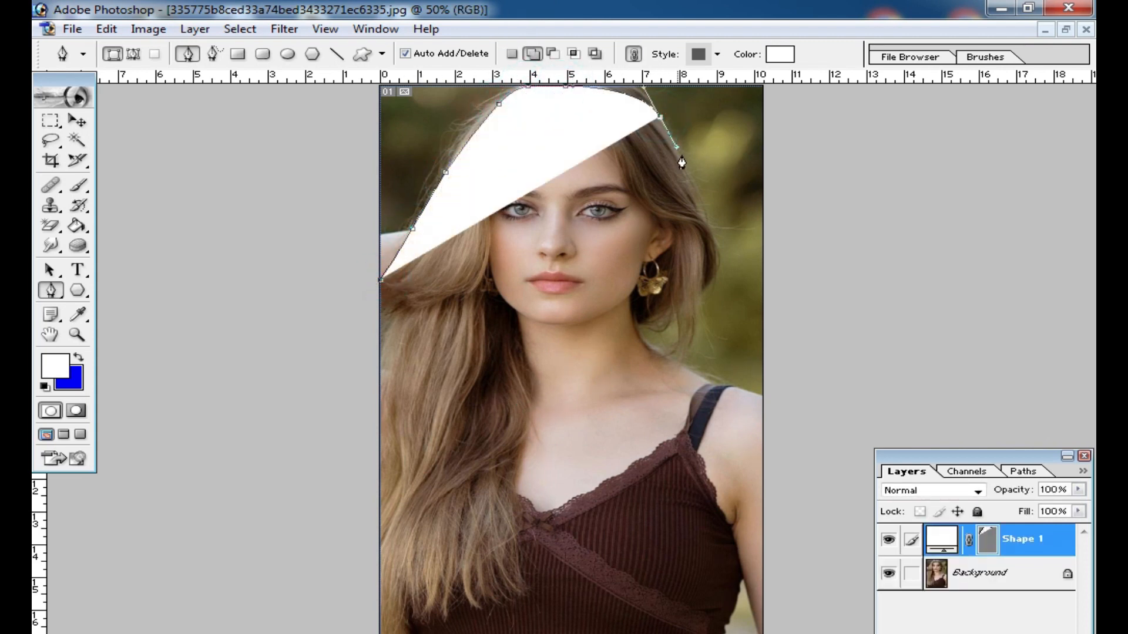
pyautogui.moveTo(690, 174); pyautogui.dragTo(698, 195)
pyautogui.keyDown('alt'); pyautogui.click(710, 239); pyautogui.keyUp('alt')
pyautogui.click(666, 274)
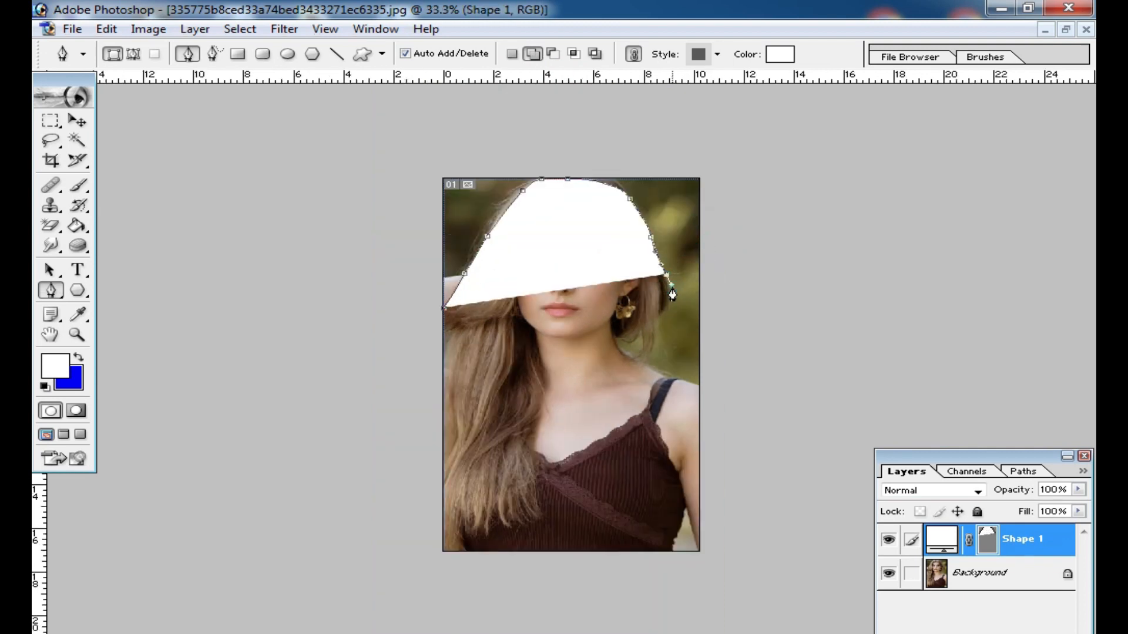
# Step: Extend the white shape down past the earring and close it outside the canvas to cover the background
pyautogui.click(673, 287)
pyautogui.click(662, 309)
pyautogui.click(658, 330)
pyautogui.click(658, 342)
pyautogui.moveTo(758, 352); pyautogui.dragTo(781, 323)
pyautogui.moveTo(805, 221); pyautogui.dragTo(767, 165)
pyautogui.moveTo(728, 129); pyautogui.dragTo(662, 120)
pyautogui.moveTo(564, 116); pyautogui.dragTo(477, 137)
pyautogui.moveTo(324, 196); pyautogui.dragTo(305, 239)
pyautogui.moveTo(331, 319); pyautogui.dragTo(376, 350)
pyautogui.click(444, 308)
# Step: Make a selection from the closed shape path, switch to the Rectangular Marquee Tool and inspect the white background edges
pyautogui.rightClick(464, 231)
pyautogui.click(585, 316)
pyautogui.click(655, 266)
pyautogui.click(50, 122)
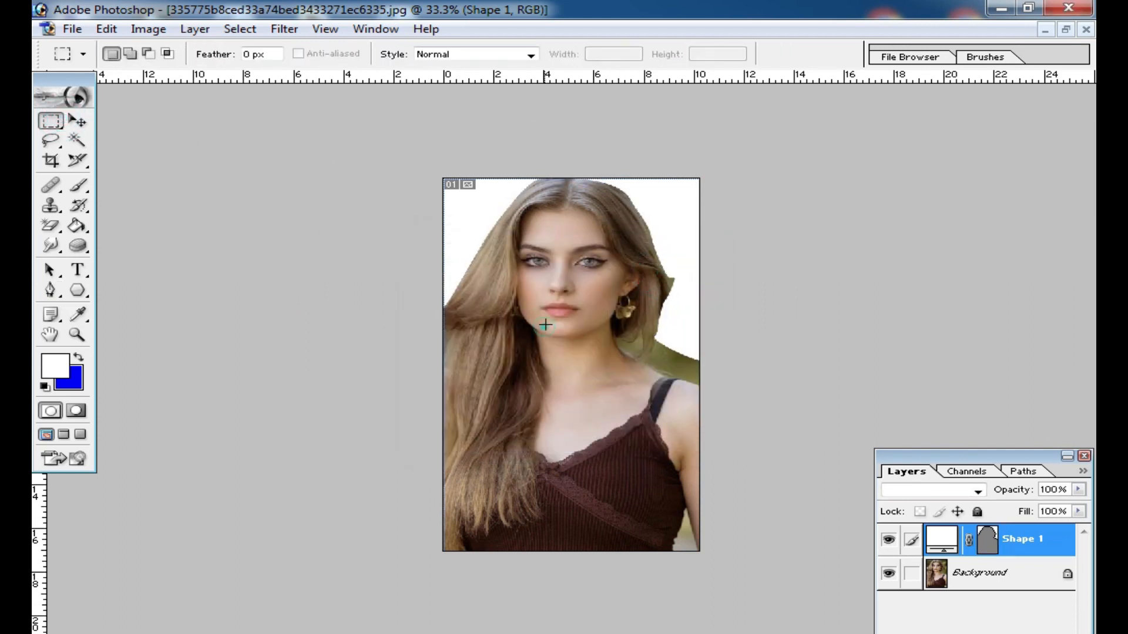
pyautogui.keyDown('ctrl'); pyautogui.click(574, 257); pyautogui.keyUp('ctrl')
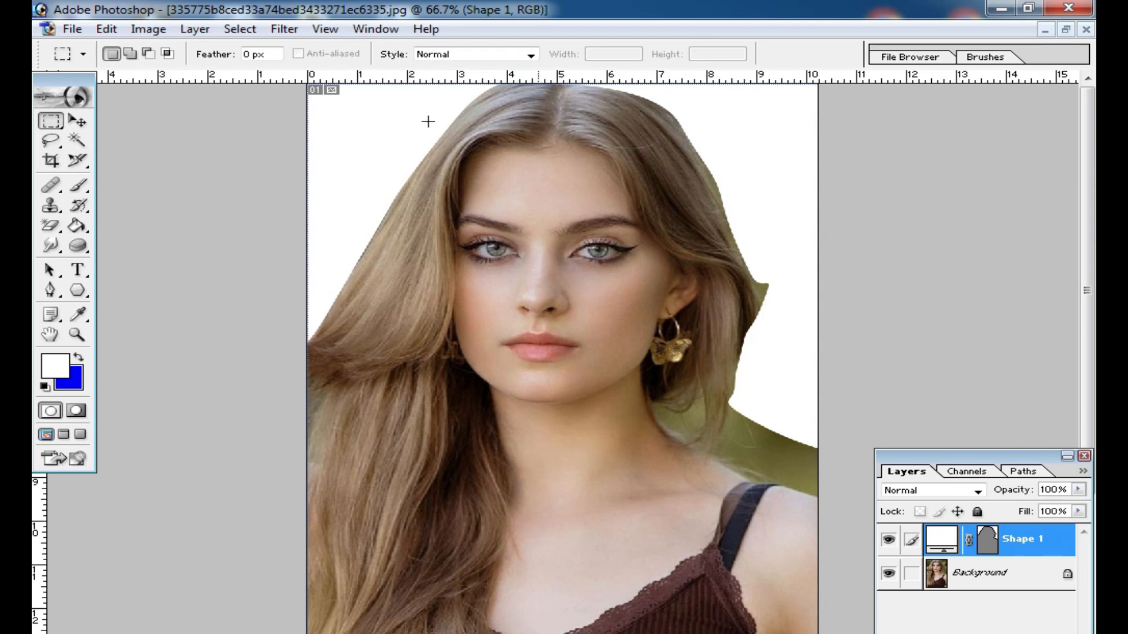
pyautogui.keyDown('alt'); pyautogui.click(541, 326); pyautogui.keyUp('alt')
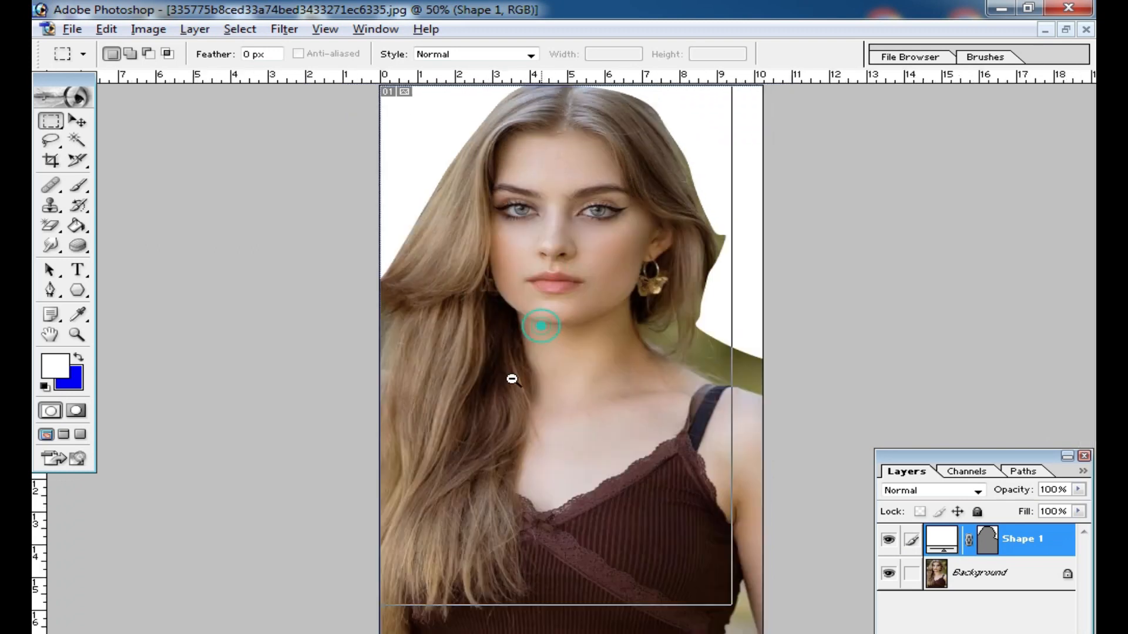
pyautogui.keyDown('alt'); pyautogui.click(511, 377); pyautogui.keyUp('alt')
# Step: Undo the last points of the white shape and delete the Shape 1 layer
pyautogui.hotkey('alt', 'space')
pyautogui.click(209, 334)
pyautogui.press('Return')
pyautogui.press('Return')
pyautogui.hotkey('ctrl', 'alt', 'z')
pyautogui.hotkey('ctrl', 'alt', 'z')
pyautogui.hotkey('ctrl', 'alt', 'z')
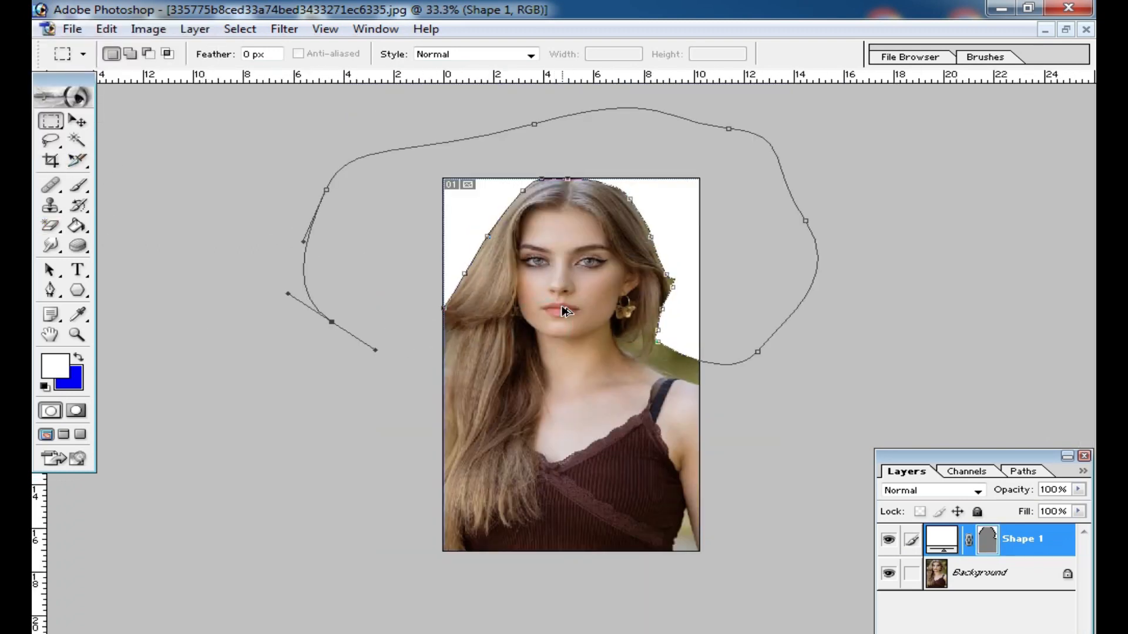
pyautogui.hotkey('ctrl', 'alt', 'z')
pyautogui.press('Delete')
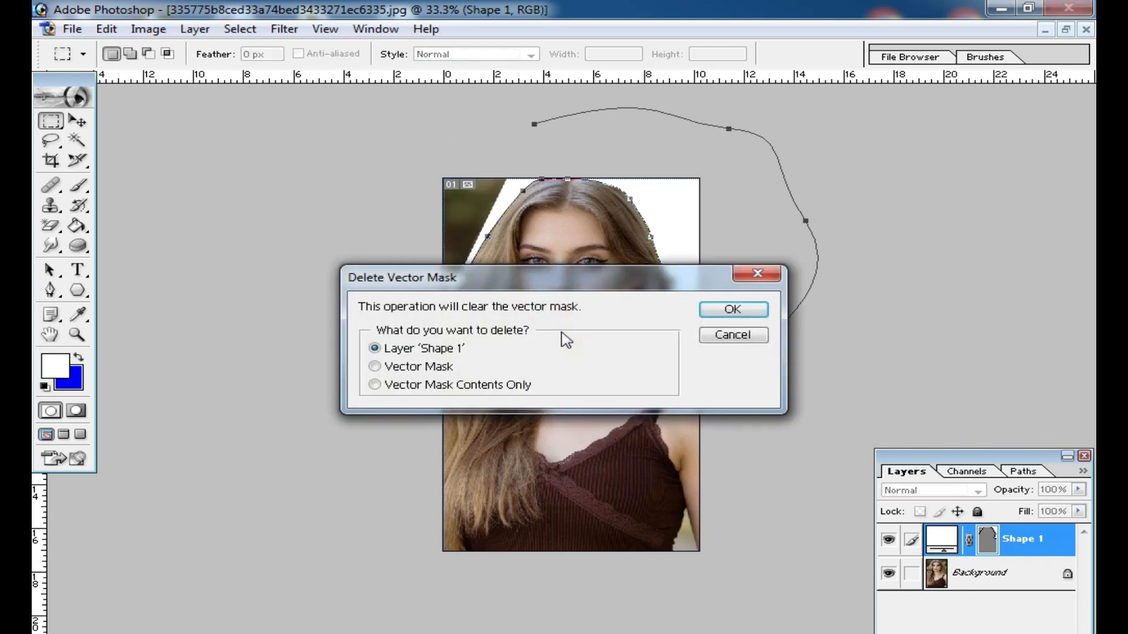
pyautogui.click(734, 310)
pyautogui.hotkey('ctrl', '0')
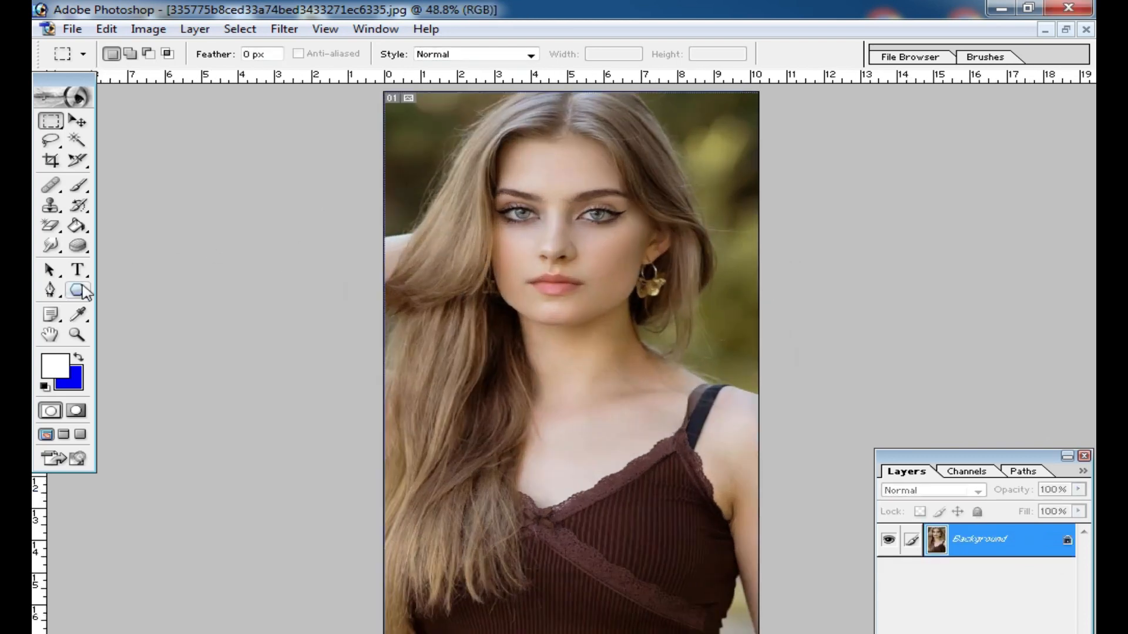
# Step: Draw several white freeform shapes along the hair and across the face, neck and chest with the Freeform Pen Tool
pyautogui.click(59, 295)
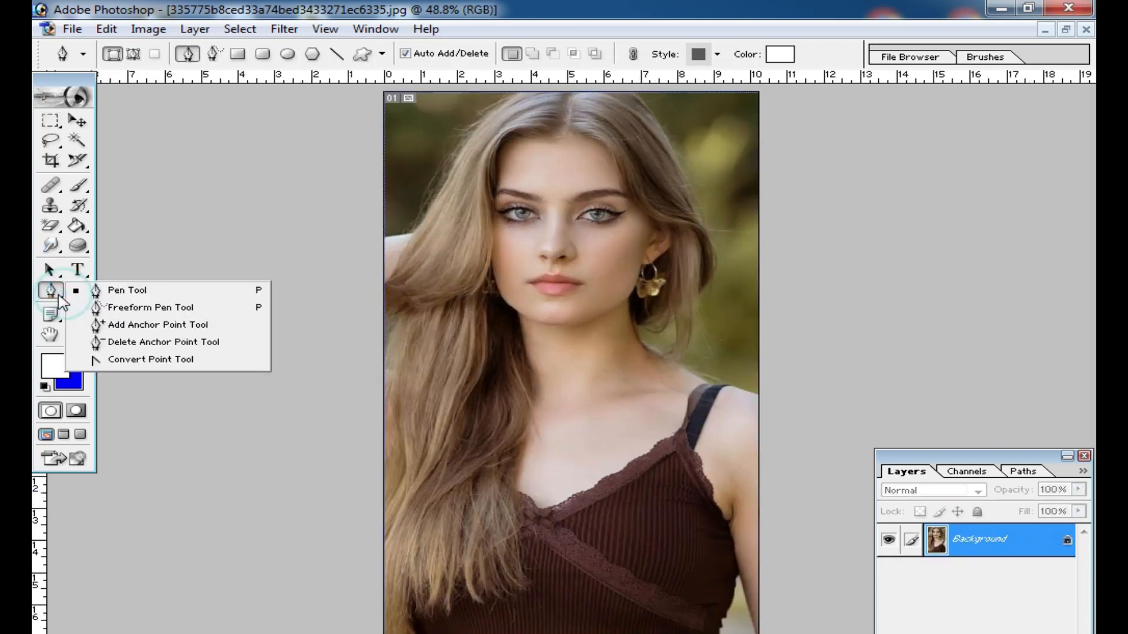
pyautogui.click(151, 317)
pyautogui.moveTo(404, 232)
pyautogui.mouseDown()
pyautogui.moveTo(497, 111)
pyautogui.moveTo(588, 162)
pyautogui.mouseUp()
pyautogui.moveTo(489, 215); pyautogui.dragTo(614, 297)
pyautogui.moveTo(522, 317); pyautogui.dragTo(675, 436)
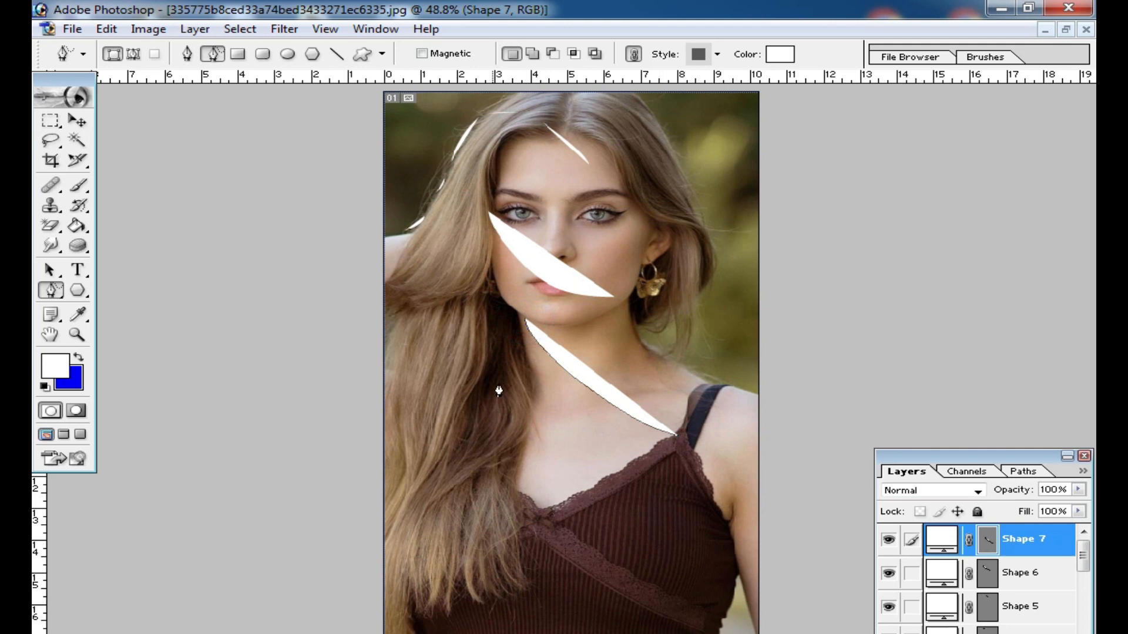
pyautogui.moveTo(506, 384); pyautogui.dragTo(605, 499)
pyautogui.moveTo(598, 204); pyautogui.dragTo(673, 329)
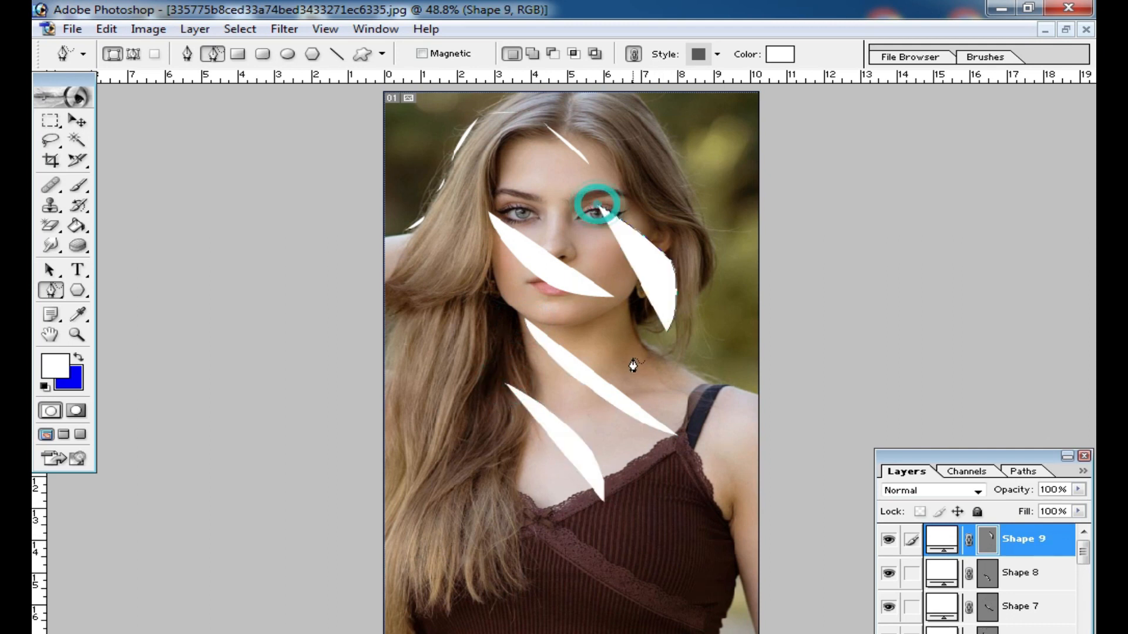
pyautogui.moveTo(637, 149)
pyautogui.mouseDown()
pyautogui.moveTo(712, 217)
pyautogui.moveTo(643, 154)
pyautogui.mouseUp()
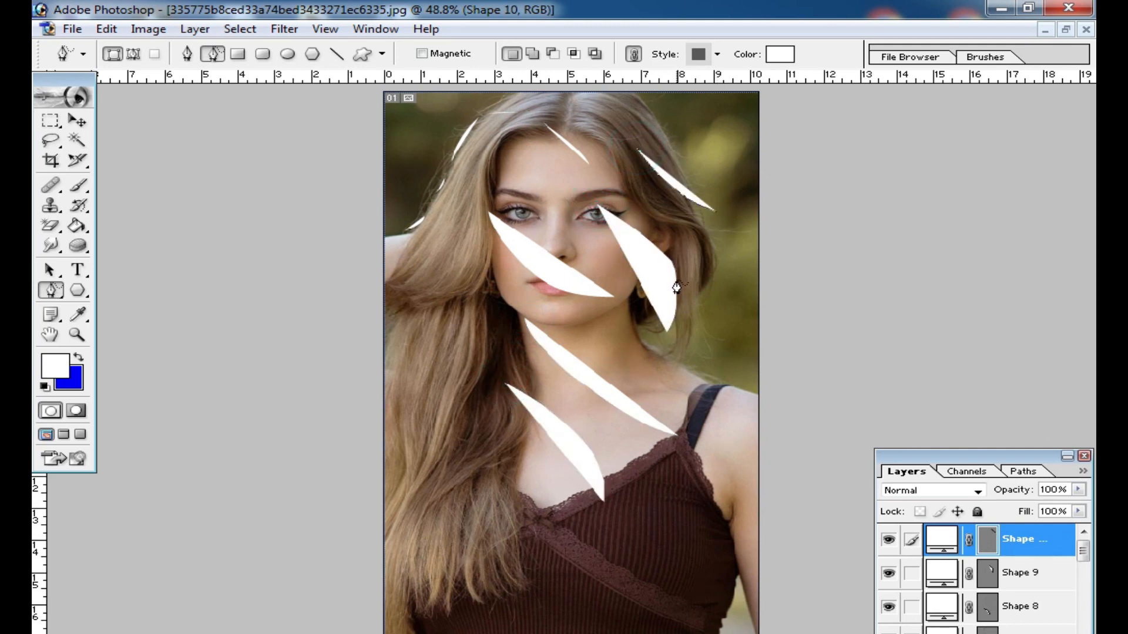
# Step: Undo the last seven freeform shapes, back to Shape 3
pyautogui.hotkey('ctrl', 'alt', 'z')
pyautogui.hotkey('ctrl', 'alt', 'z')
pyautogui.hotkey('ctrl', 'alt', 'z')
pyautogui.hotkey('ctrl', 'alt', 'z')
pyautogui.hotkey('ctrl', 'alt', 'z')
pyautogui.hotkey('ctrl', 'alt', 'z')
pyautogui.hotkey('ctrl', 'alt', 'z')
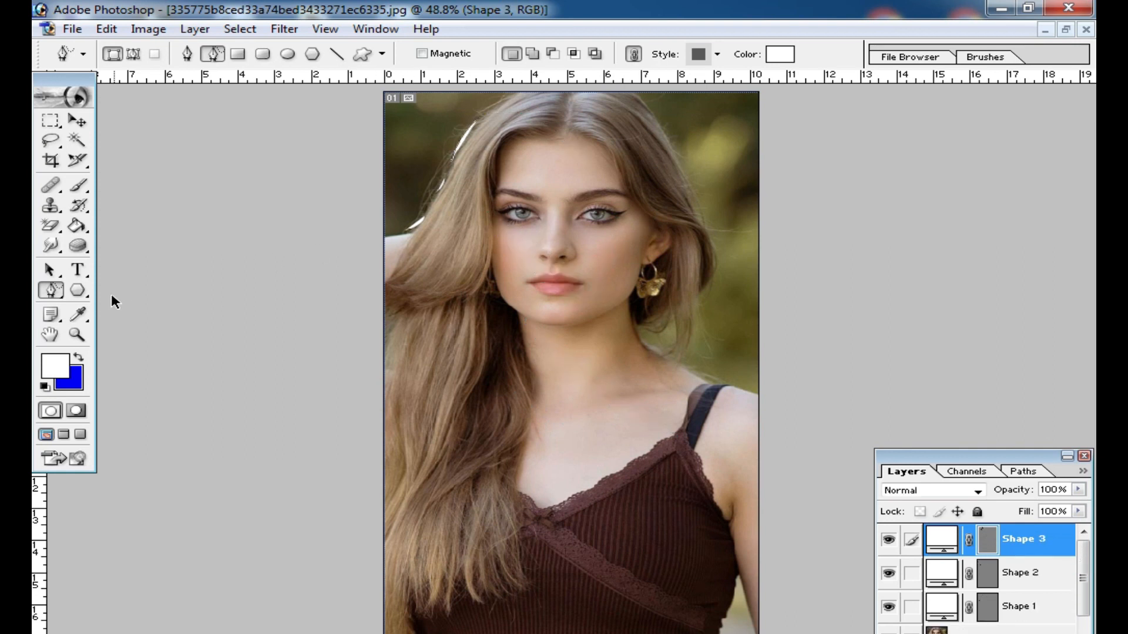
# Step: Show the Add Anchor Point Tool and the Convert Point Tool, and return to the Pen Tool
pyautogui.moveTo(57, 301); pyautogui.dragTo(106, 323)
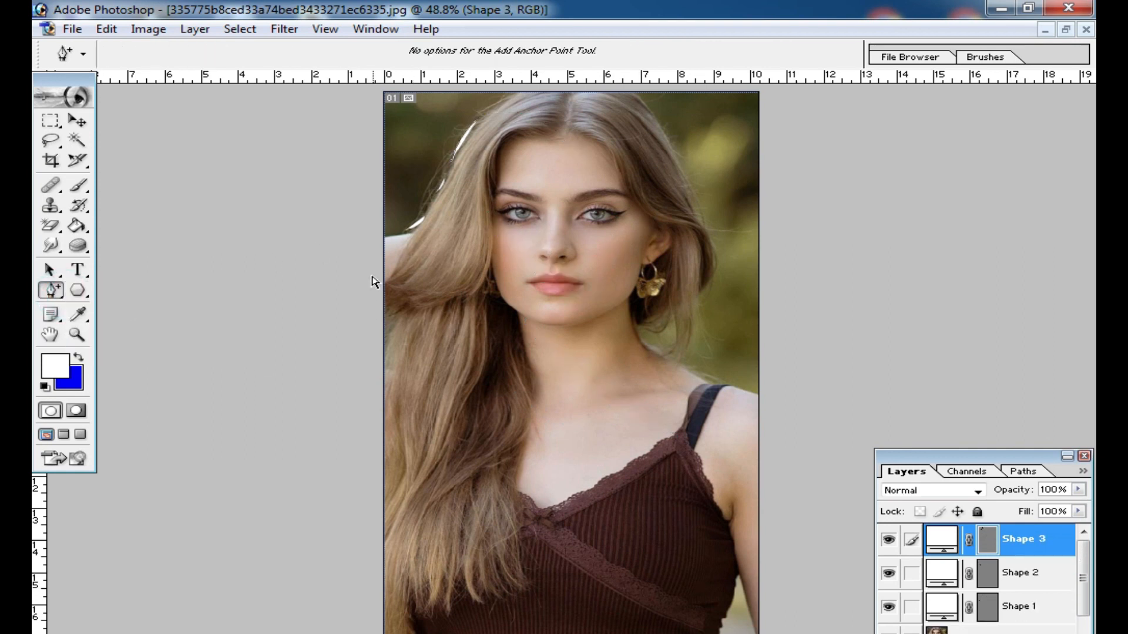
pyautogui.moveTo(471, 280); pyautogui.dragTo(504, 277)
pyautogui.moveTo(59, 296); pyautogui.dragTo(158, 370)
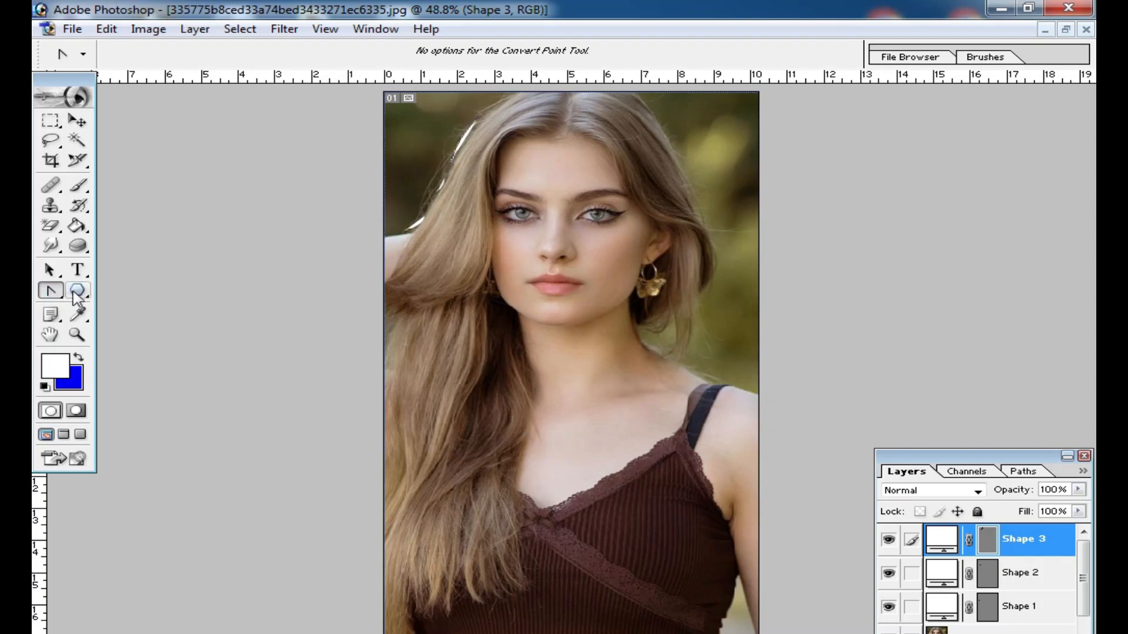
pyautogui.moveTo(54, 300); pyautogui.dragTo(126, 295)
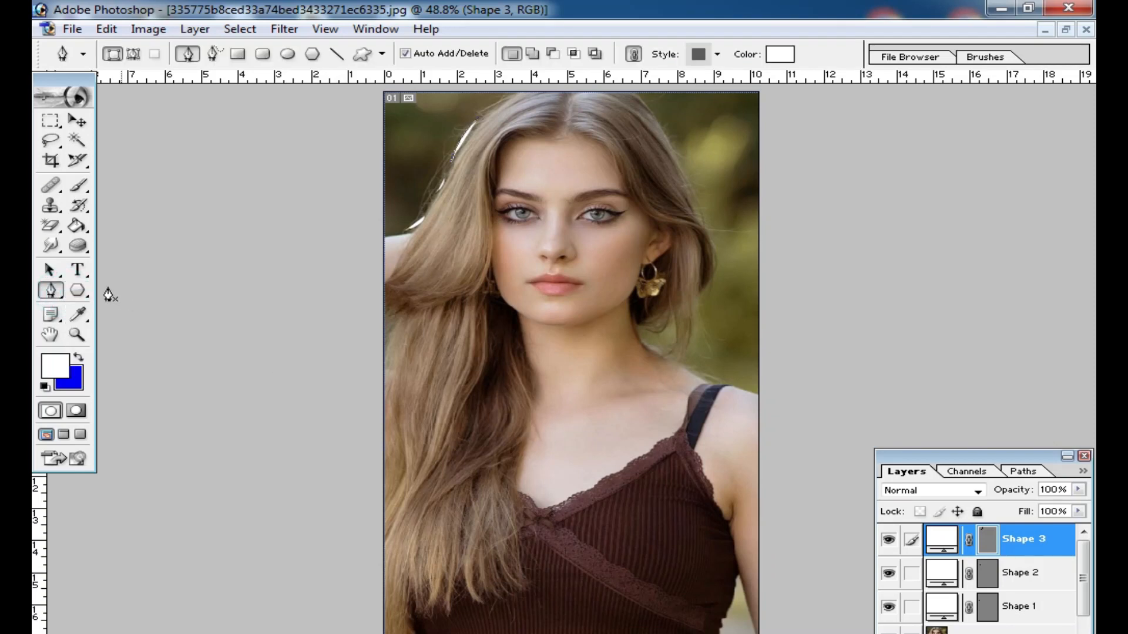
# Step: Draw six white rectangles of different sizes over the face, hair, neck and chest with the Rectangle Tool
pyautogui.click(78, 290)
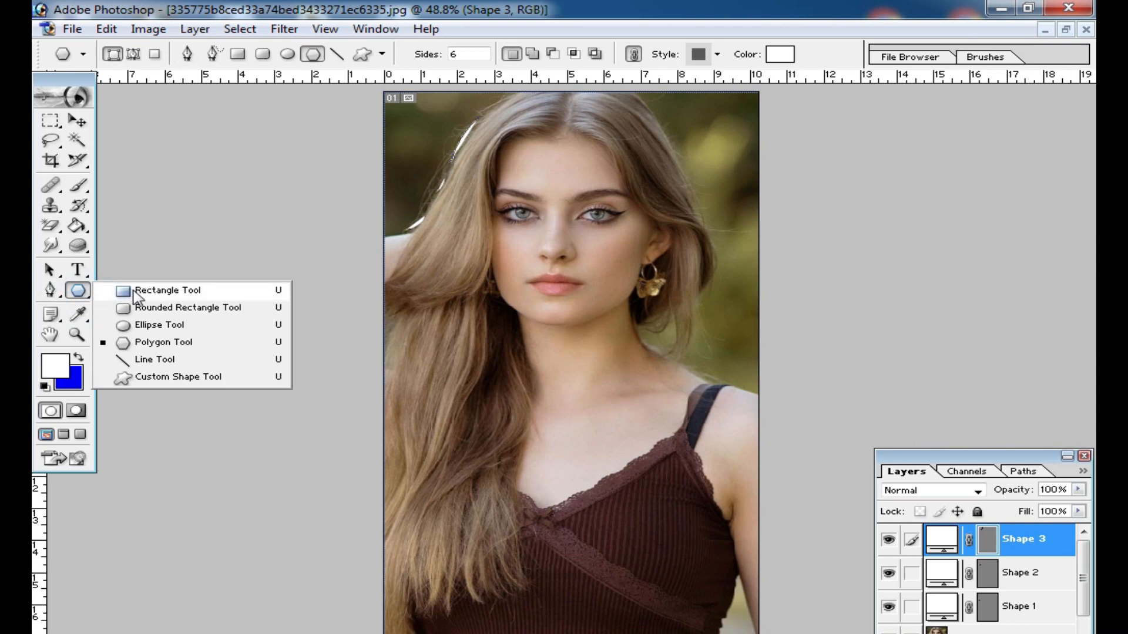
pyautogui.click(167, 296)
pyautogui.moveTo(529, 333); pyautogui.dragTo(661, 441)
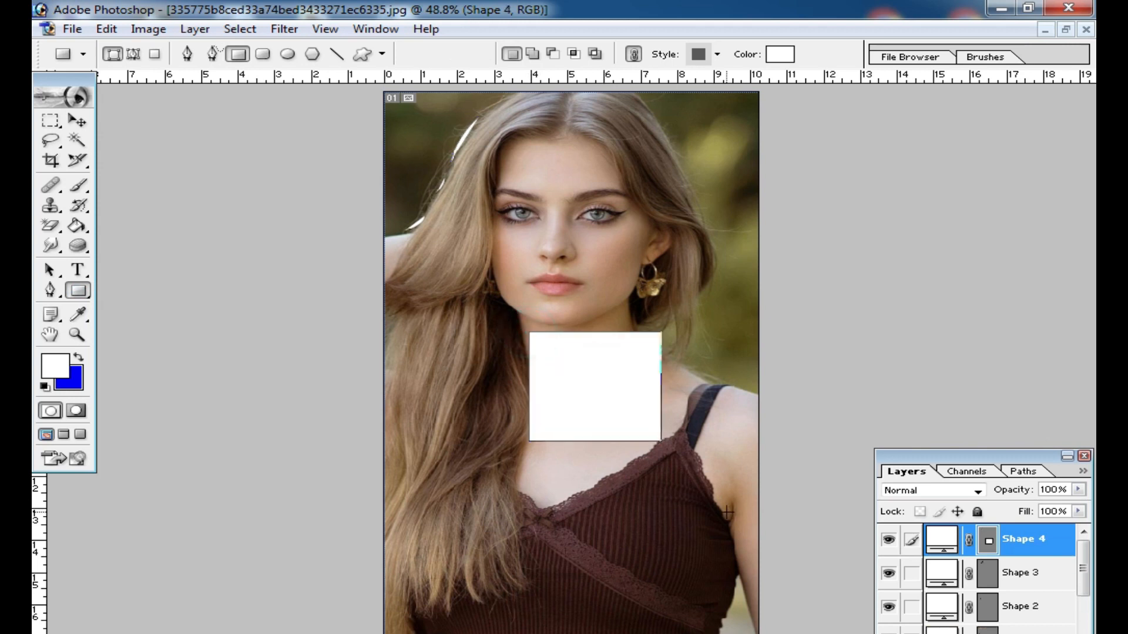
pyautogui.moveTo(569, 480); pyautogui.dragTo(643, 549)
pyautogui.moveTo(493, 154); pyautogui.dragTo(602, 234)
pyautogui.moveTo(649, 157); pyautogui.dragTo(705, 202)
pyautogui.moveTo(436, 266); pyautogui.dragTo(474, 313)
pyautogui.moveTo(438, 352); pyautogui.dragTo(500, 409)
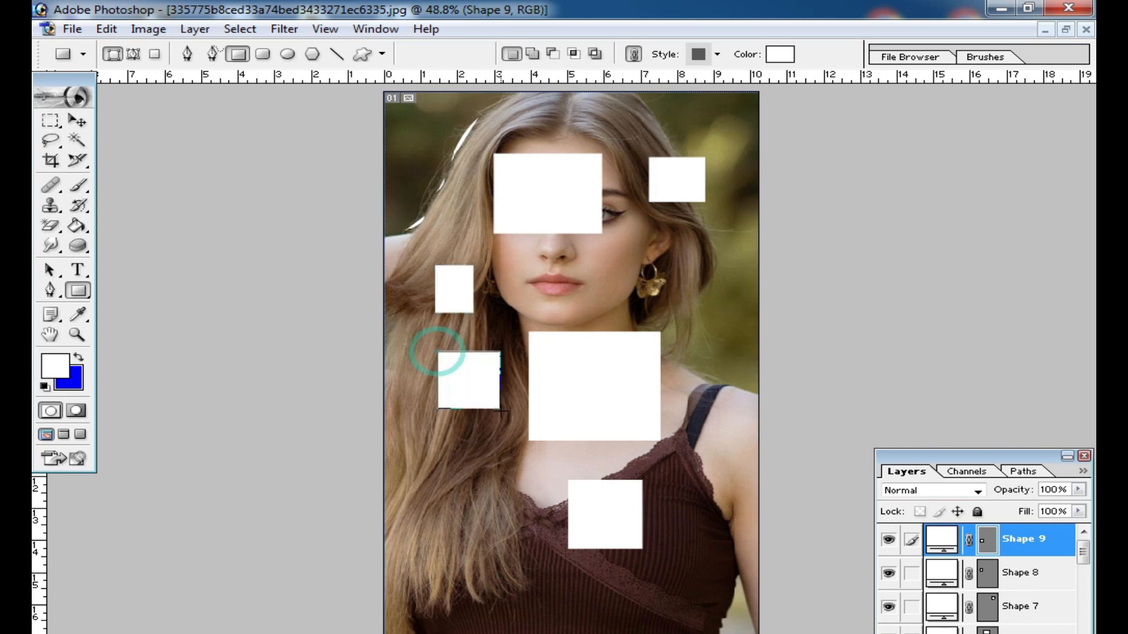
# Step: Undo the six rectangles, back to Shape 3
pyautogui.hotkey('ctrl', 'alt', 'z')
pyautogui.hotkey('ctrl', 'alt', 'z')
pyautogui.hotkey('ctrl', 'alt', 'z')
pyautogui.hotkey('ctrl', 'alt', 'z')
pyautogui.hotkey('ctrl', 'alt', 'z')
pyautogui.hotkey('ctrl', 'alt', 'z')
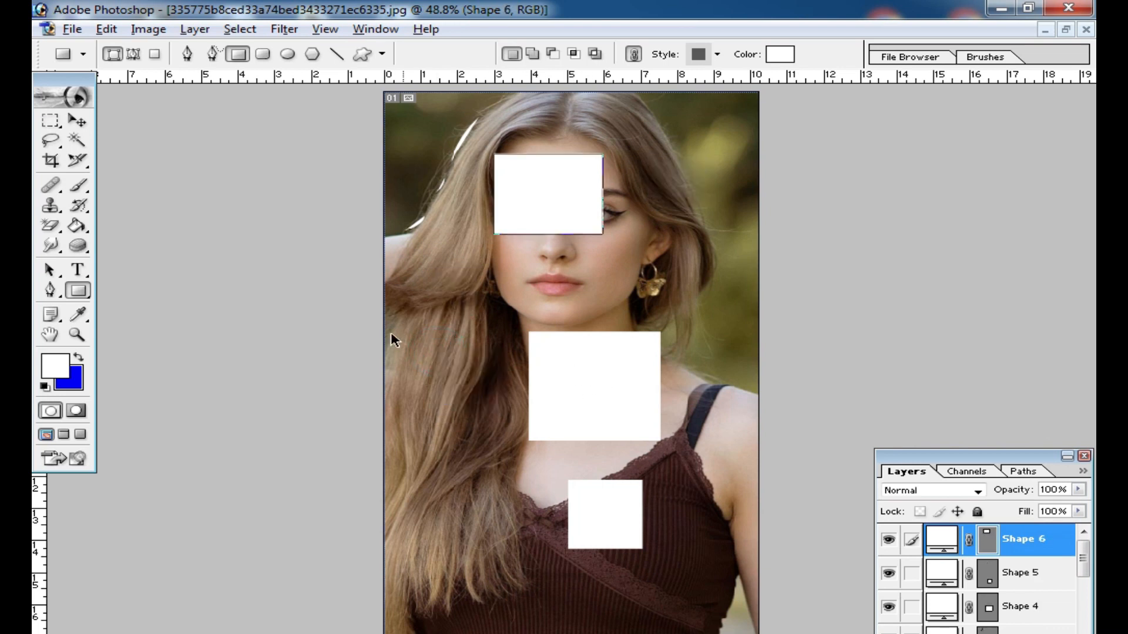
# Step: Try two rounded rectangles with a 10 px corner radius across the portrait, undoing each one
pyautogui.click(80, 291)
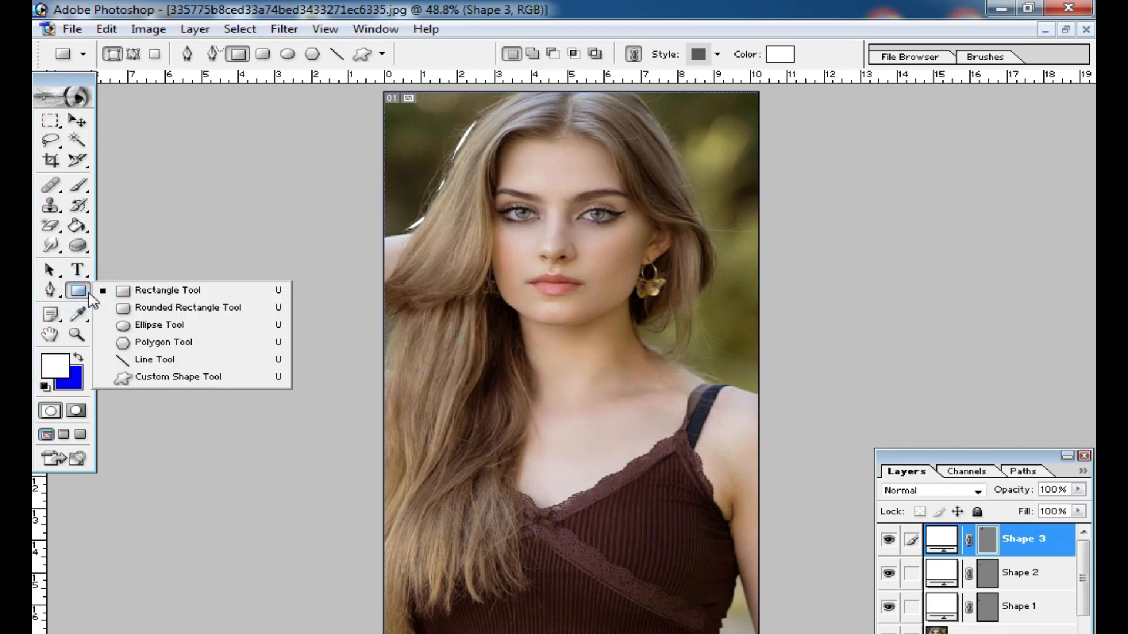
pyautogui.click(169, 307)
pyautogui.moveTo(387, 279)
pyautogui.mouseDown()
pyautogui.moveTo(617, 423)
pyautogui.moveTo(728, 447)
pyautogui.mouseUp()
pyautogui.hotkey('ctrl', 'z')
pyautogui.moveTo(505, 208)
pyautogui.mouseDown()
pyautogui.moveTo(626, 300)
pyautogui.moveTo(669, 314)
pyautogui.mouseUp()
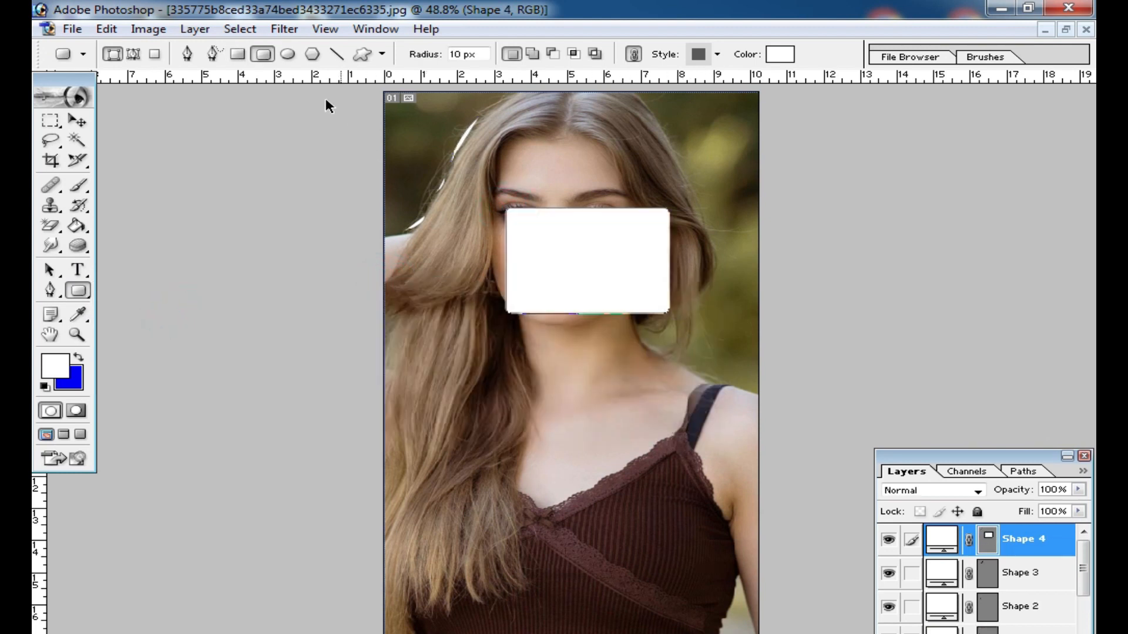
pyautogui.hotkey('ctrl', 'z')
# Step: Open the corner radius for editing and draw four trial rounded rectangles across the face, neck and chest, undoing each one
pyautogui.doubleClick(464, 54)
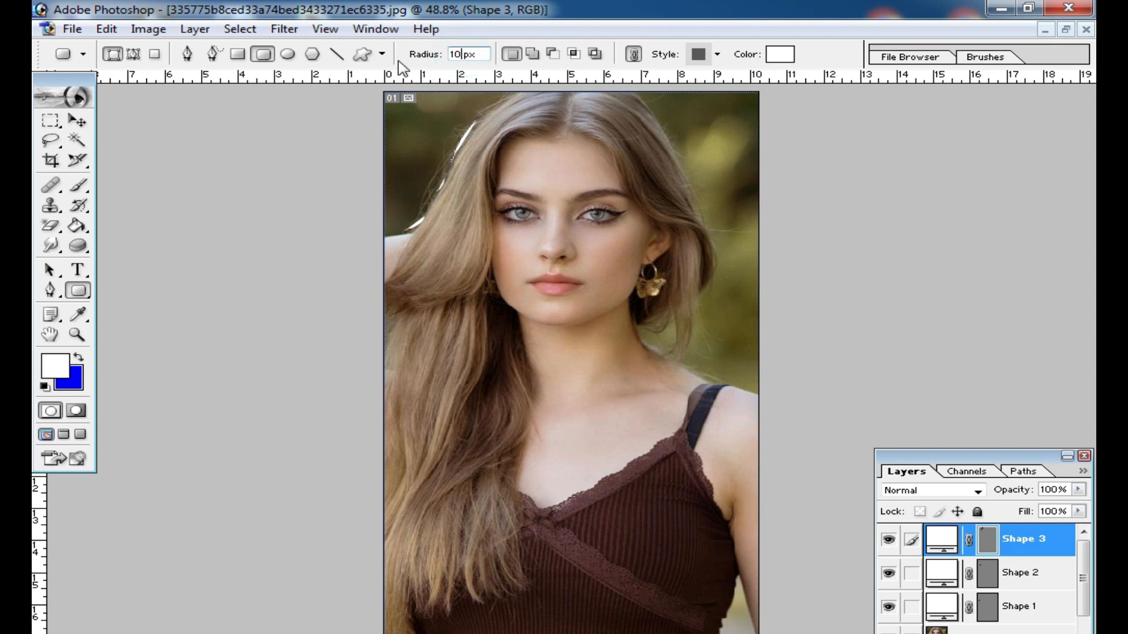
pyautogui.moveTo(423, 183); pyautogui.dragTo(712, 318)
pyautogui.hotkey('ctrl', 'z')
pyautogui.moveTo(434, 328); pyautogui.dragTo(719, 378)
pyautogui.hotkey('ctrl', 'z')
pyautogui.moveTo(435, 234); pyautogui.dragTo(693, 292)
pyautogui.hotkey('ctrl', 'z')
pyautogui.moveTo(429, 338); pyautogui.dragTo(691, 527)
pyautogui.hotkey('ctrl', 'z')
# Step: Try a white ellipse over the face and a rounded rectangle beside it, undoing both shapes
pyautogui.click(287, 53)
pyautogui.moveTo(449, 228); pyautogui.dragTo(623, 416)
pyautogui.hotkey('ctrl', 'z')
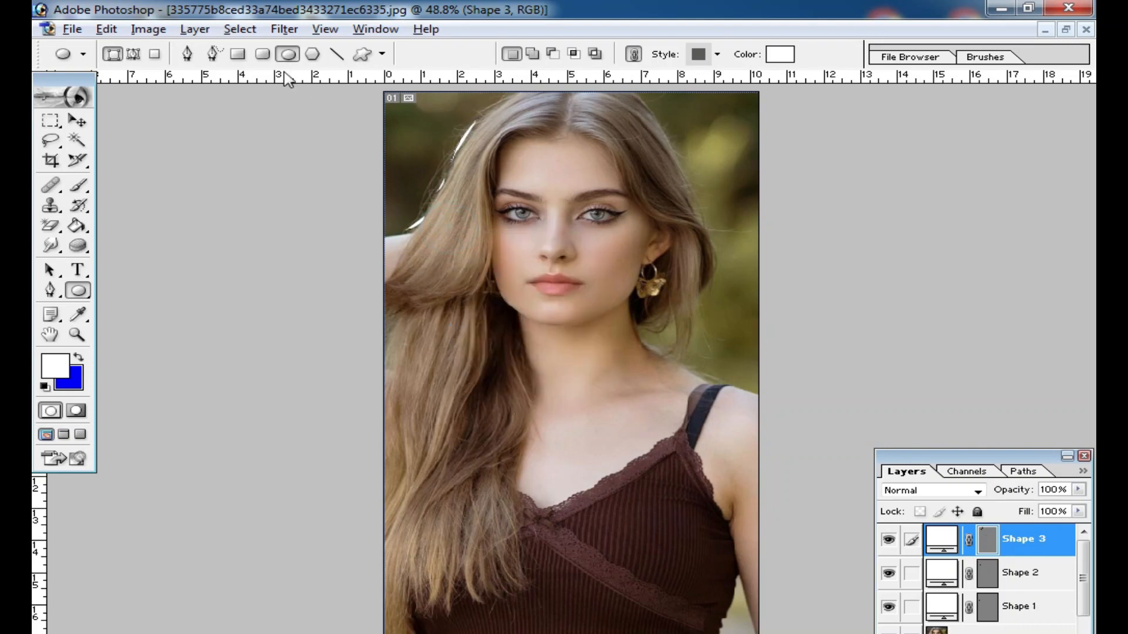
pyautogui.click(263, 53)
pyautogui.moveTo(575, 224); pyautogui.dragTo(771, 384)
pyautogui.hotkey('ctrl', 'z')
# Step: Draw a white 6-sided polygon over the neck and add an 8-sided polygon around the face on the same shape layer
pyautogui.click(312, 54)
pyautogui.moveTo(494, 254); pyautogui.dragTo(592, 323)
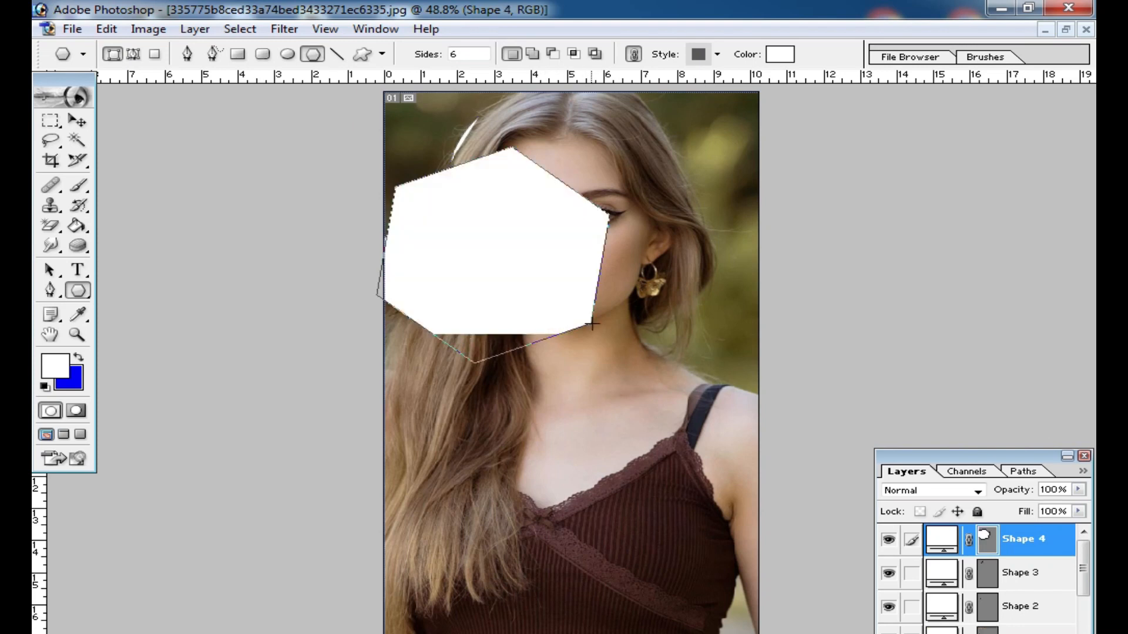
pyautogui.hotkey('ctrl', 'z')
pyautogui.moveTo(572, 372); pyautogui.dragTo(590, 335)
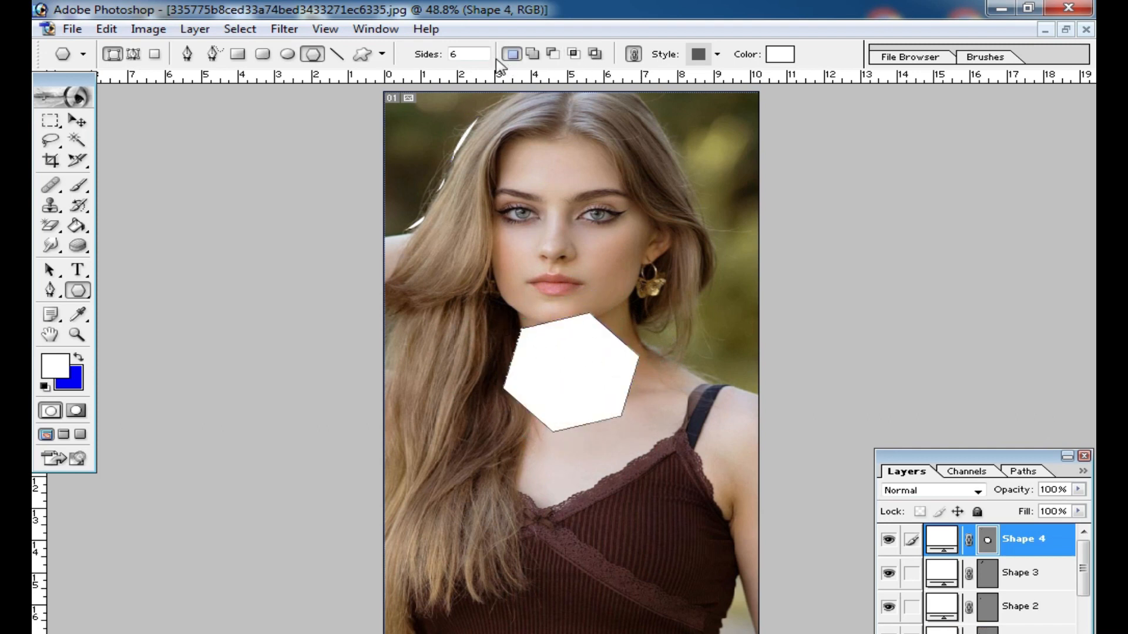
pyautogui.doubleClick(468, 54)
pyautogui.moveTo(561, 246); pyautogui.dragTo(689, 310)
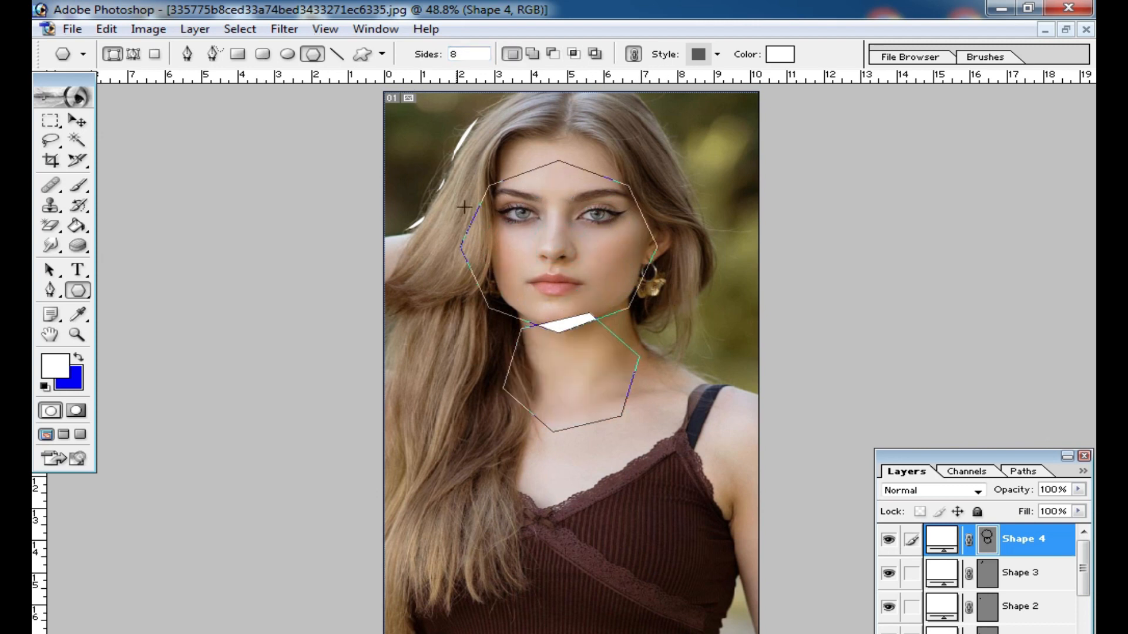
# Step: Try several 8-sided polygons over the neck and chest with overlapping shape areas excluded, undoing each one
pyautogui.click(132, 54)
pyautogui.moveTo(509, 473); pyautogui.dragTo(652, 551)
pyautogui.hotkey('ctrl', 'z')
pyautogui.moveTo(543, 410)
pyautogui.mouseDown()
pyautogui.moveTo(581, 425)
pyautogui.moveTo(609, 508)
pyautogui.mouseUp()
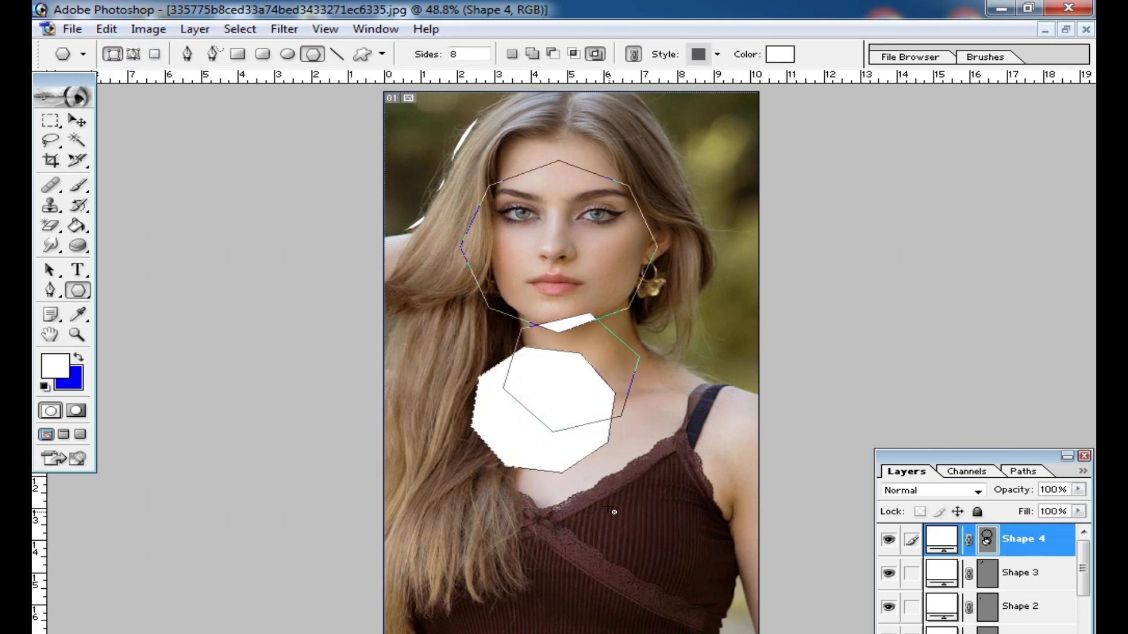
pyautogui.hotkey('ctrl', 'z')
pyautogui.moveTo(611, 468); pyautogui.dragTo(657, 478)
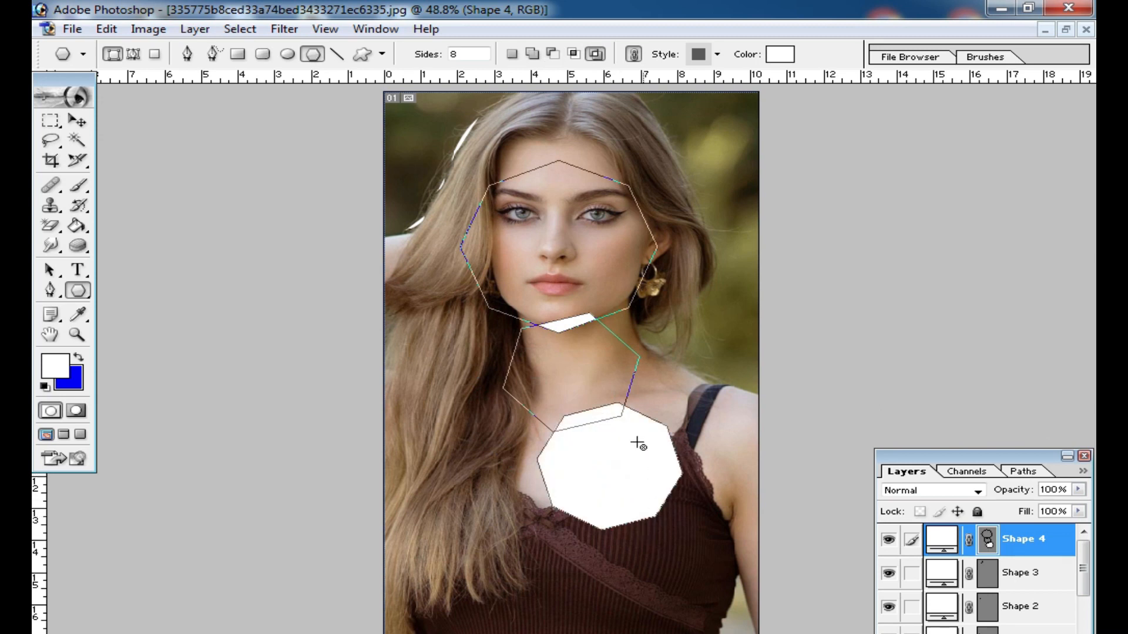
pyautogui.hotkey('ctrl', 'z')
# Step: Set the polygon to 10 sides and draw a large white one over the hair and chest
pyautogui.doubleClick(464, 54)
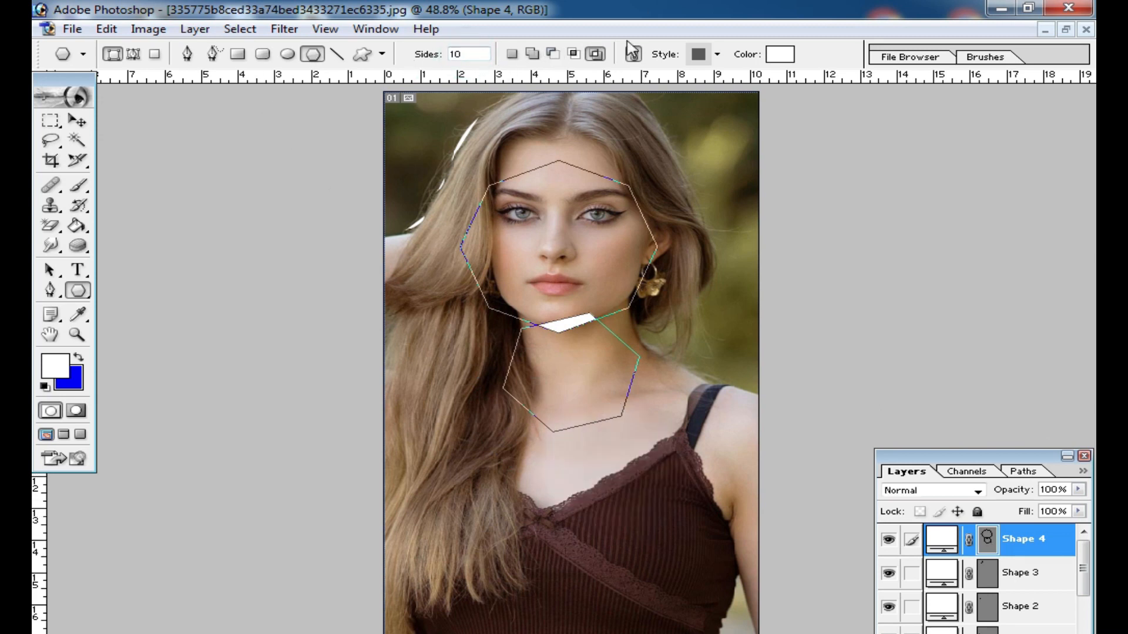
pyautogui.moveTo(527, 463)
pyautogui.mouseDown()
pyautogui.moveTo(617, 517)
pyautogui.moveTo(641, 545)
pyautogui.mouseUp()
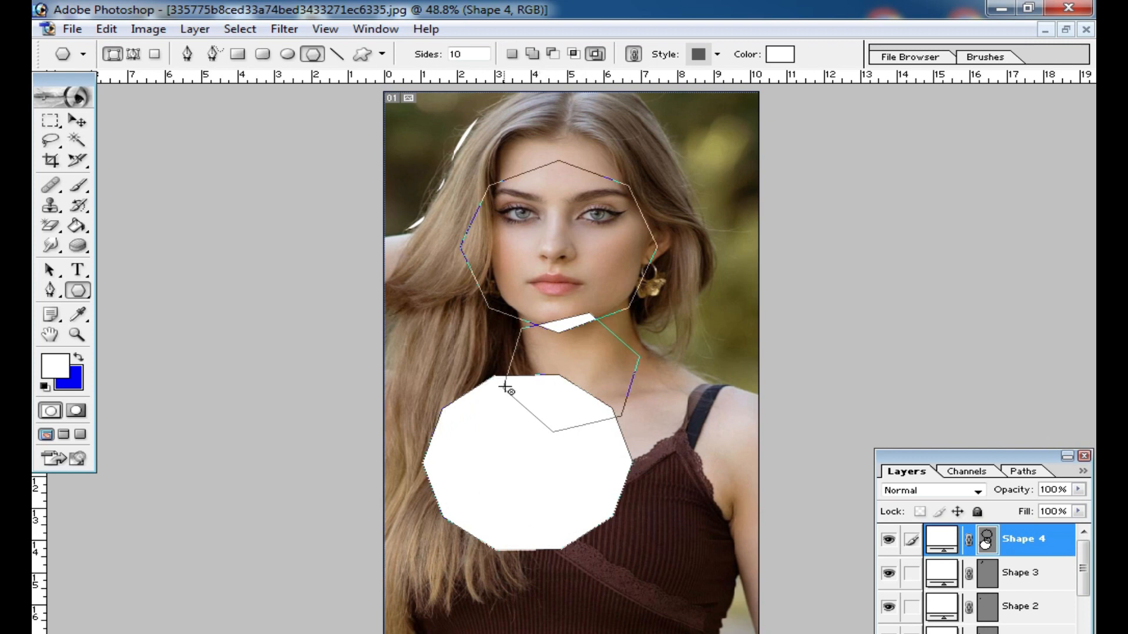
# Step: Switch to the Line Tool, select the whole canvas and delete the vector mask of the Shape 4 layer
pyautogui.click(85, 292)
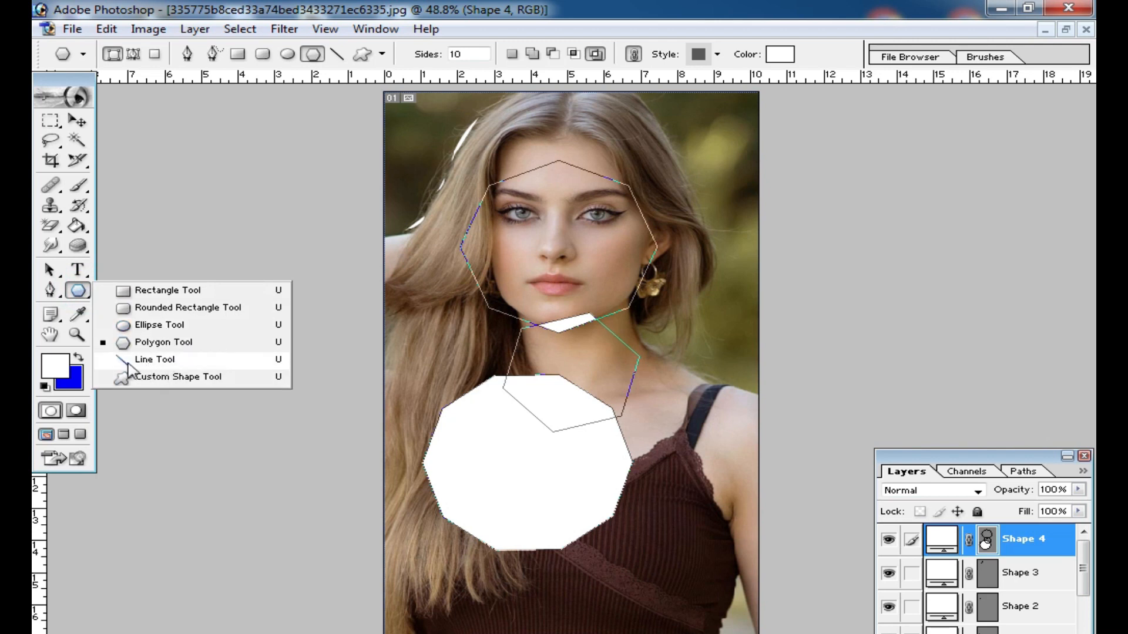
pyautogui.click(168, 361)
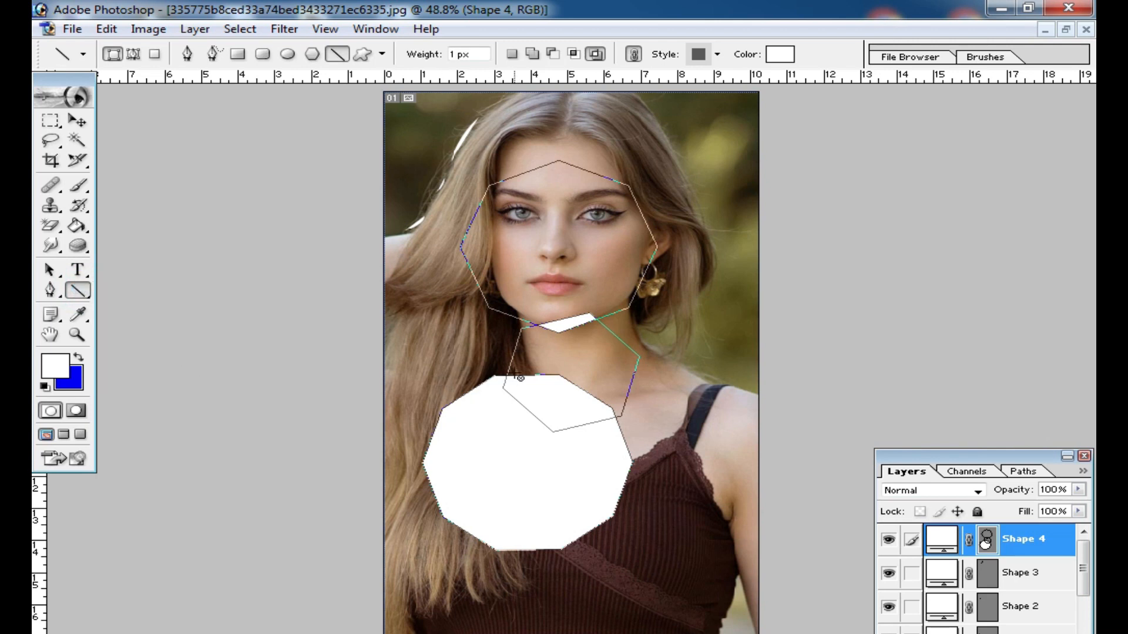
pyautogui.hotkey('ctrl', 'a')
pyautogui.press('Delete')
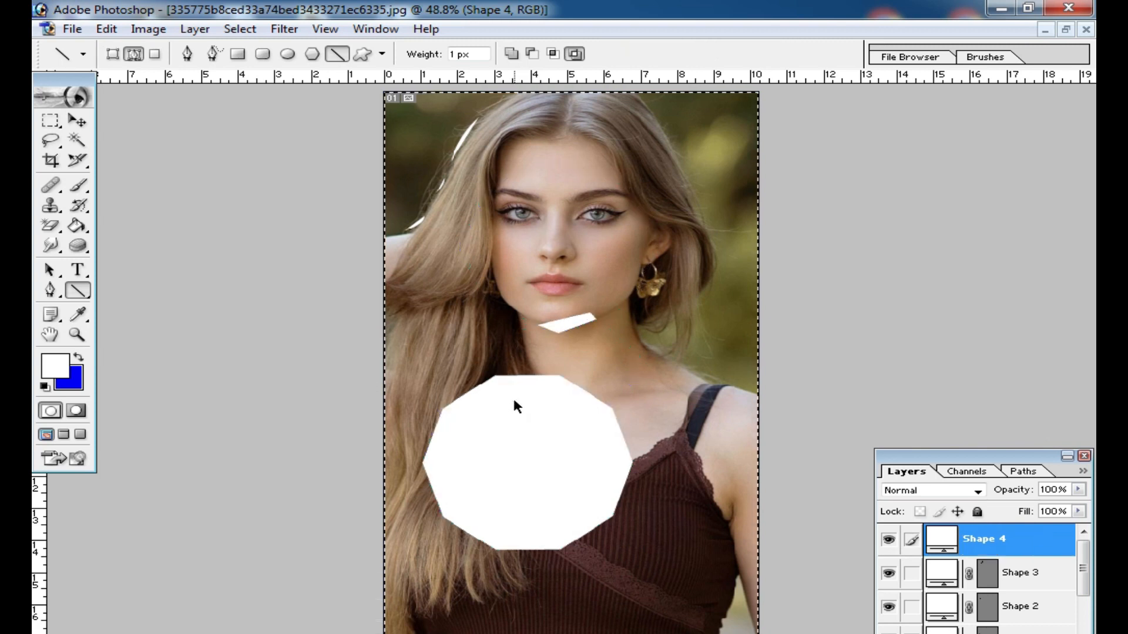
# Step: Draw two horizontal and one vertical 1 px path lines across the white canvas, discarding a first diagonal one
pyautogui.moveTo(437, 245); pyautogui.dragTo(705, 338)
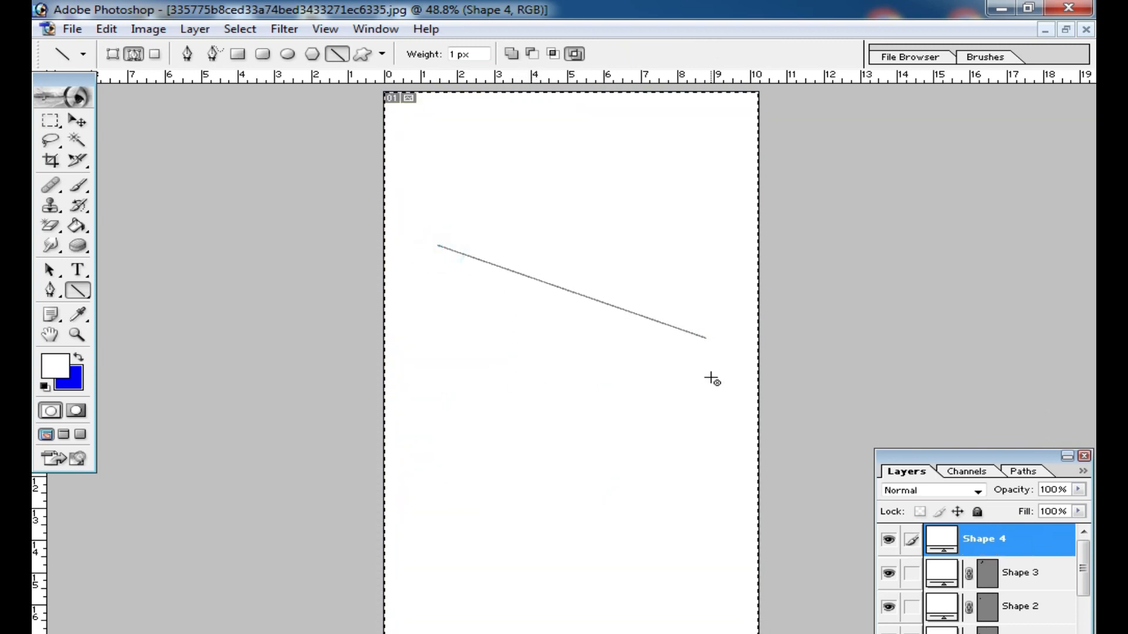
pyautogui.hotkey('ctrl', 'z')
pyautogui.moveTo(422, 251); pyautogui.dragTo(815, 265)
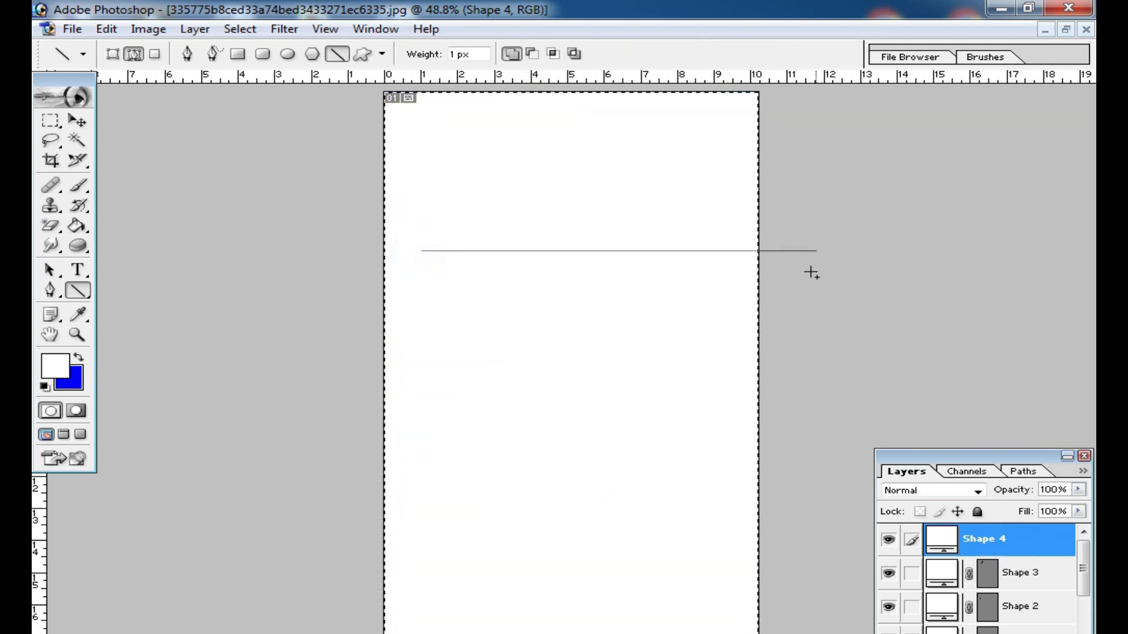
pyautogui.moveTo(402, 323); pyautogui.dragTo(847, 323)
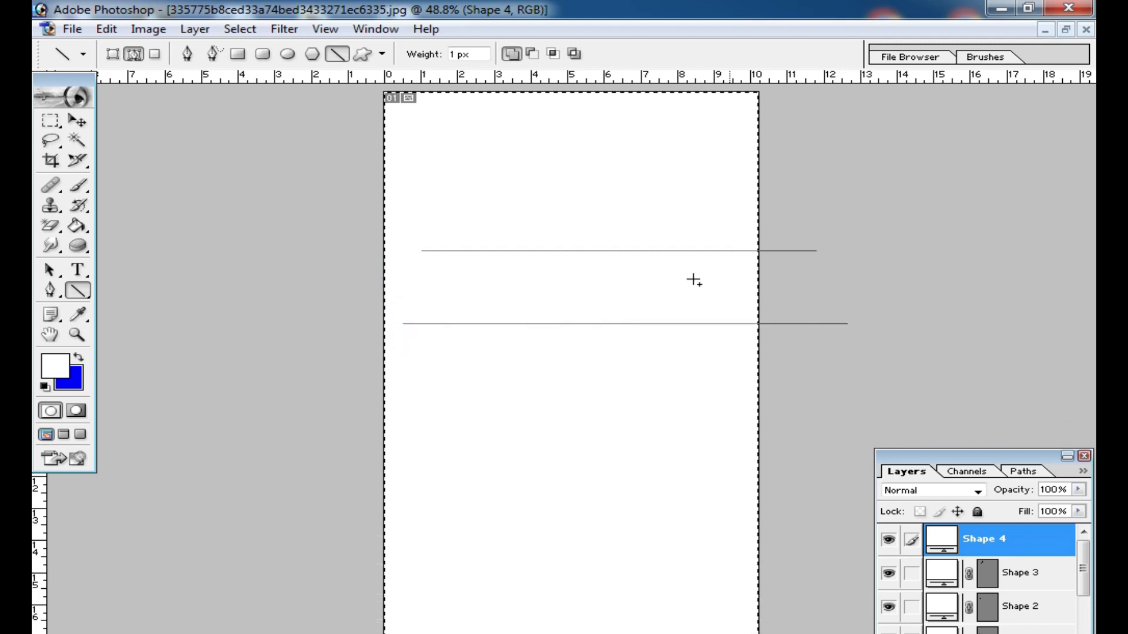
pyautogui.moveTo(504, 146); pyautogui.dragTo(568, 531)
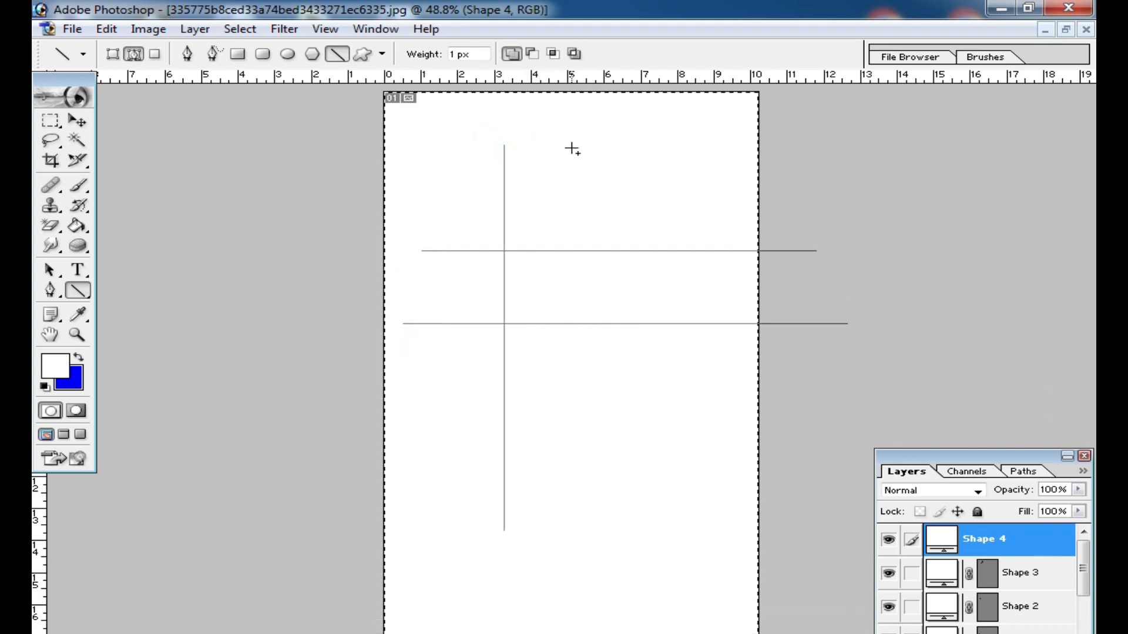
# Step: Add three vertical, two horizontal and one diagonal 1 px lines to the path with overlapping path areas excluded
pyautogui.click(574, 54)
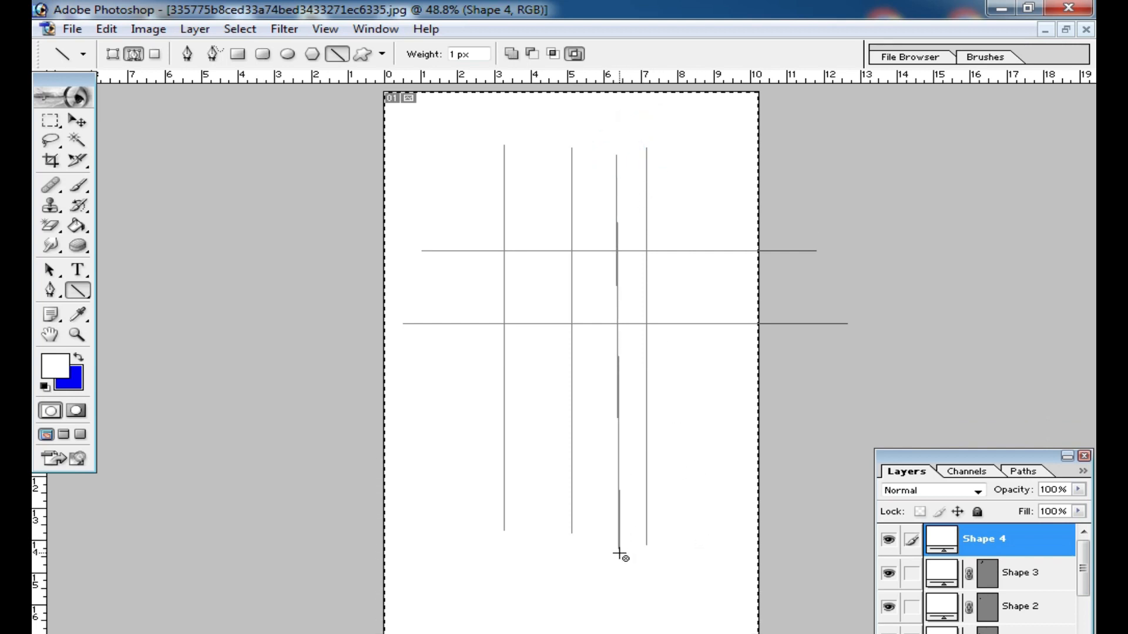
pyautogui.press('shift')
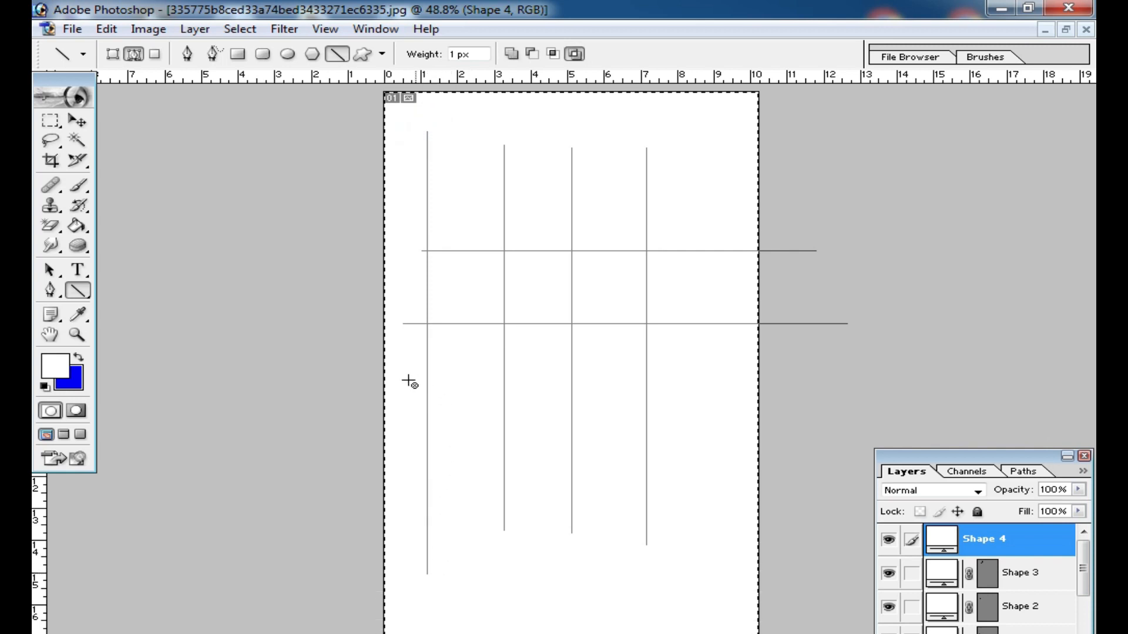
pyautogui.moveTo(429, 380); pyautogui.dragTo(900, 381)
pyautogui.moveTo(877, 441); pyautogui.dragTo(927, 443)
pyautogui.hotkey('shift', 'alt')
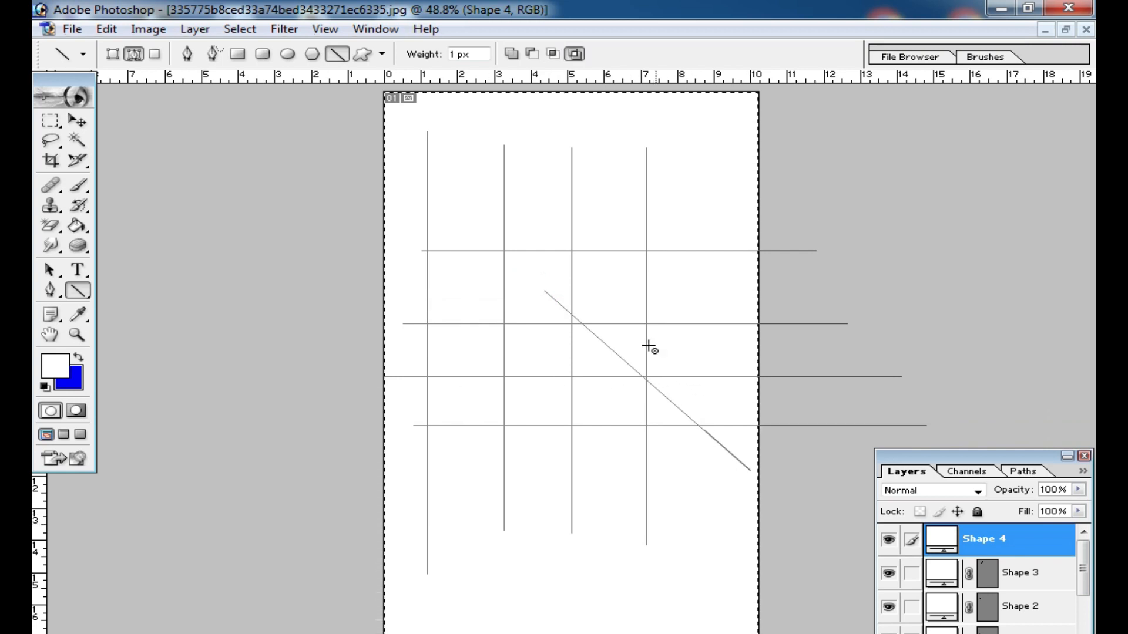
# Step: Choose the notched-tail arrow for the Custom Shape Tool and draw a large arrow path across the lines
pyautogui.click(77, 292)
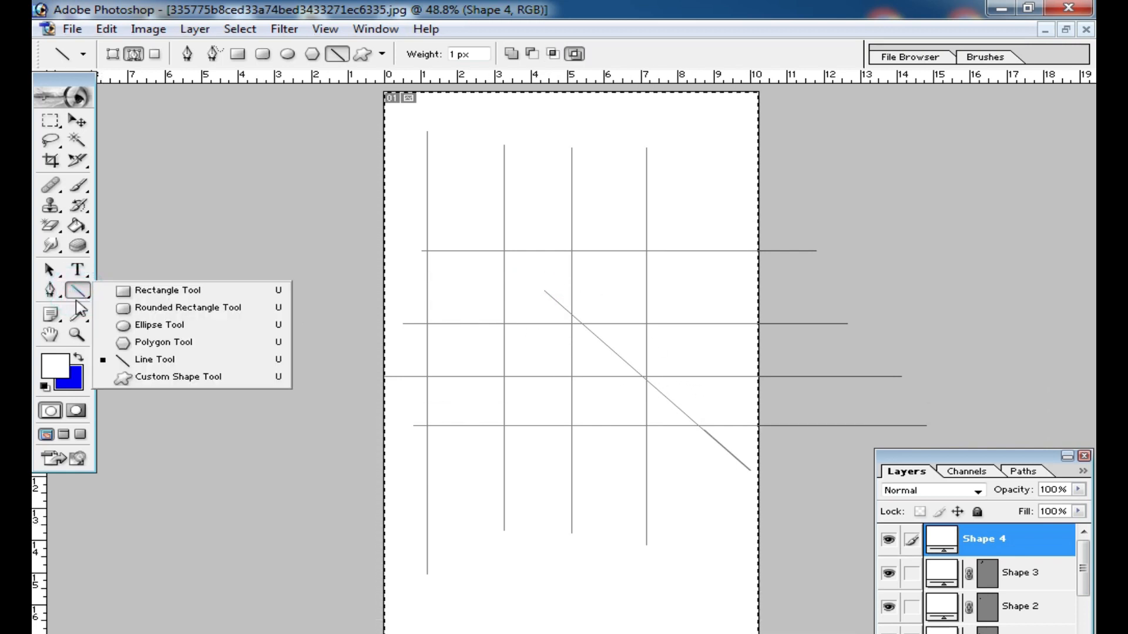
pyautogui.click(186, 382)
pyautogui.click(483, 54)
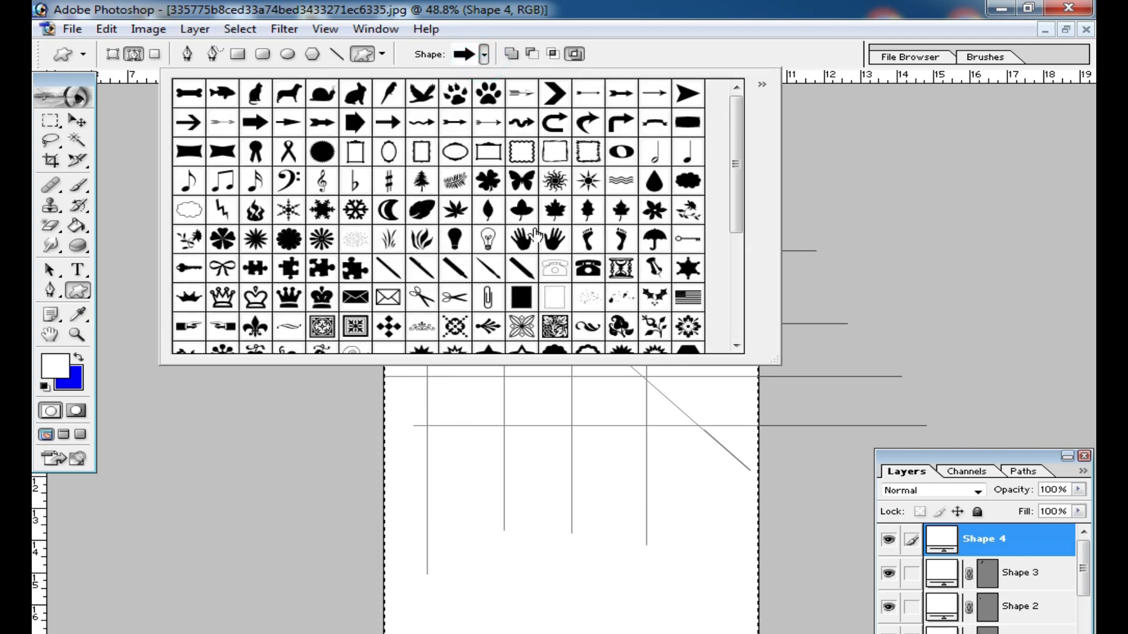
pyautogui.moveTo(737, 169)
pyautogui.mouseDown()
pyautogui.moveTo(747, 297)
pyautogui.moveTo(739, 158)
pyautogui.mouseUp()
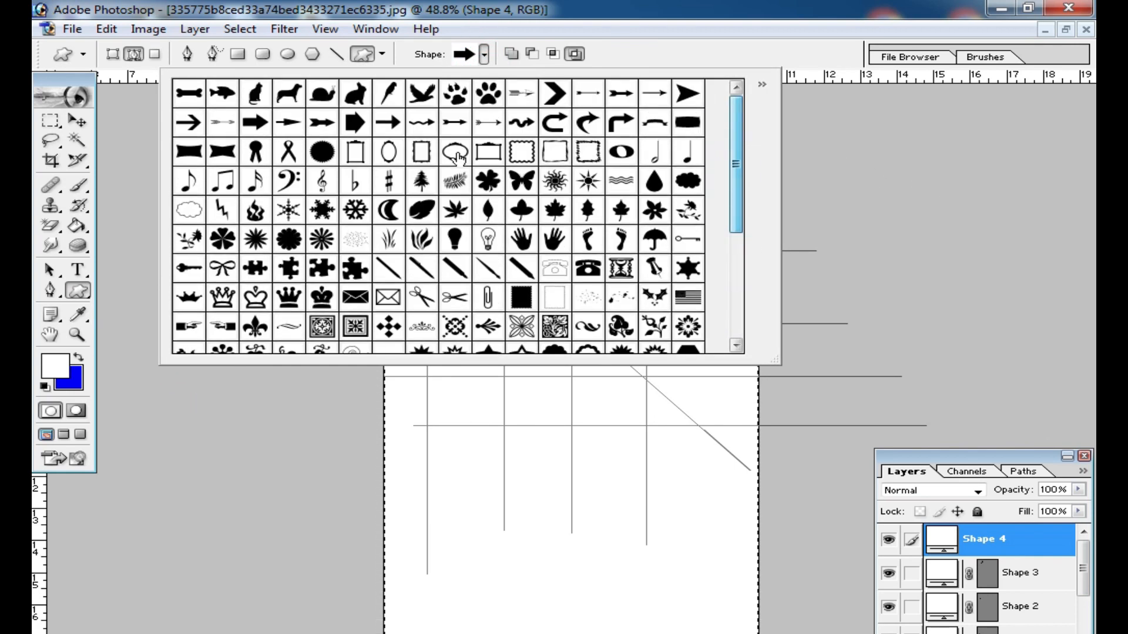
pyautogui.click(326, 122)
pyautogui.moveTo(433, 305); pyautogui.dragTo(695, 469)
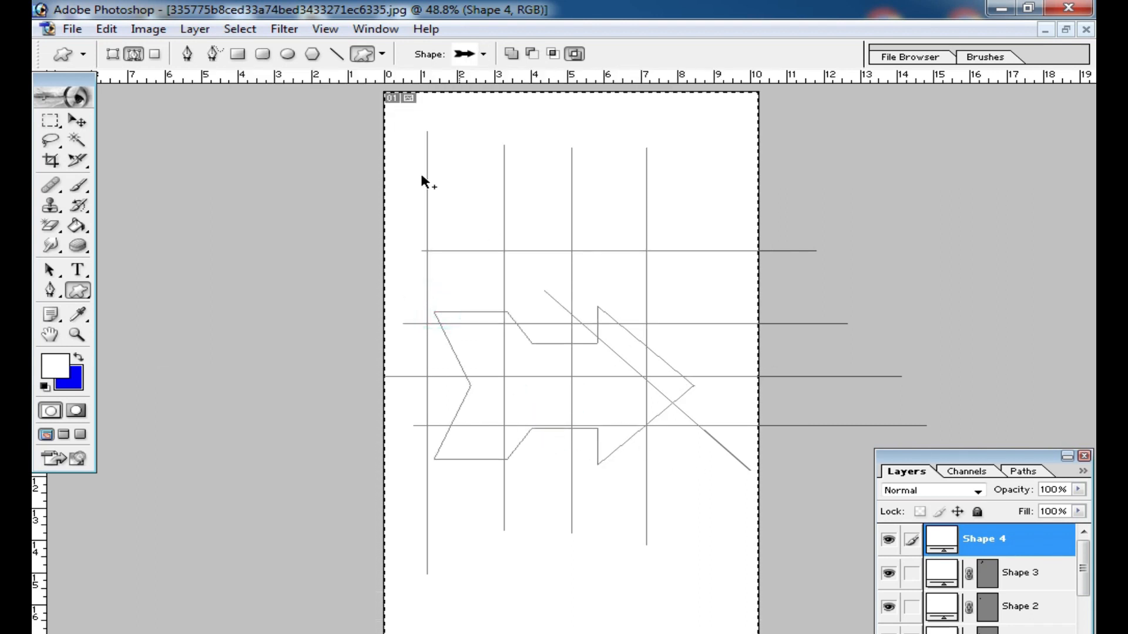
# Step: Try the custom arrow in shape layer mode, and undo back to the path of lines
pyautogui.click(113, 54)
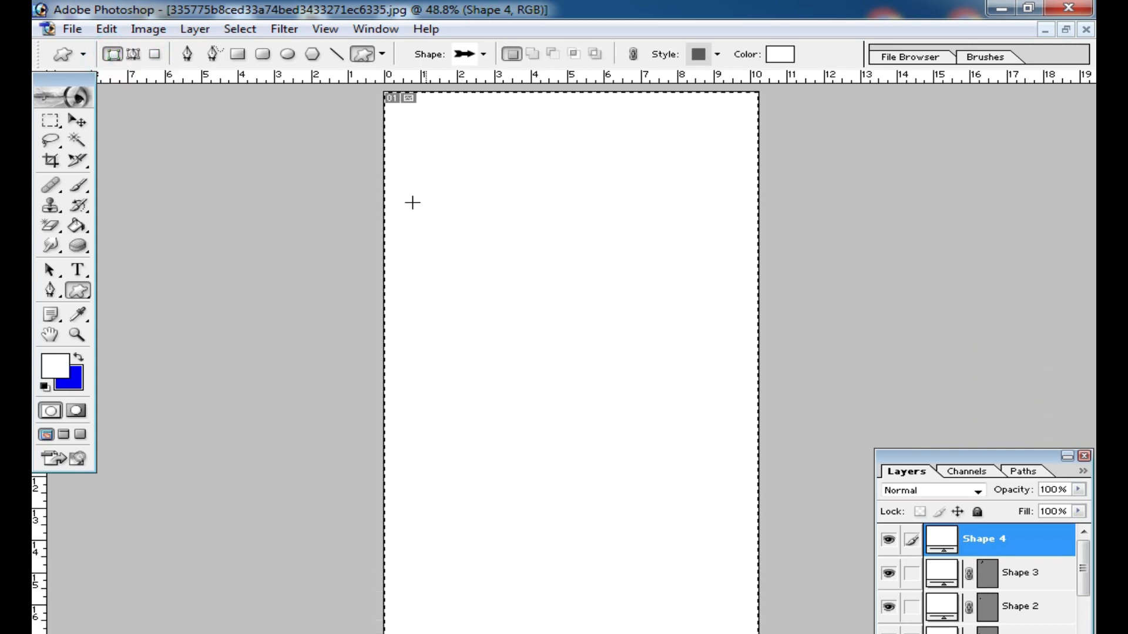
pyautogui.moveTo(706, 256); pyautogui.dragTo(720, 264)
pyautogui.hotkey('ctrl', 'z')
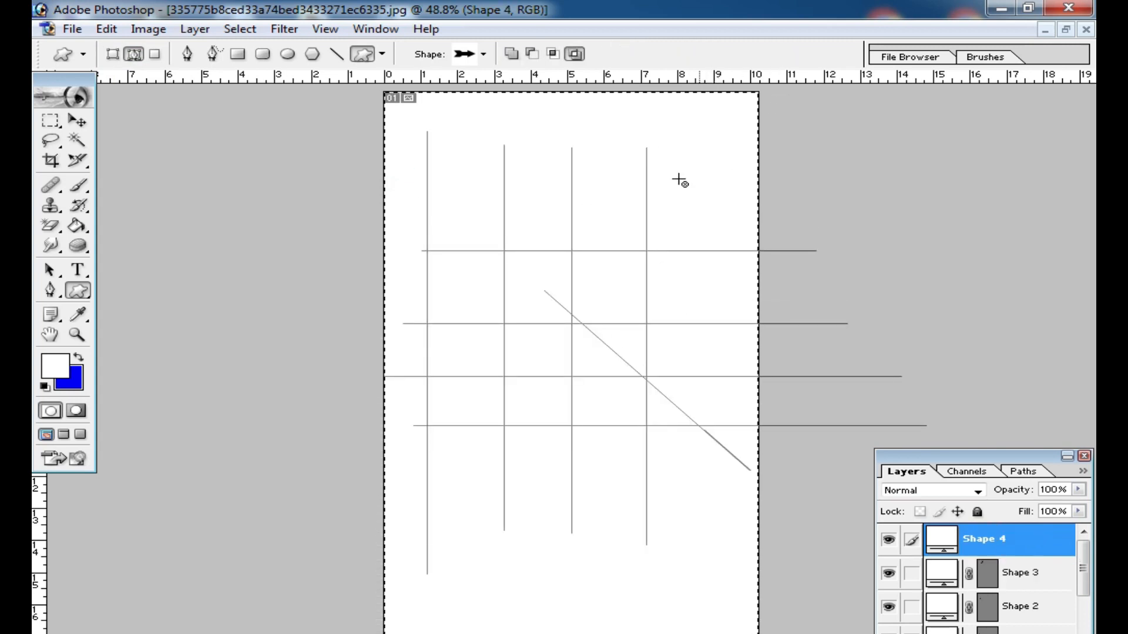
# Step: Set the foreground colour to CC0000 and draw a slim arrow path above the horizontal lines
pyautogui.click(63, 365)
pyautogui.click(540, 255)
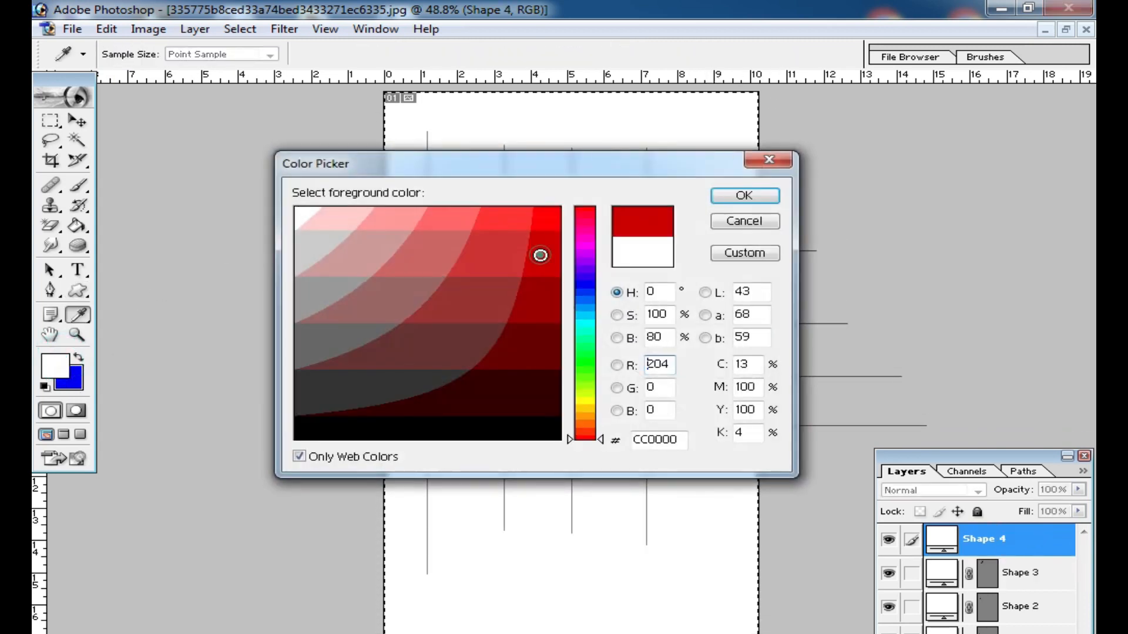
pyautogui.click(749, 196)
pyautogui.moveTo(423, 166); pyautogui.dragTo(622, 199)
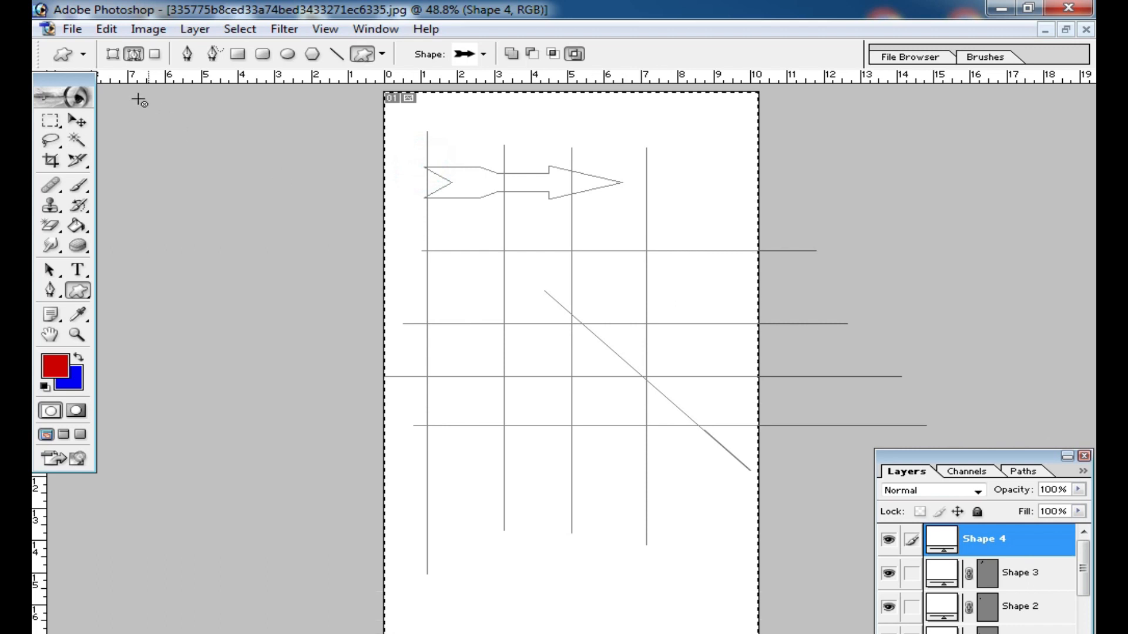
# Step: Draw three red arrows of decreasing size as shape layers, one below the other on the canvas
pyautogui.click(113, 54)
pyautogui.moveTo(452, 266); pyautogui.dragTo(645, 327)
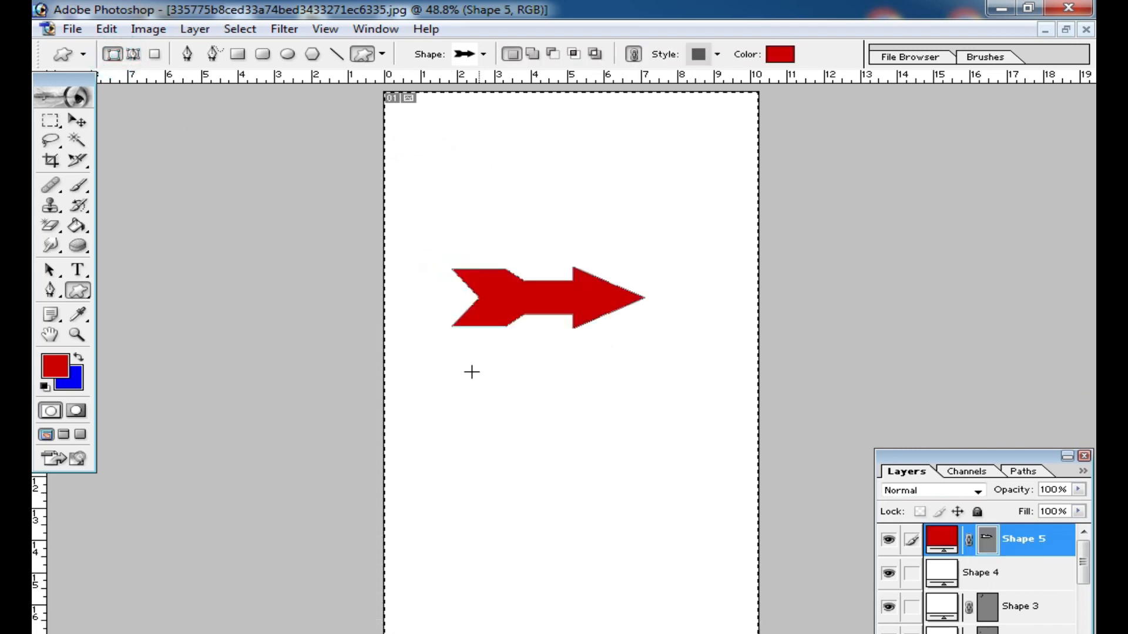
pyautogui.moveTo(439, 365); pyautogui.dragTo(605, 415)
pyautogui.moveTo(520, 464); pyautogui.dragTo(640, 482)
# Step: Choose the butterfly custom shape and draw a red butterfly above the arrows
pyautogui.click(484, 54)
pyautogui.click(522, 180)
pyautogui.click(701, 381)
pyautogui.moveTo(503, 162); pyautogui.dragTo(656, 286)
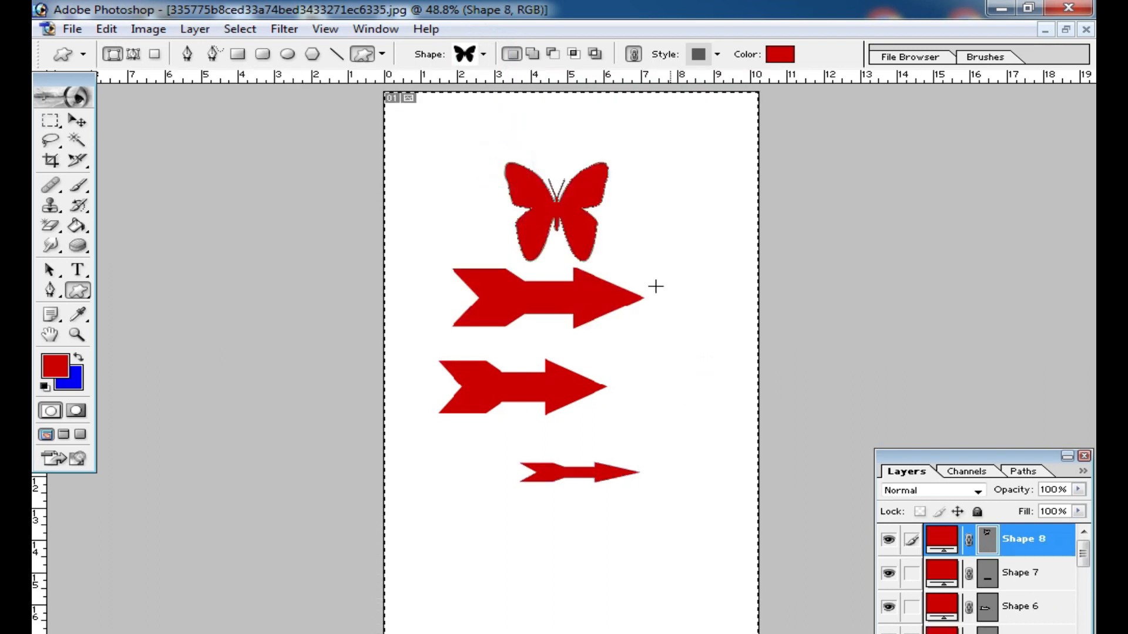
# Step: Choose the clover custom shape and draw a small red clover to the left of the smallest arrow
pyautogui.click(484, 54)
pyautogui.click(486, 178)
pyautogui.click(516, 433)
pyautogui.moveTo(439, 464); pyautogui.dragTo(493, 537)
# Step: Choose the globe custom shape and draw a wide red globe below the smallest arrow
pyautogui.click(483, 54)
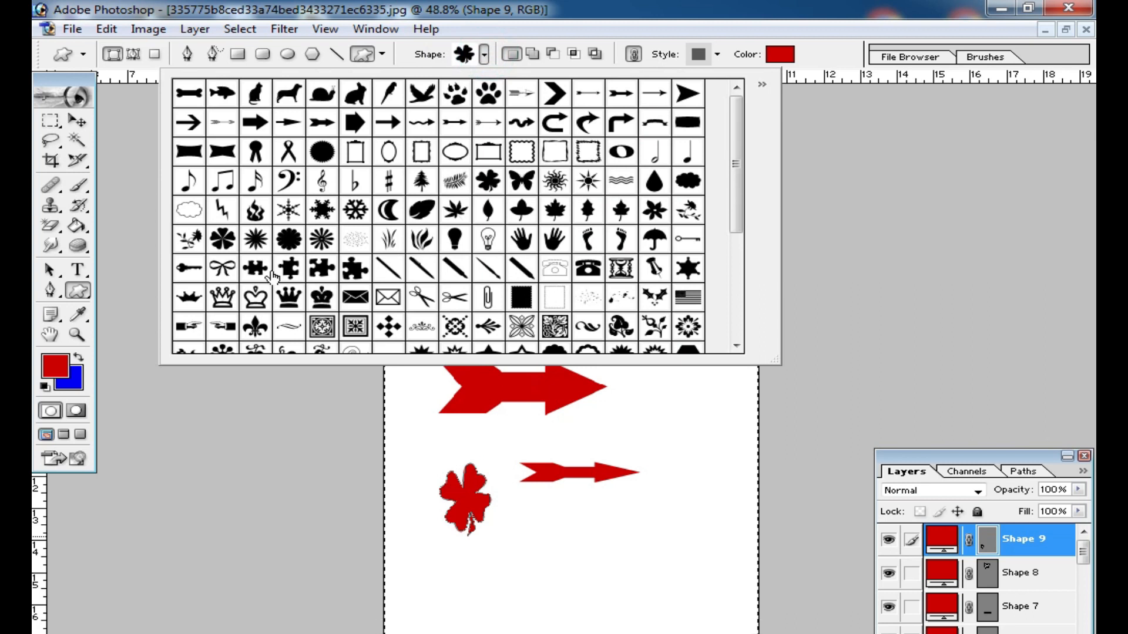
pyautogui.scroll(-3, 447, 320)
pyautogui.scroll(-3, 546, 305)
pyautogui.scroll(-1, 481, 327)
pyautogui.click(488, 282)
pyautogui.moveTo(559, 523); pyautogui.dragTo(721, 616)
# Step: Choose the standing man custom shape and draw a red figure above the globe
pyautogui.click(483, 54)
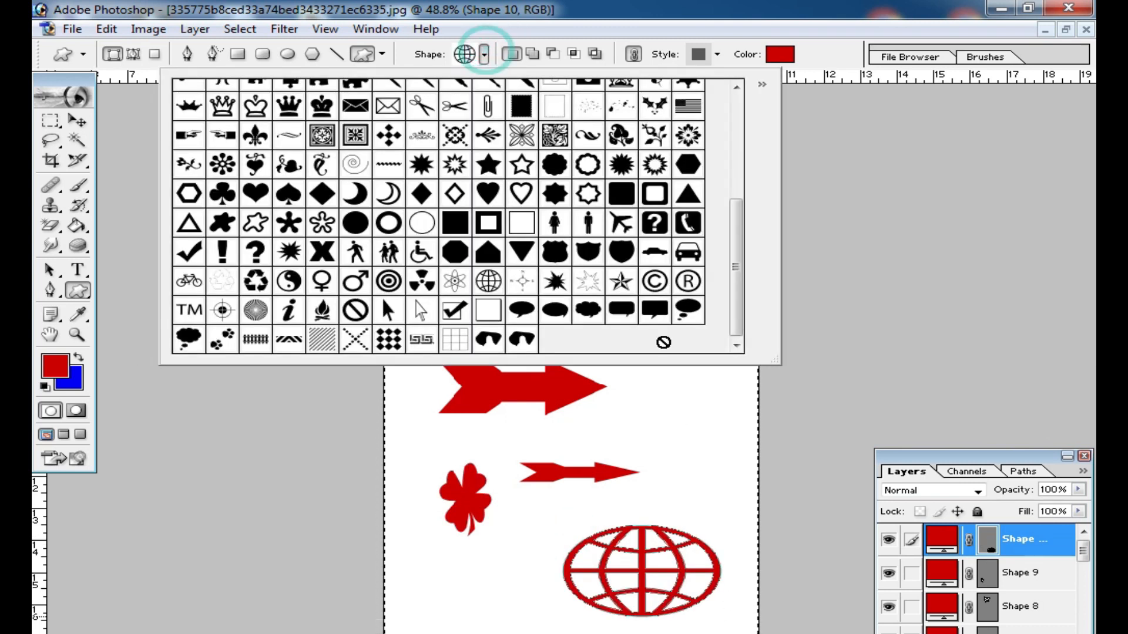
pyautogui.click(588, 223)
pyautogui.moveTo(634, 380); pyautogui.dragTo(730, 521)
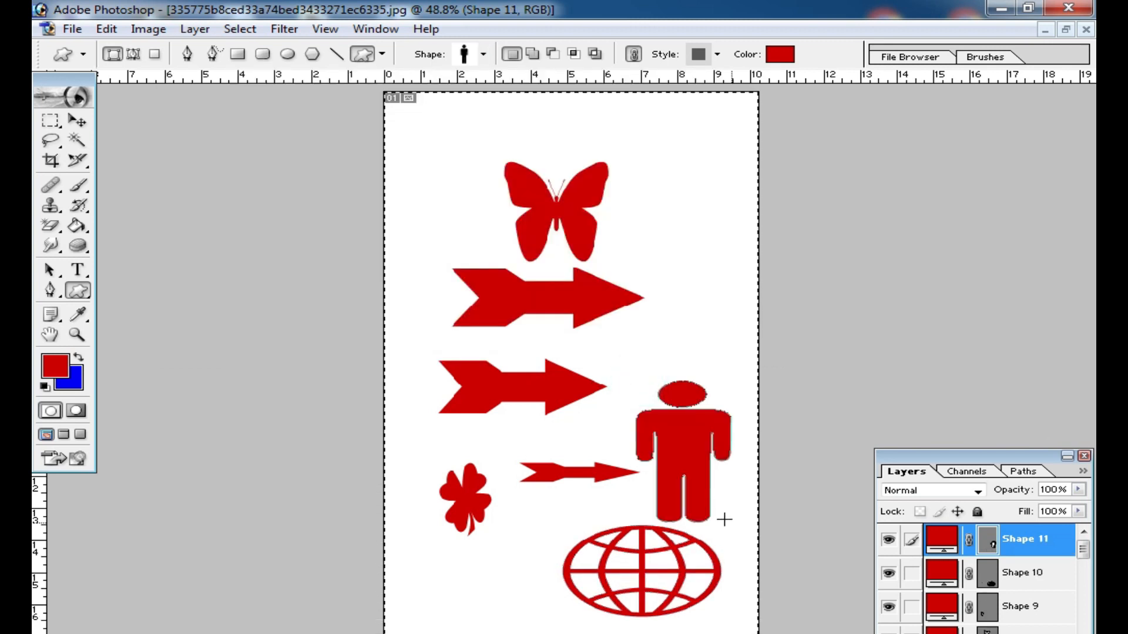
# Step: Choose the bicycle custom shape and draw two red bicycles, one overlapping the butterfly and one in the page's upper right corner
pyautogui.click(483, 54)
pyautogui.click(190, 292)
pyautogui.click(529, 498)
pyautogui.moveTo(424, 140); pyautogui.dragTo(558, 228)
pyautogui.moveTo(610, 106); pyautogui.dragTo(745, 175)
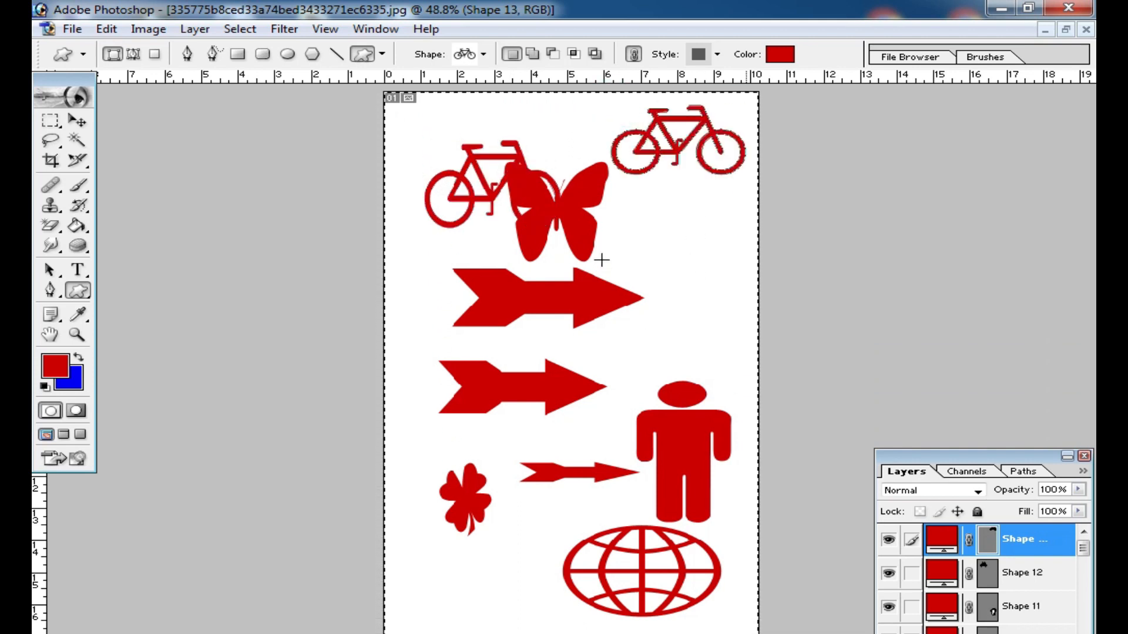
# Step: Add a text note with the Notes tool beside the butterfly, reading "hjhkjh" and "cvbvbcvc" on two lines
pyautogui.click(59, 318)
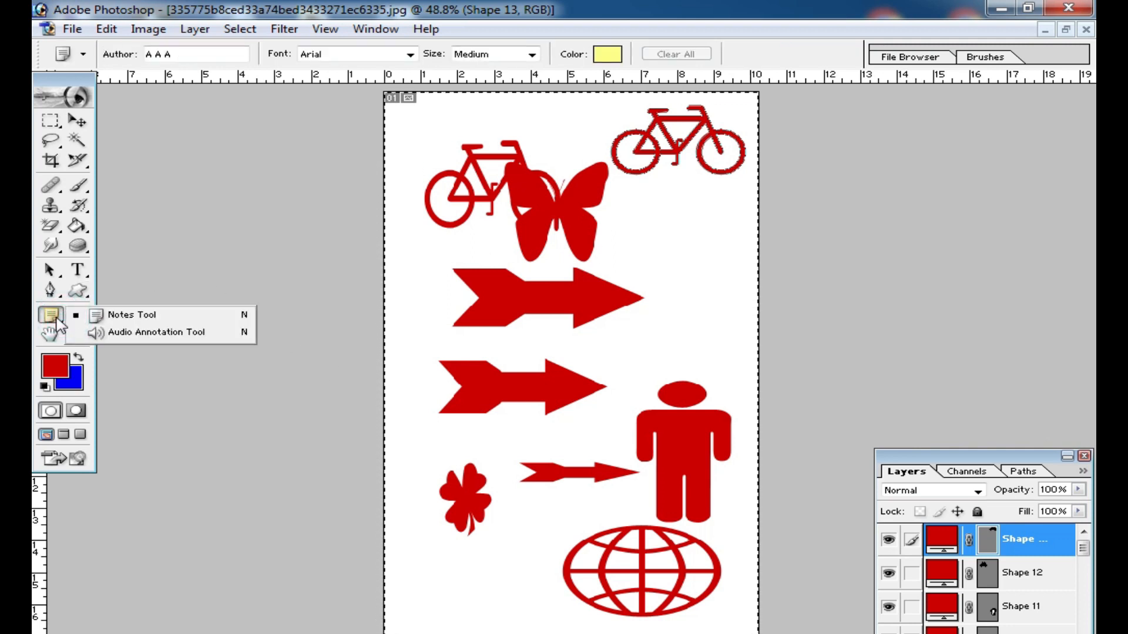
pyautogui.click(150, 314)
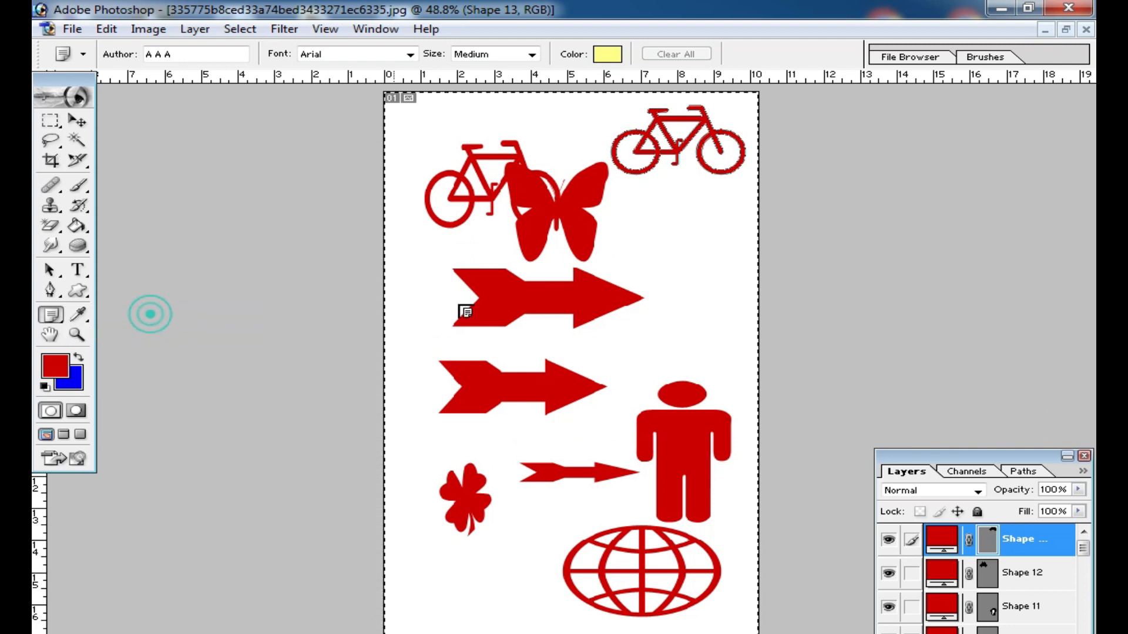
pyautogui.click(418, 245)
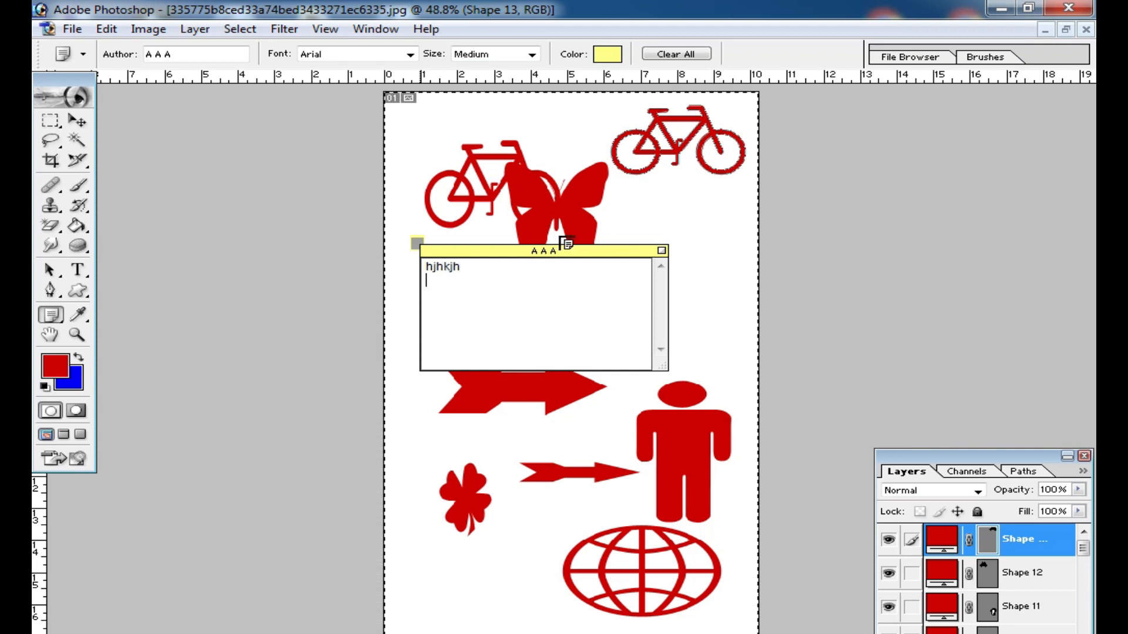
pyautogui.write('hjhkjh cvbvbcvc')
# Step: Switch to the Move tool and move the open note window up to the top of the page
pyautogui.click(77, 121)
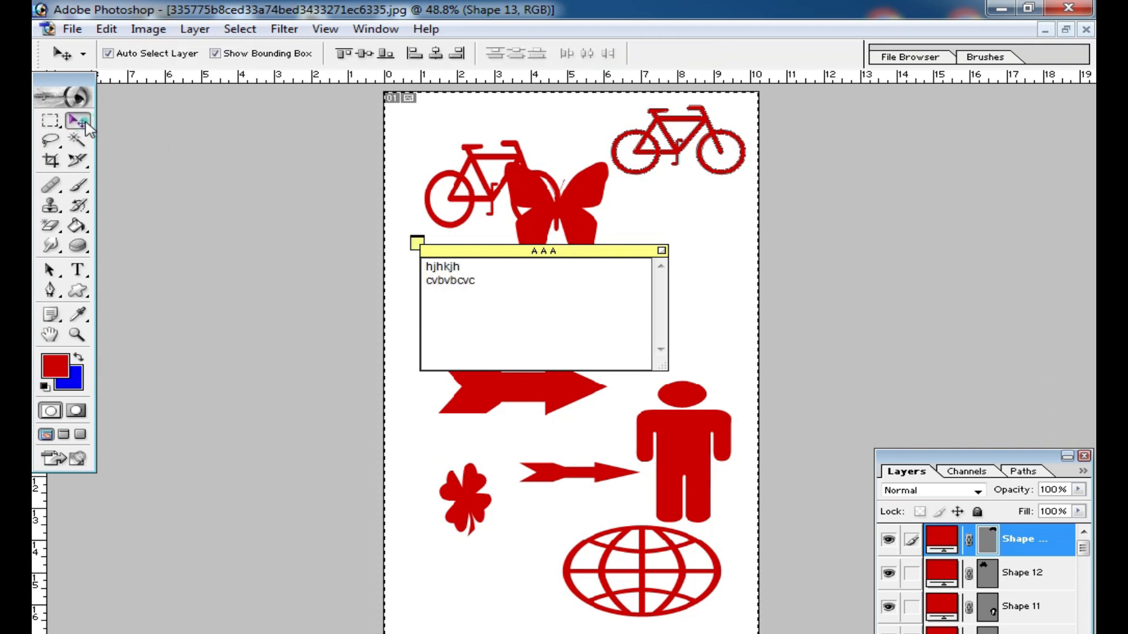
pyautogui.click(704, 207)
pyautogui.moveTo(431, 250); pyautogui.dragTo(423, 94)
# Step: Place six empty notes at different spots around the arrows, the clover and the globe
pyautogui.click(644, 302)
pyautogui.click(380, 244)
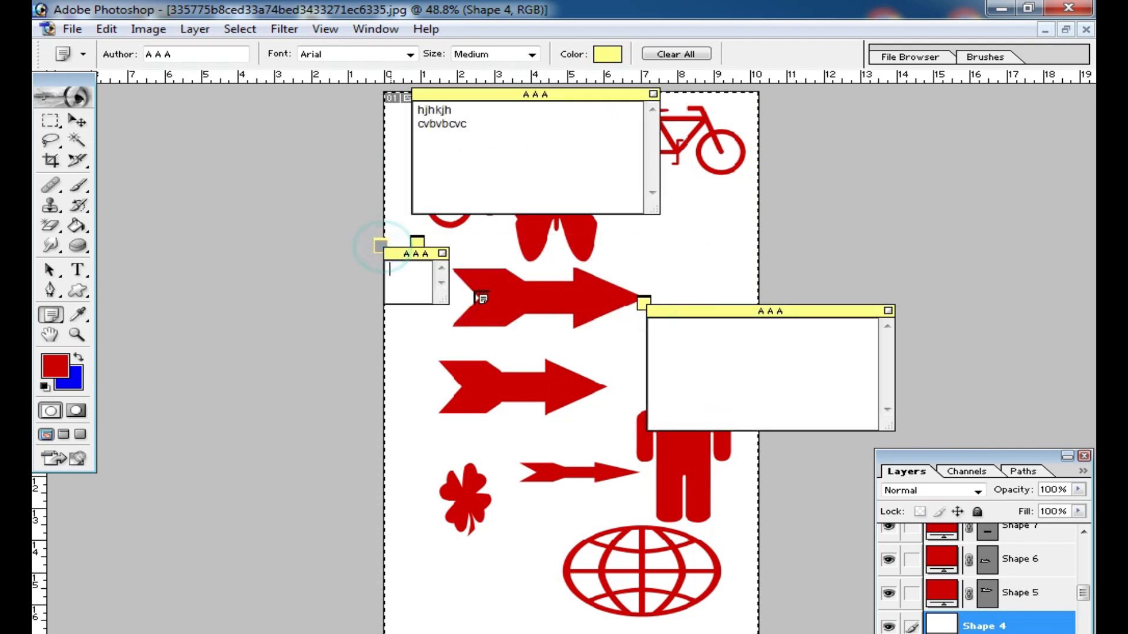
pyautogui.click(473, 306)
pyautogui.click(461, 416)
pyautogui.click(578, 480)
pyautogui.click(627, 236)
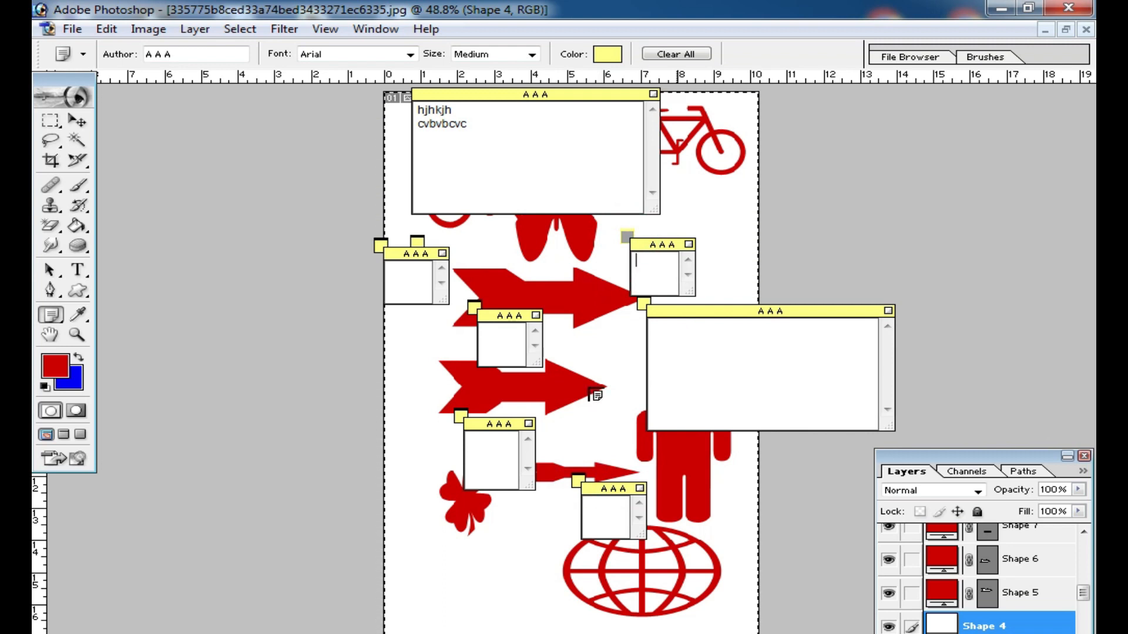
# Step: Add a note reading "gfgfh" at the tip of the second arrow, and place two more empty notes
pyautogui.moveTo(606, 376); pyautogui.dragTo(636, 403)
pyautogui.write('gfgfh')
pyautogui.click(577, 428)
pyautogui.click(77, 120)
pyautogui.click(523, 182)
pyautogui.click(701, 197)
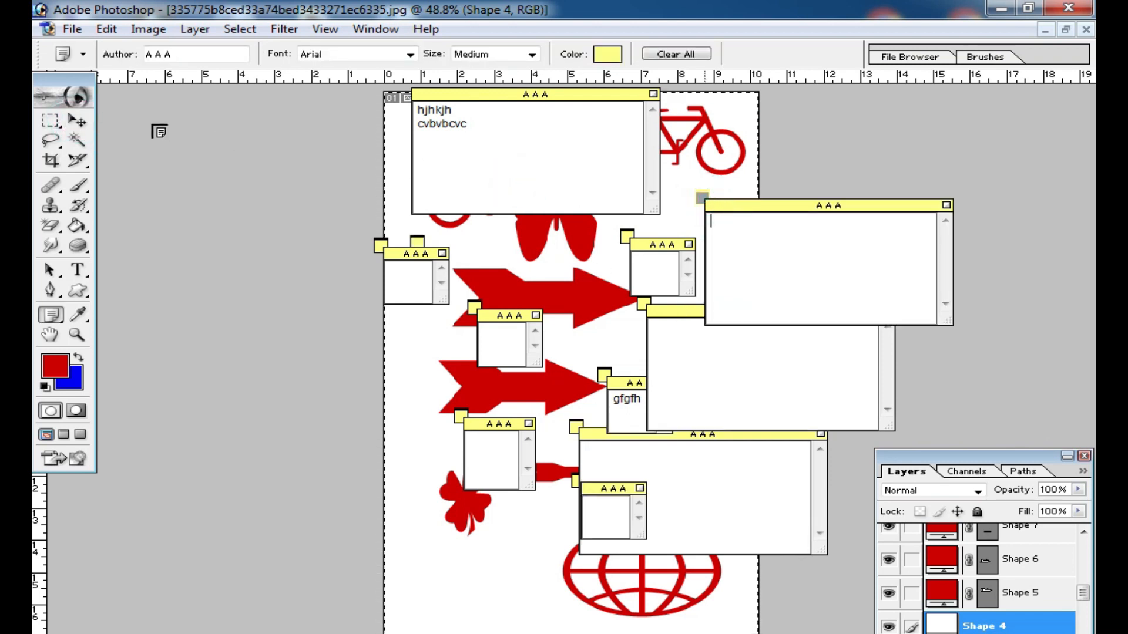
# Step: Switch to the Move tool and remove the selection around the canvas
pyautogui.click(80, 122)
pyautogui.click(747, 488)
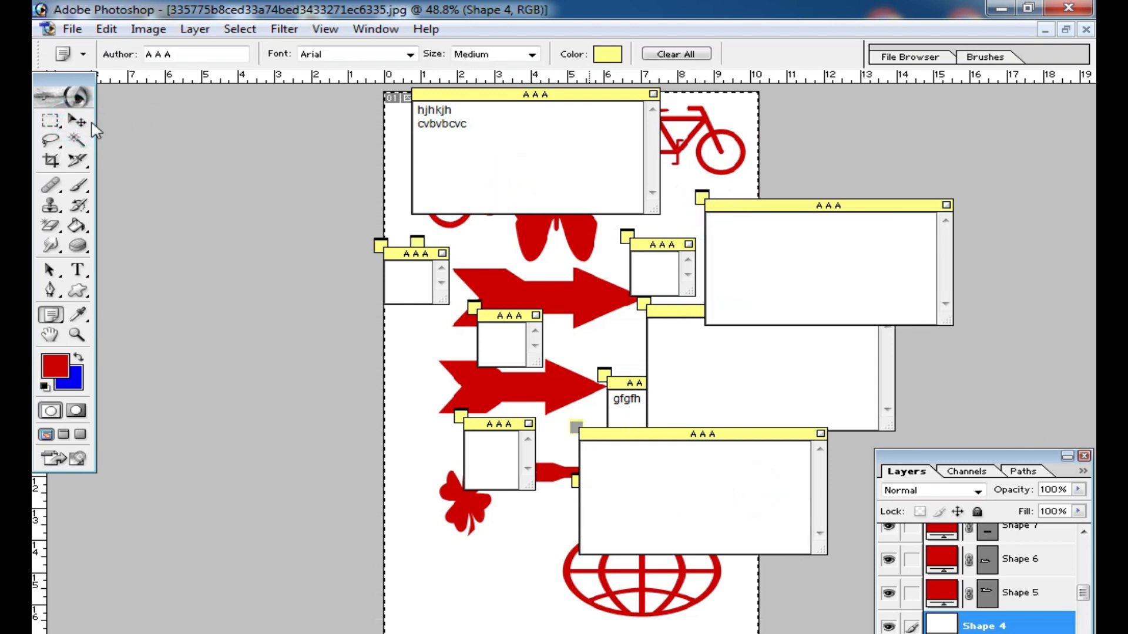
pyautogui.click(83, 121)
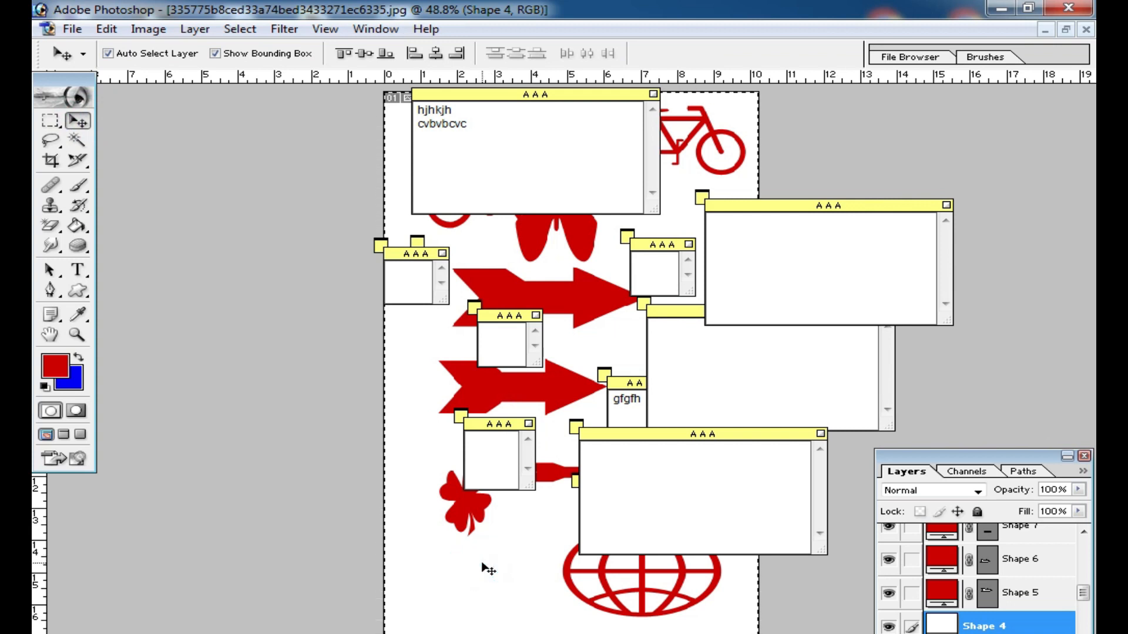
pyautogui.hotkey('ctrl', 'd')
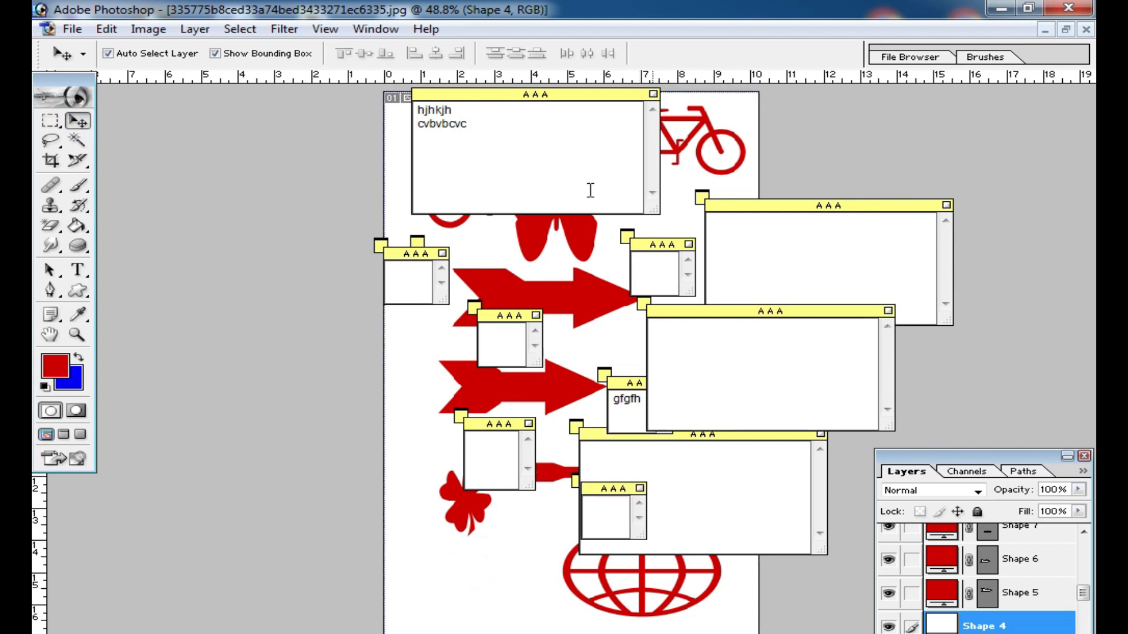
pyautogui.click(510, 545)
pyautogui.click(537, 470)
pyautogui.hotkey('ctrl', '+')
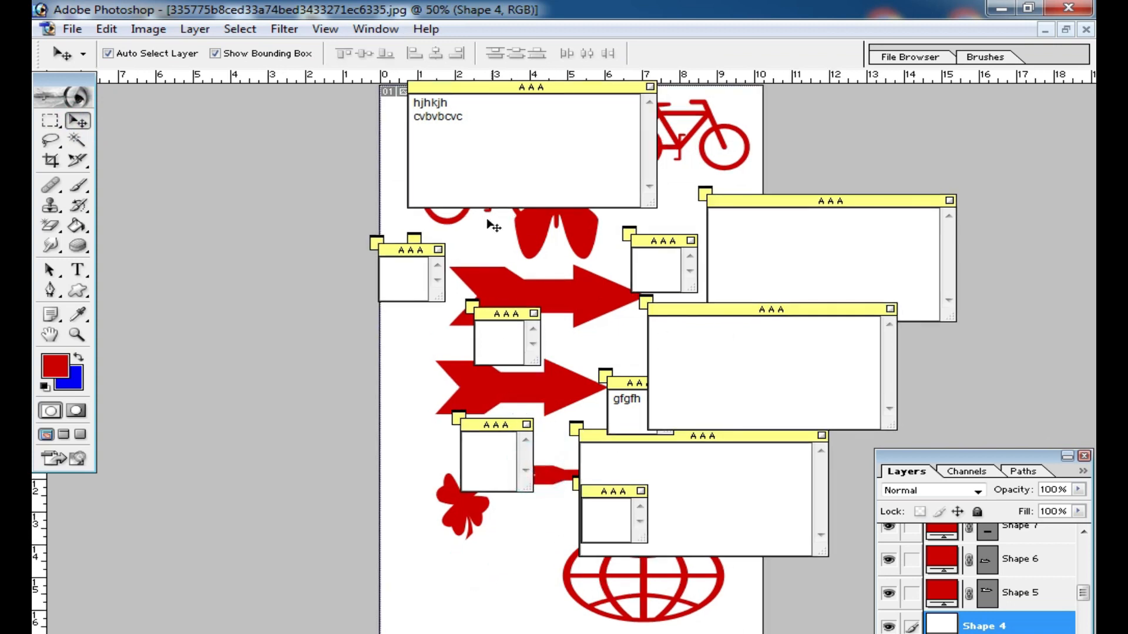
# Step: Record an audio annotation with the Audio Annotation tool to the left of the second arrow, and stop the recording
pyautogui.click(50, 314)
pyautogui.click(148, 333)
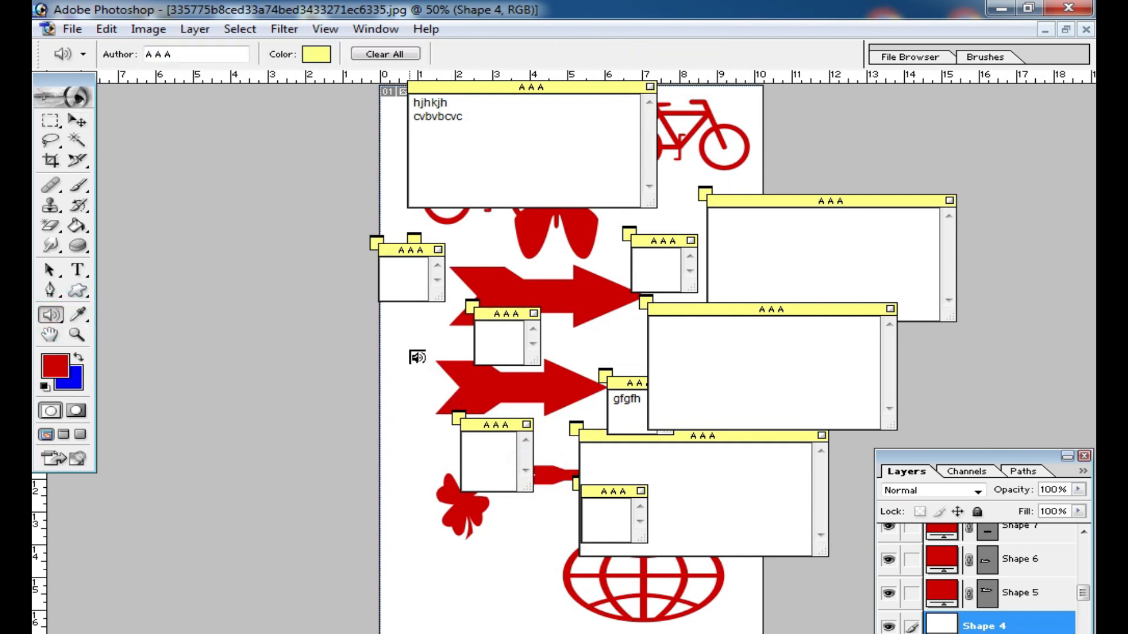
pyautogui.click(417, 357)
pyautogui.click(658, 315)
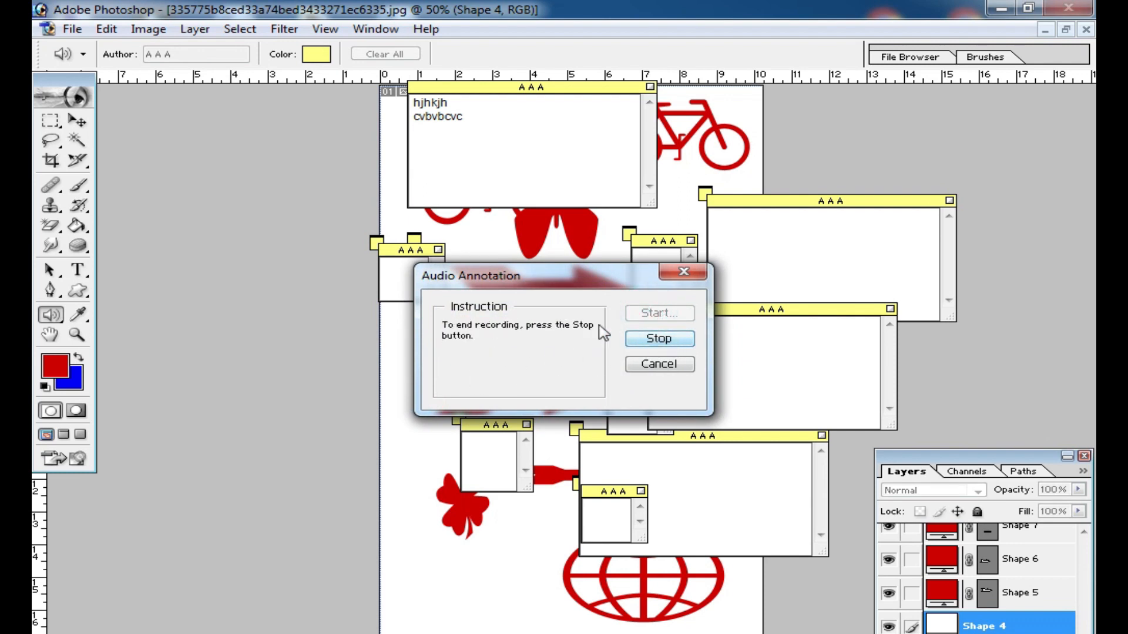
pyautogui.click(660, 337)
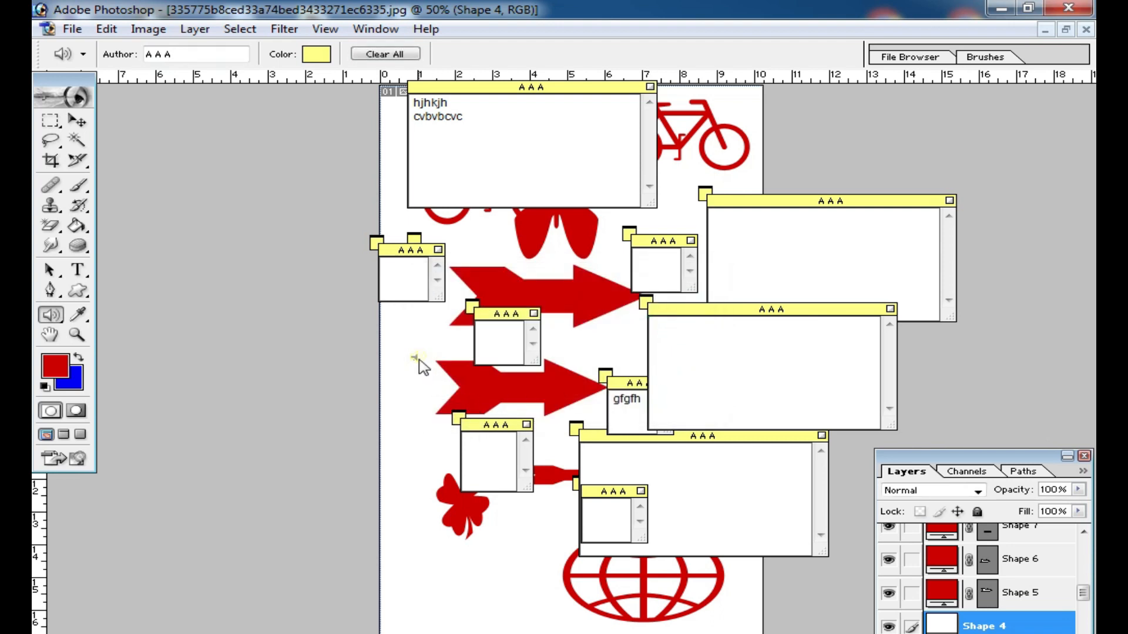
# Step: Play back the audio annotation several times and toggle the system sound mute while checking the volume
pyautogui.click(419, 355)
pyautogui.click(419, 356)
pyautogui.click(989, 633)
pyautogui.click(982, 580)
pyautogui.click(419, 358)
pyautogui.click(416, 356)
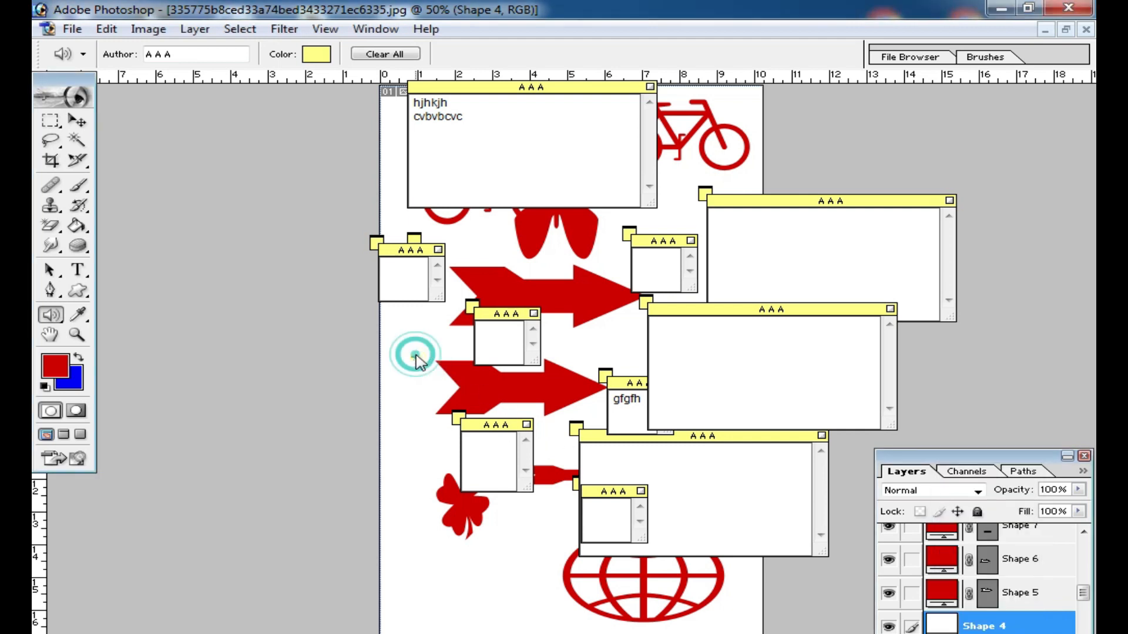
pyautogui.click(416, 357)
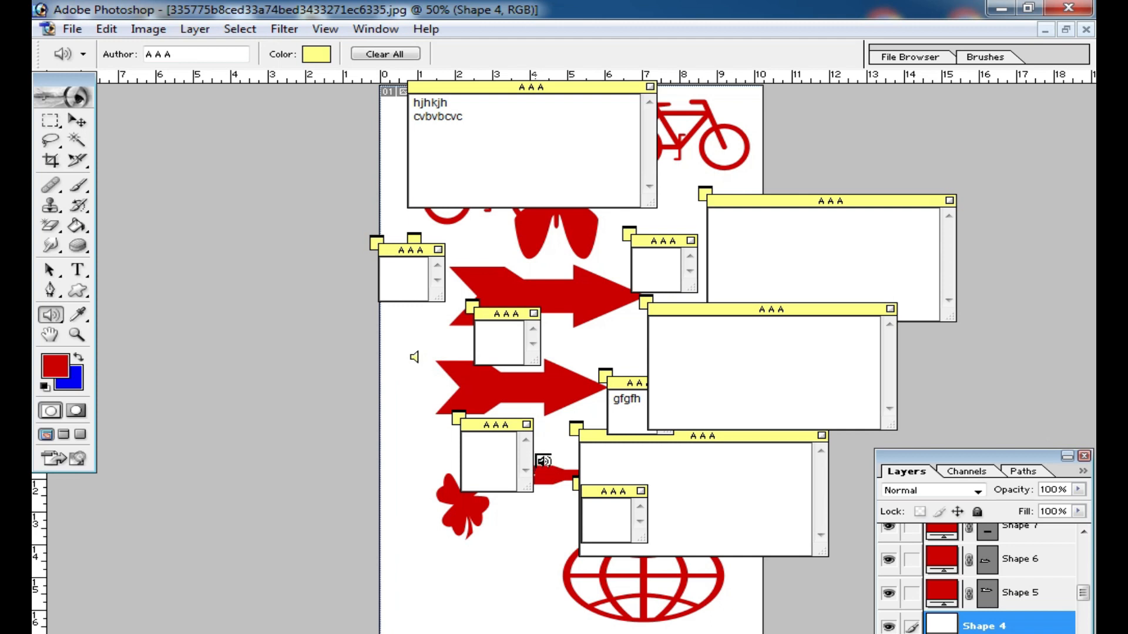
pyautogui.click(989, 633)
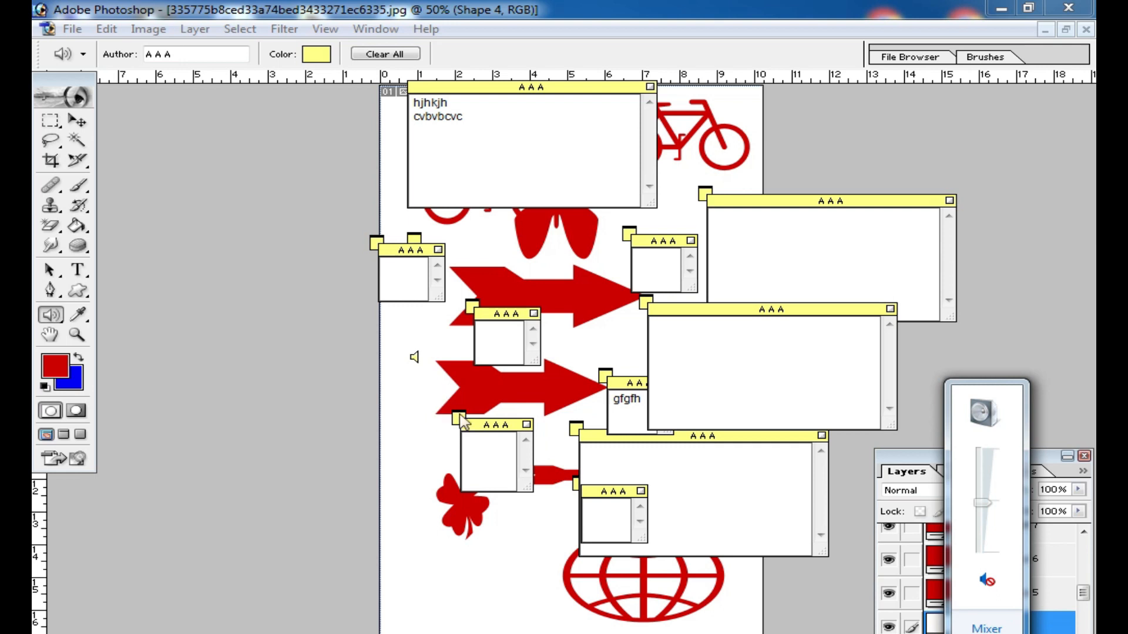
pyautogui.click(409, 405)
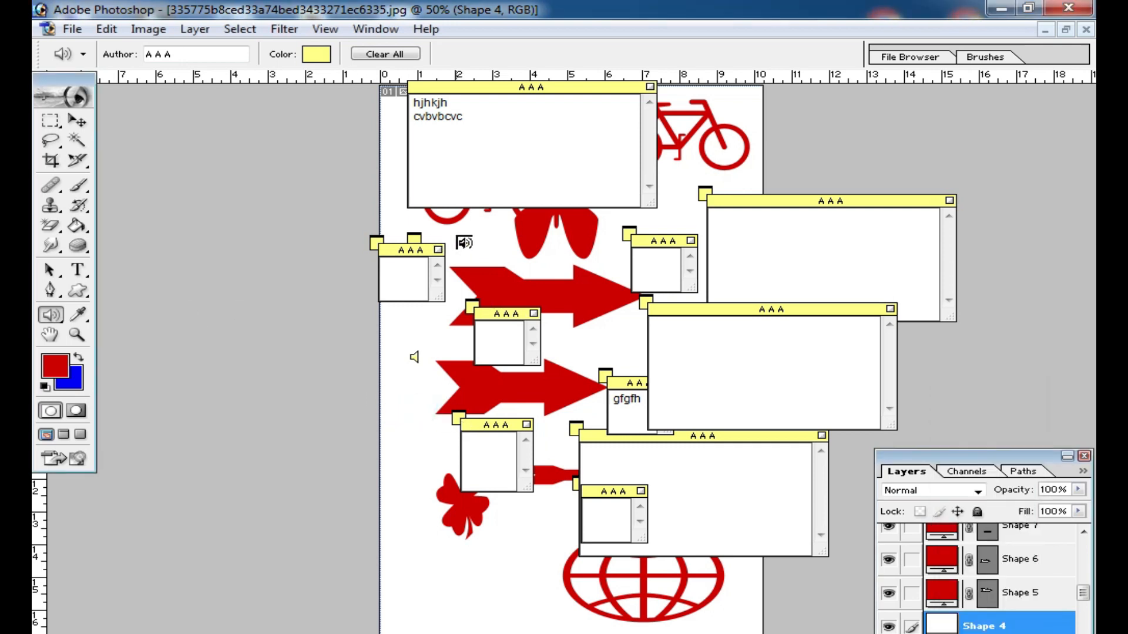
# Step: Record a second audio annotation above the first arrow
pyautogui.click(464, 243)
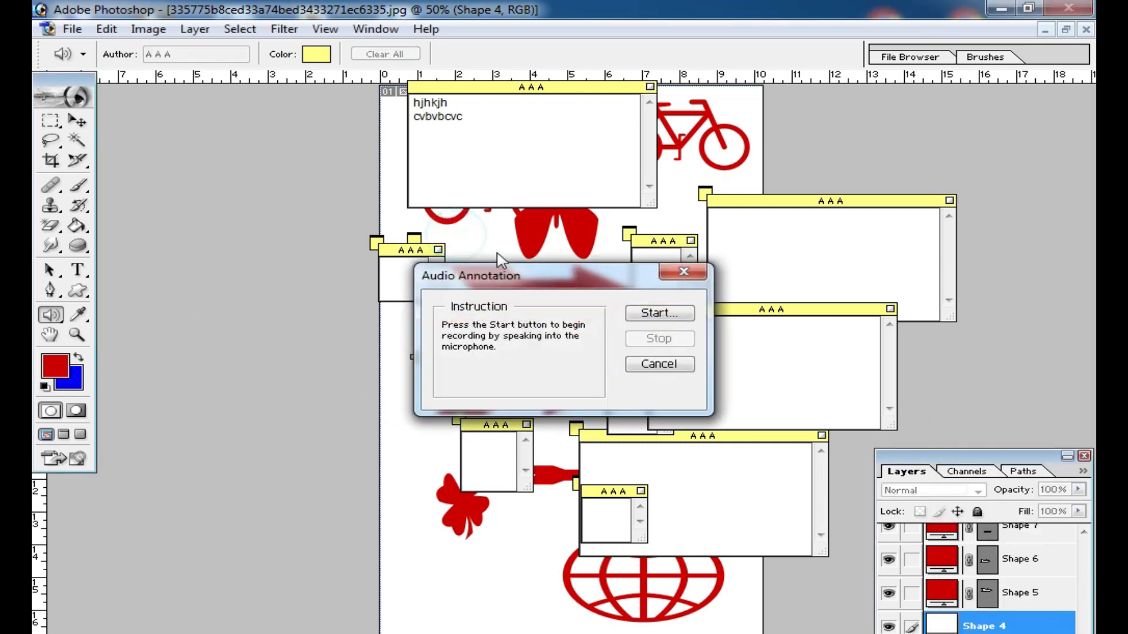
pyautogui.click(658, 313)
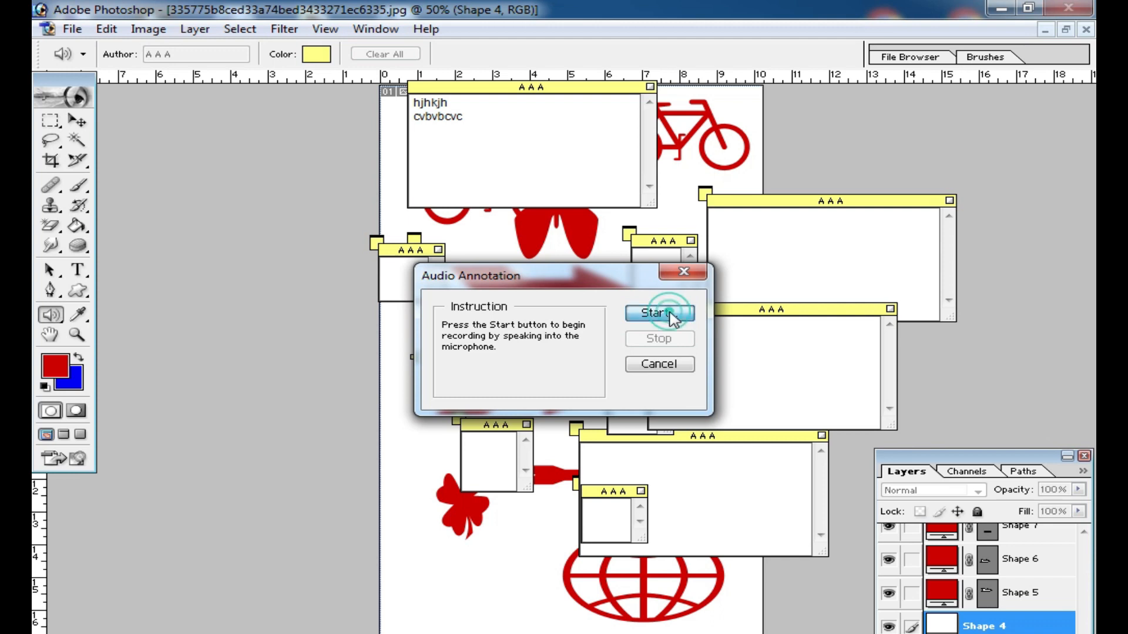
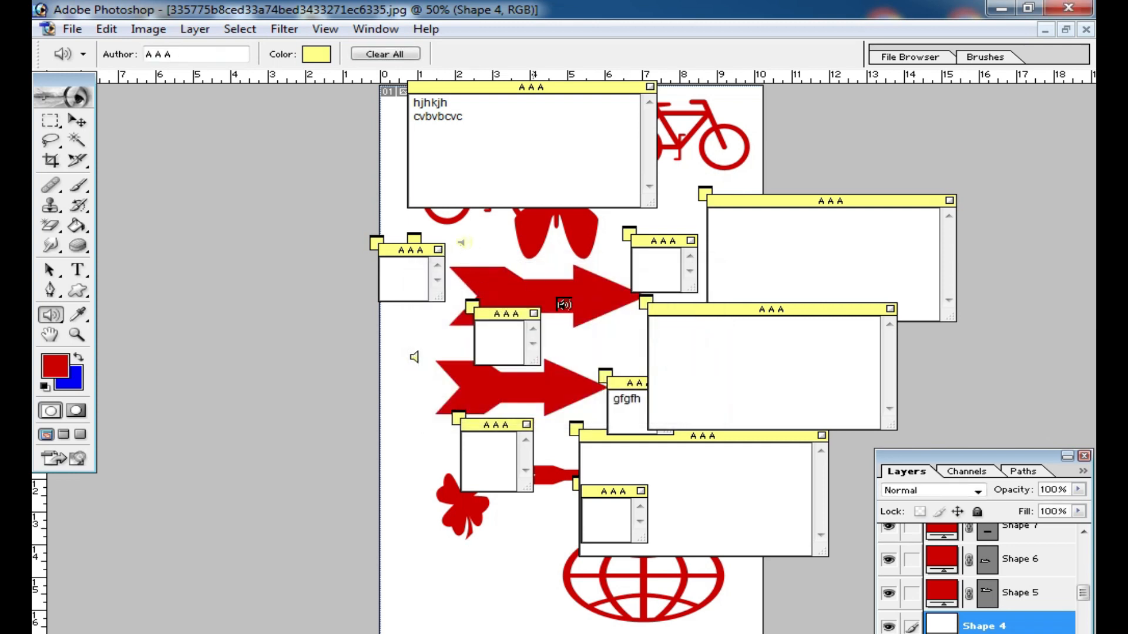
# Step: Sample the arrow's red as the background colour with the Eyedropper, and place another empty note over the second arrow
pyautogui.click(78, 316)
pyautogui.keyDown('alt'); pyautogui.click(598, 297); pyautogui.keyUp('alt')
pyautogui.press('n')
pyautogui.click(503, 161)
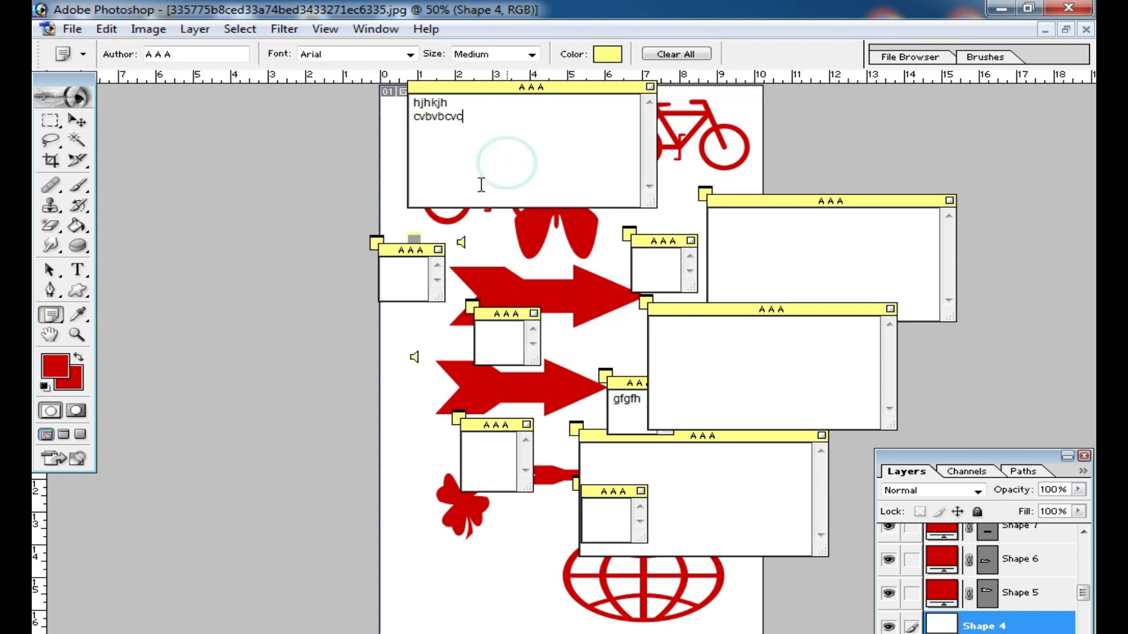
pyautogui.click(393, 351)
# Step: Sample the canvas white as the background colour, merge all visible layers, and fill the merged layer with white
pyautogui.click(78, 315)
pyautogui.keyDown('alt'); pyautogui.click(458, 577); pyautogui.keyUp('alt')
pyautogui.hotkey('ctrl', 'shift', 'e')
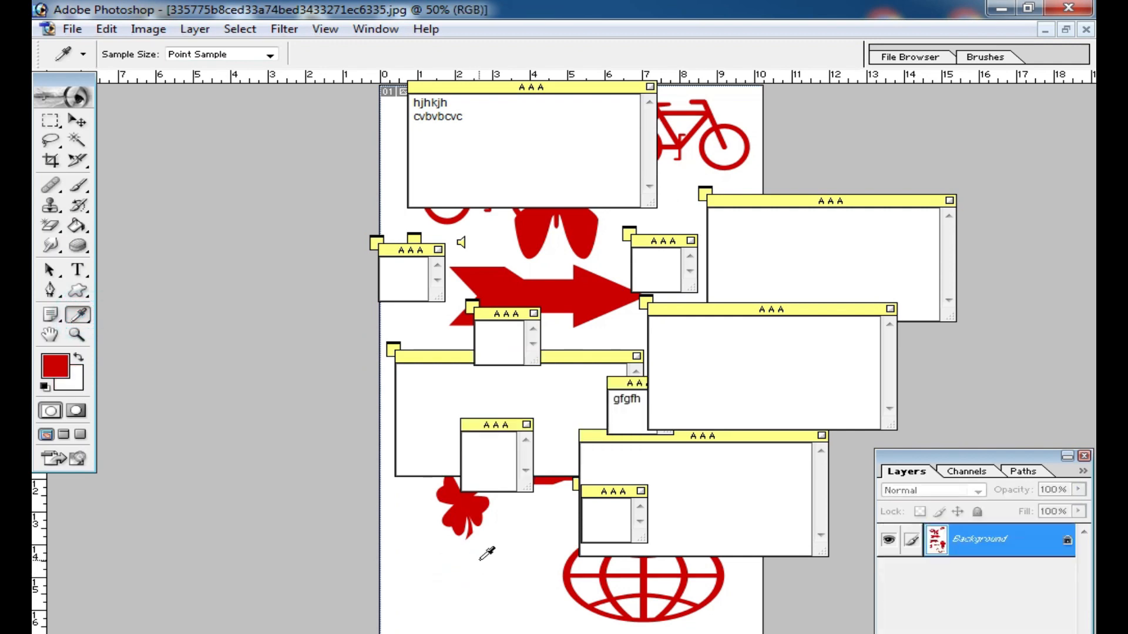
pyautogui.hotkey('ctrl', 'BackSpace')
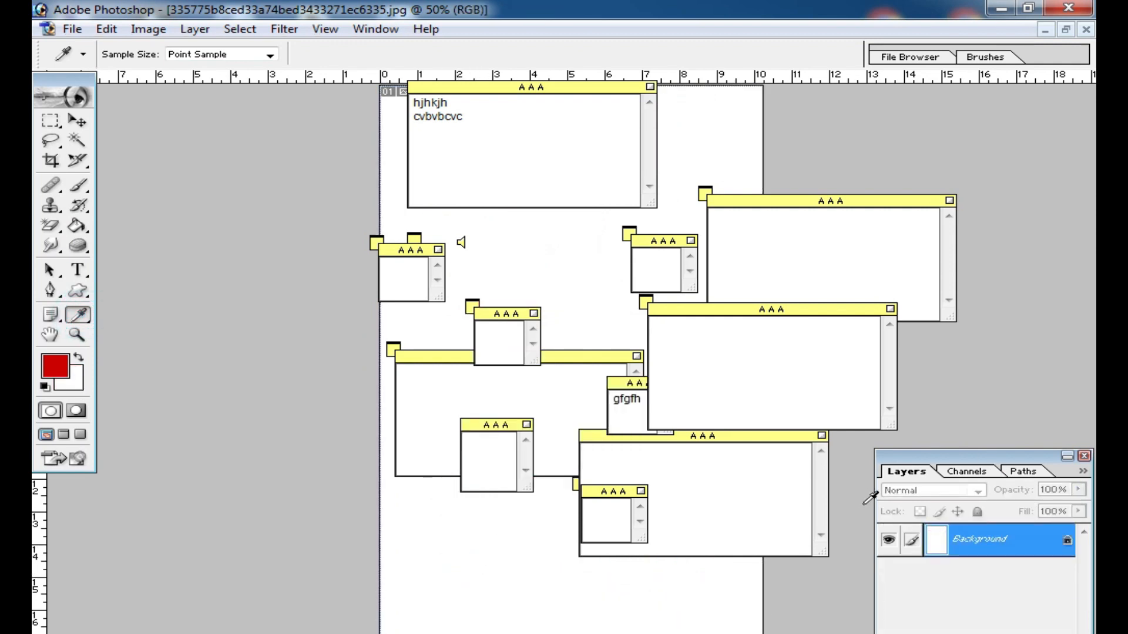
# Step: Close both open documents without saving their changes
pyautogui.click(1065, 30)
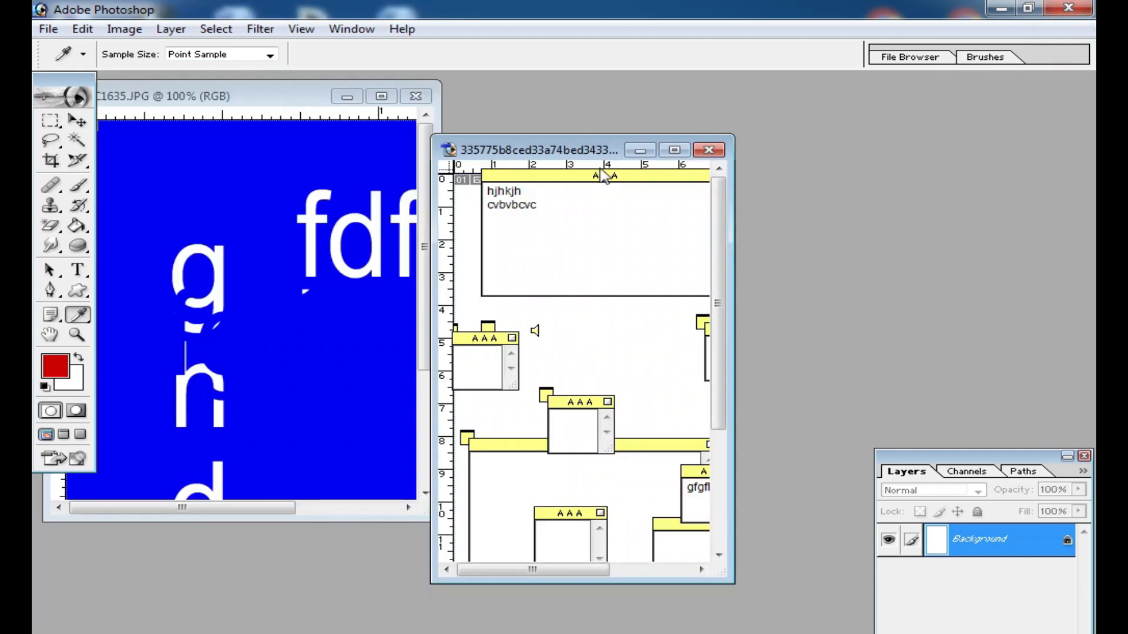
pyautogui.click(708, 151)
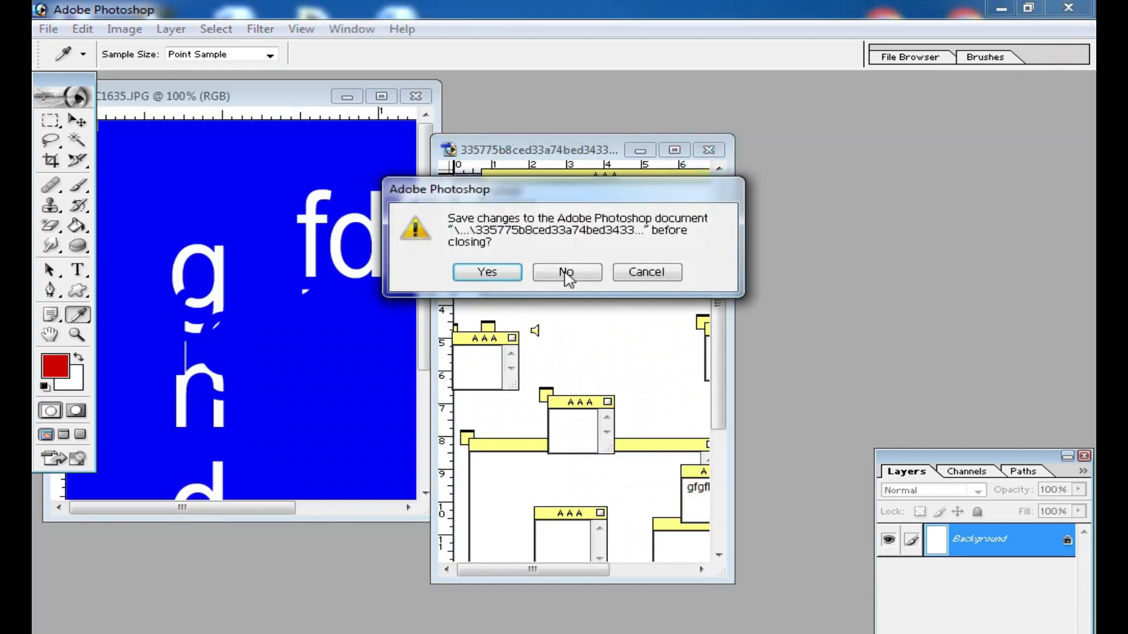
pyautogui.click(567, 269)
pyautogui.click(416, 95)
pyautogui.click(587, 271)
# Step: Open the woman's portrait photo from the Desktop and maximize its document window
pyautogui.doubleClick(706, 348)
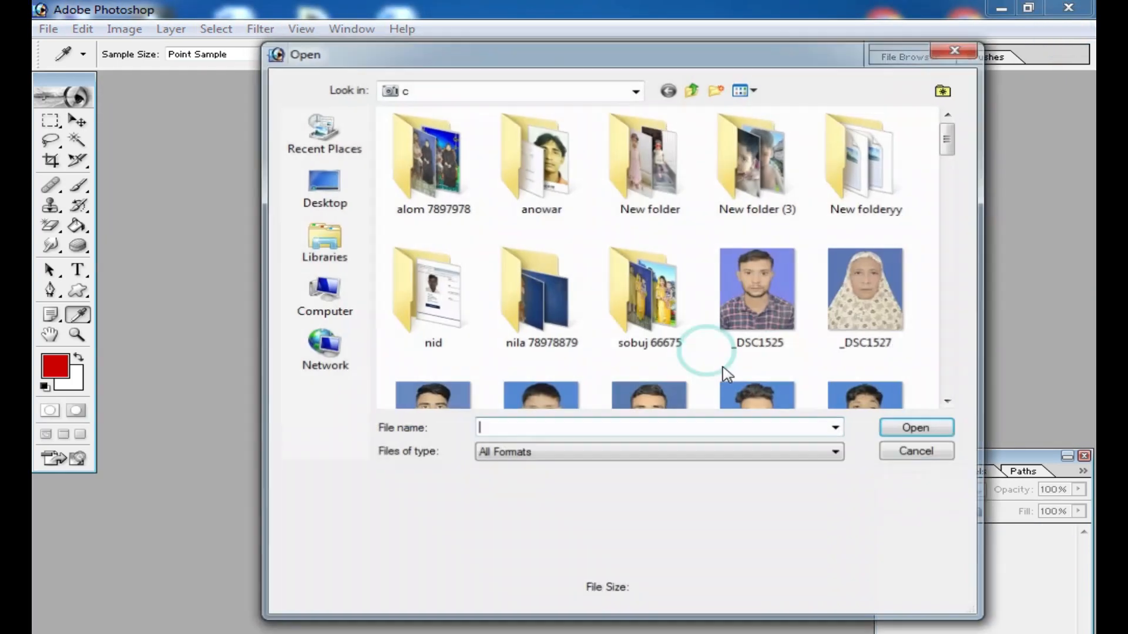
pyautogui.click(292, 191)
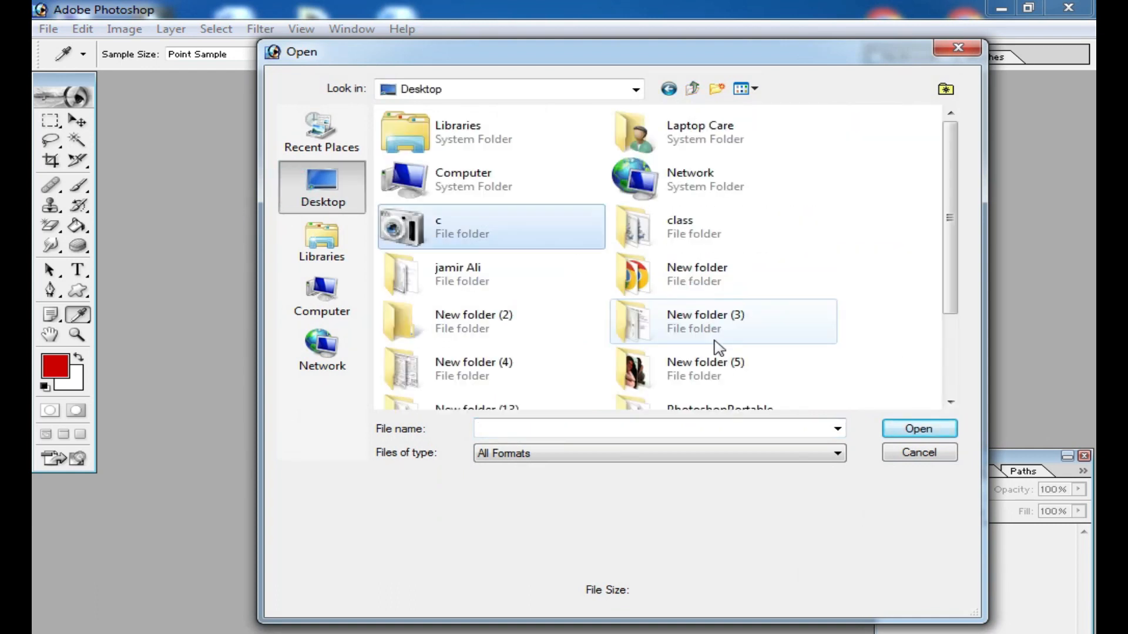
pyautogui.scroll(-3, 652, 367)
pyautogui.doubleClick(611, 345)
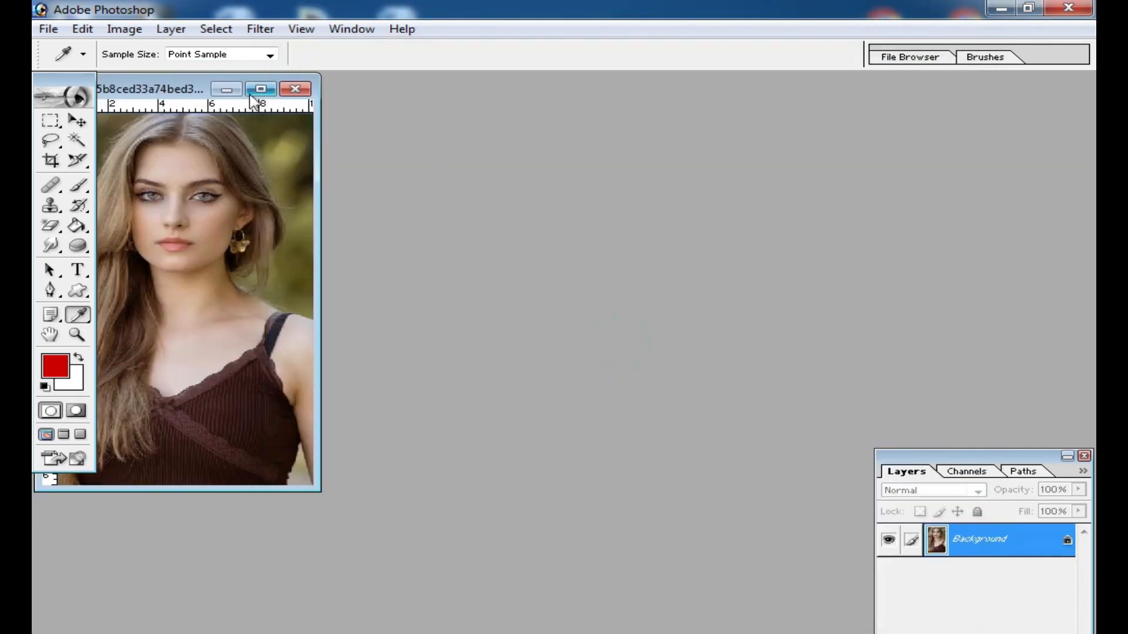
pyautogui.doubleClick(148, 89)
# Step: Sample the skin tone from the woman's cheek as both the background and the foreground colour
pyautogui.click(584, 344)
pyautogui.click(460, 286)
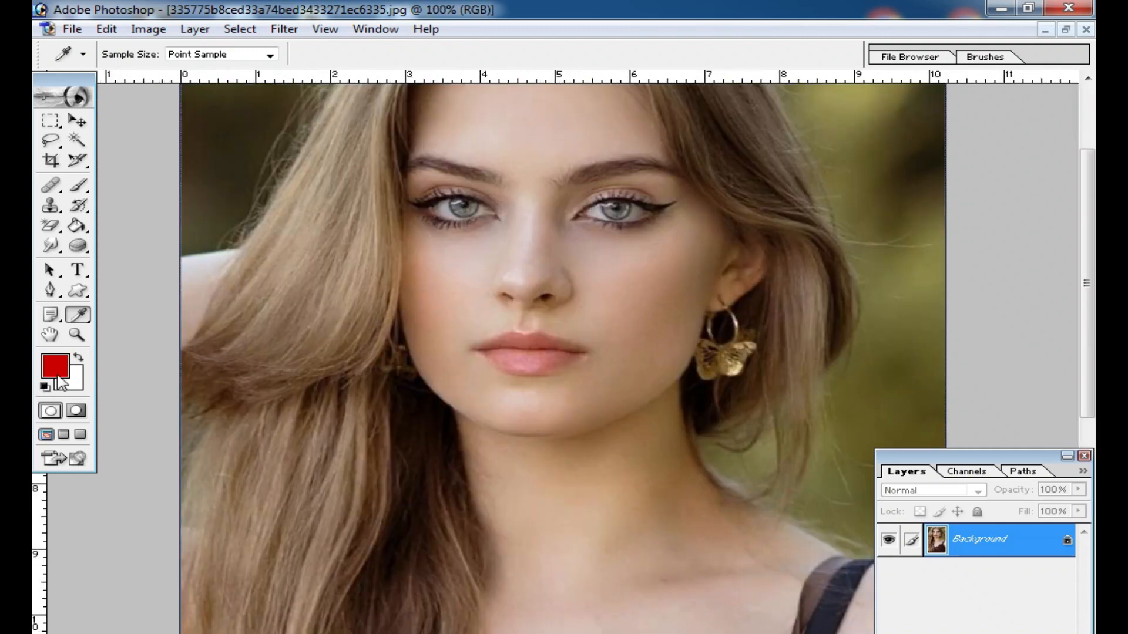
pyautogui.keyDown('alt'); pyautogui.click(452, 272); pyautogui.keyUp('alt')
pyautogui.click(452, 272)
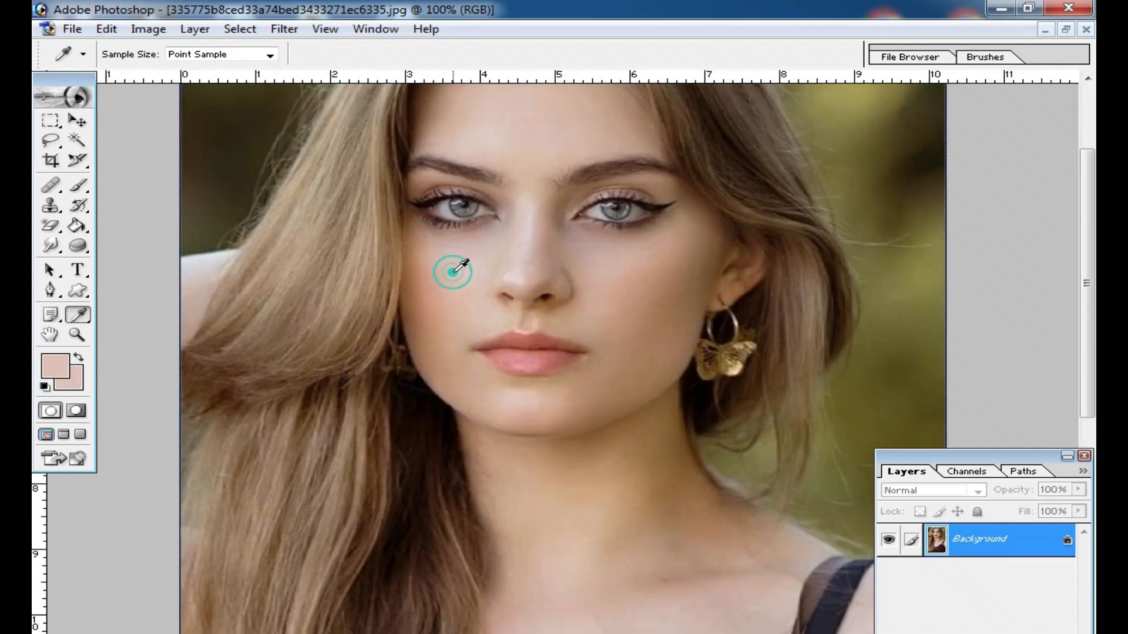
# Step: Sample foreground colours from the woman's cheek, several parts of her hair and the blurred background, ending on her brown hair
pyautogui.click(453, 289)
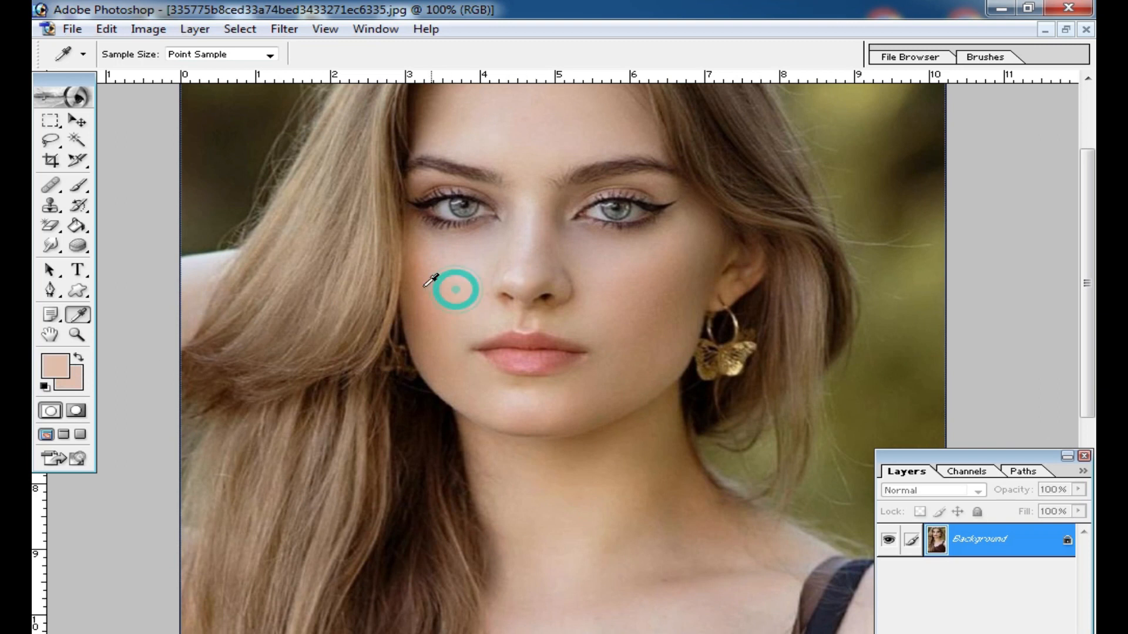
pyautogui.click(330, 262)
pyautogui.click(318, 347)
pyautogui.click(291, 504)
pyautogui.click(774, 385)
pyautogui.click(749, 308)
pyautogui.click(758, 192)
pyautogui.click(733, 154)
pyautogui.click(740, 167)
pyautogui.click(223, 153)
pyautogui.click(346, 251)
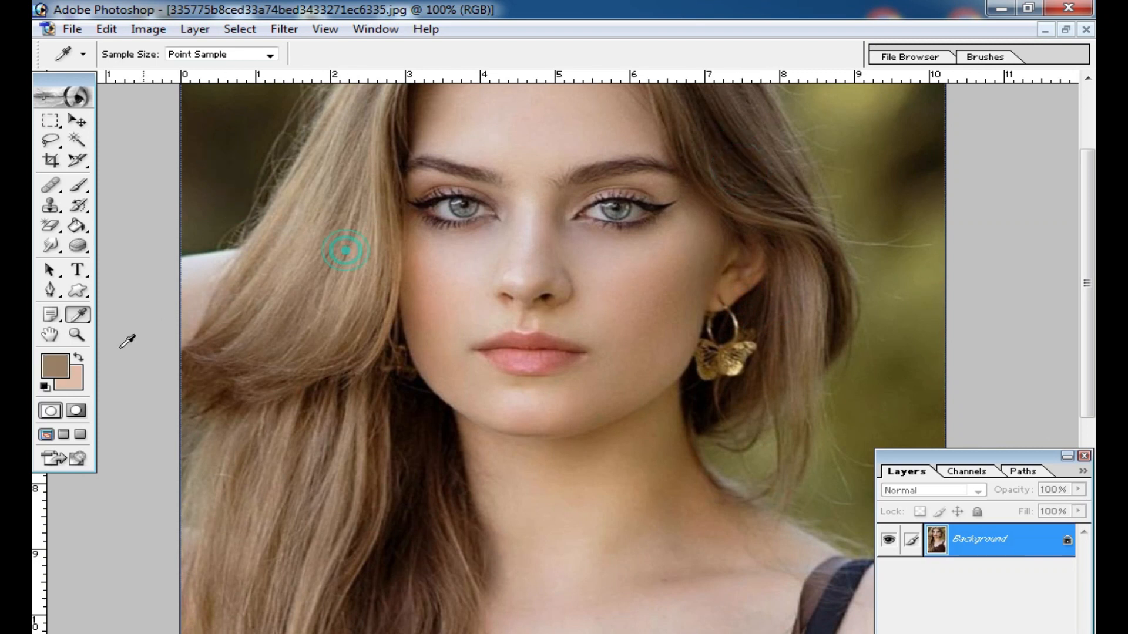
# Step: Select a rectangular area over the woman's mouth and chin with the Rectangular Marquee tool
pyautogui.click(49, 336)
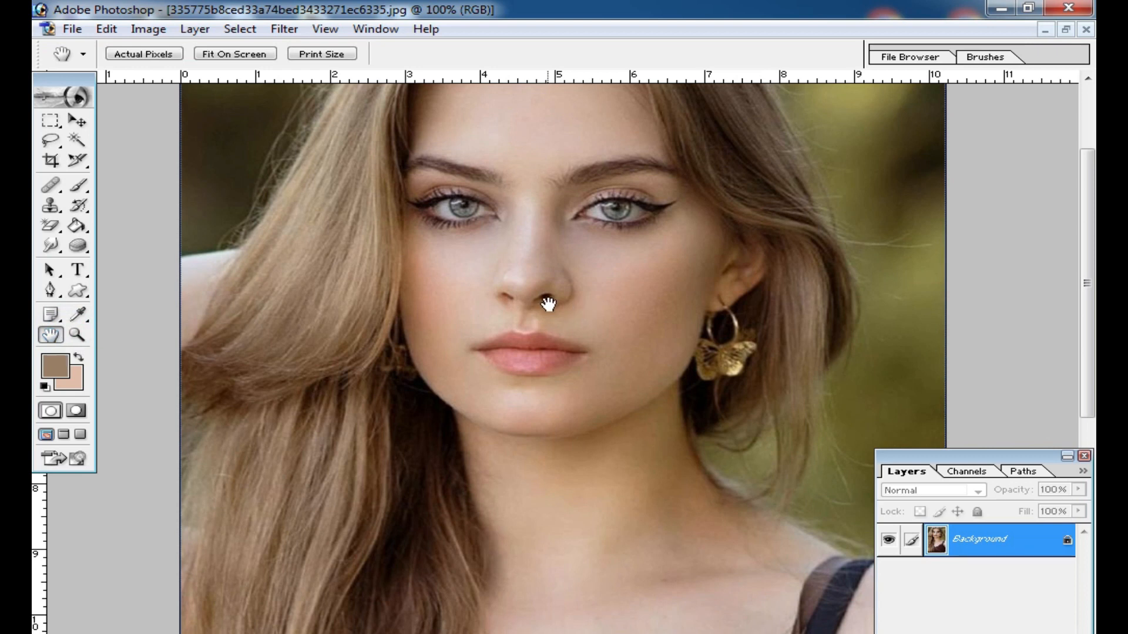
pyautogui.keyDown('alt'); pyautogui.click(585, 300); pyautogui.keyUp('alt')
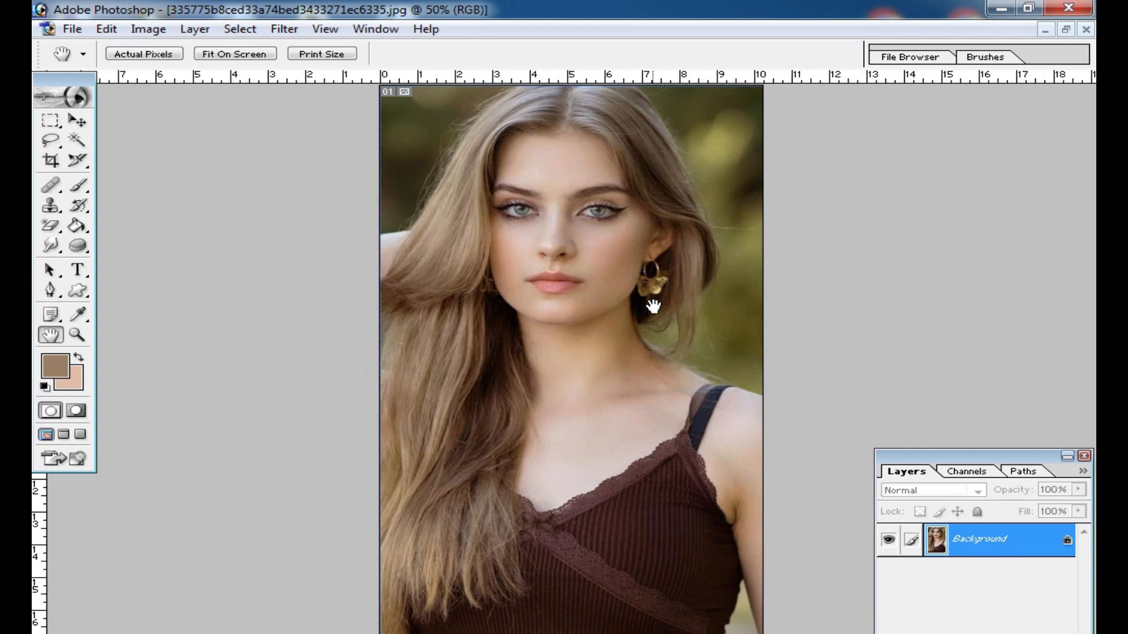
pyautogui.click(51, 120)
pyautogui.moveTo(524, 260); pyautogui.dragTo(624, 331)
# Step: Clear the selected area to the background colour and place a layer copy of the patch over the hair beside it
pyautogui.press('Delete')
pyautogui.click(77, 121)
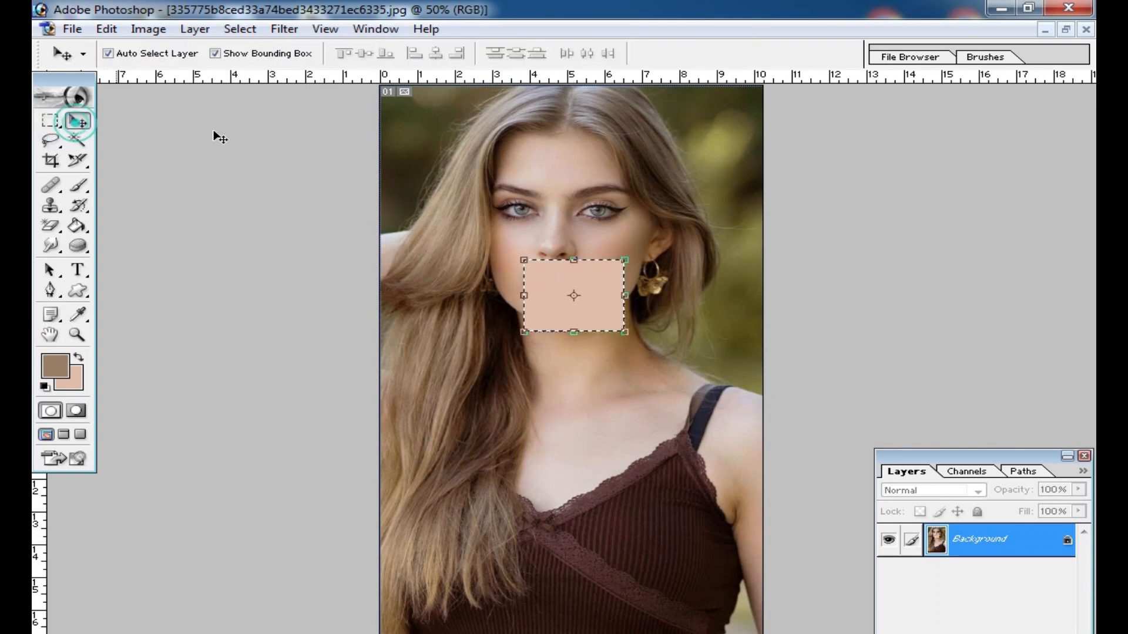
pyautogui.hotkey('ctrl', 'j')
pyautogui.click(660, 410)
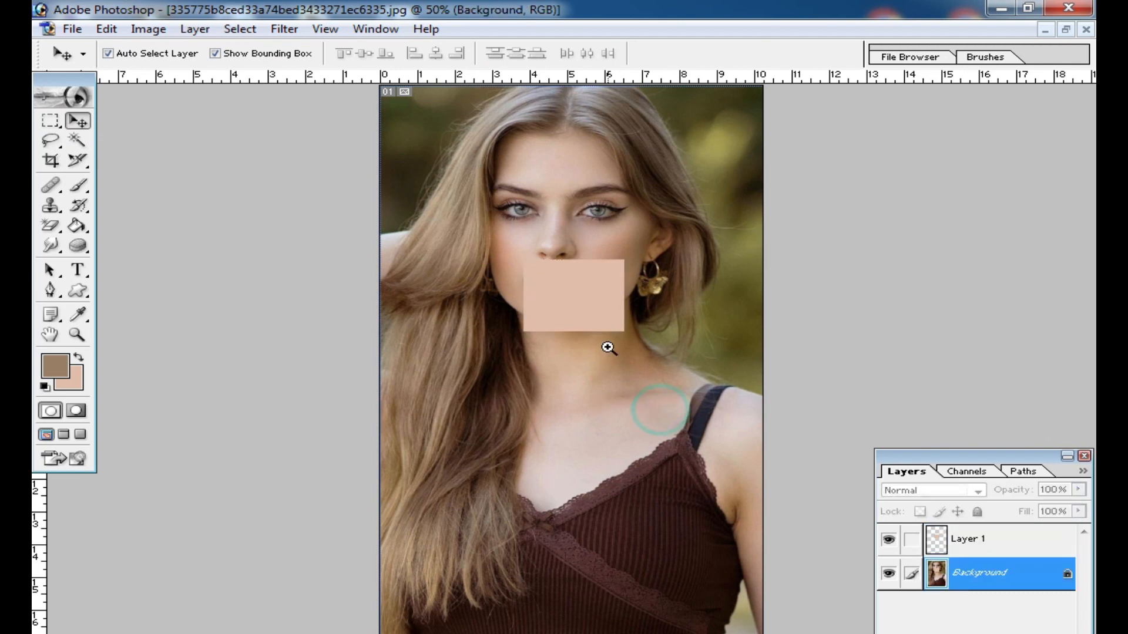
pyautogui.keyDown('ctrl'); pyautogui.click(607, 346); pyautogui.keyUp('ctrl')
pyautogui.moveTo(573, 279); pyautogui.dragTo(486, 341)
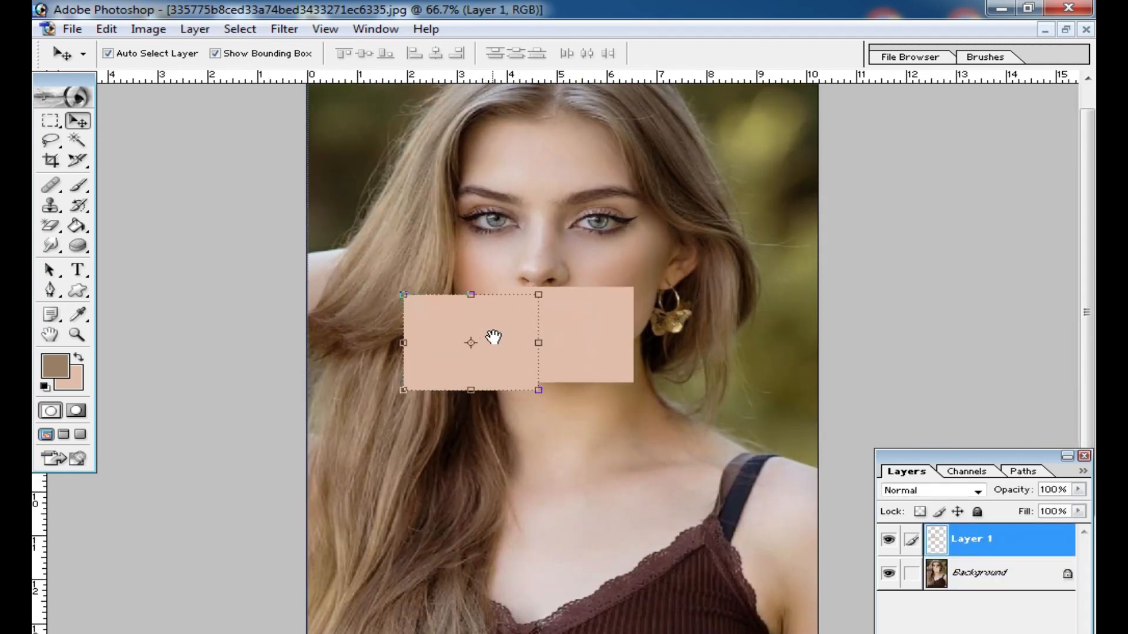
# Step: Pan around the portrait with the Hand tool to examine different parts of the image
pyautogui.click(52, 334)
pyautogui.moveTo(472, 323); pyautogui.dragTo(588, 377)
pyautogui.moveTo(592, 327); pyautogui.dragTo(588, 262)
pyautogui.moveTo(564, 385); pyautogui.dragTo(584, 227)
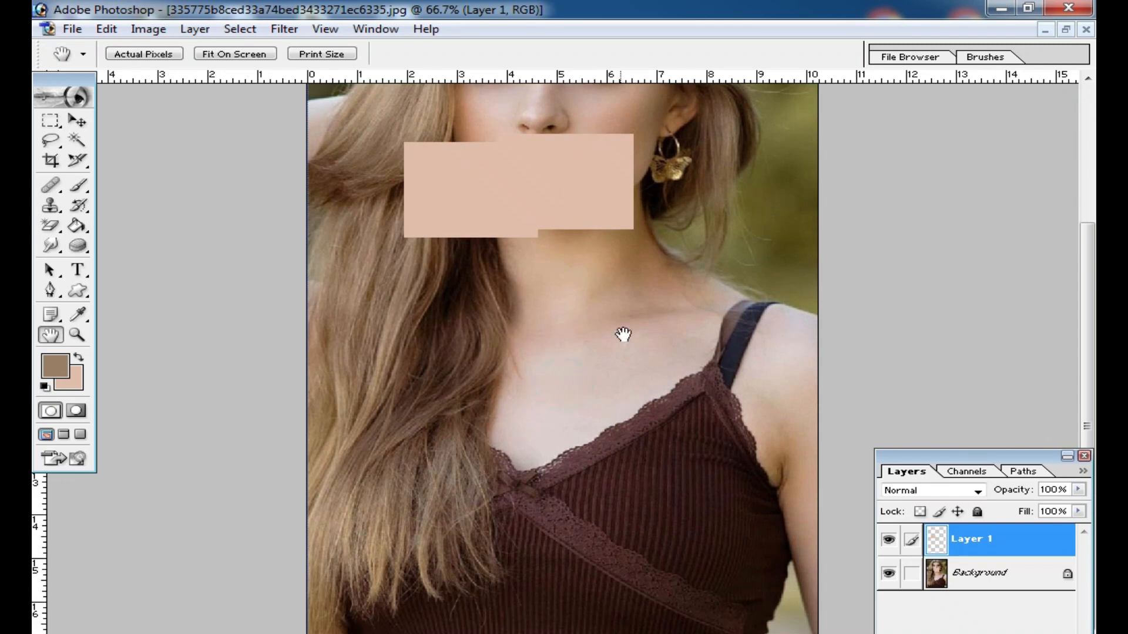
pyautogui.moveTo(623, 334); pyautogui.dragTo(969, 489)
# Step: Undo the patch's move, its layer copy and the clearing, going back to the rectangular selection on the untouched portrait
pyautogui.click(973, 571)
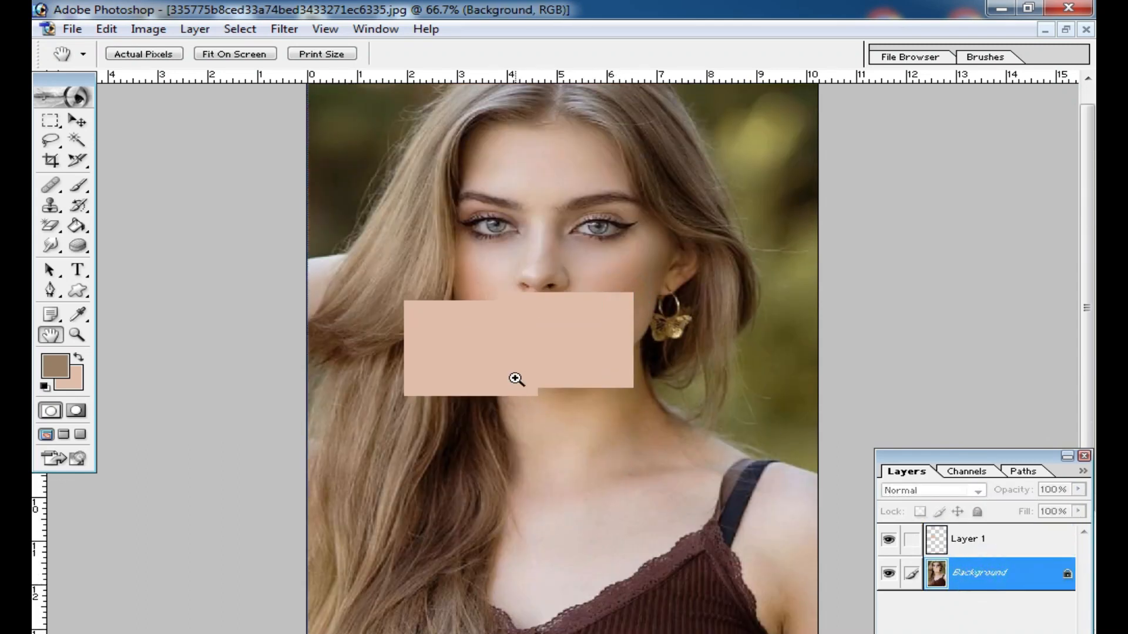
pyautogui.hotkey('ctrl', 'alt', 'z')
pyautogui.hotkey('ctrl', 'alt', 'z')
pyautogui.hotkey('ctrl', 'alt', 'z')
pyautogui.hotkey('ctrl', 'alt', 'z')
pyautogui.hotkey('ctrl', 'alt', 'z')
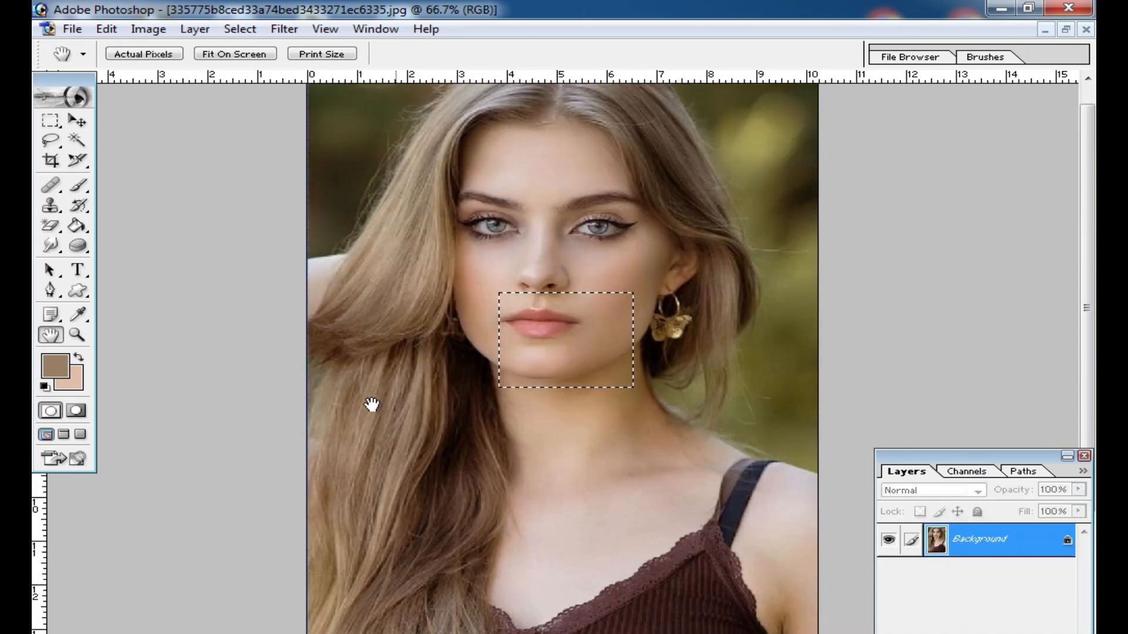
# Step: Zoom in on the woman's cheek with the Zoom tool
pyautogui.click(50, 120)
pyautogui.click(77, 334)
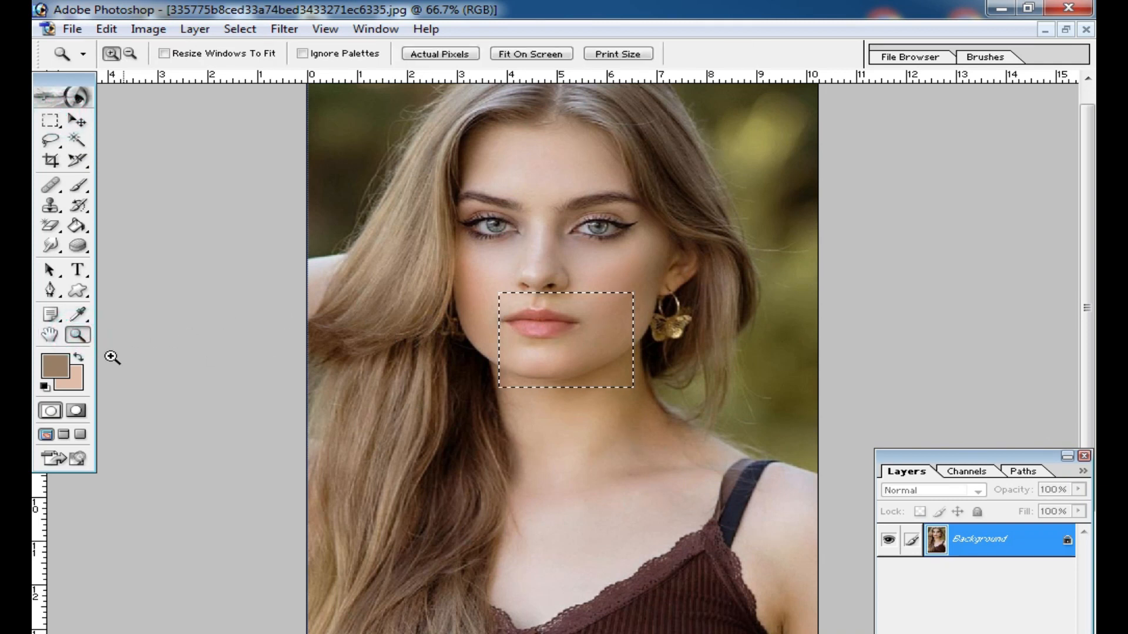
pyautogui.click(76, 334)
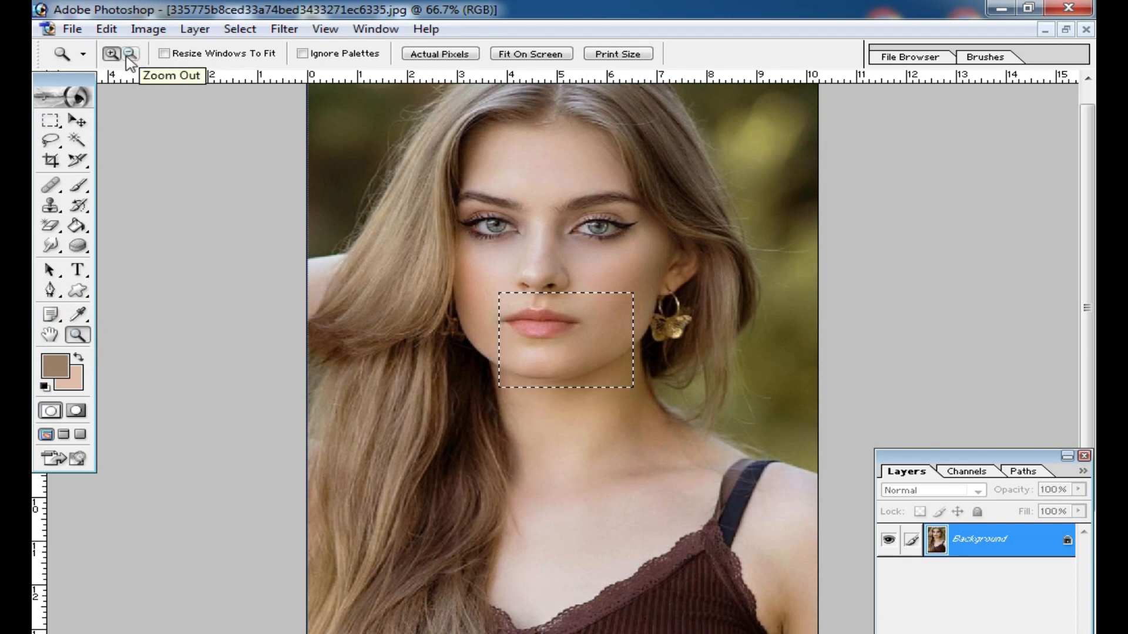
pyautogui.click(469, 288)
pyautogui.click(489, 285)
# Step: Switch the Zoom tool to zooming out and reduce the view of the portrait to 33.3%
pyautogui.click(130, 53)
pyautogui.click(622, 417)
pyautogui.click(613, 395)
pyautogui.click(604, 372)
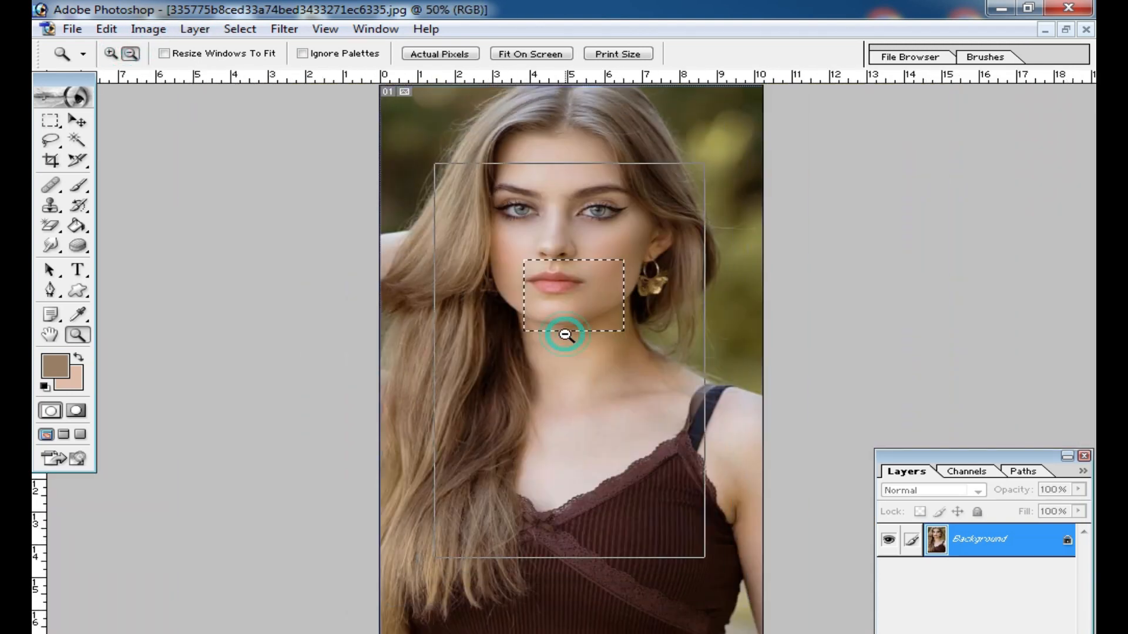
pyautogui.click(573, 335)
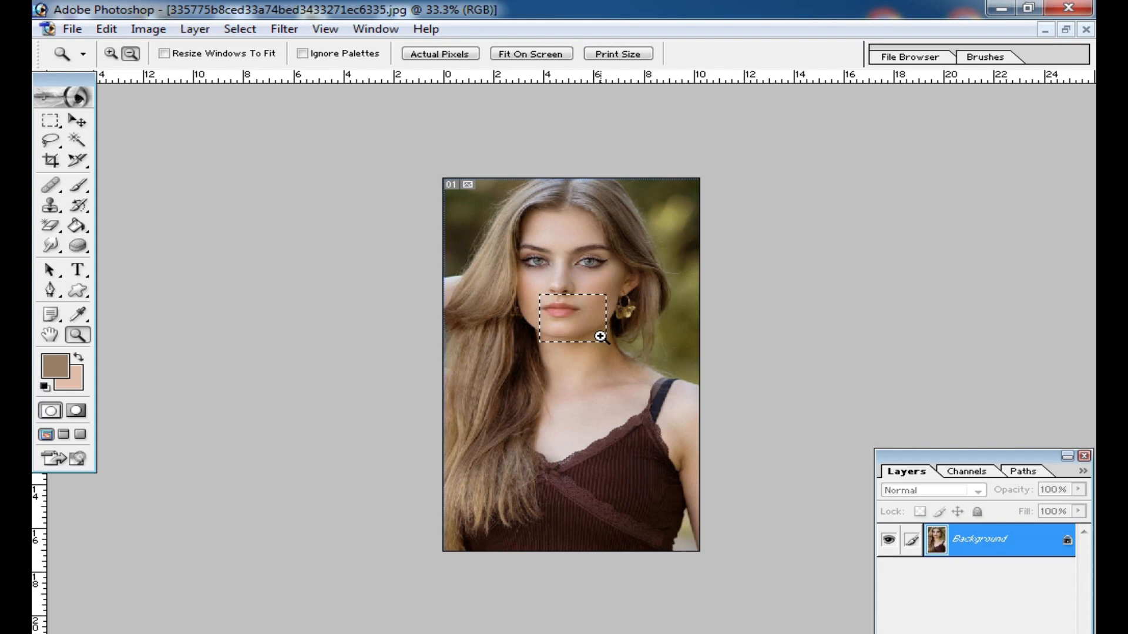
# Step: Alternate between zooming out and temporarily zooming in around the chin, ending with the portrait at 50%
pyautogui.click(601, 337)
pyautogui.keyDown('alt'); pyautogui.click(600, 337); pyautogui.keyUp('alt')
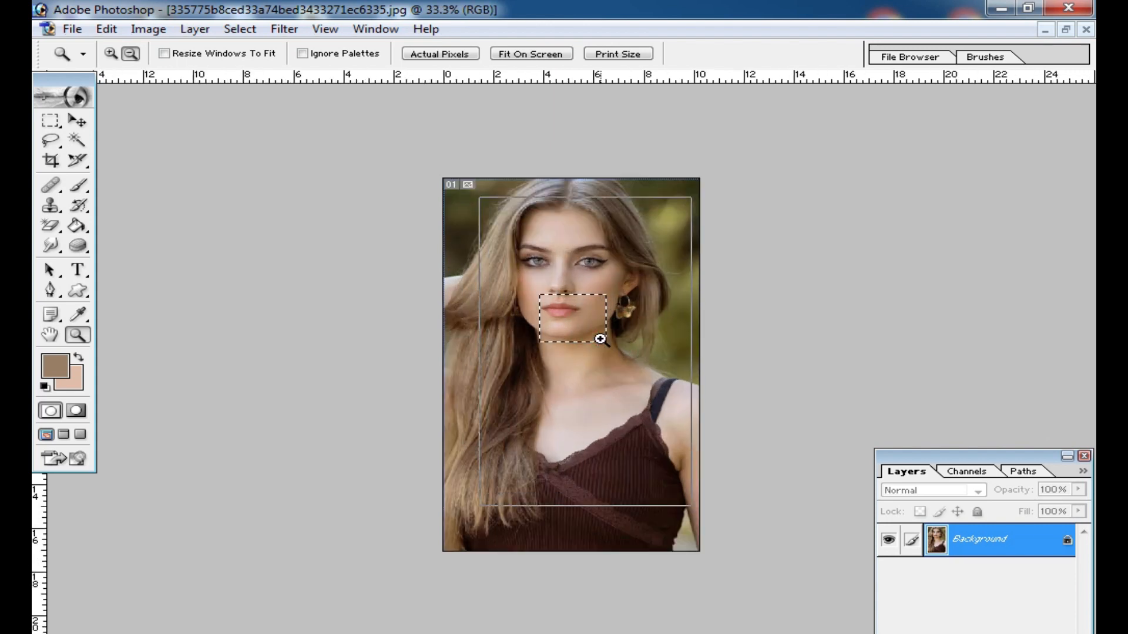
pyautogui.keyDown('alt'); pyautogui.click(602, 341); pyautogui.keyUp('alt')
pyautogui.keyDown('alt'); pyautogui.click(606, 352); pyautogui.keyUp('alt')
pyautogui.click(597, 312)
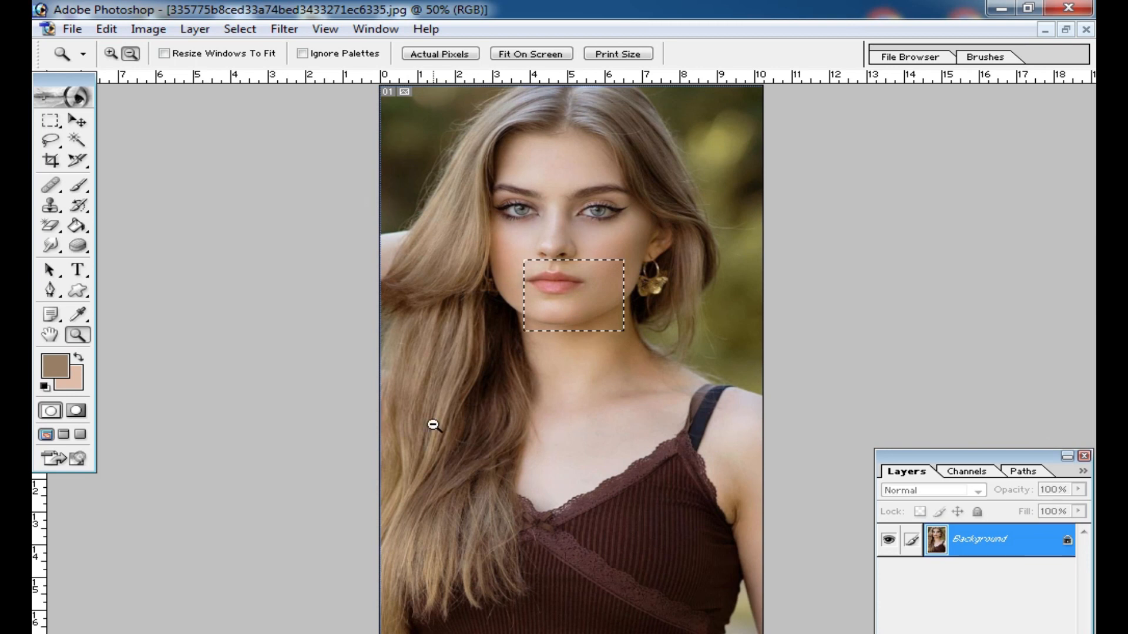
# Step: Set the background colour to dark yellow and the foreground colour to bright red with the Color Picker
pyautogui.click(56, 368)
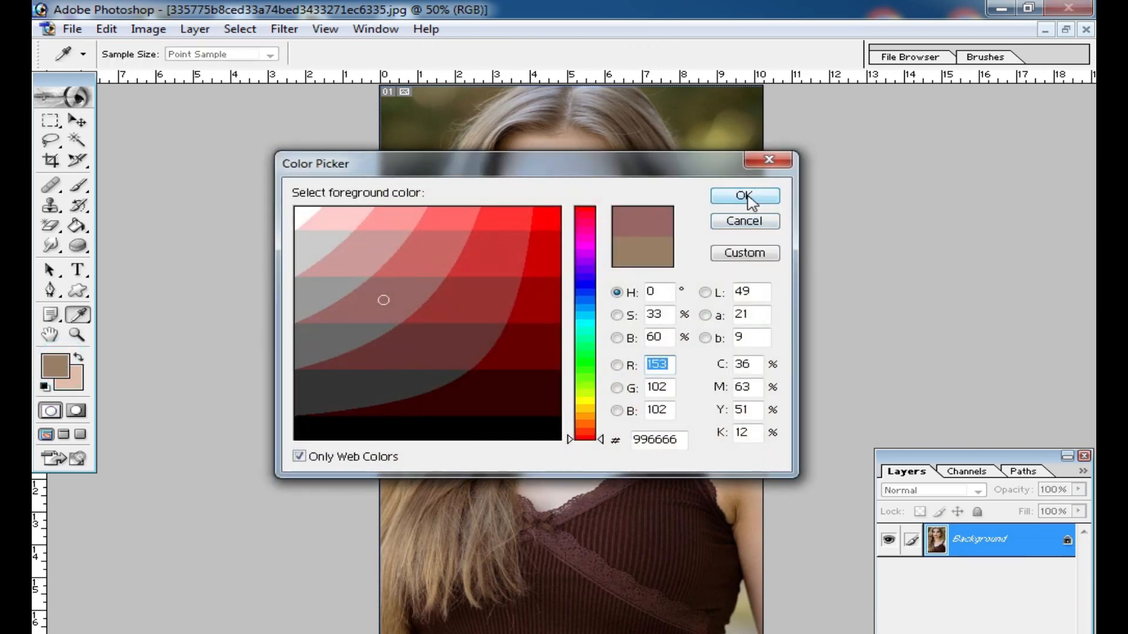
pyautogui.click(744, 194)
pyautogui.click(67, 385)
pyautogui.click(537, 242)
pyautogui.click(744, 195)
pyautogui.click(56, 368)
pyautogui.click(529, 213)
pyautogui.click(744, 195)
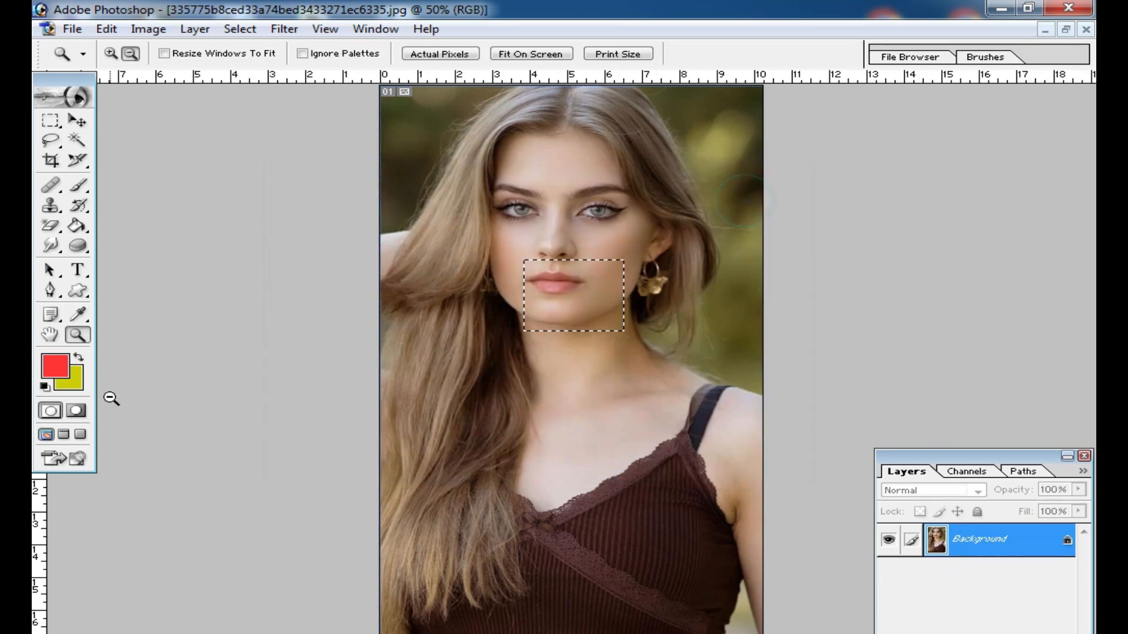
# Step: Turn Quick Mask mode on and off, and change the display to Full Screen Mode with Menu Bar
pyautogui.click(76, 410)
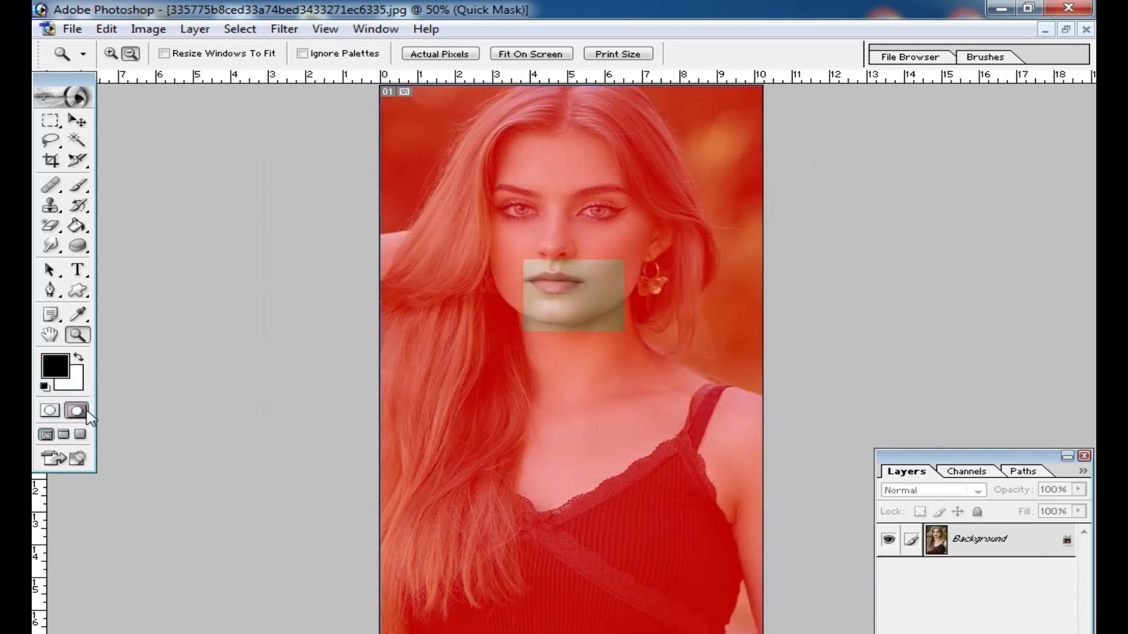
pyautogui.click(51, 411)
pyautogui.click(63, 435)
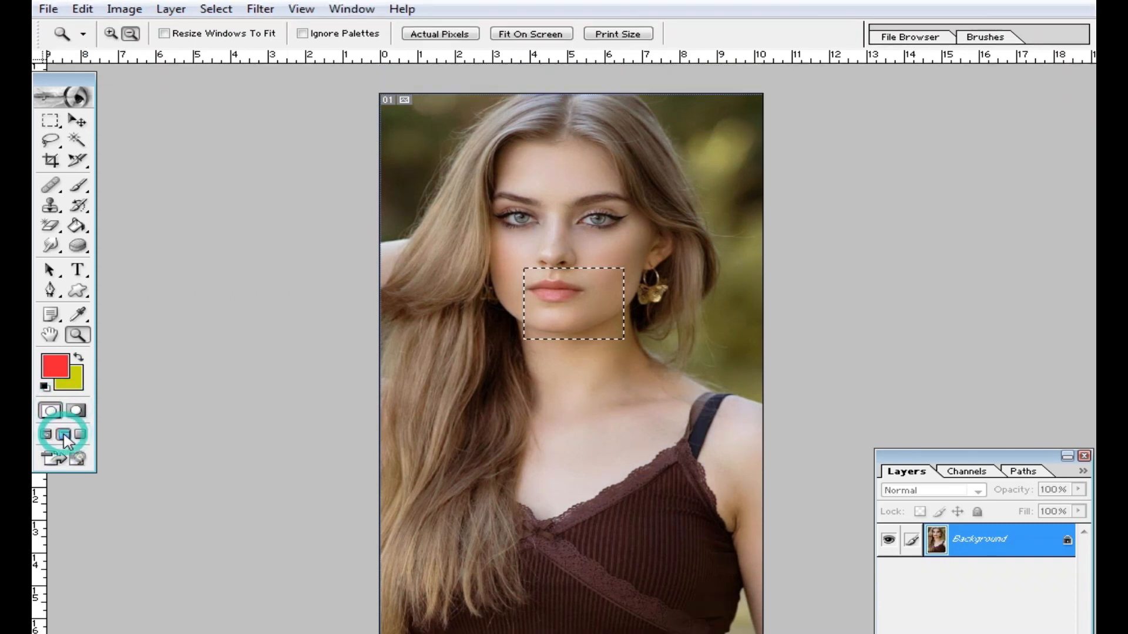
# Step: Enter Quick Mask mode again and check its foreground colour in the Color Picker, keeping black
pyautogui.click(75, 411)
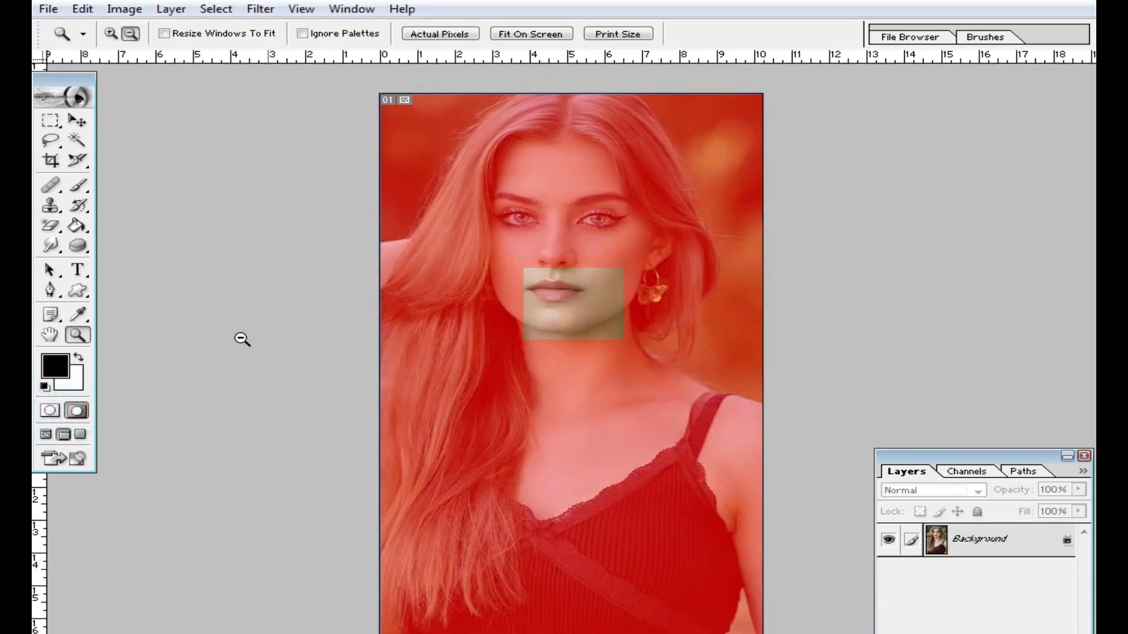
pyautogui.click(52, 376)
pyautogui.click(747, 192)
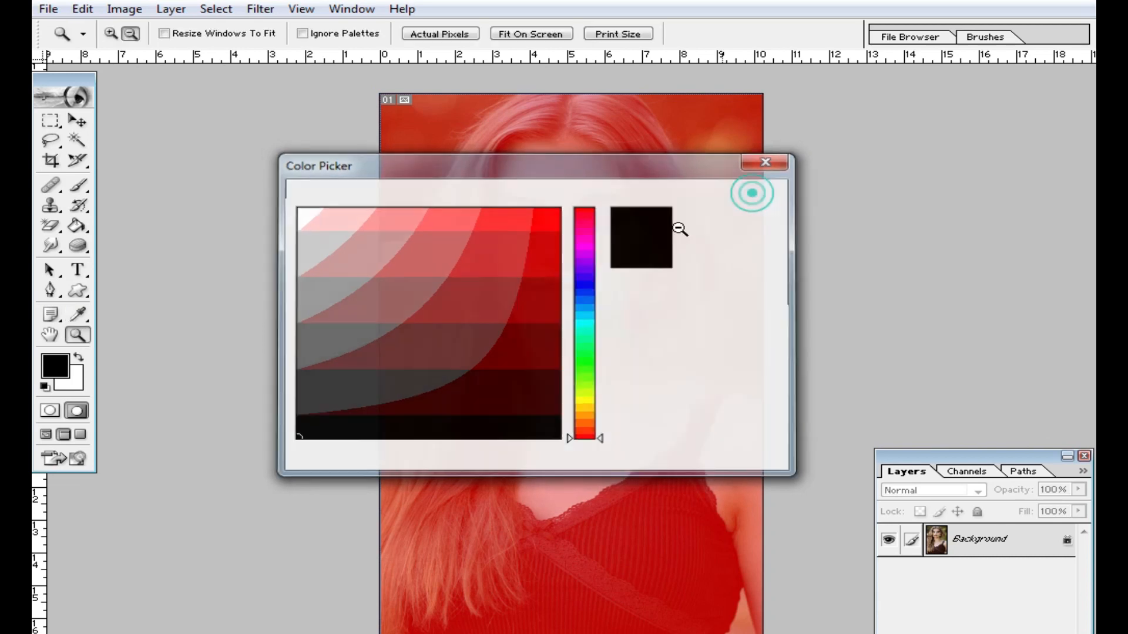
# Step: Enlarge the unmasked rectangle with Free Transform over nearly the whole portrait, and return to Standard mode to get it as a selection
pyautogui.keyDown('alt'); pyautogui.click(466, 323); pyautogui.keyUp('alt')
pyautogui.click(83, 116)
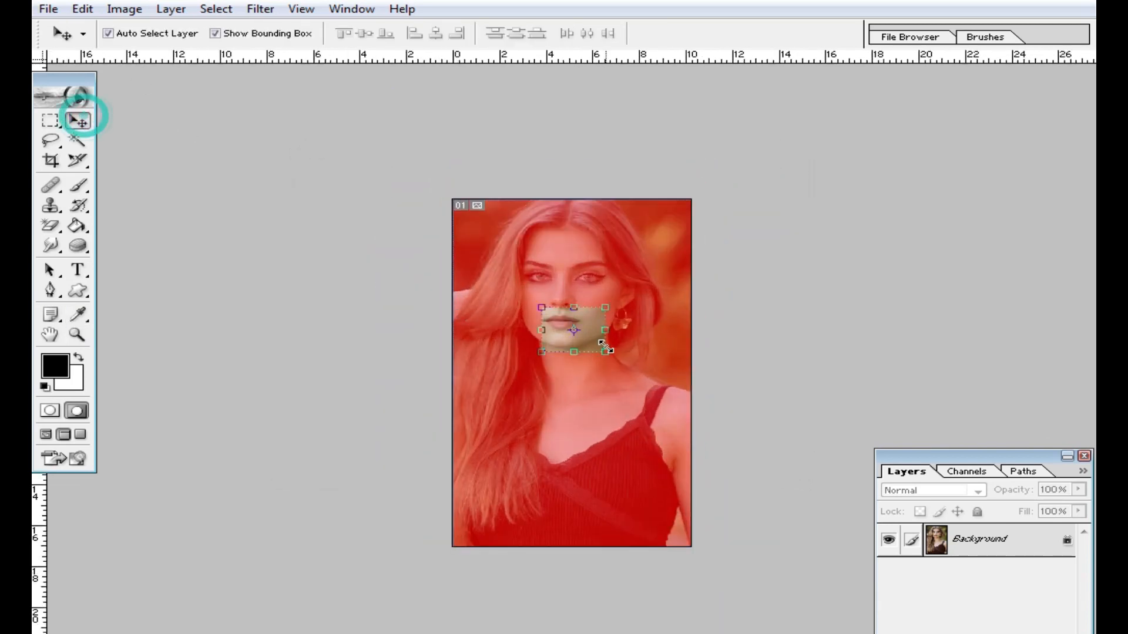
pyautogui.hotkey('ctrl', 't')
pyautogui.scroll(5, 602, 359)
pyautogui.moveTo(629, 334); pyautogui.dragTo(750, 445)
pyautogui.moveTo(746, 400); pyautogui.dragTo(585, 230)
pyautogui.moveTo(594, 270); pyautogui.dragTo(945, 590)
pyautogui.press('Return')
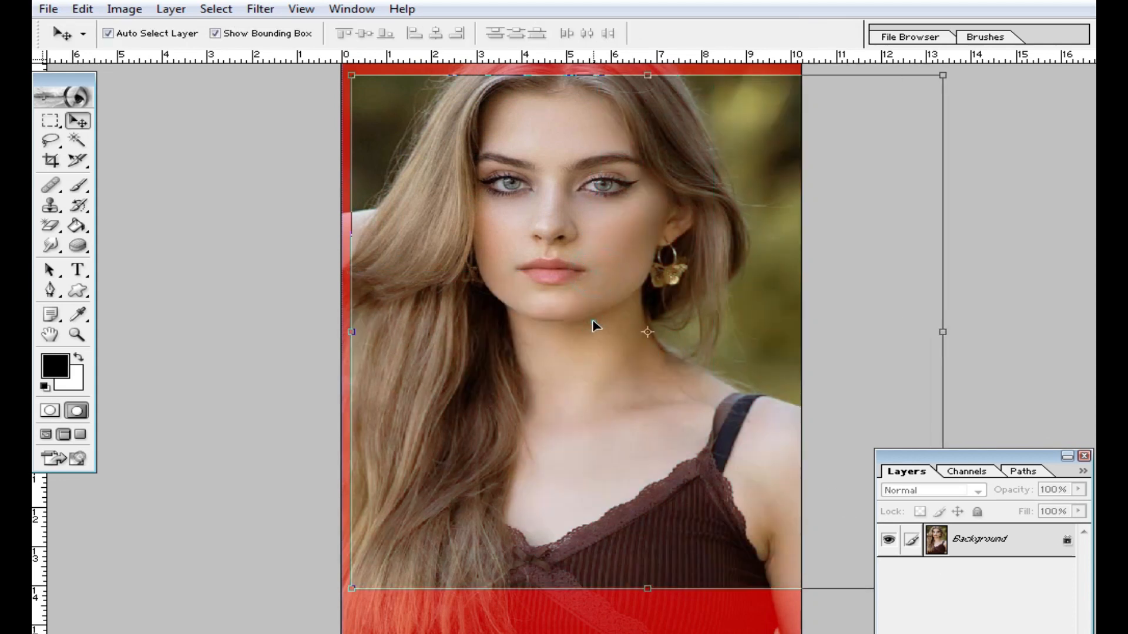
pyautogui.press('m')
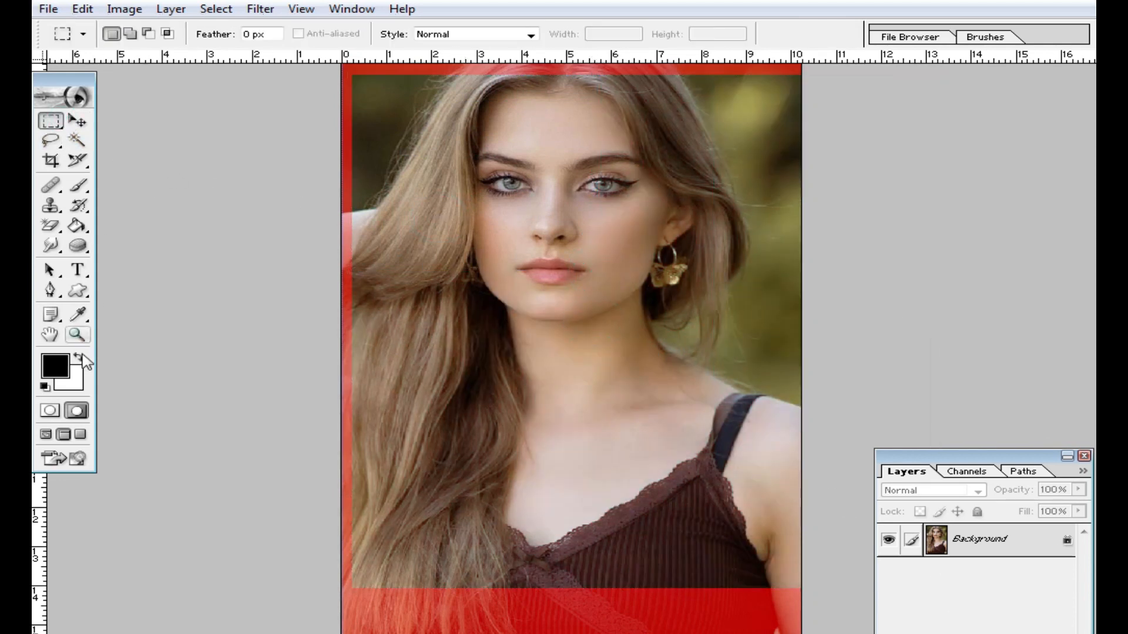
pyautogui.click(52, 412)
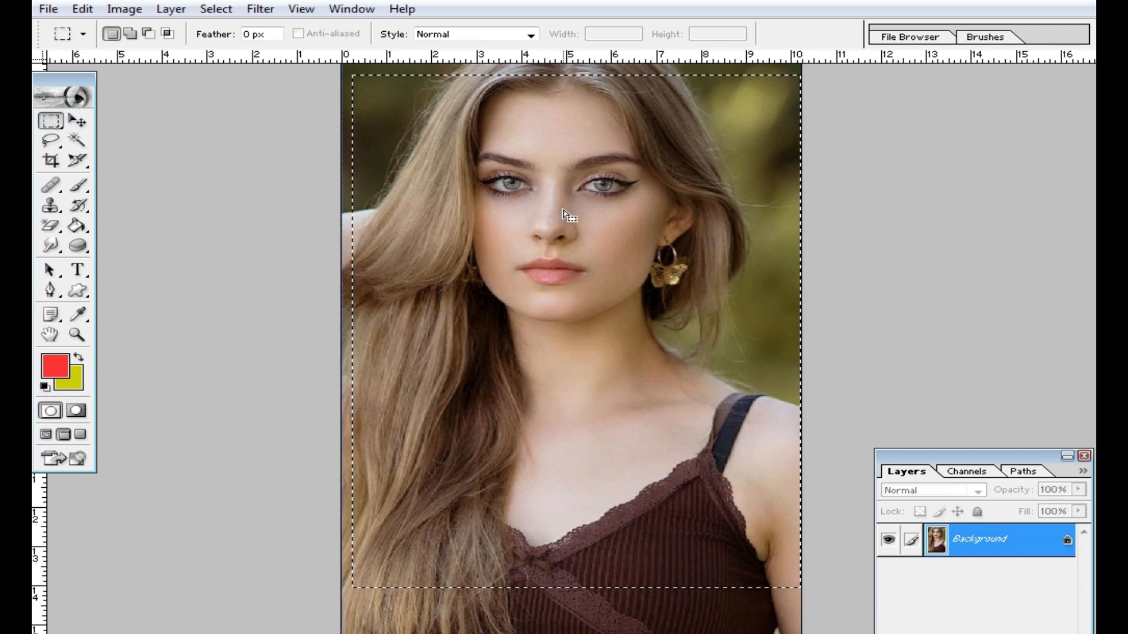
# Step: Replace the Sponge tool with the Dodge tool in its toolbox group and make the Paint Bucket the active tool
pyautogui.click(76, 121)
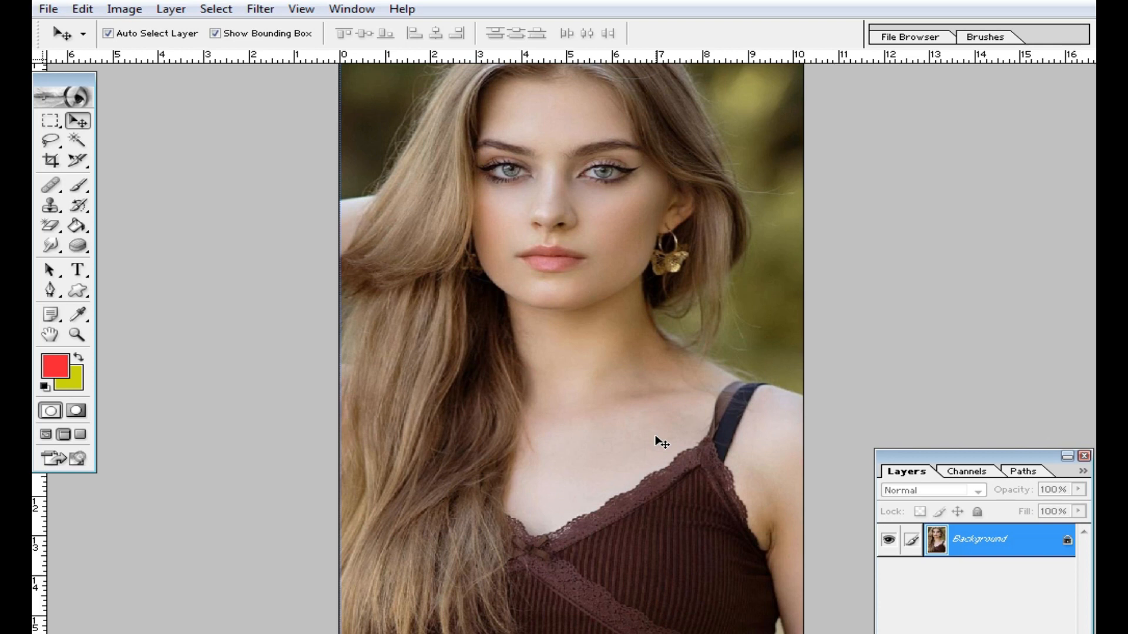
pyautogui.click(78, 245)
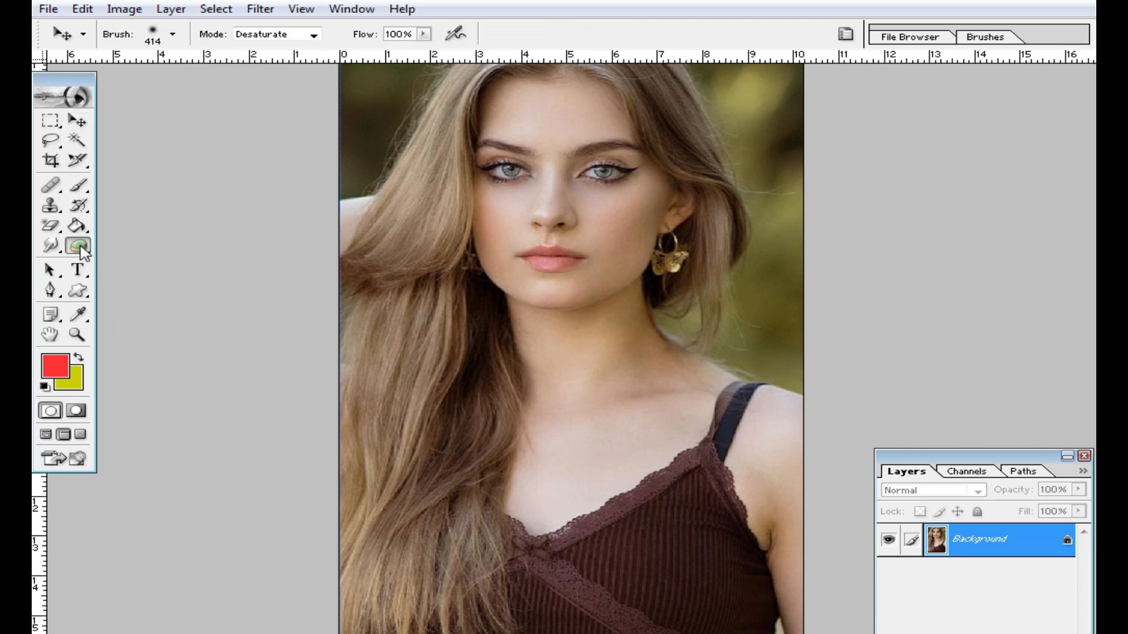
pyautogui.moveTo(78, 245)
pyautogui.mouseDown()
pyautogui.moveTo(156, 266)
pyautogui.moveTo(154, 246)
pyautogui.mouseUp()
pyautogui.click(76, 226)
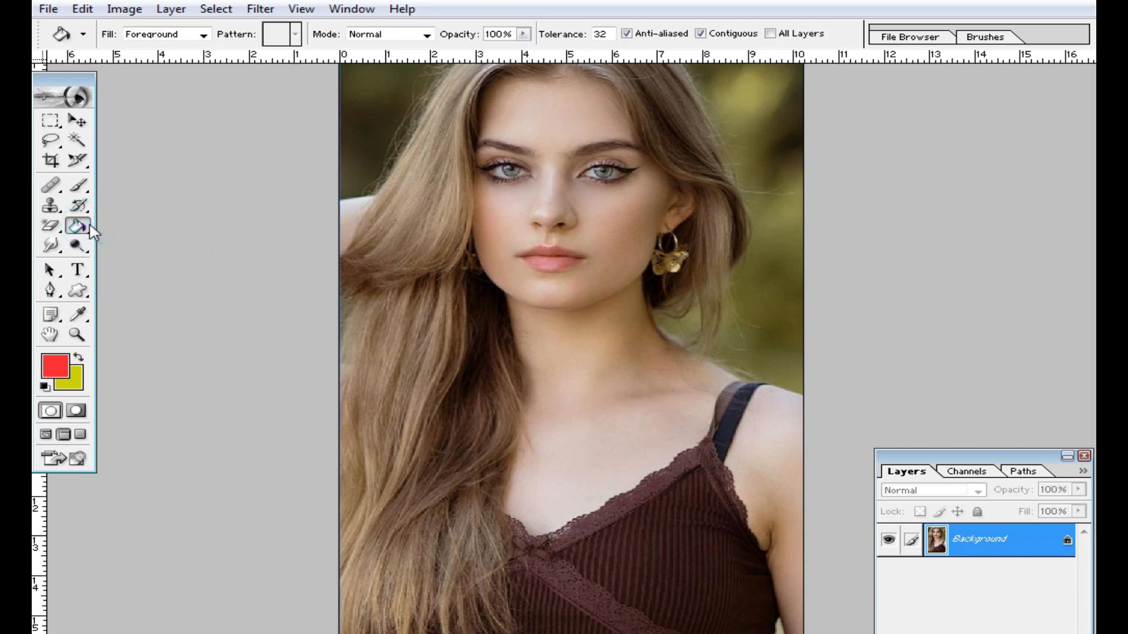
pyautogui.moveTo(89, 226); pyautogui.dragTo(155, 244)
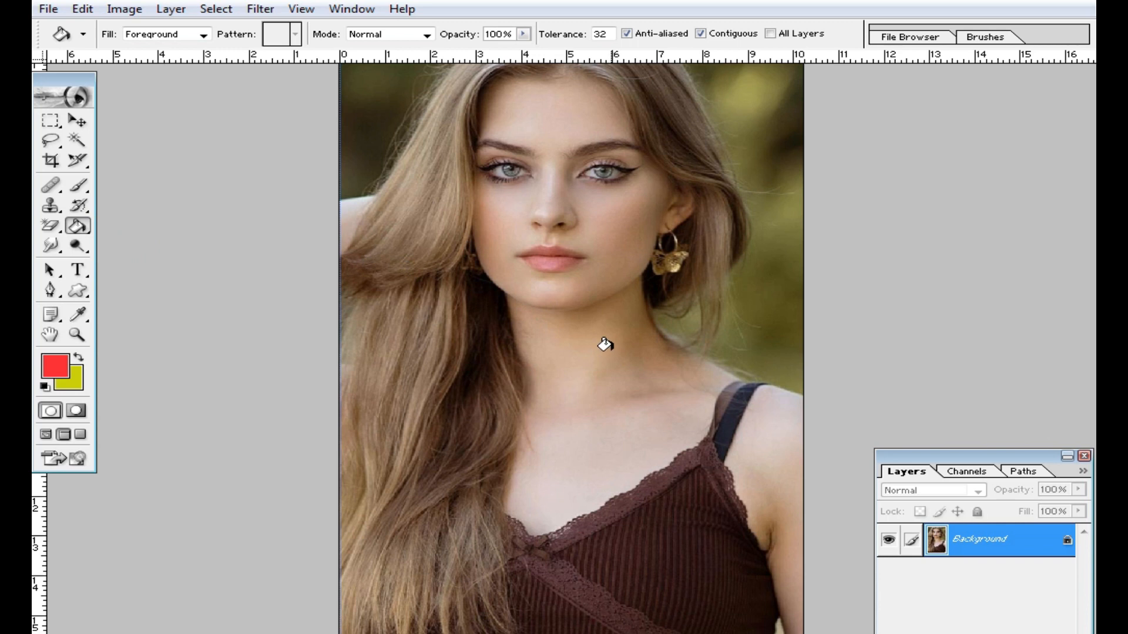